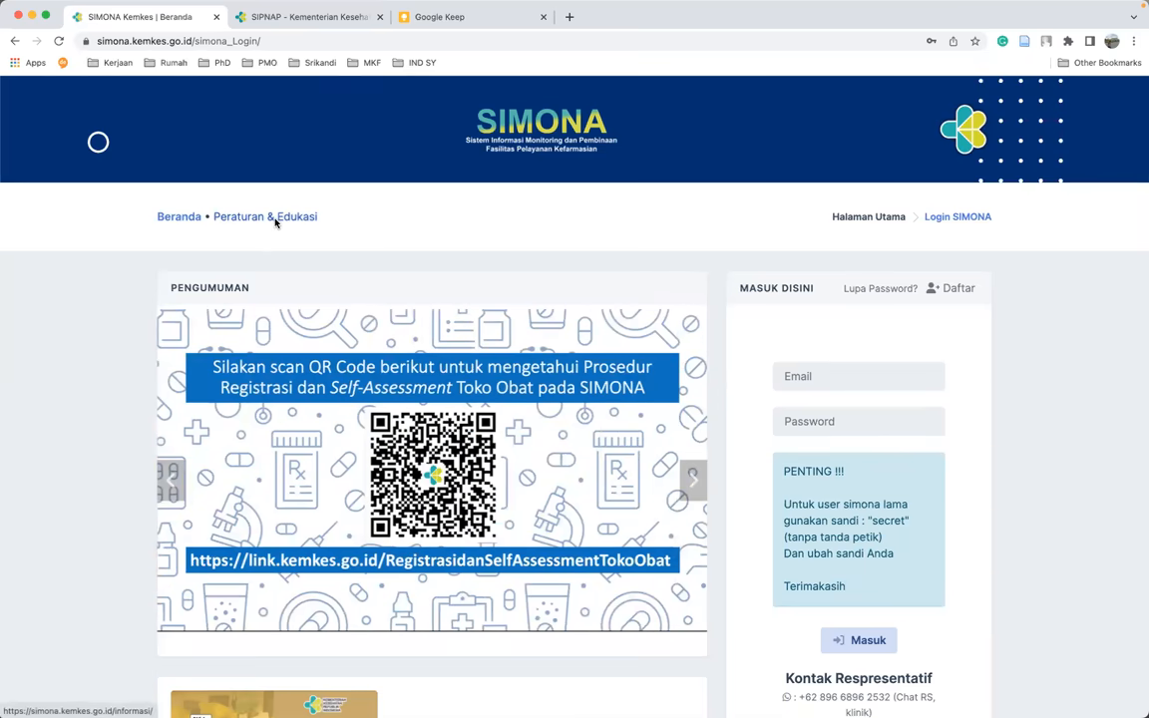
# - Open the 'Pedoman Binwas Fasyanfar' guideline PDF from the Juklak list on Peraturan & Edukasi
pyautogui.click(277, 222)
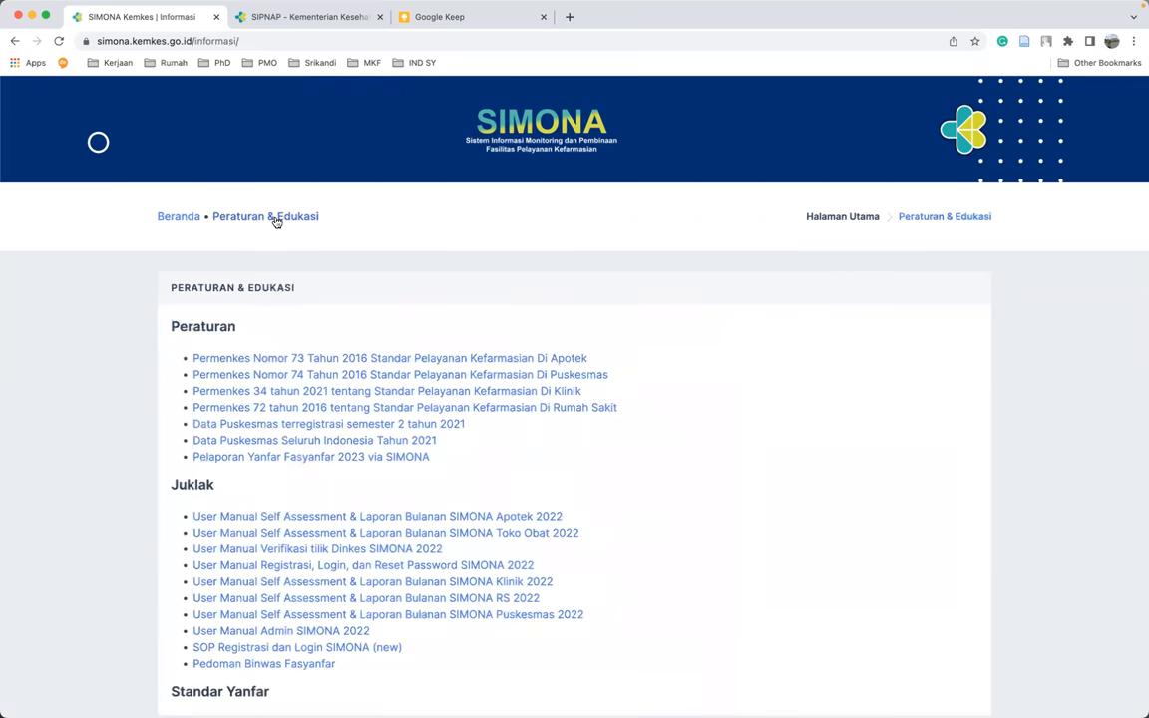
pyautogui.scroll(-2, 498, 436)
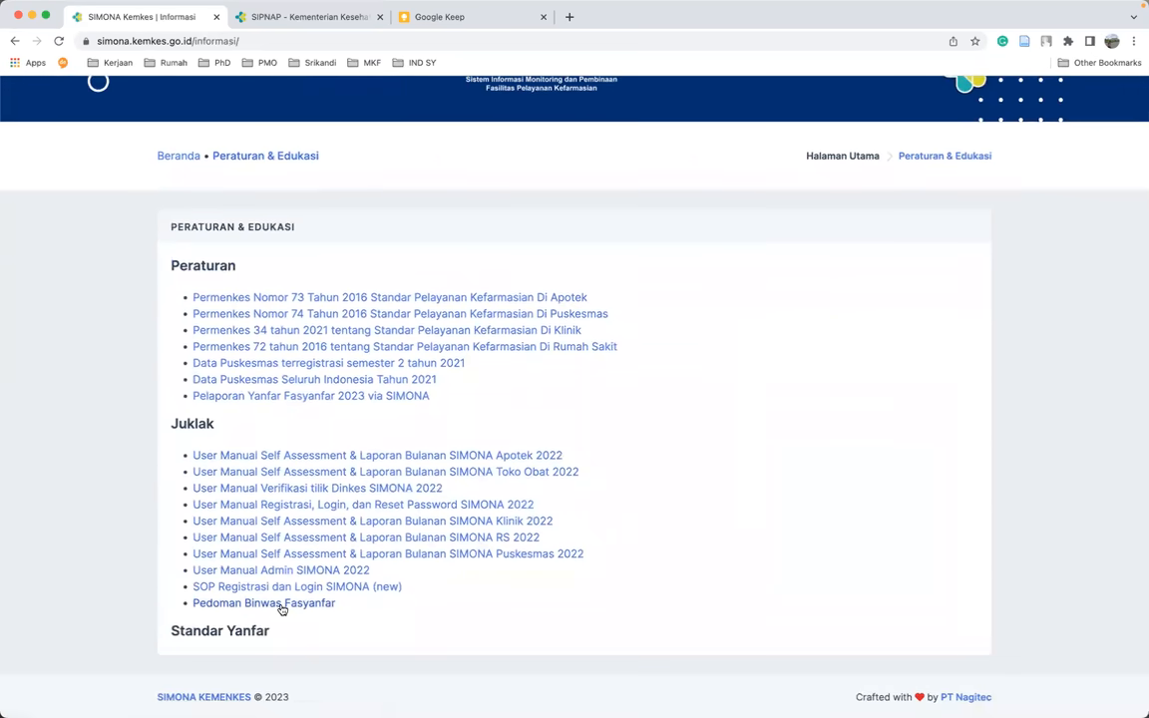
pyautogui.click(282, 605)
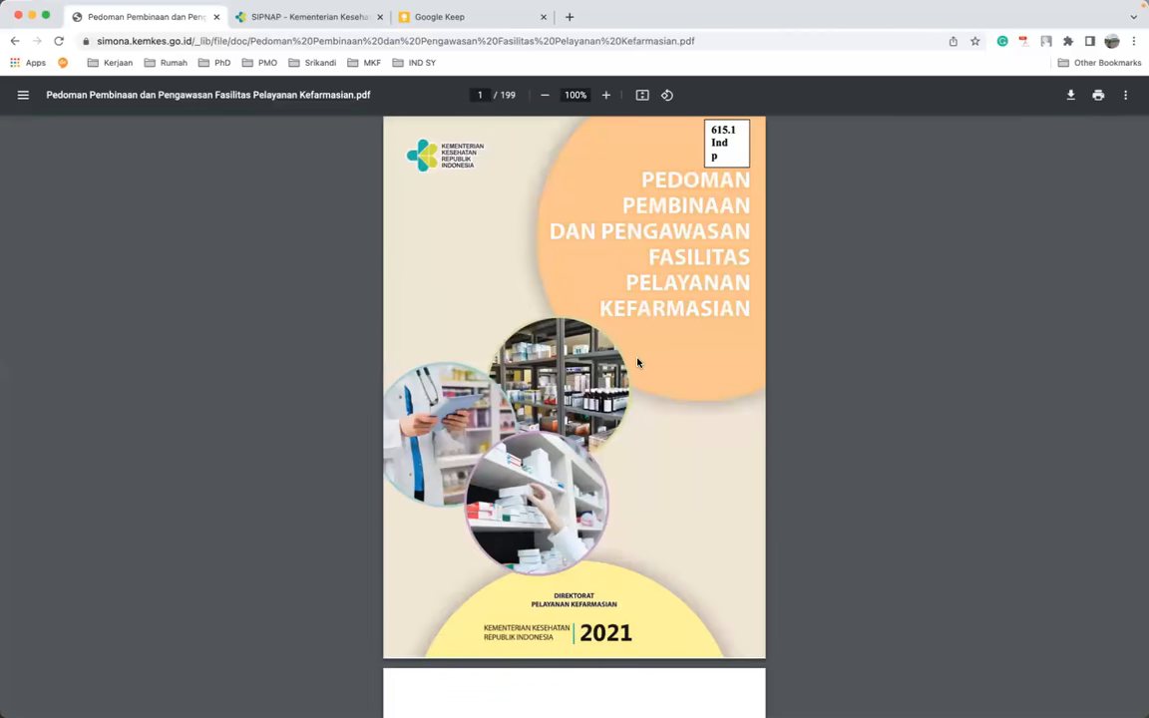
# - Scroll to the guideline's appendix list, mark Lampiran 6 (Apotek, page 111), and go back
pyautogui.scroll(-3, 639, 363)
pyautogui.scroll(-20, 638, 363)
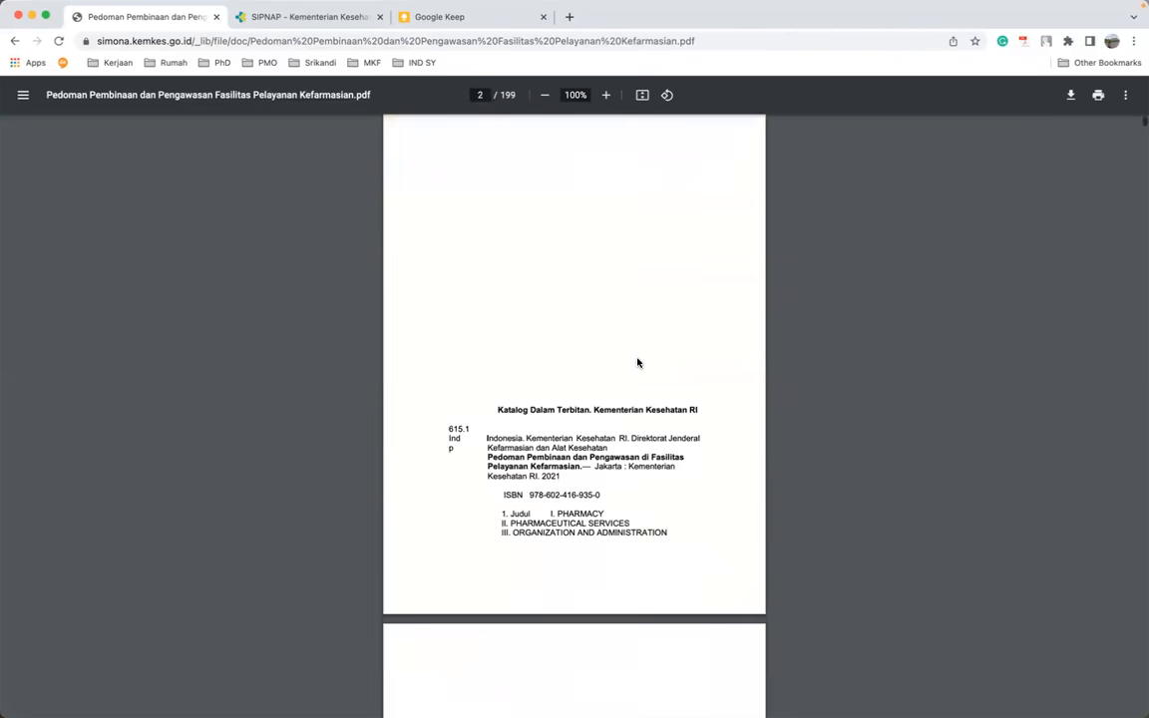
pyautogui.scroll(-10, 639, 363)
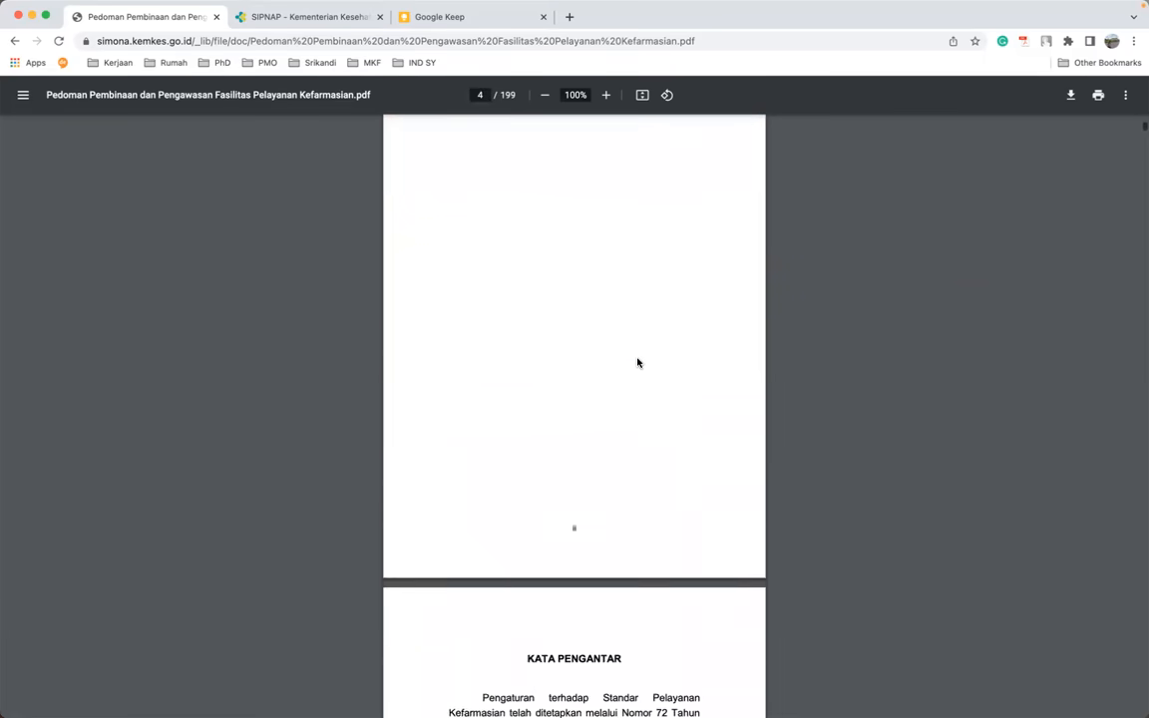
pyautogui.scroll(-20, 638, 364)
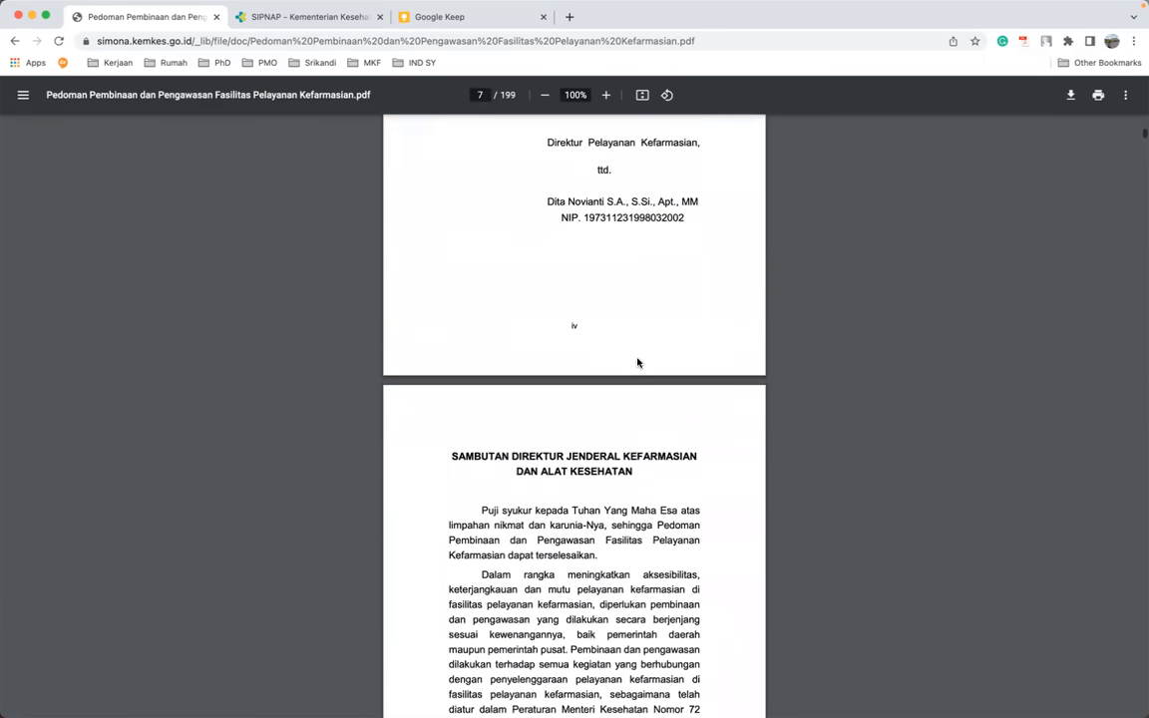
pyautogui.scroll(-20, 638, 363)
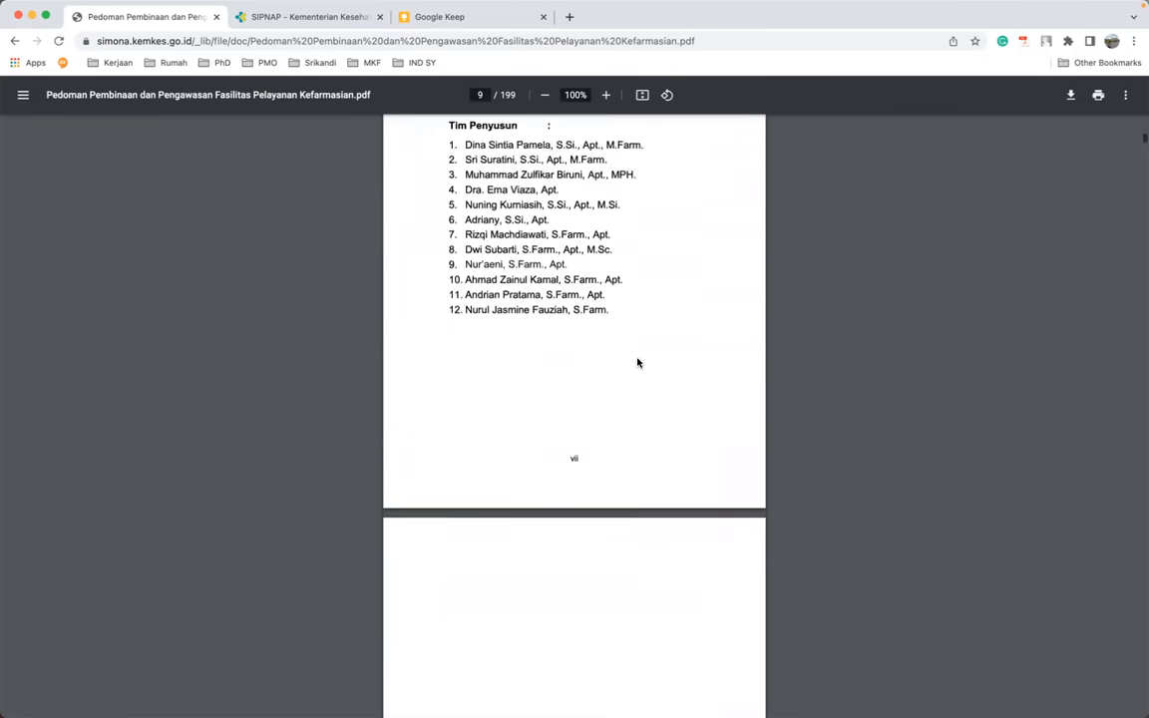
pyautogui.scroll(-13, 639, 363)
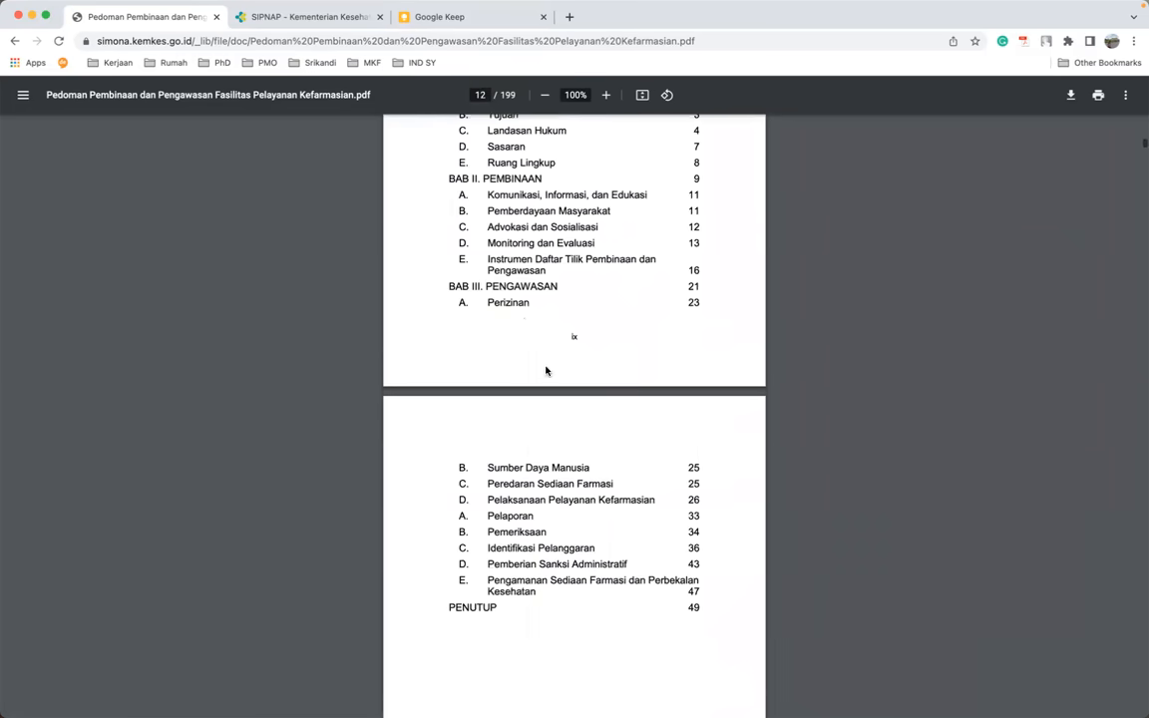
pyautogui.scroll(-13, 548, 443)
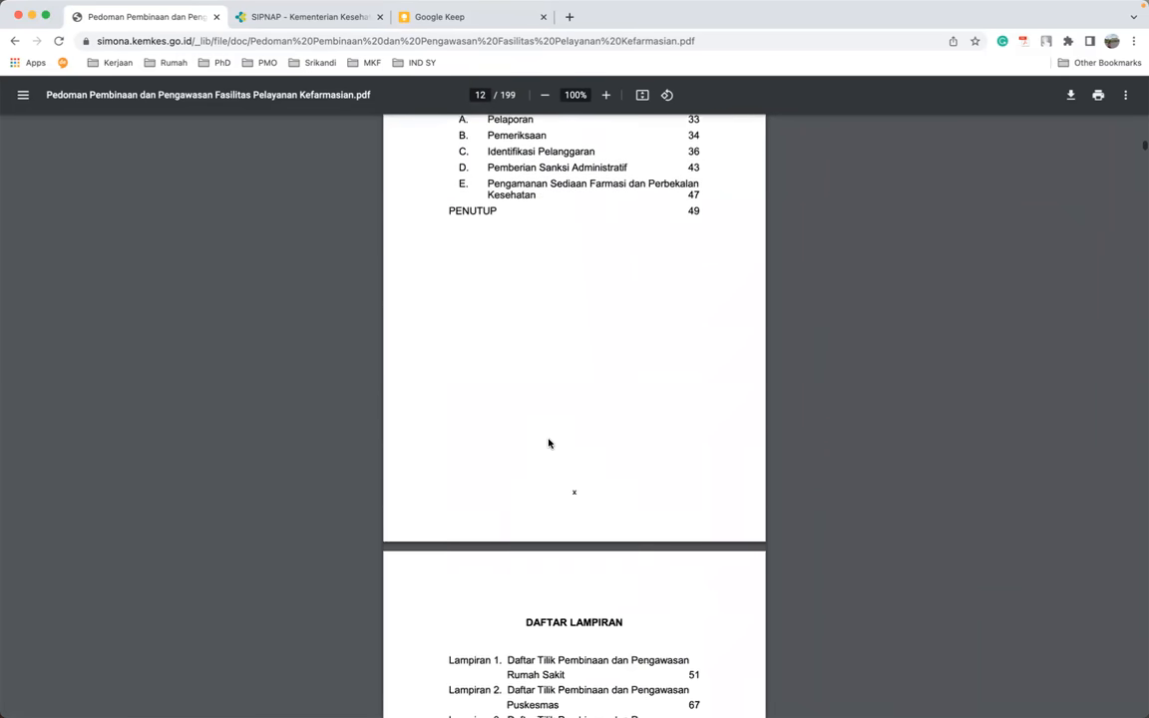
pyautogui.scroll(-2, 550, 501)
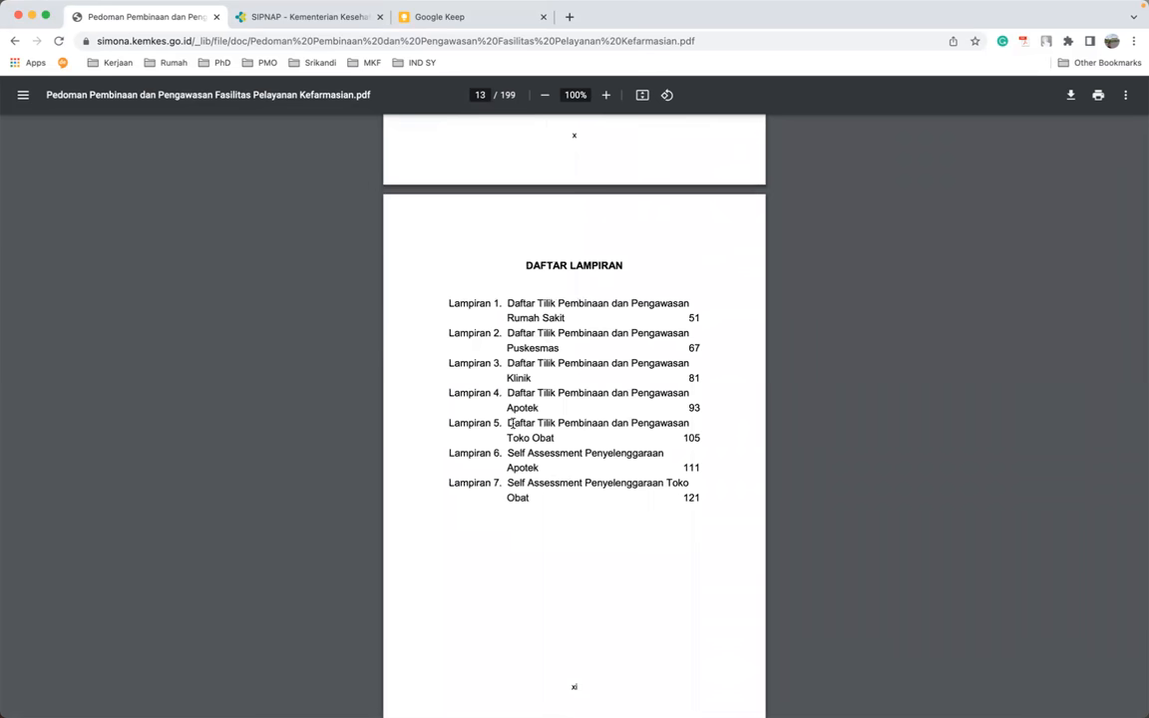
pyautogui.moveTo(508, 455); pyautogui.dragTo(546, 466)
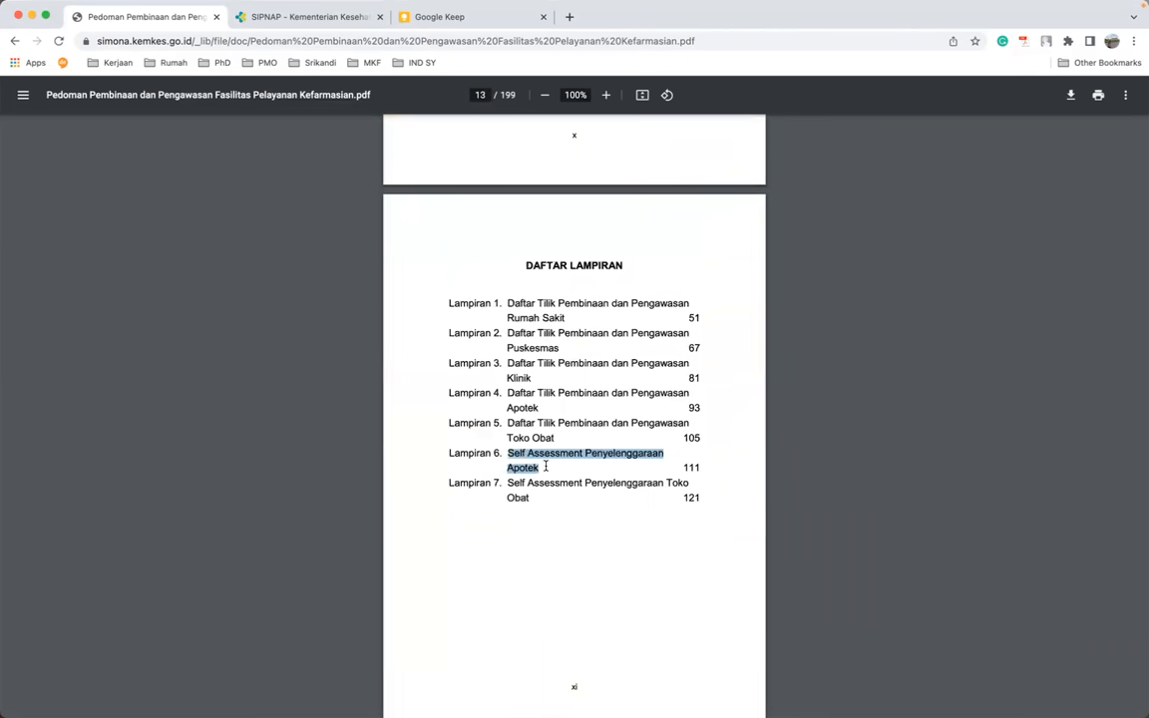
pyautogui.click(14, 41)
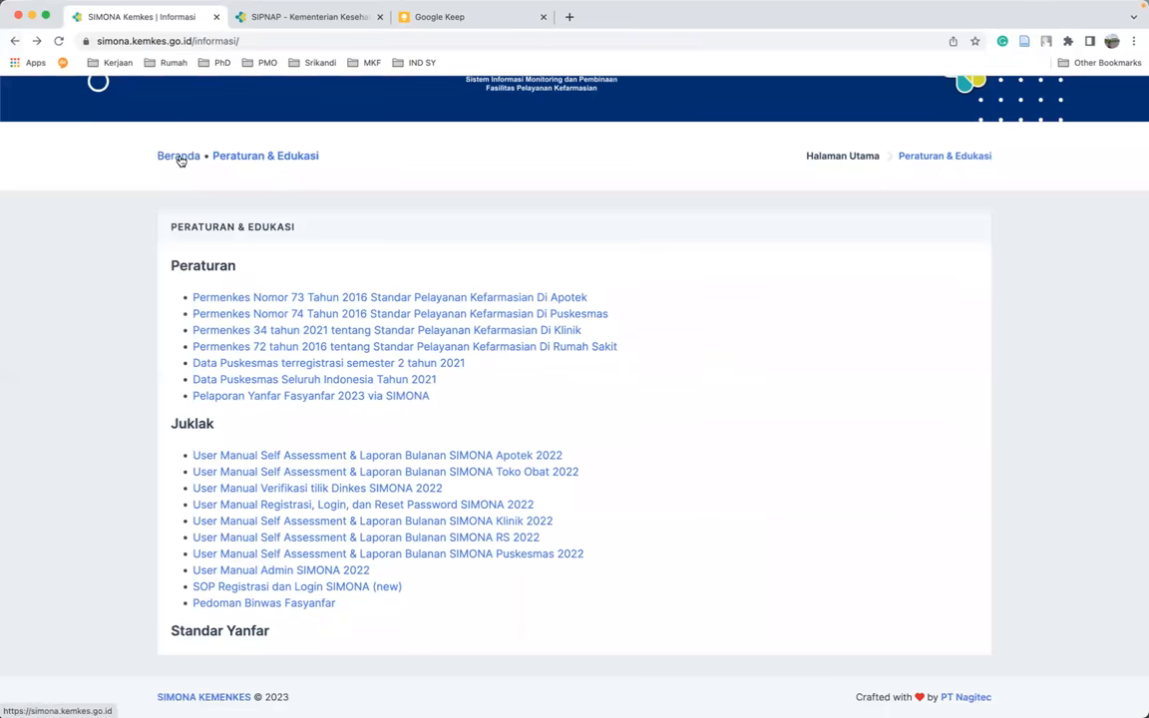
# - Return to the SIMONA home page via Beranda and dismiss the saved-login suggestions
pyautogui.click(180, 160)
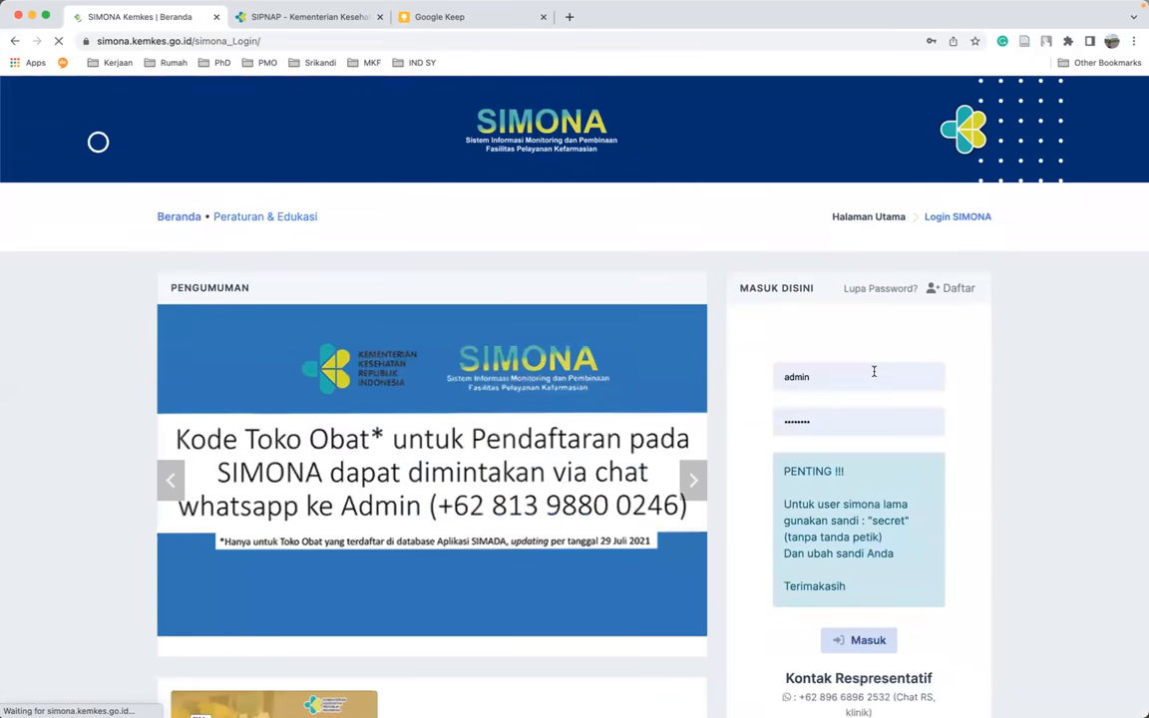
pyautogui.click(873, 375)
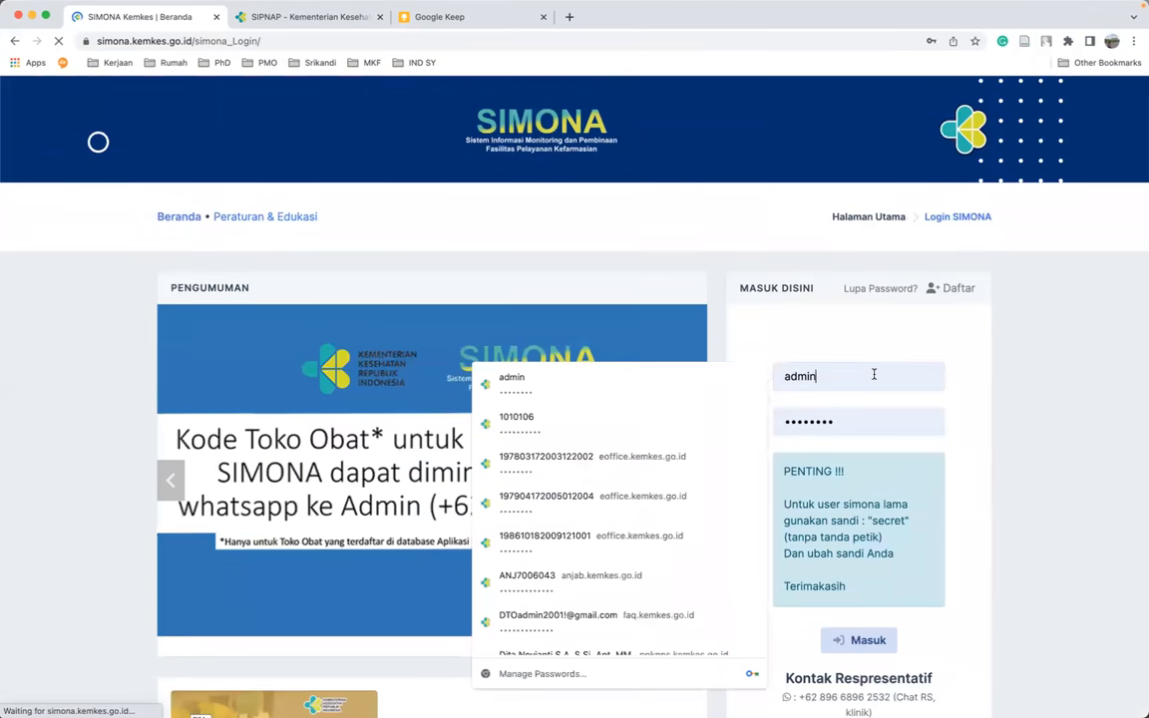
pyautogui.press('BackSpace')
pyautogui.press('BackSpace')
pyautogui.press('BackSpace')
pyautogui.press('BackSpace')
pyautogui.press('BackSpace')
pyautogui.click(821, 338)
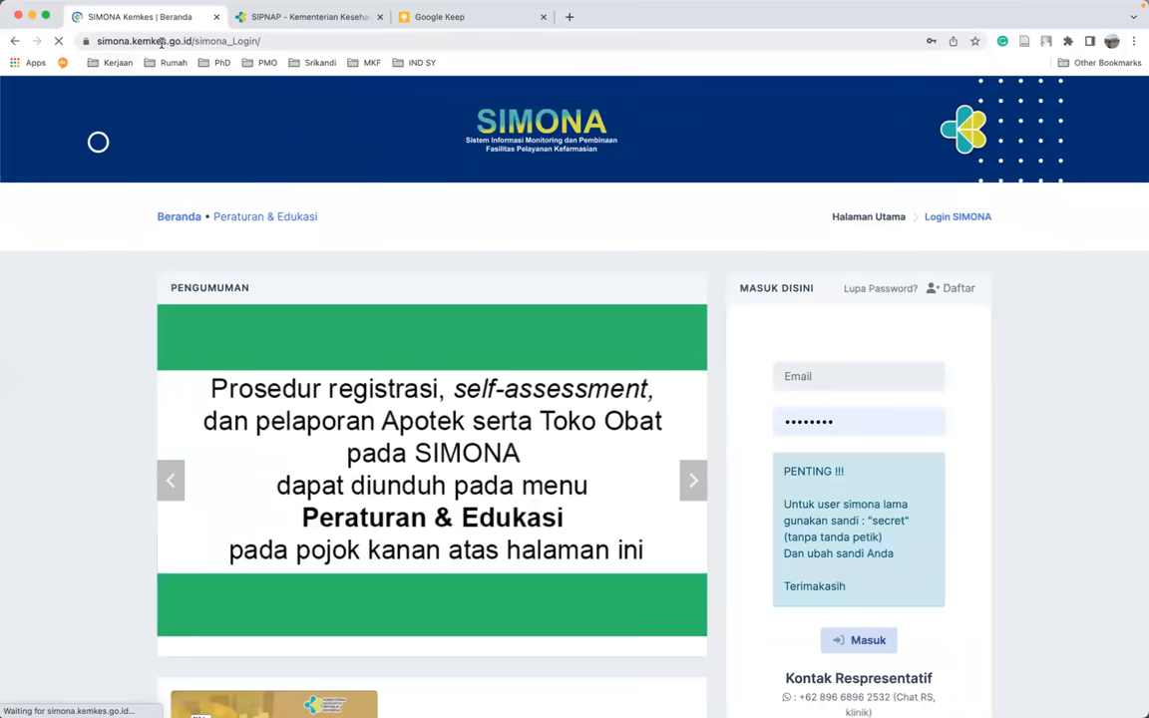
pyautogui.moveTo(191, 41); pyautogui.dragTo(88, 40)
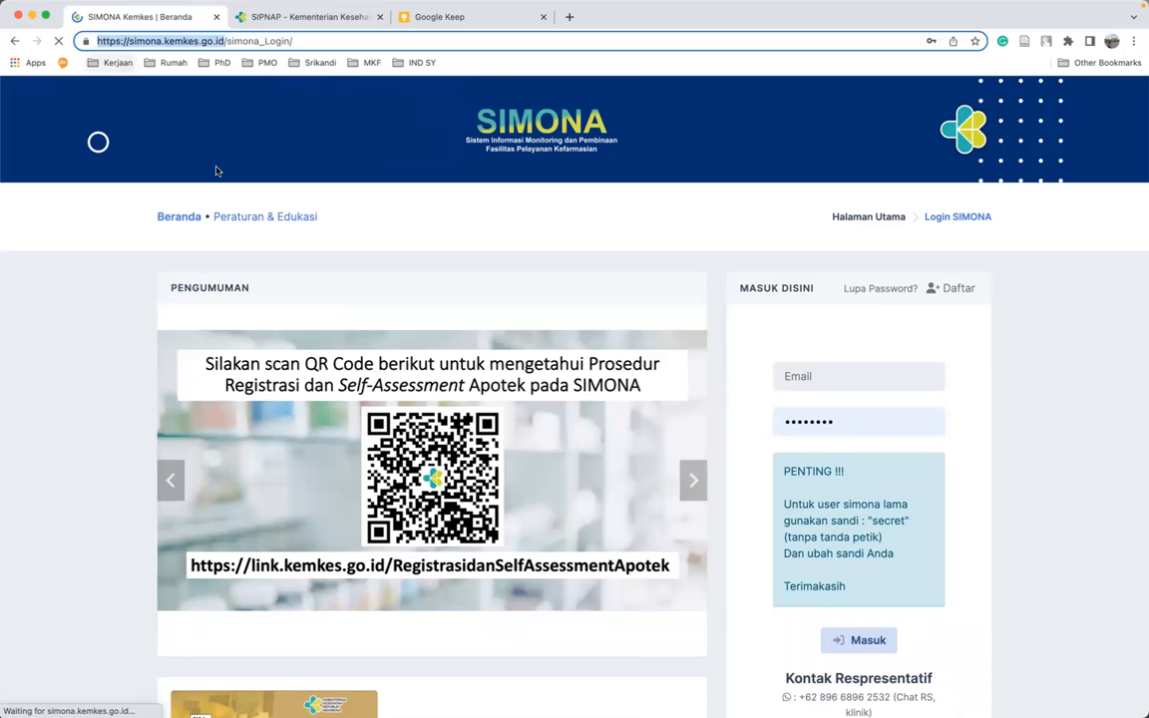
pyautogui.click(482, 249)
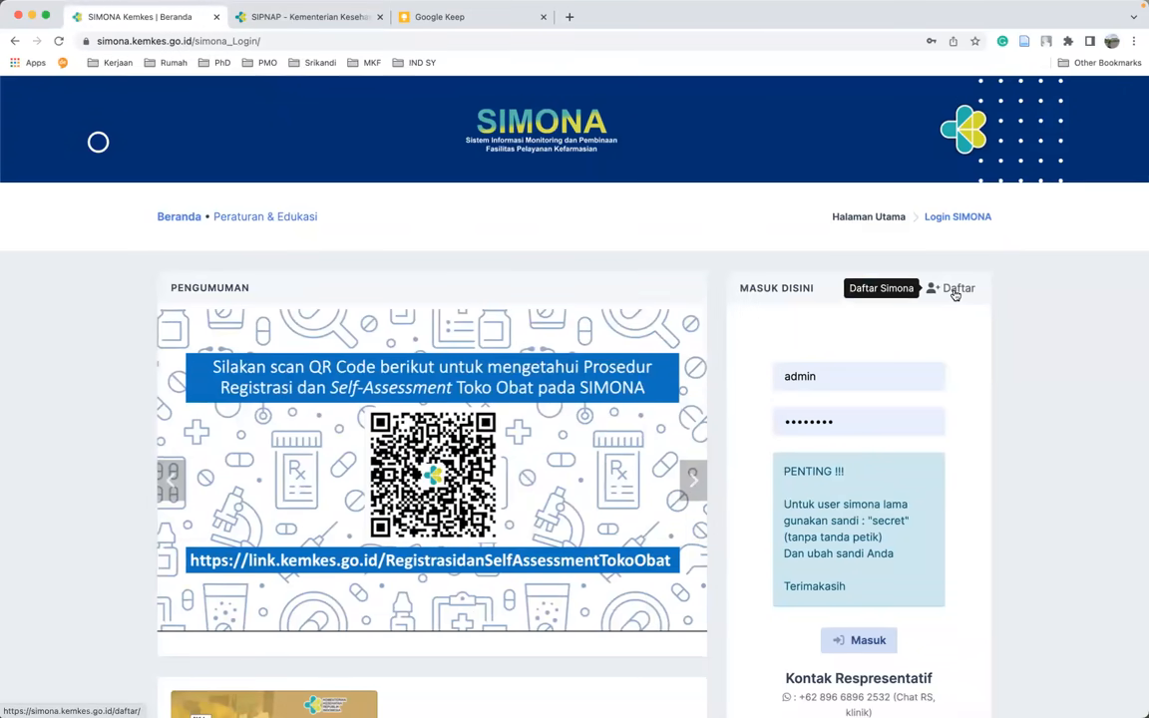
# - Open the SIMONA registration form with Apotek as the facility type, then go to SIPNAP
pyautogui.click(955, 295)
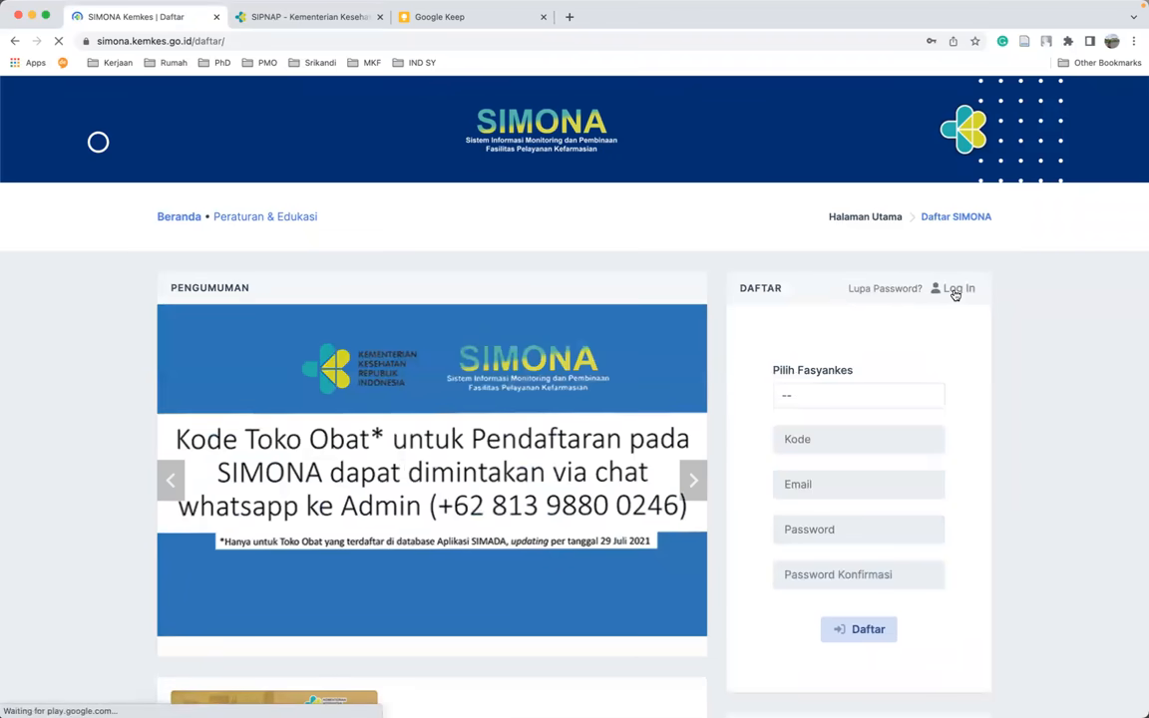
pyautogui.scroll(-1, 1009, 391)
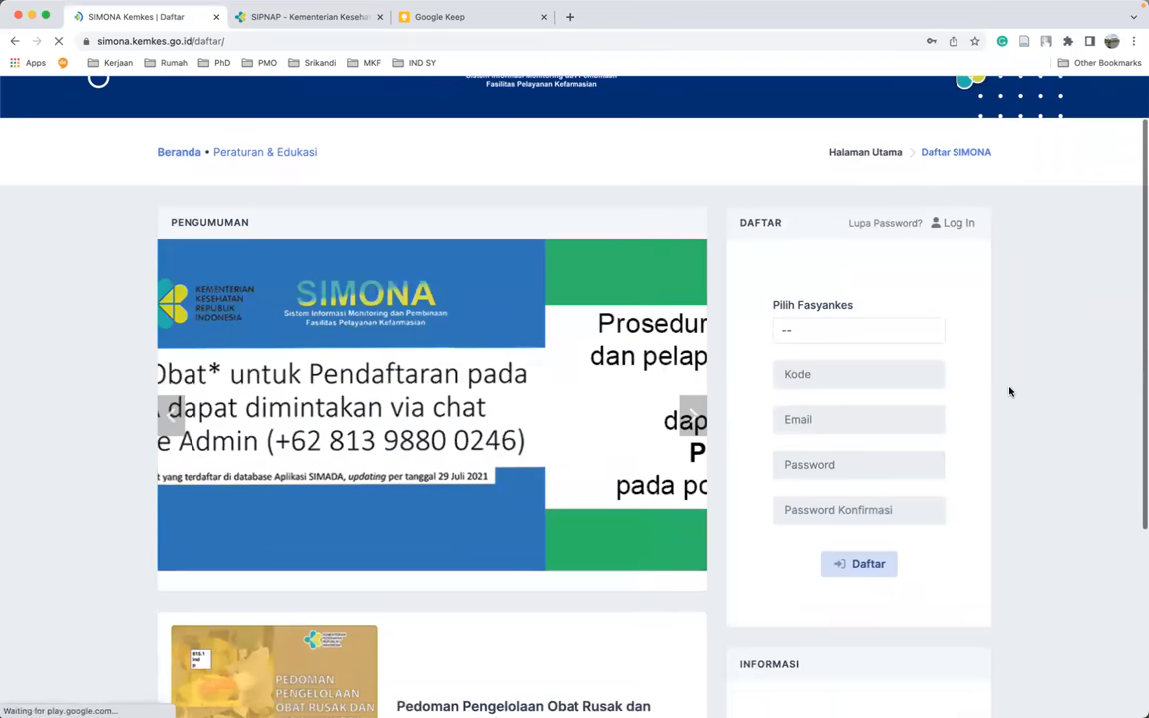
pyautogui.scroll(-1, 1002, 392)
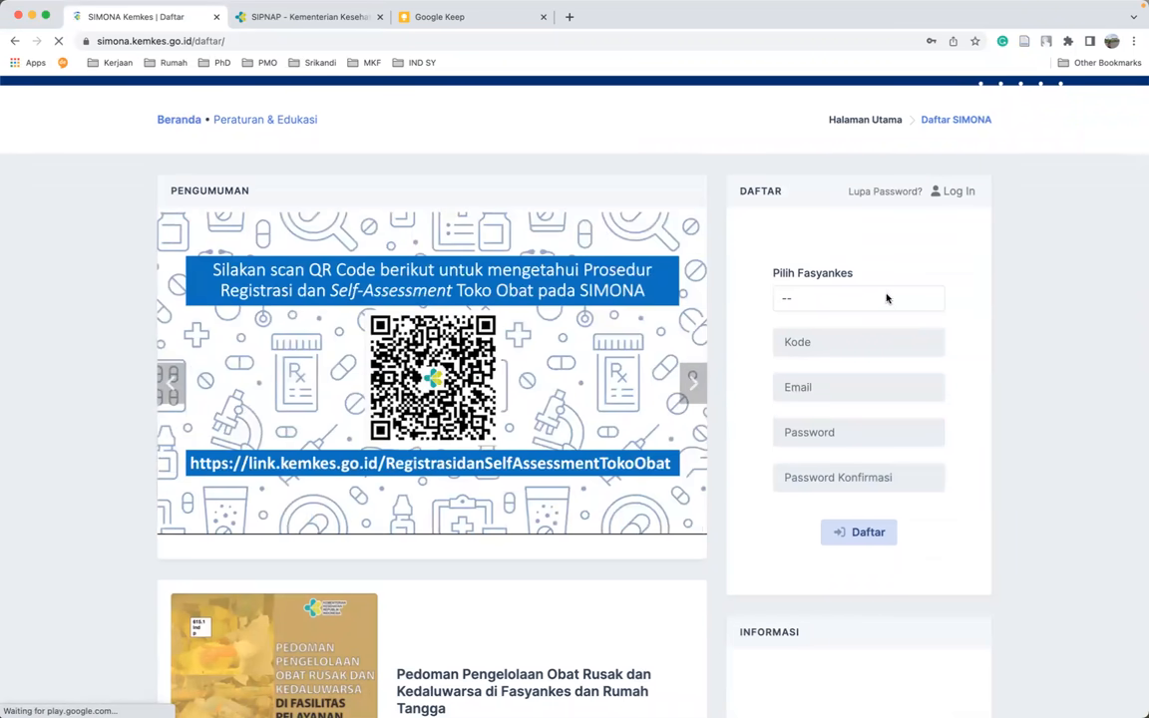
pyautogui.click(888, 301)
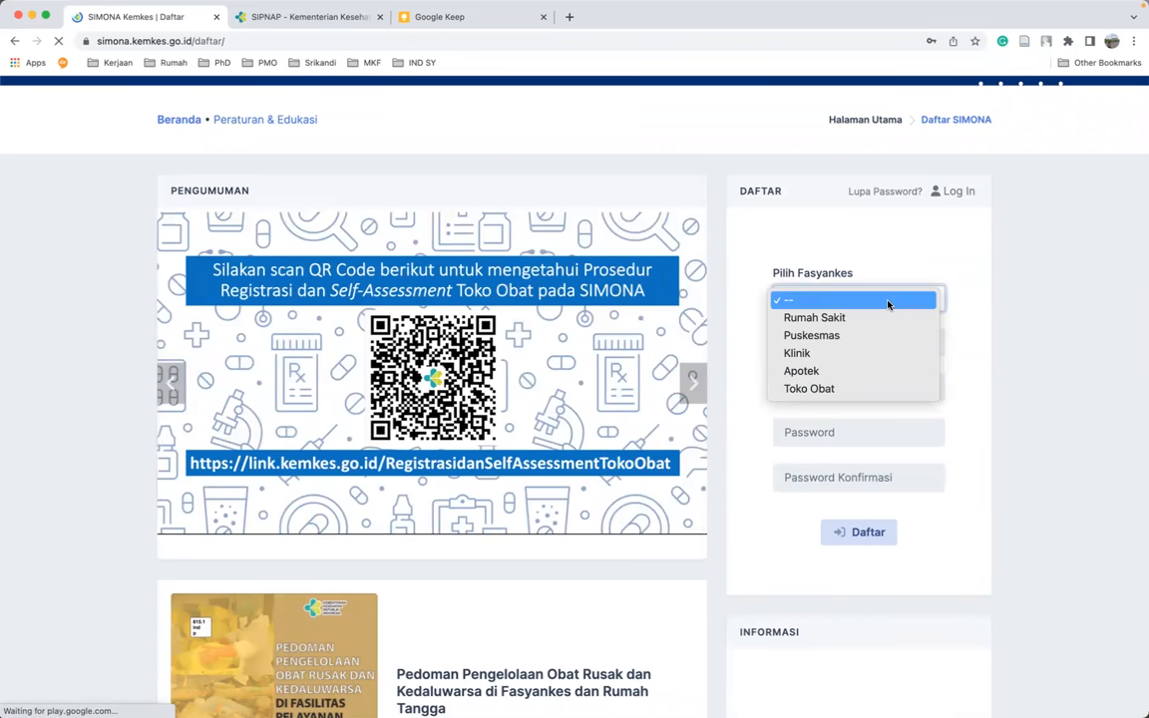
pyautogui.click(839, 376)
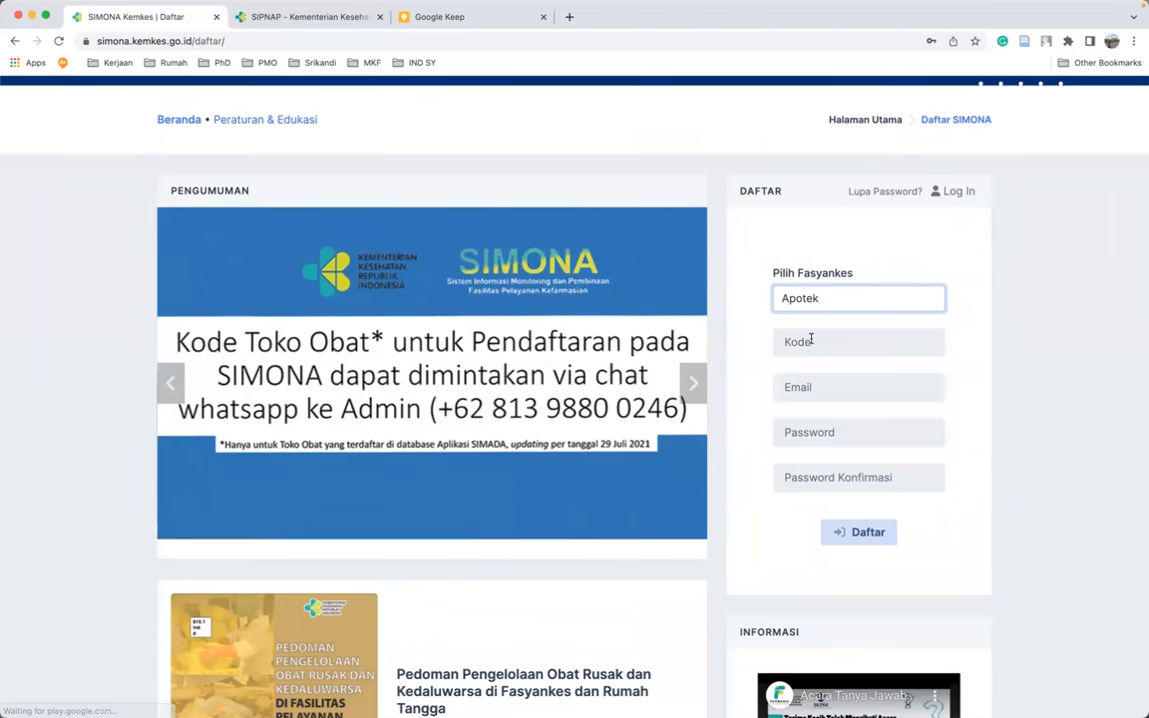
pyautogui.click(281, 16)
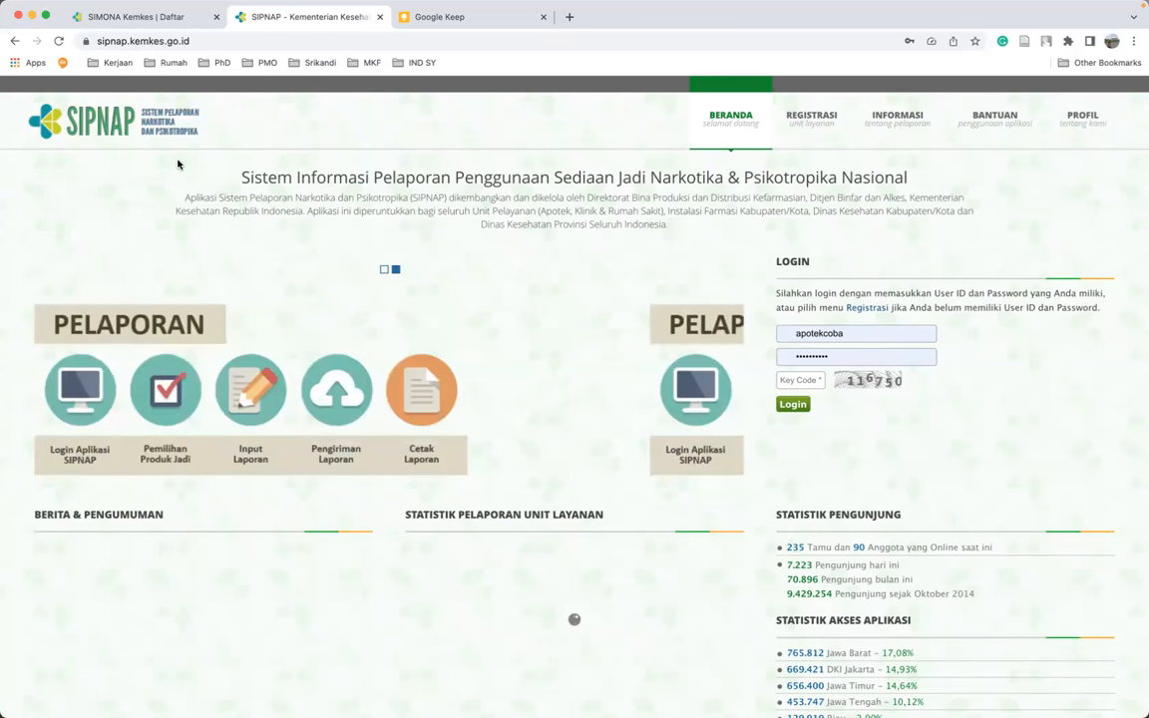
pyautogui.click(199, 42)
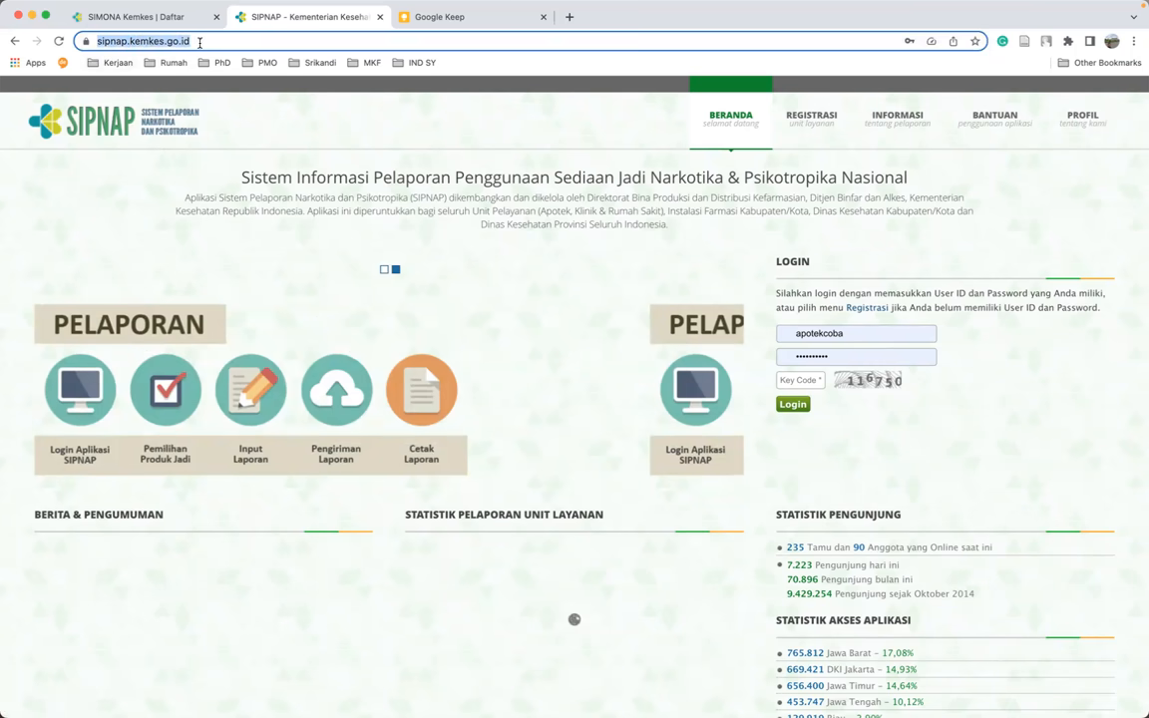
pyautogui.click(173, 262)
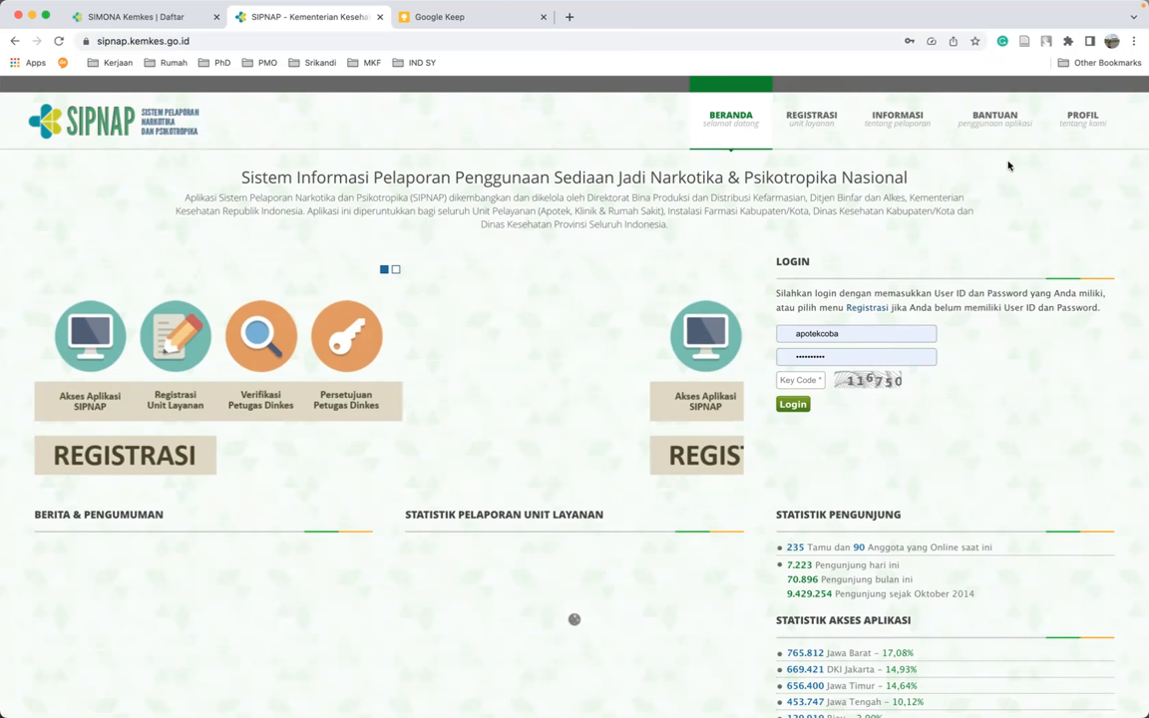
pyautogui.moveTo(995, 117)
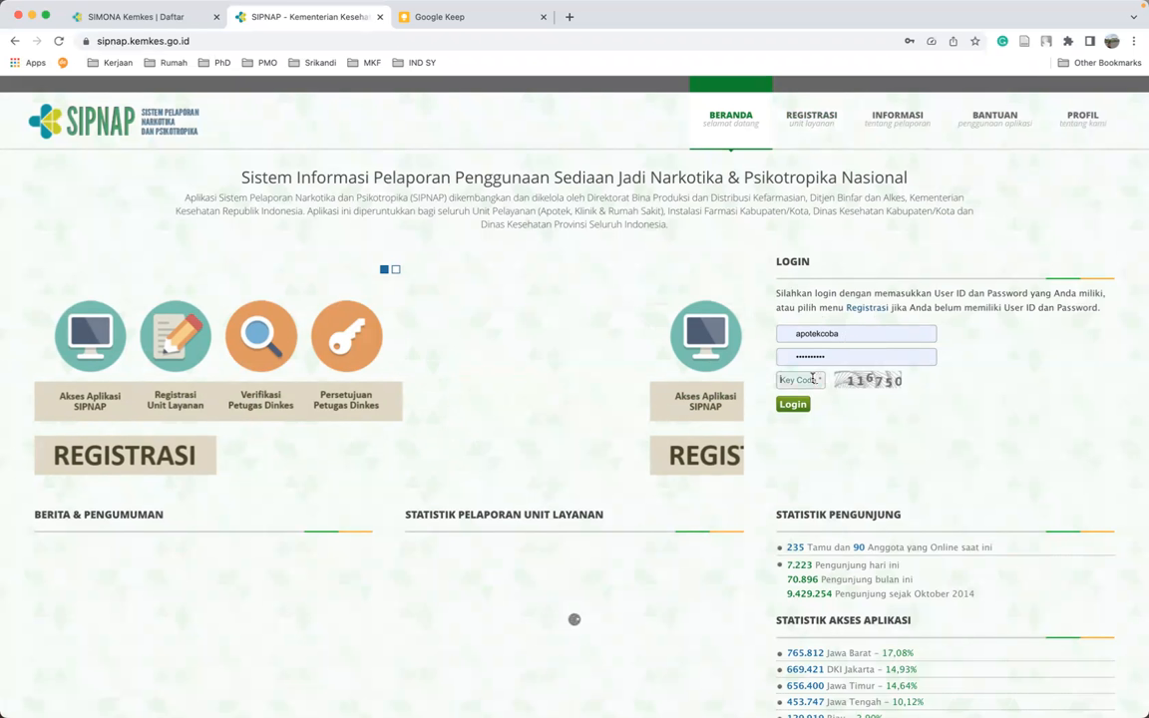
pyautogui.click(780, 380)
pyautogui.write('116750')
pyautogui.click(794, 405)
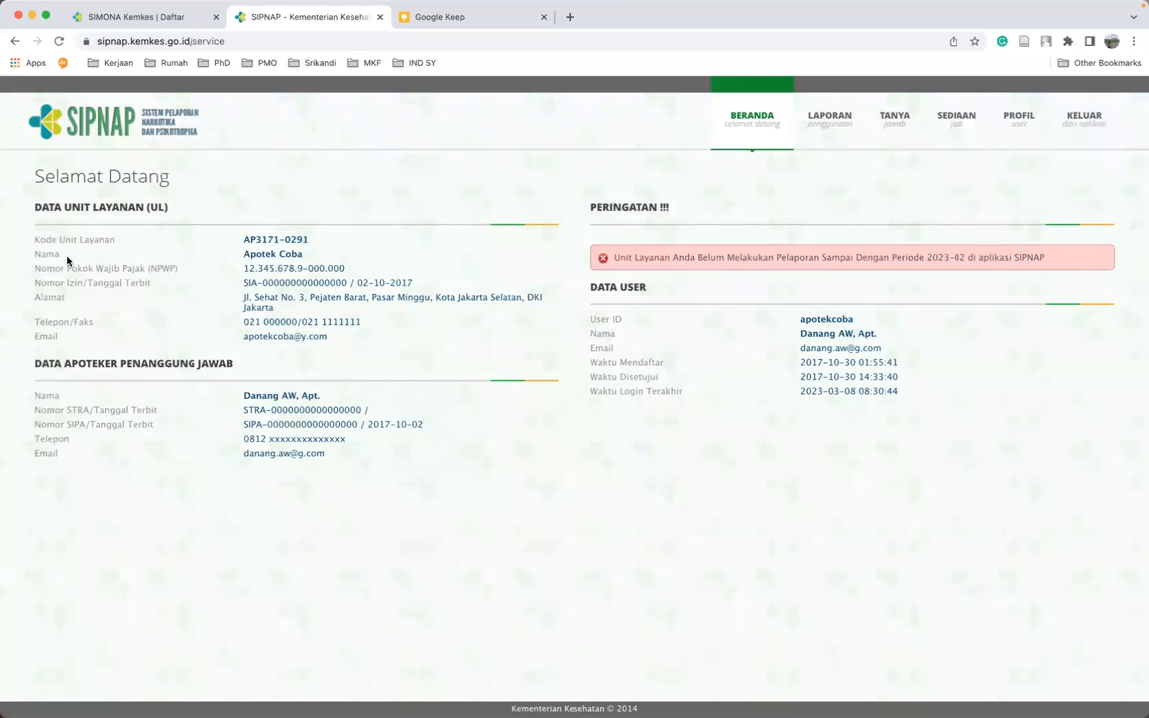
# - Select the pharmacy's Kode Unit Layanan on the welcome page and return to SIMONA
pyautogui.moveTo(34, 240); pyautogui.dragTo(116, 239)
pyautogui.moveTo(245, 240); pyautogui.dragTo(309, 242)
pyautogui.hotkey('ctrl', 'c')
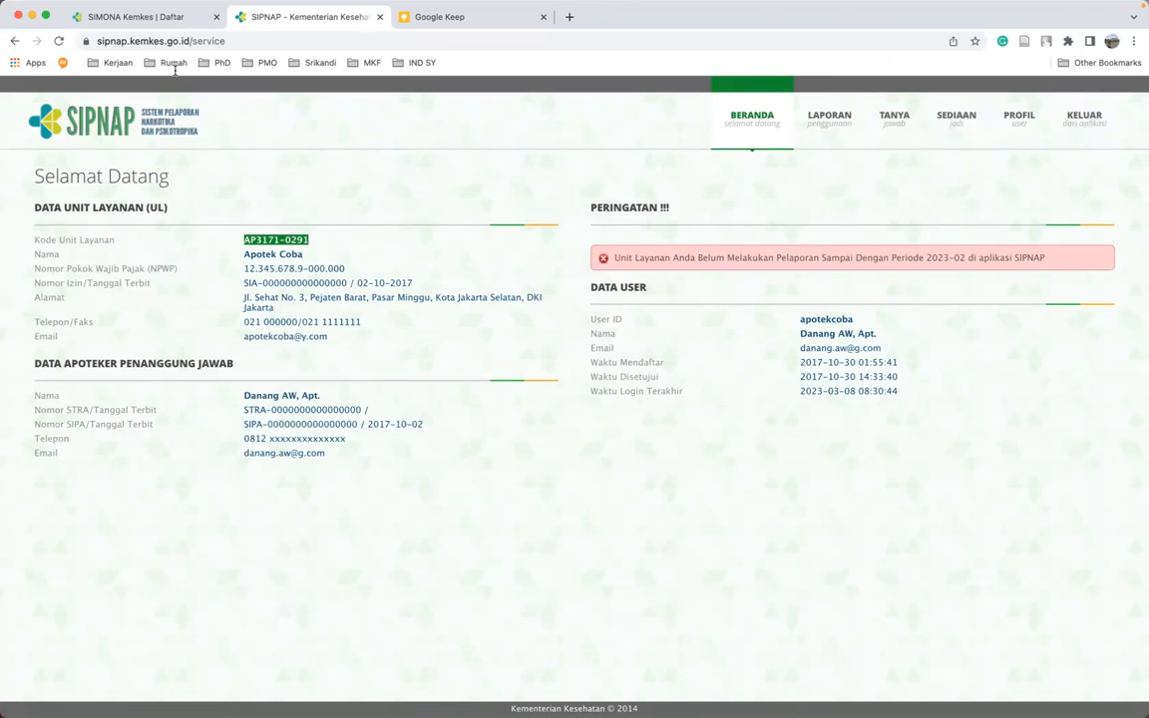
pyautogui.click(134, 18)
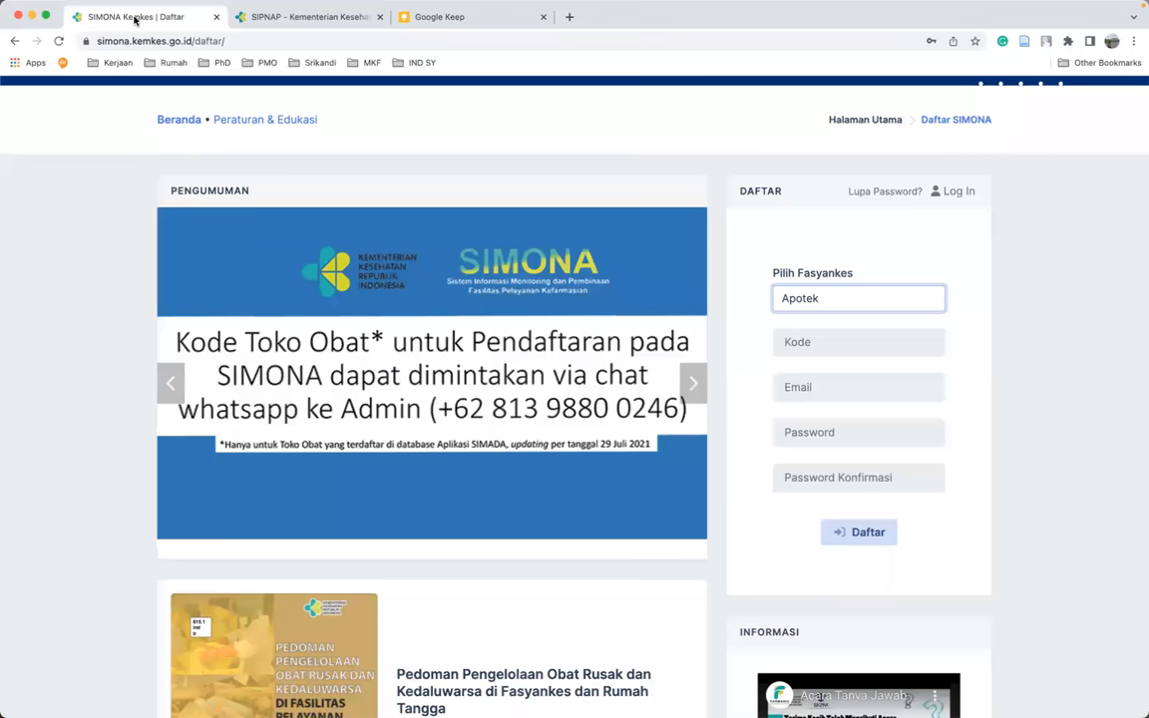
pyautogui.click(800, 341)
pyautogui.hotkey('ctrl', 'v')
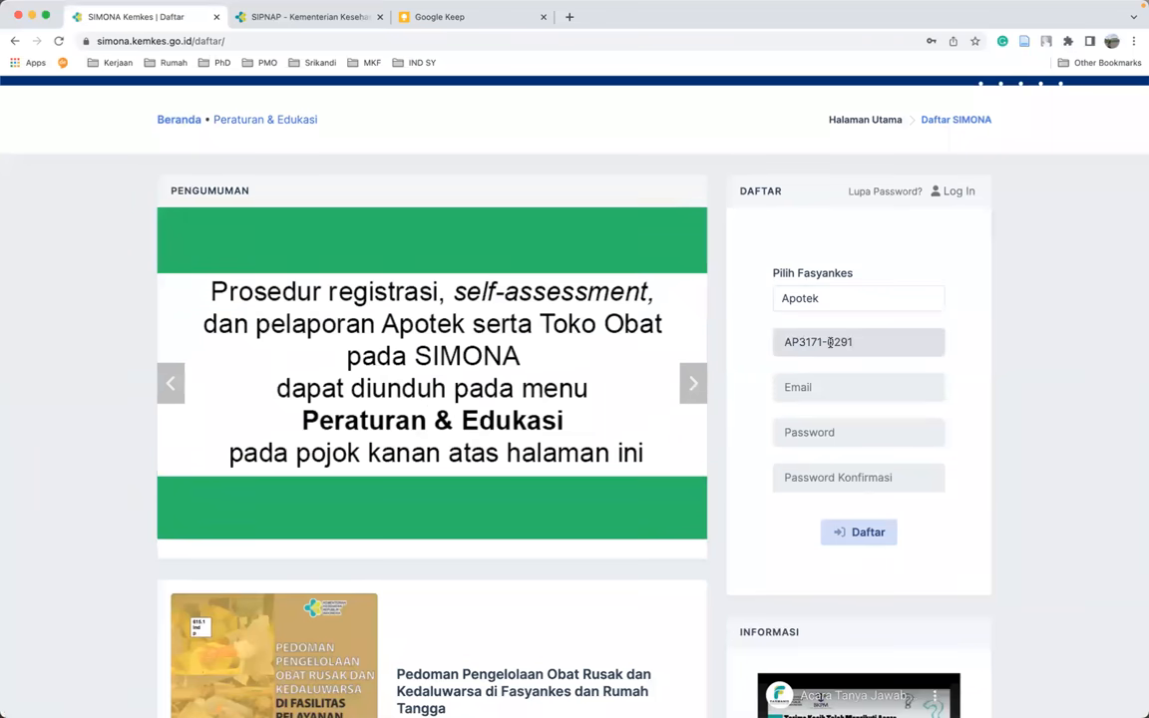
pyautogui.click(972, 358)
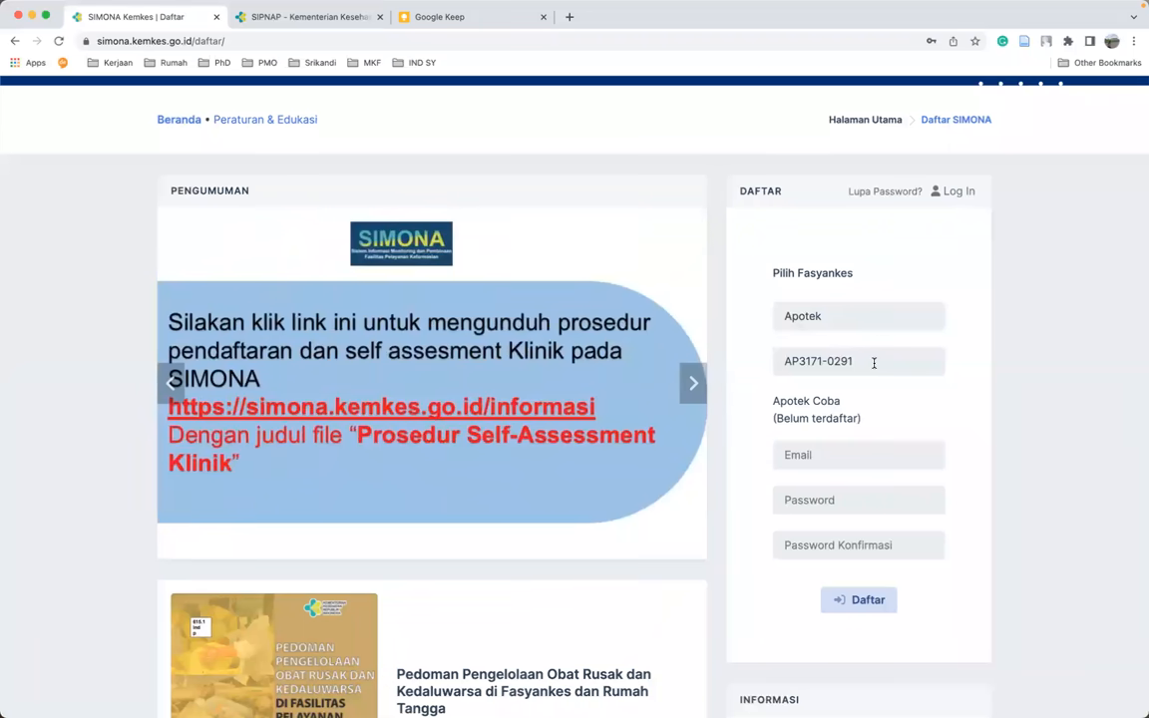
pyautogui.scroll(-1, 874, 364)
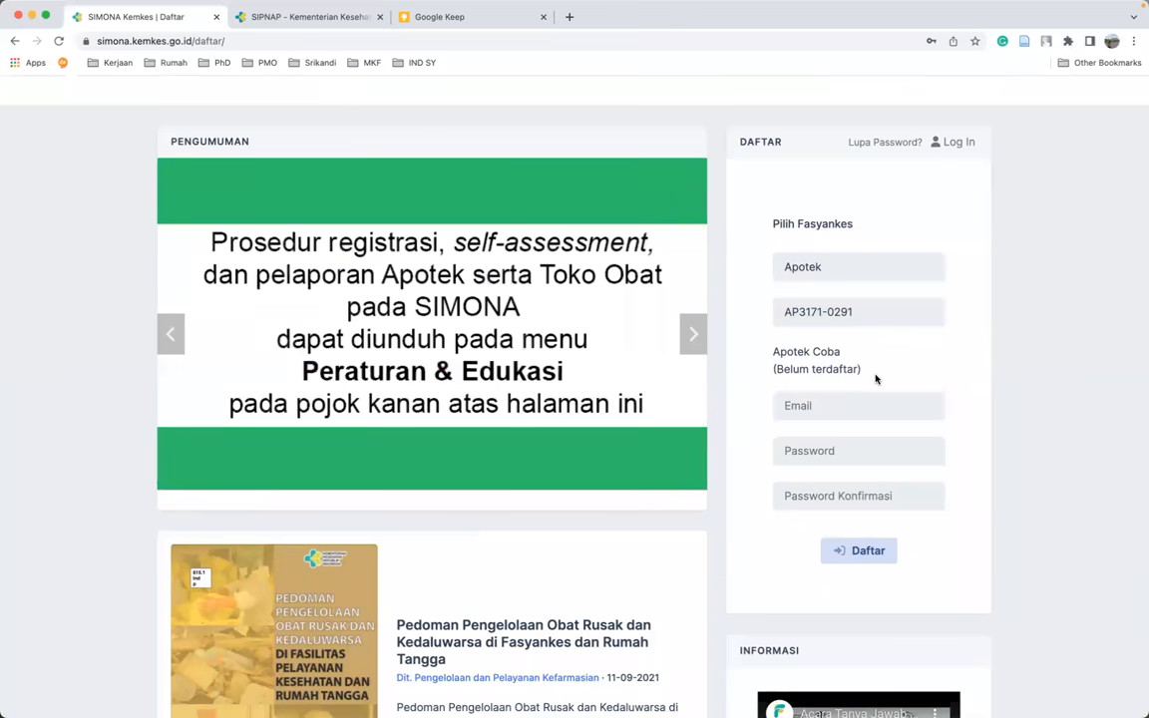
# - Change the Kode to AP3171-0000, which shows 'Data Sarana tidak Ditemukan', then select AP3171-0291 in Keep
pyautogui.click(857, 318)
pyautogui.press('BackSpace')
pyautogui.write('9')
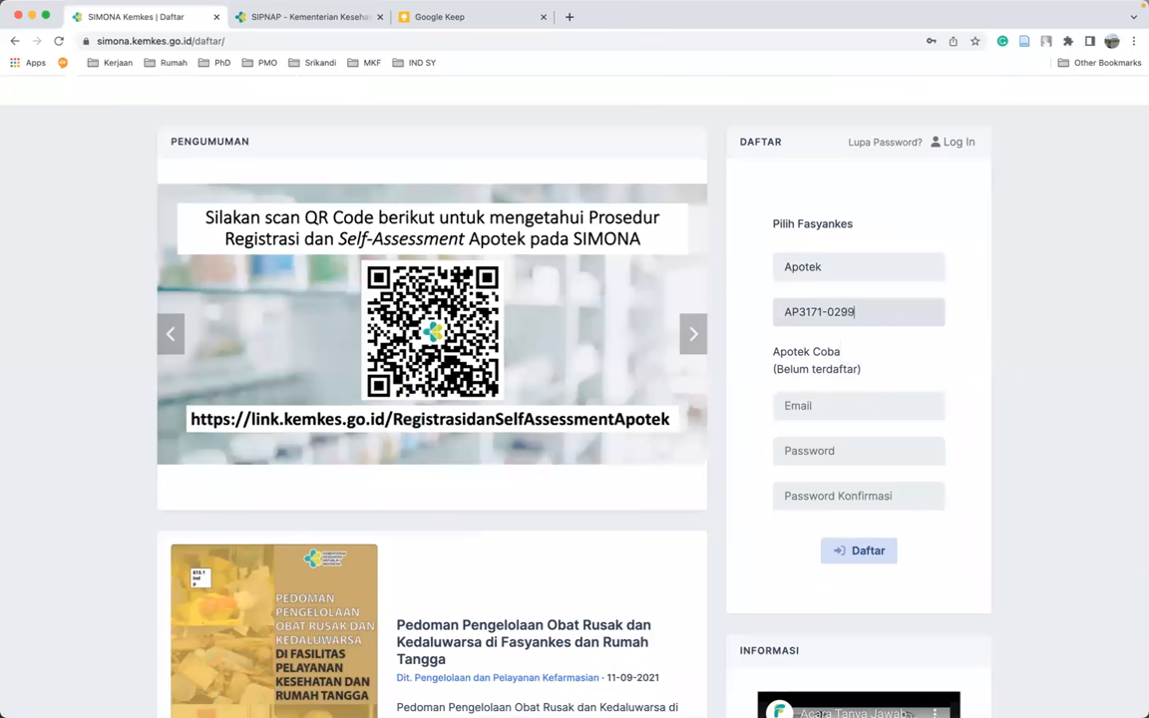
pyautogui.press('BackSpace')
pyautogui.press('BackSpace')
pyautogui.write('000')
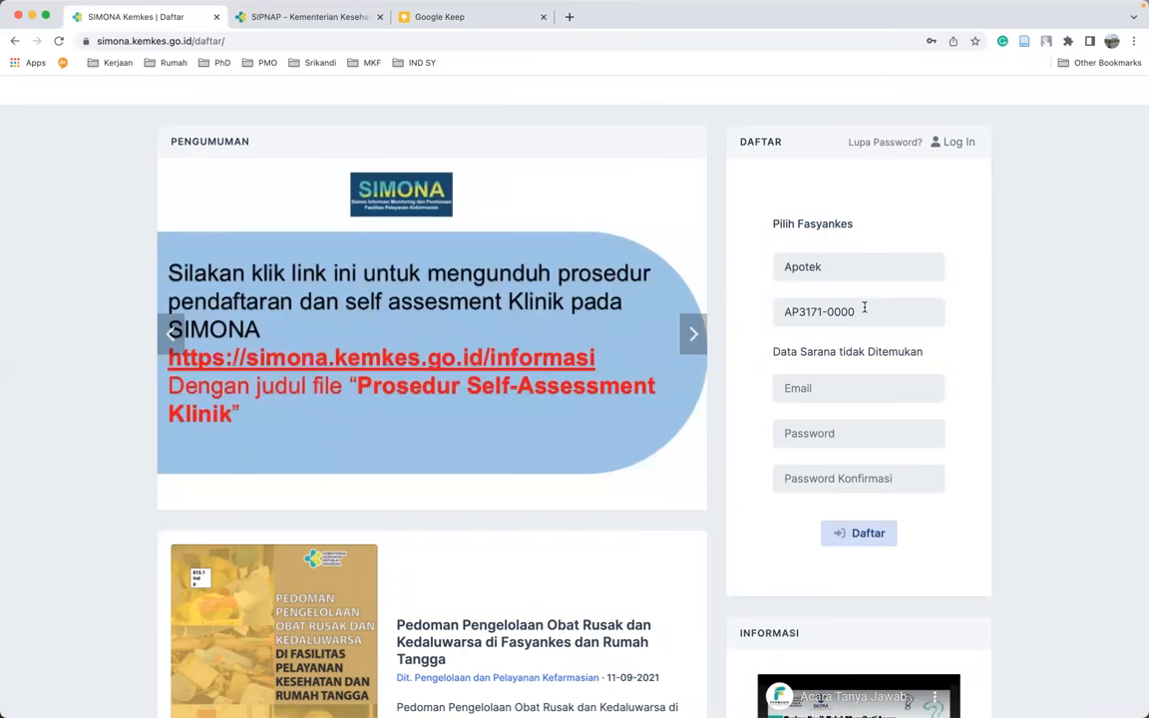
pyautogui.click(467, 16)
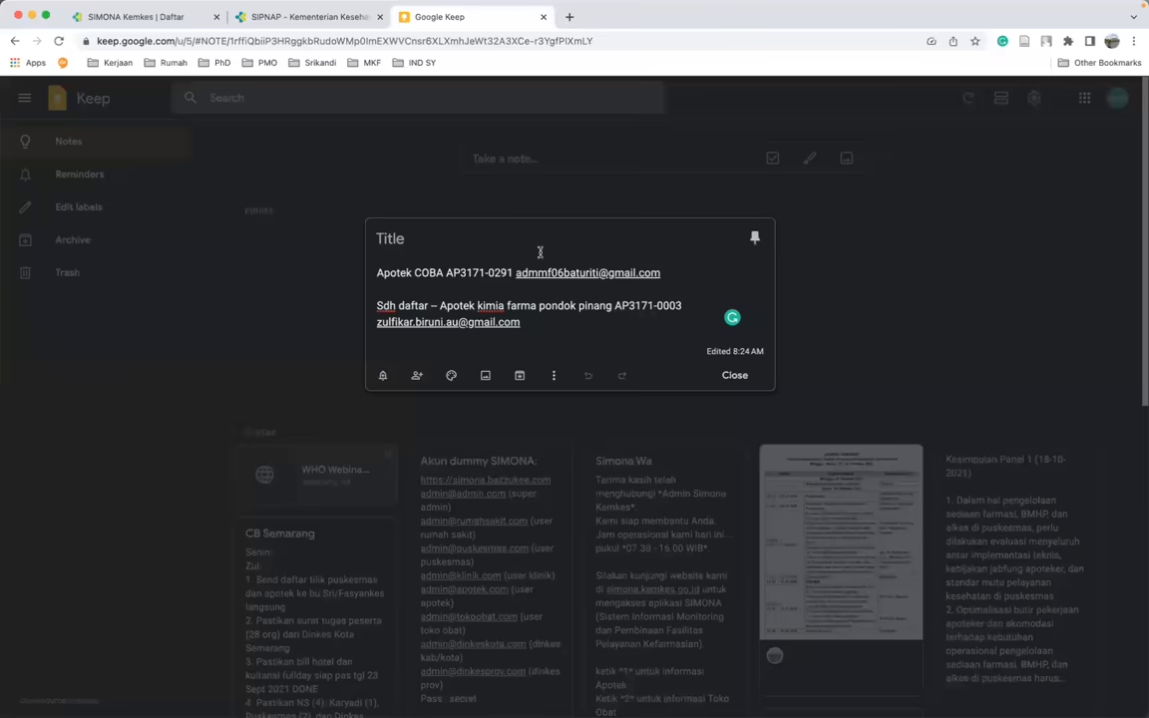
pyautogui.moveTo(513, 272); pyautogui.dragTo(446, 272)
pyautogui.hotkey('ctrl', 'c')
# - Paste AP3171-0291 into the Kode field and let the pharmacy be looked up
pyautogui.click(134, 16)
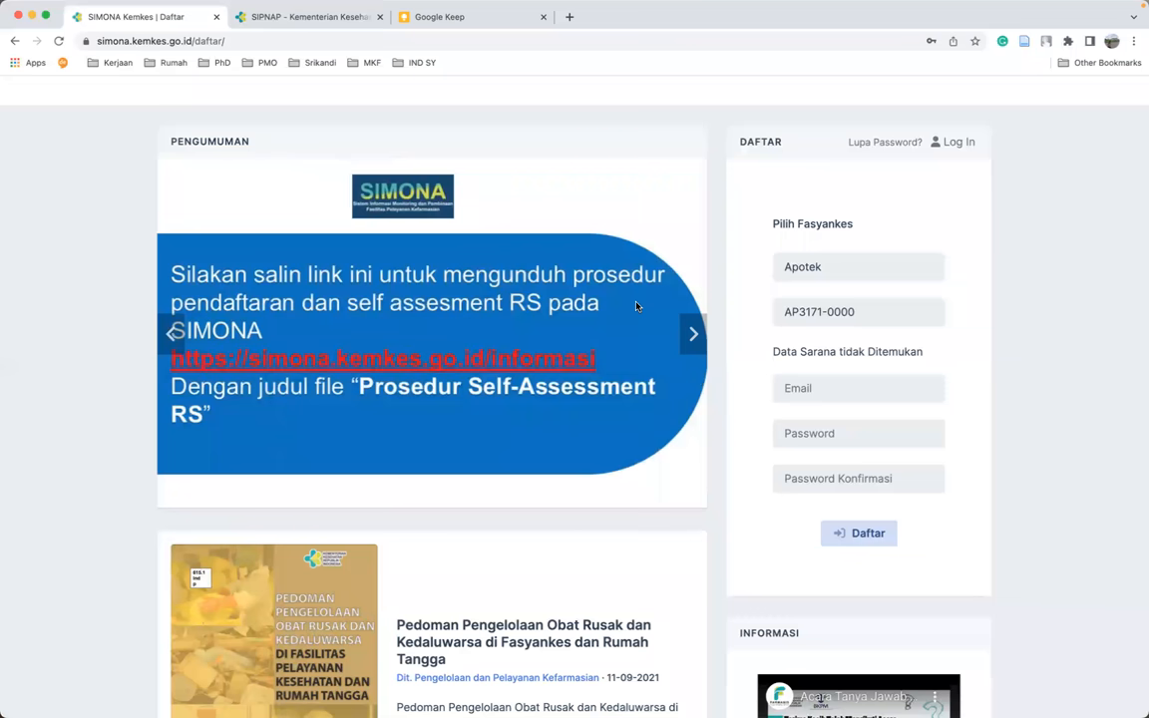
pyautogui.moveTo(874, 311); pyautogui.dragTo(764, 313)
pyautogui.hotkey('ctrl', 'v')
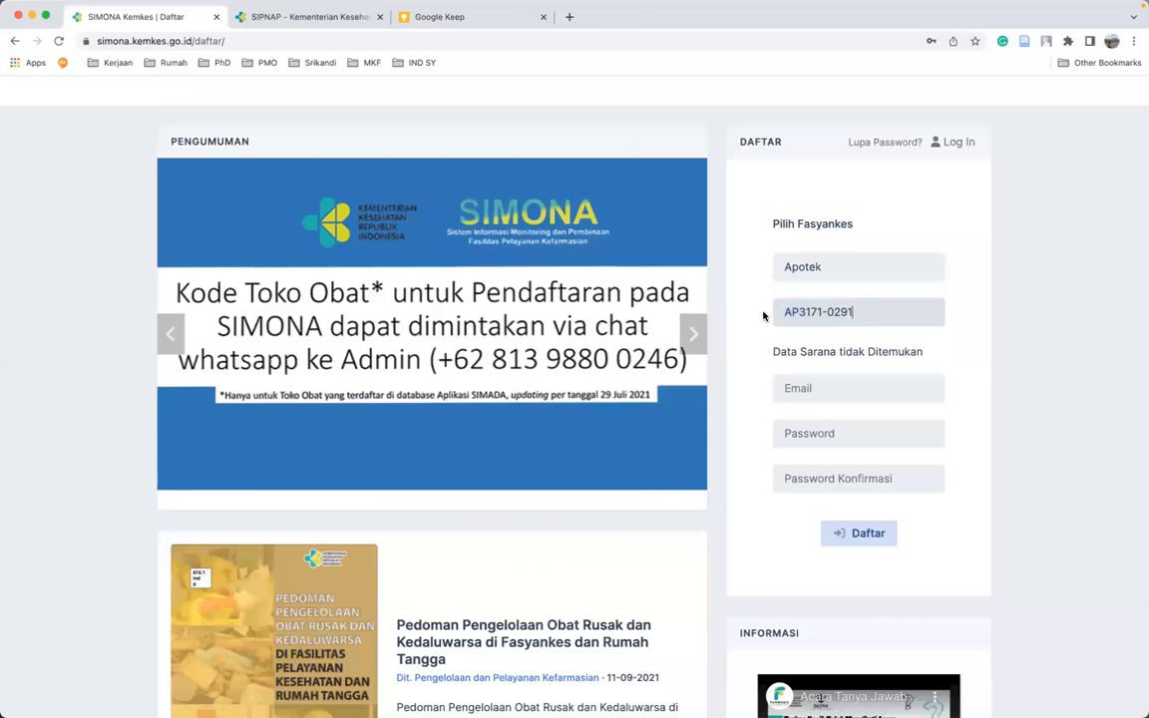
pyautogui.click(953, 341)
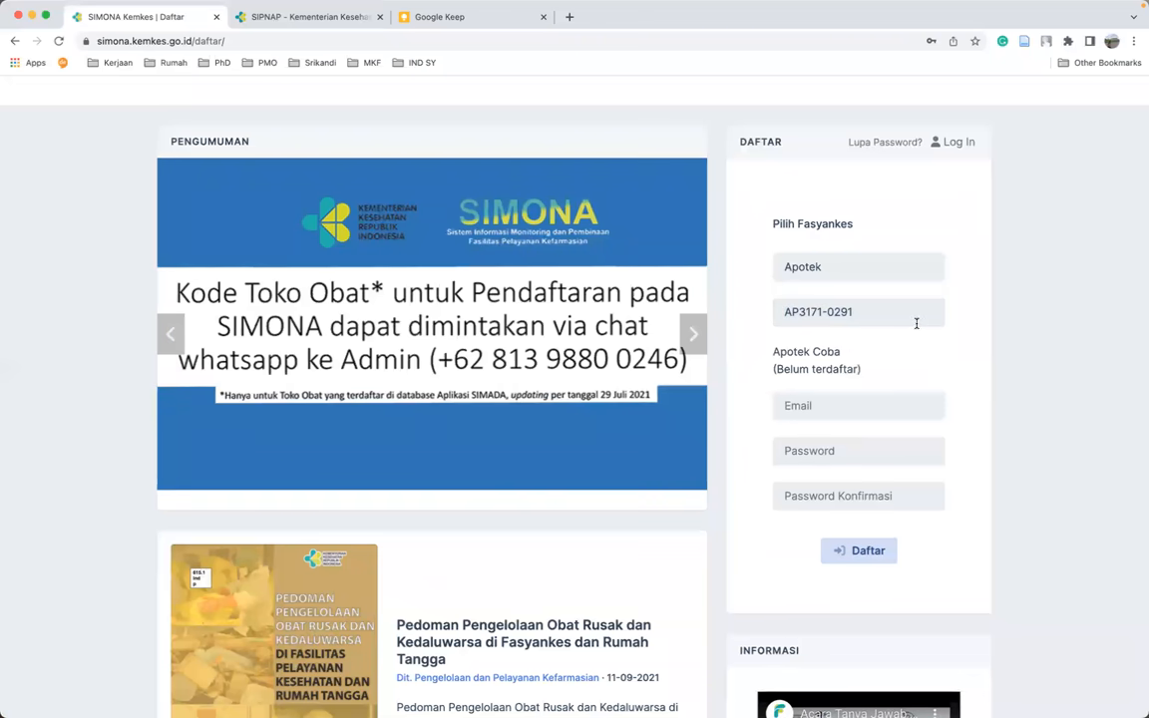
# - Try code AP3171-0003 from the Keep note to confirm it is already registered
pyautogui.click(407, 17)
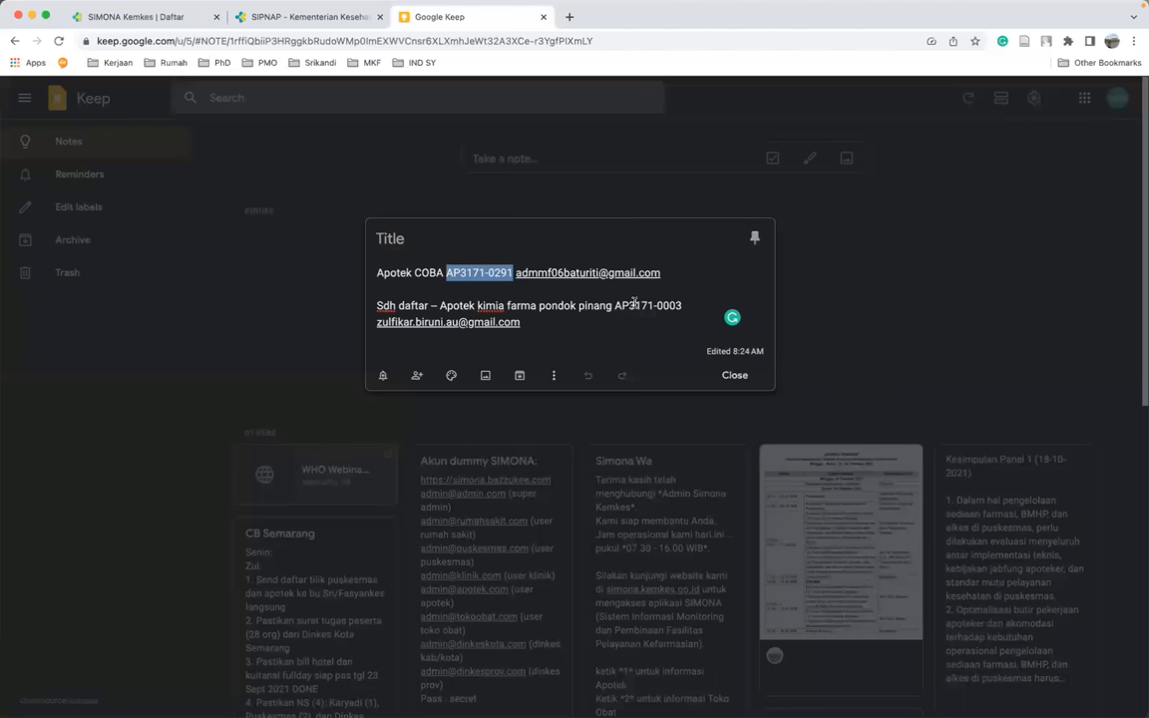
pyautogui.moveTo(615, 306); pyautogui.dragTo(686, 307)
pyautogui.press('super+c')
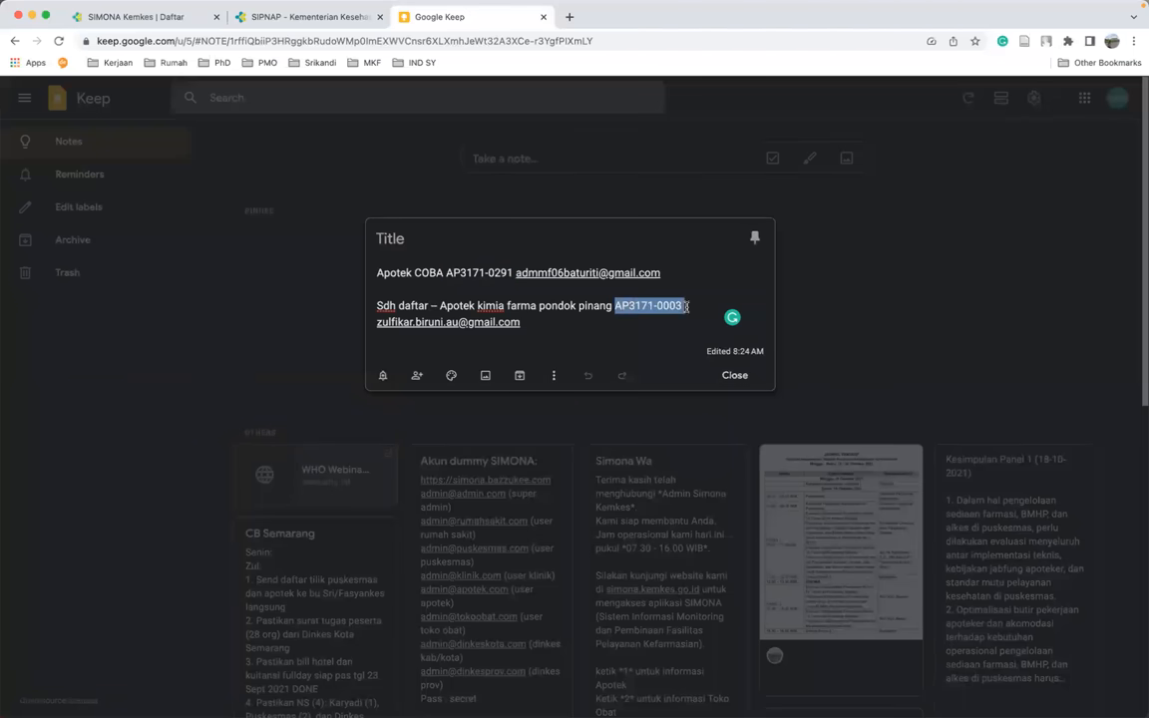
pyautogui.hotkey('ctrl', 'Tab')
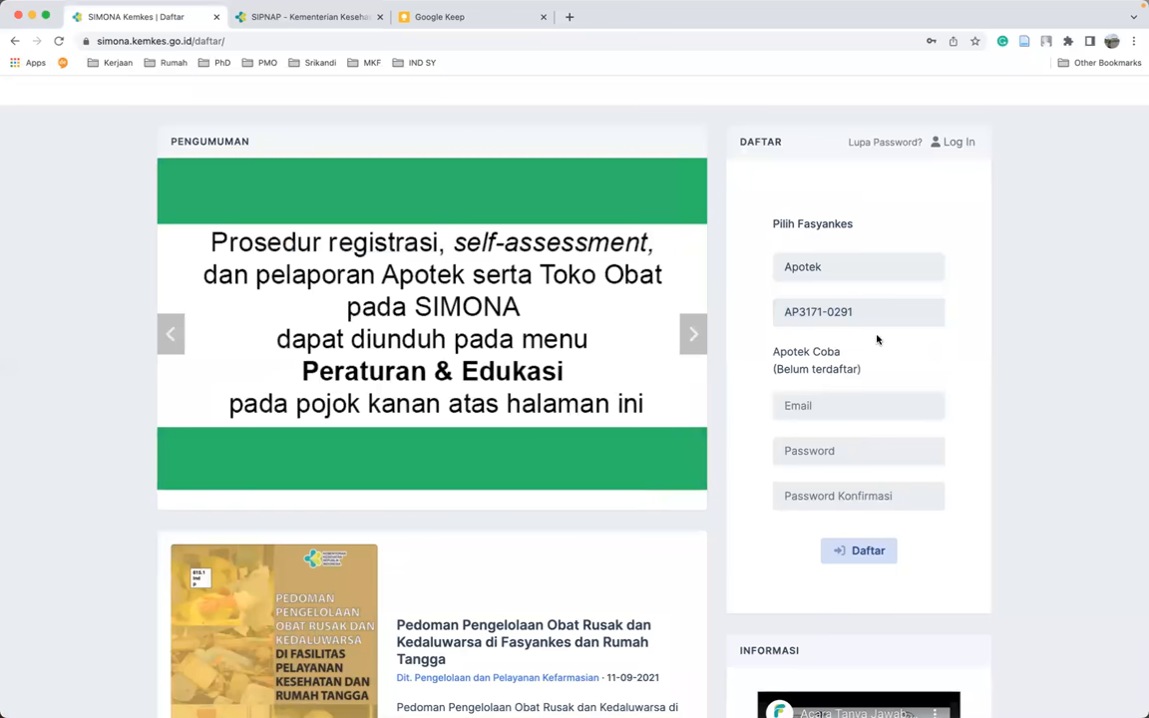
pyautogui.tripleClick(870, 316)
pyautogui.press('super+v')
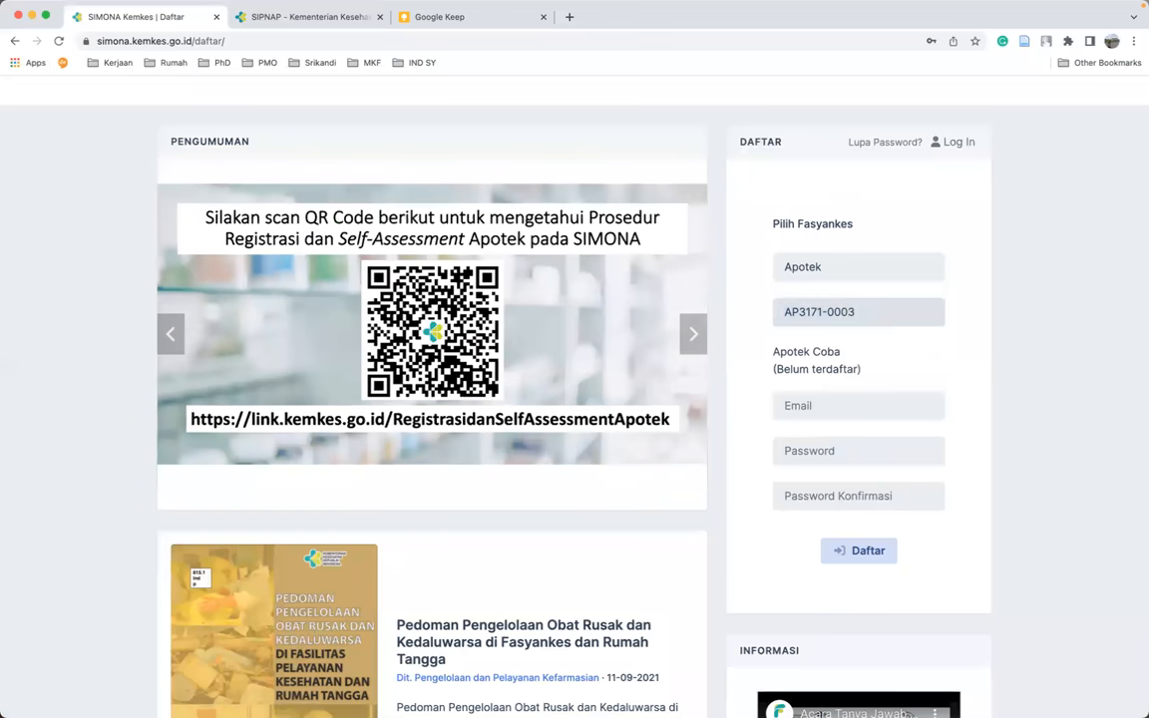
pyautogui.click(927, 352)
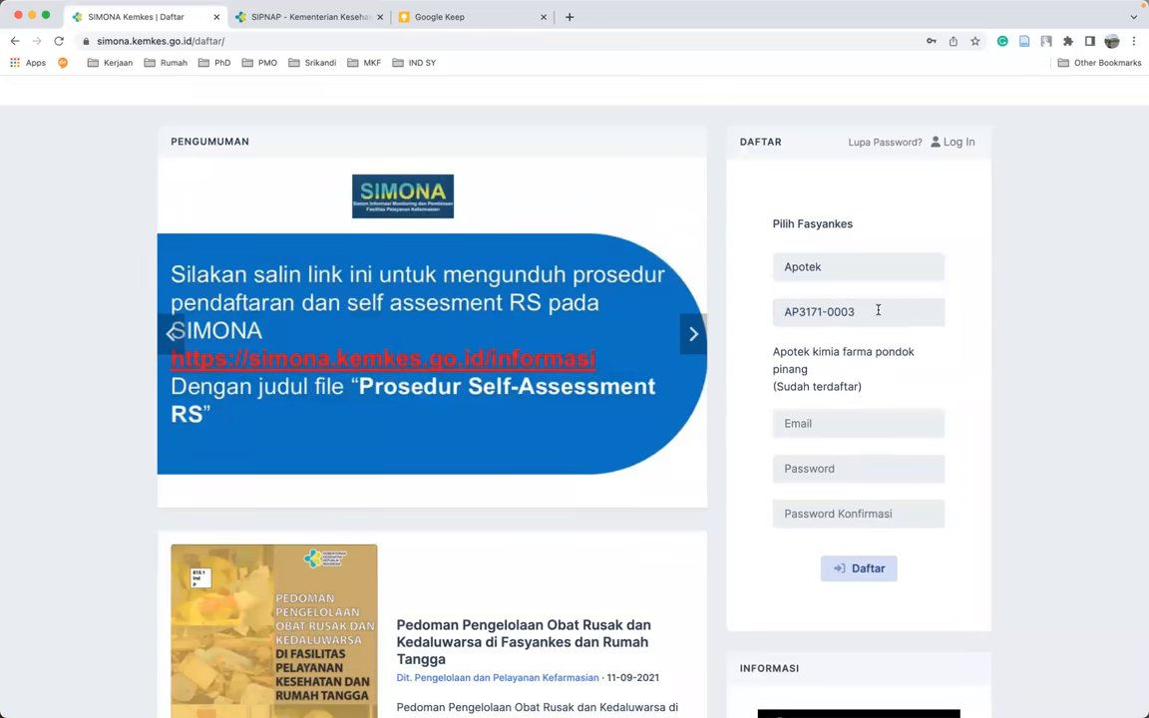
# - Put AP3171-0291 back into the Kode field and type the registration e-mail address
pyautogui.hotkey('ctrl', 'shift', 'Tab')
pyautogui.moveTo(446, 274); pyautogui.dragTo(512, 274)
pyautogui.press('super+c')
pyautogui.click(136, 17)
pyautogui.press('super+v')
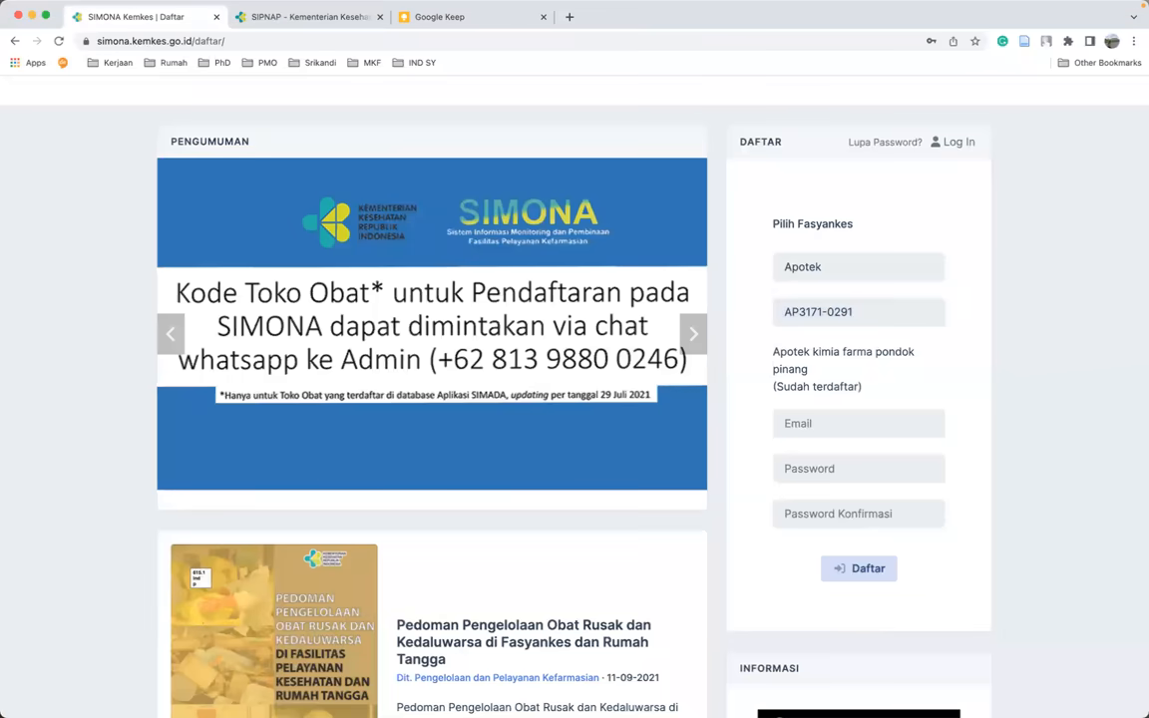
pyautogui.click(858, 414)
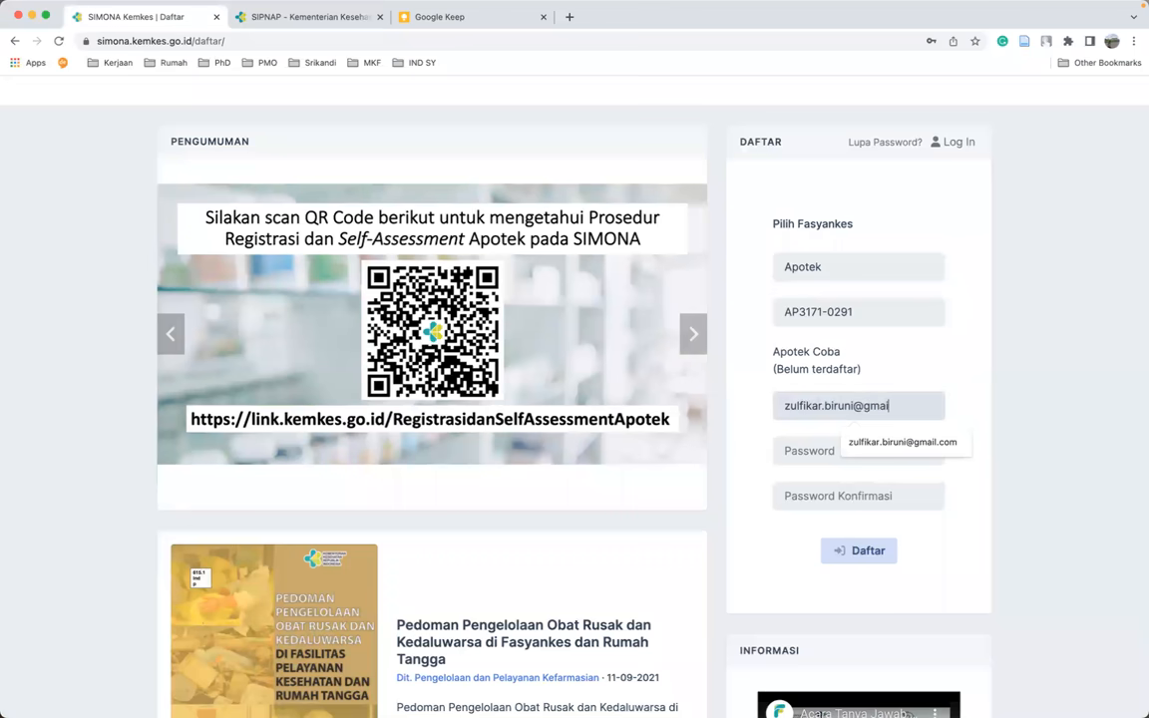
# - Enter the account password in both password fields and submit the Apotek Coba registration
pyautogui.press('Tab')
pyautogui.write('••••••')
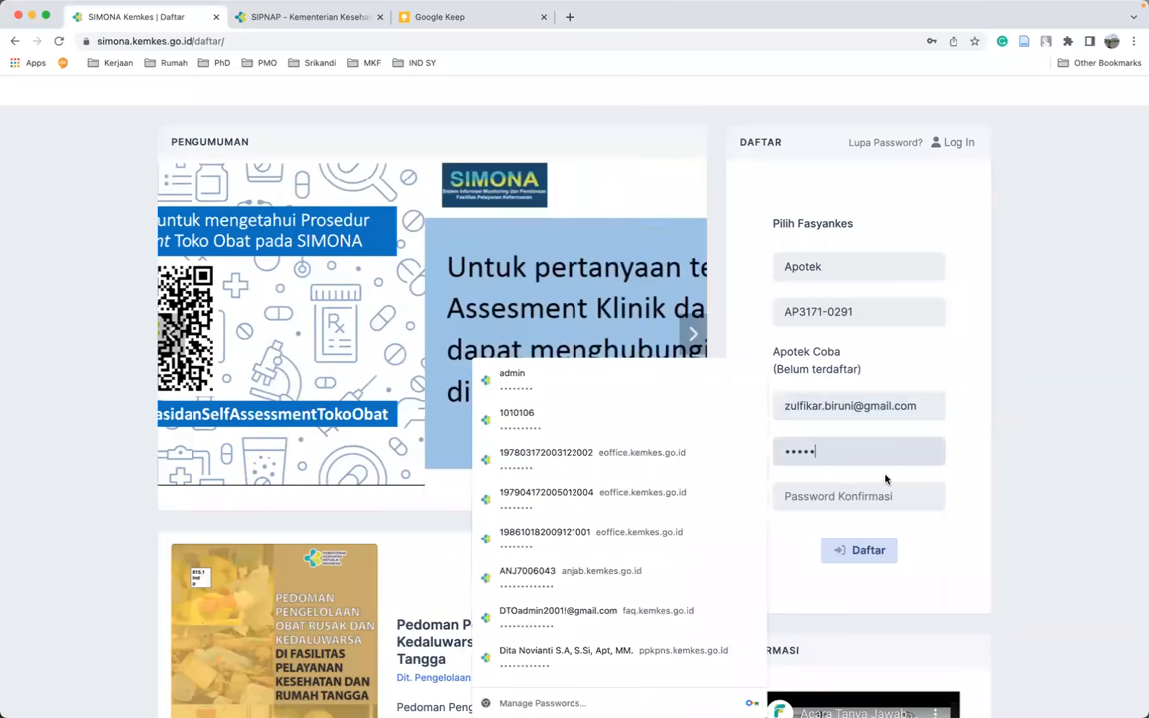
pyautogui.click(886, 489)
pyautogui.write('•••••')
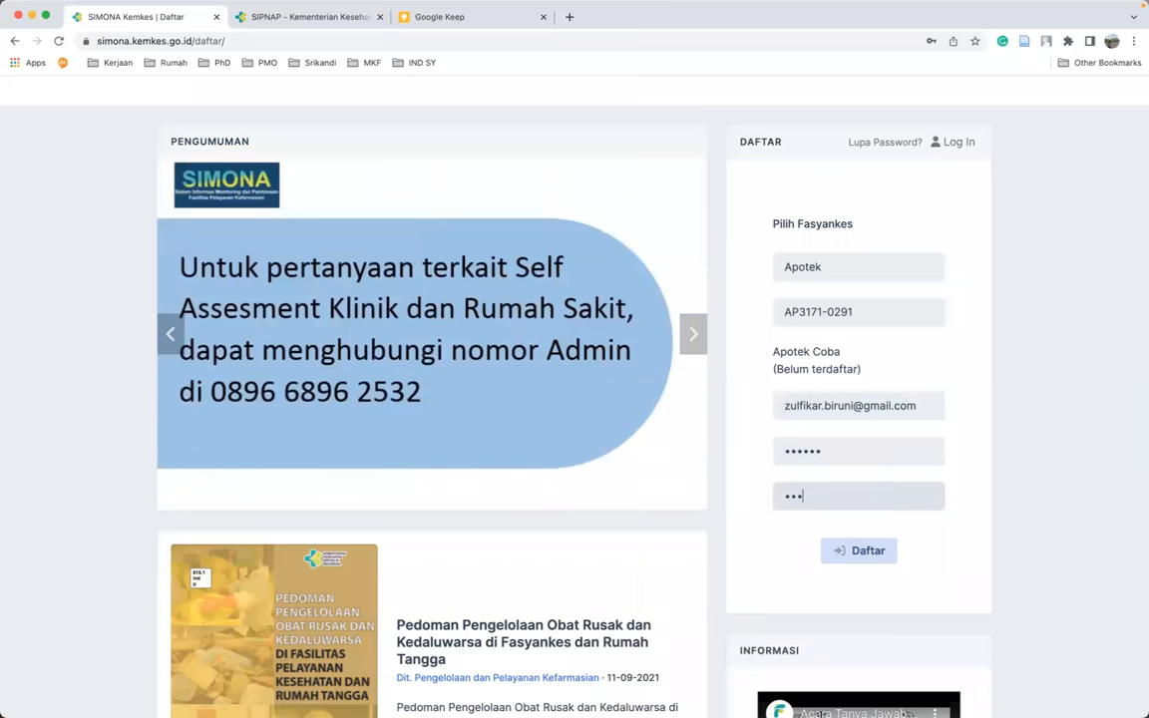
pyautogui.write('•')
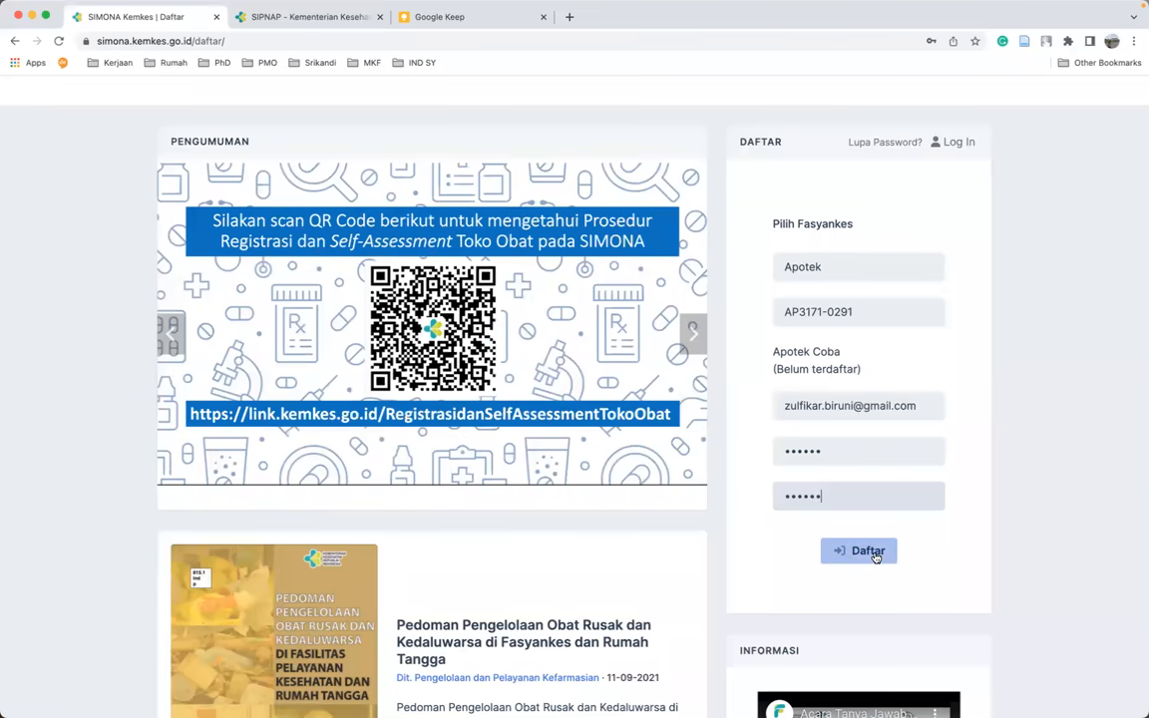
pyautogui.click(870, 556)
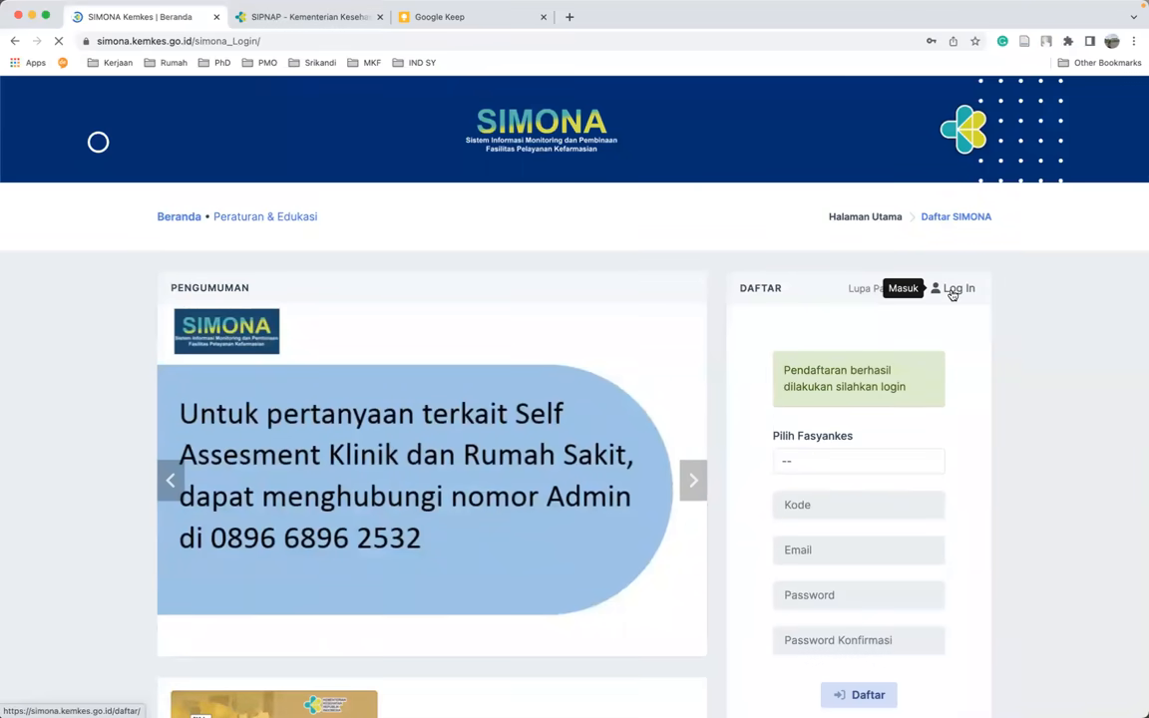
# - On the login form, replace the prefilled username with the new account's e-mail and enter the password
pyautogui.click(953, 292)
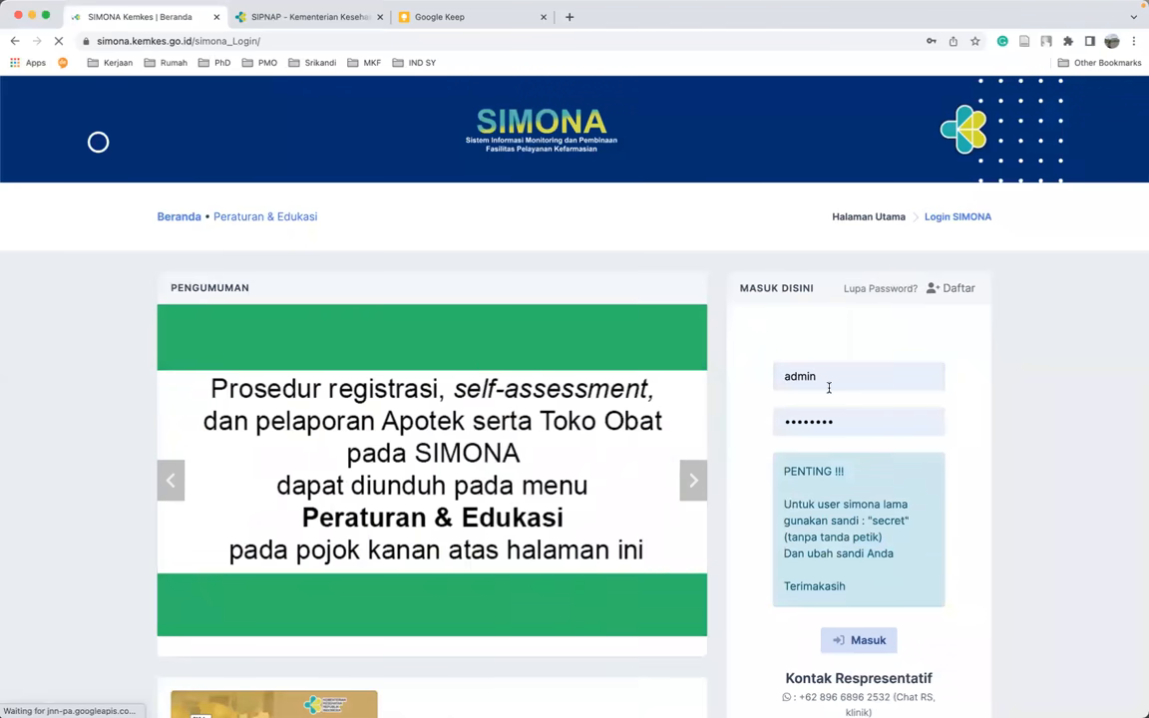
pyautogui.click(827, 383)
pyautogui.press('BackSpace')
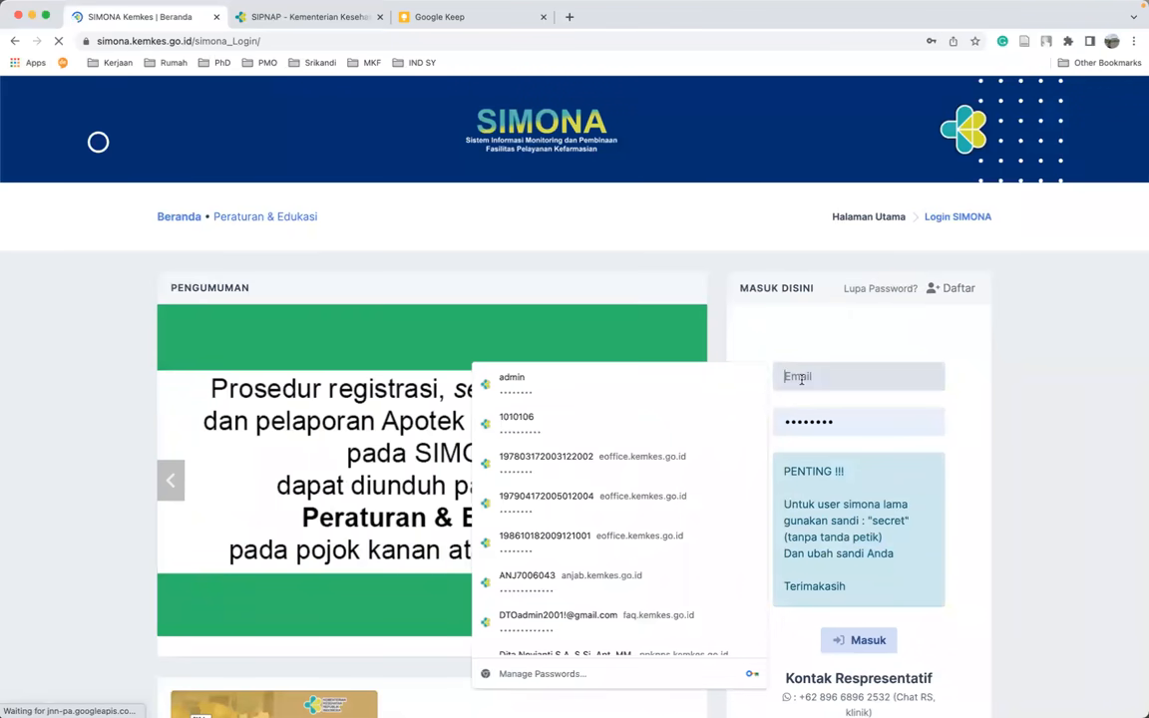
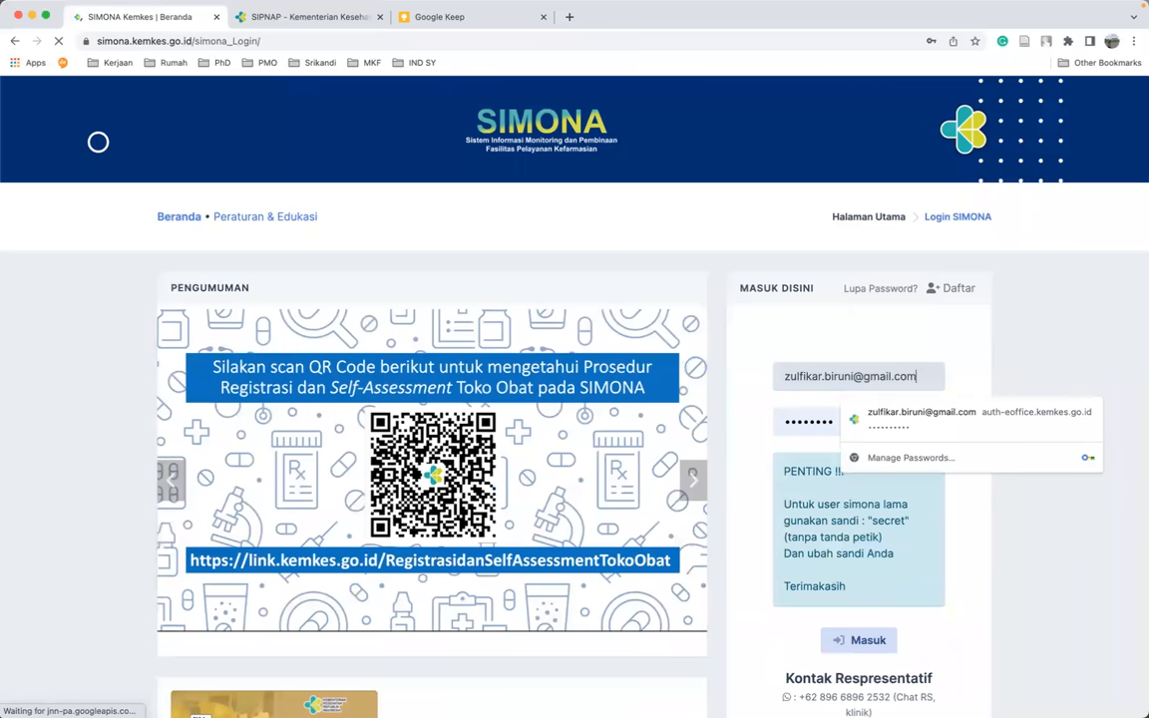
pyautogui.press('Tab')
pyautogui.write('s')
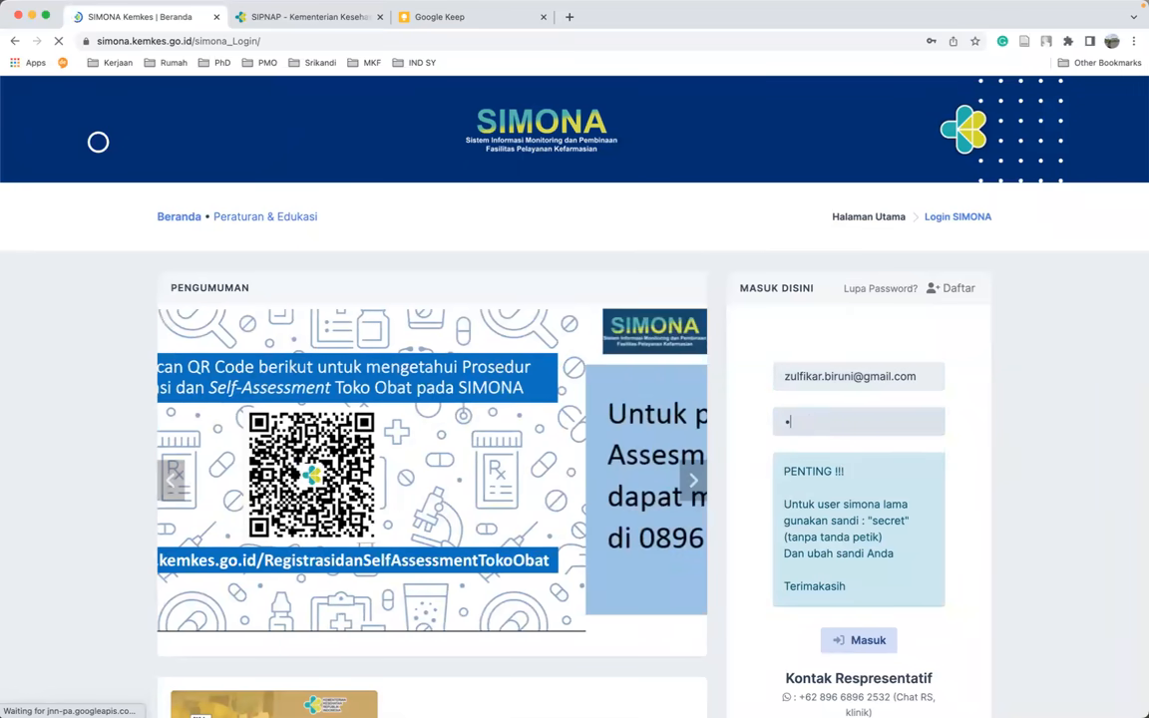
pyautogui.write('ecret')
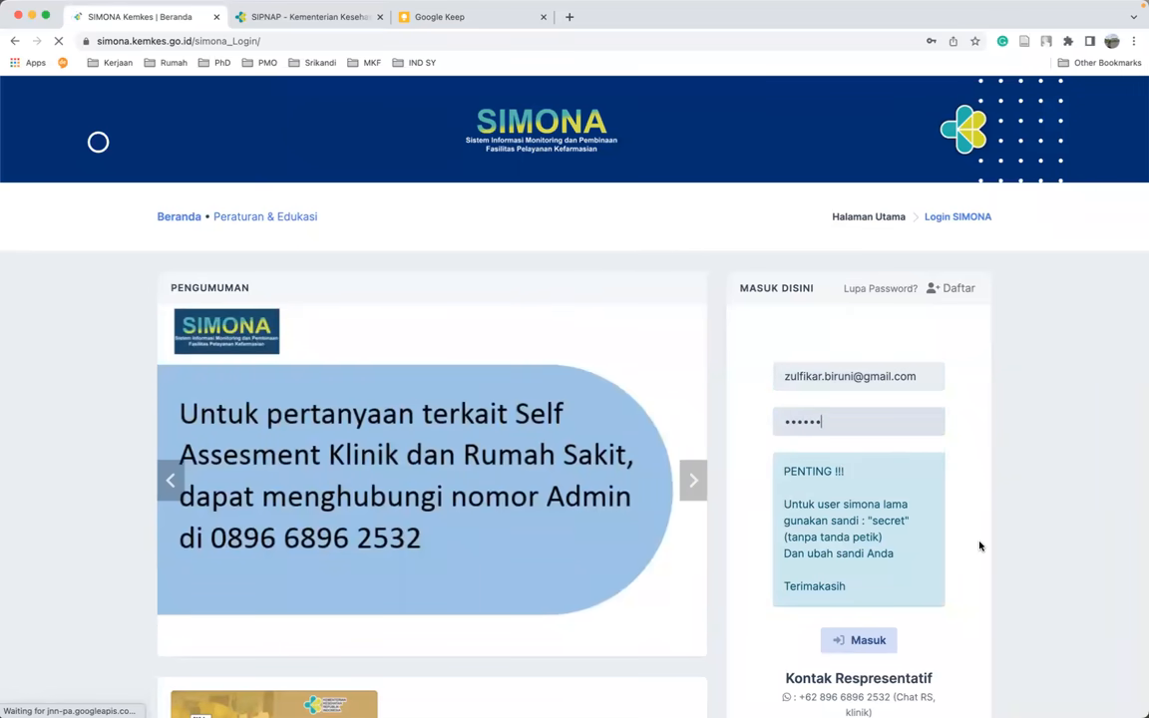
# - Review the default-password notice below the form and submit the login with Masuk
pyautogui.scroll(-1, 979, 546)
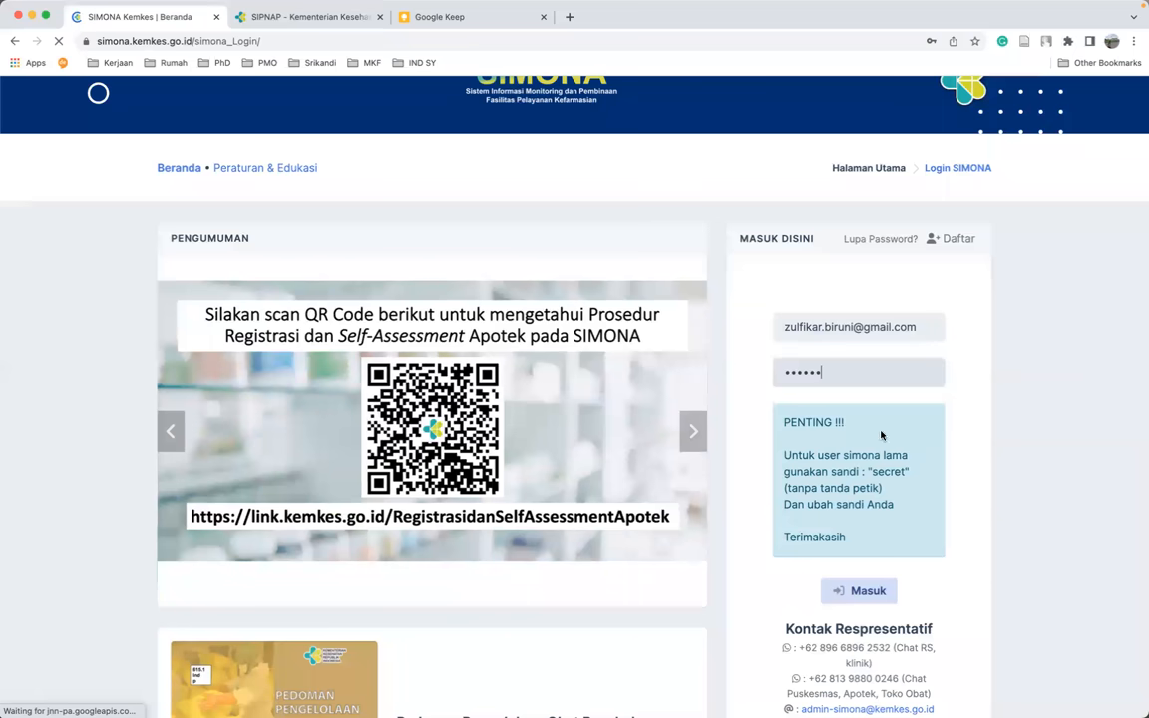
pyautogui.doubleClick(893, 472)
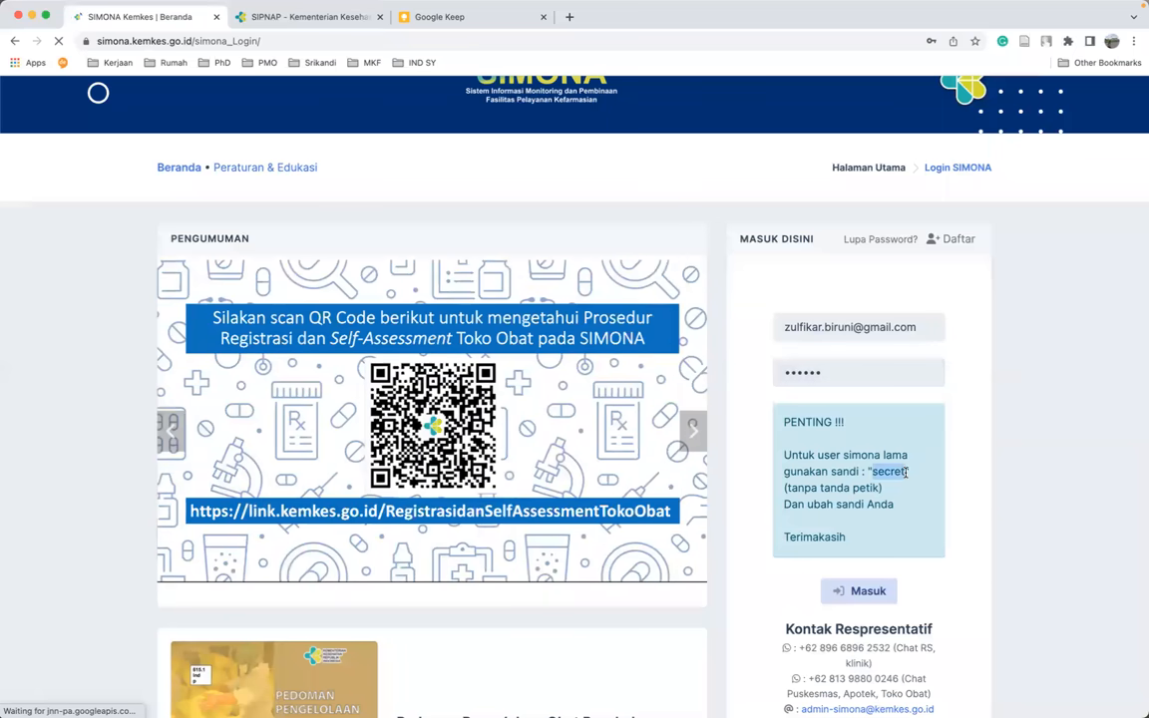
pyautogui.click(972, 481)
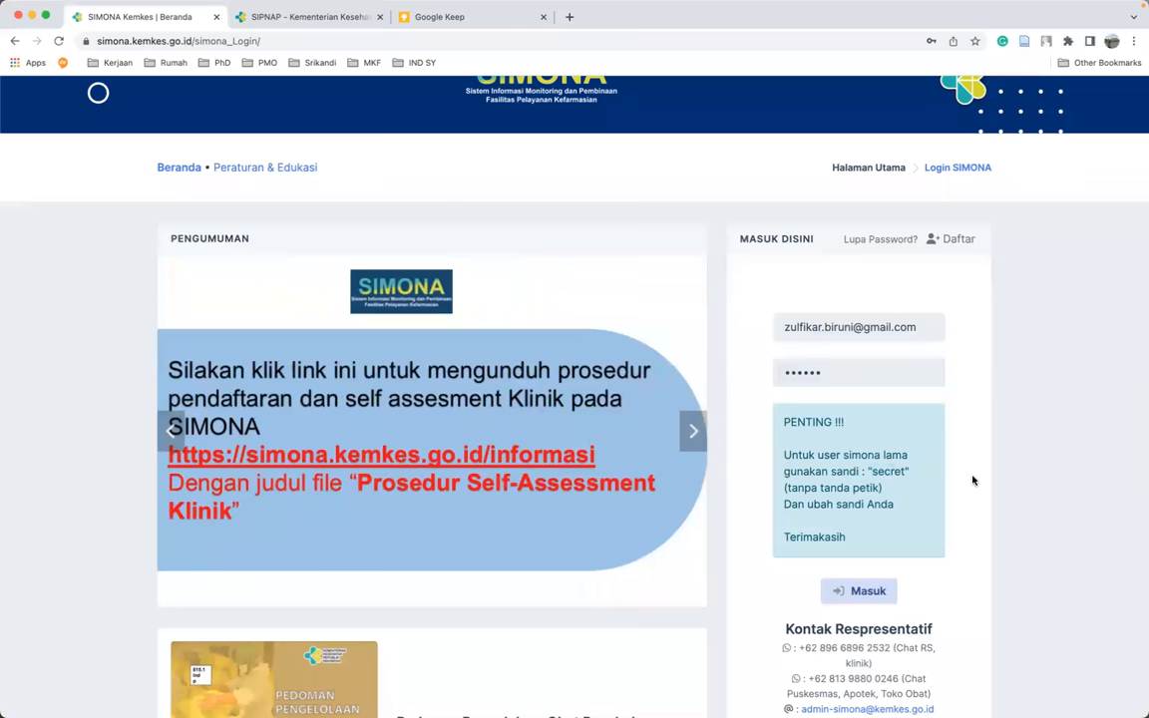
pyautogui.scroll(-1, 973, 481)
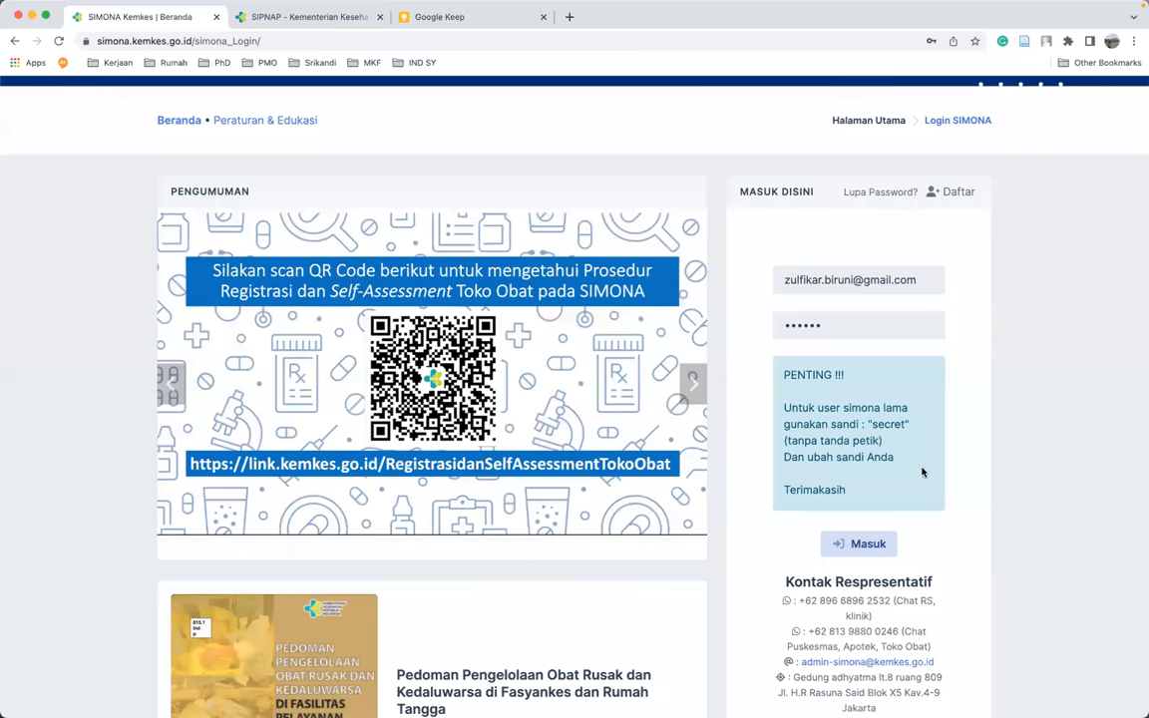
pyautogui.scroll(-1, 937, 502)
pyautogui.click(858, 491)
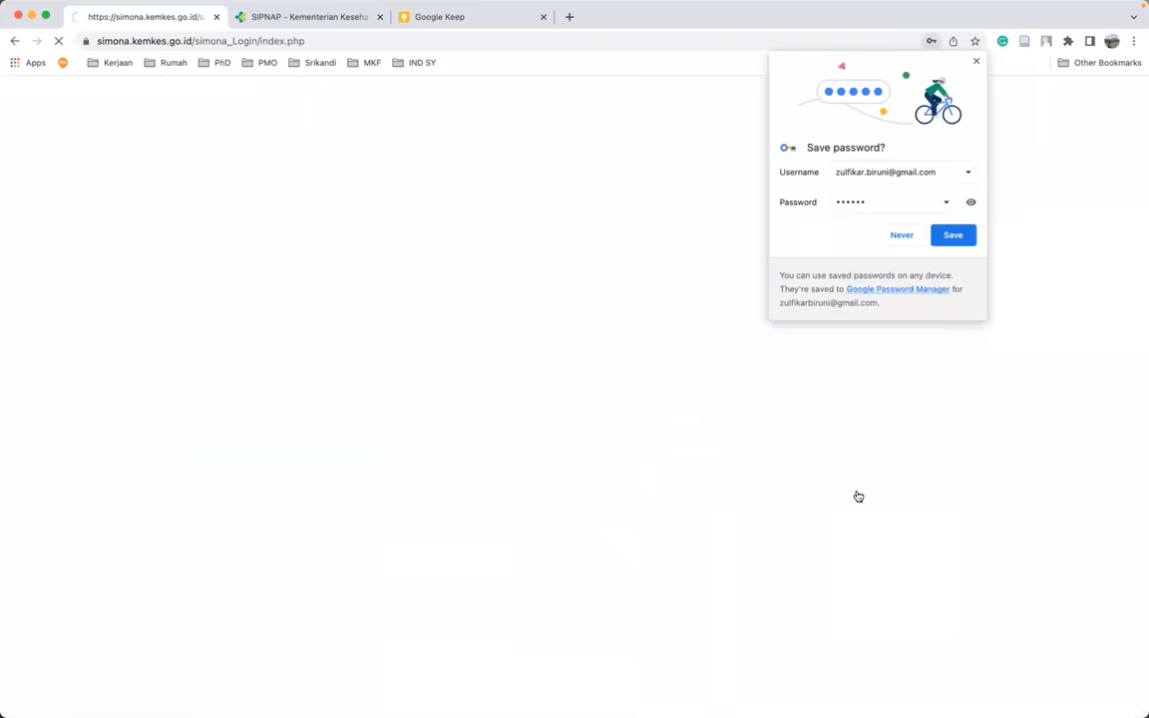
# - Decline Chrome's offer to save the password and let the Apotek Coba dashboard load
pyautogui.click(898, 232)
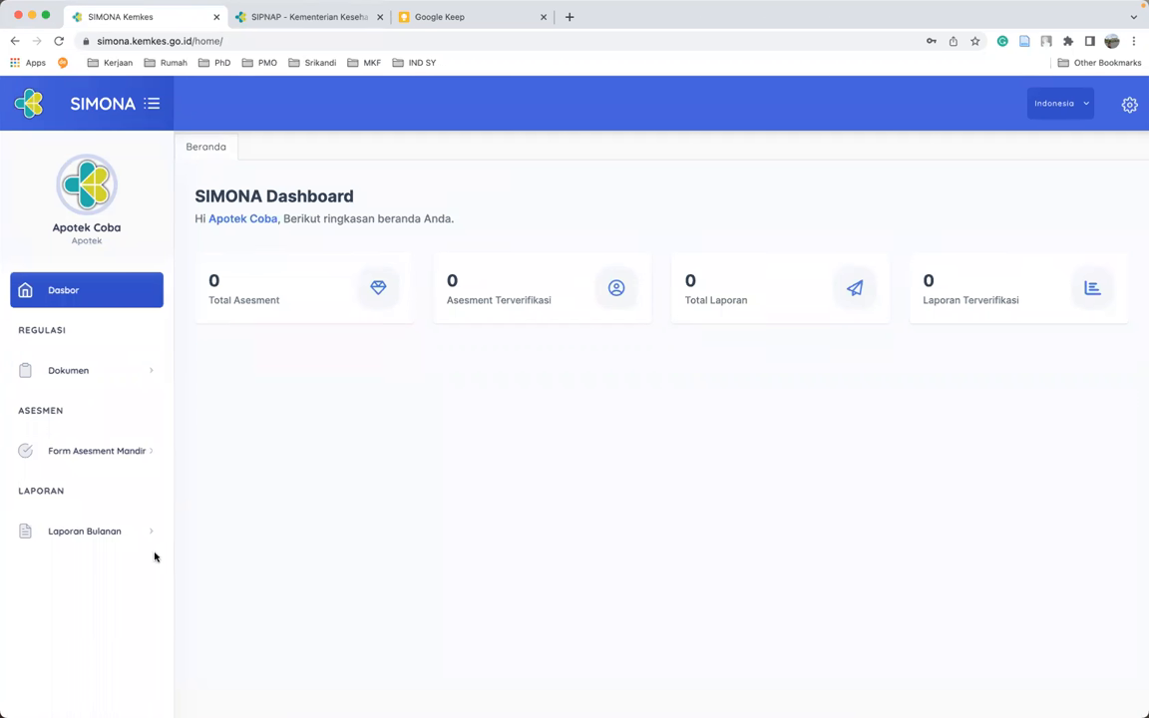
# - Start a new monthly report with Buat Laporan from the empty Belum Terverifikasi list
pyautogui.click(84, 535)
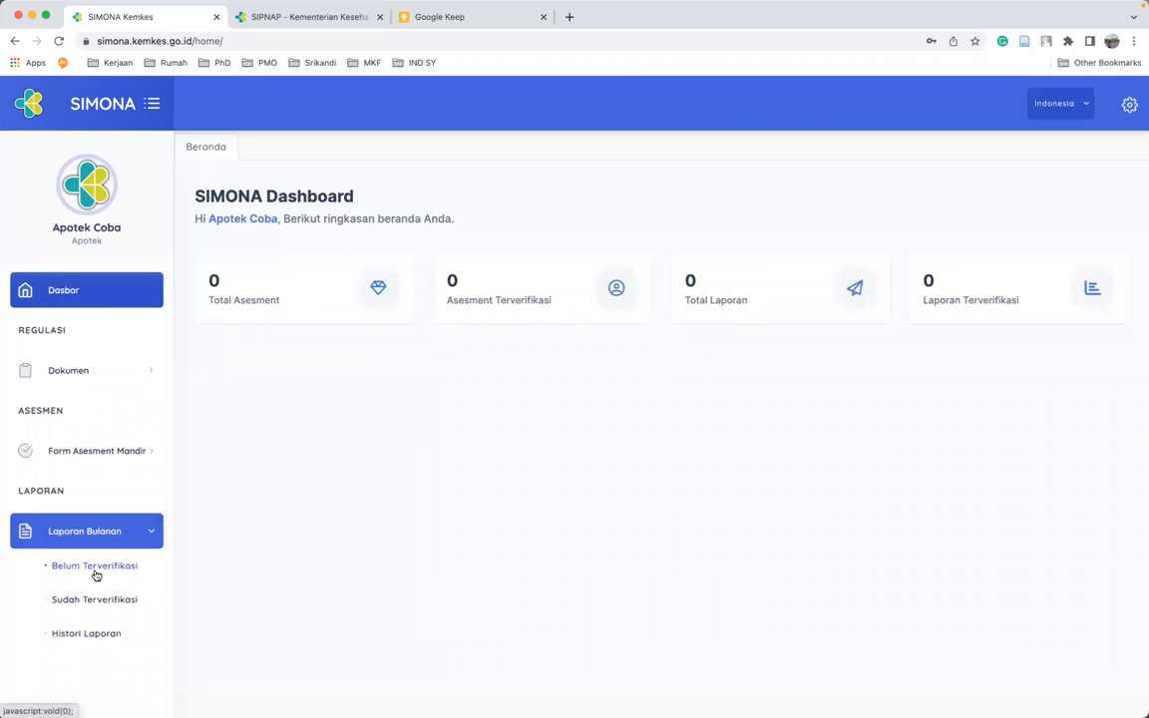
pyautogui.click(96, 573)
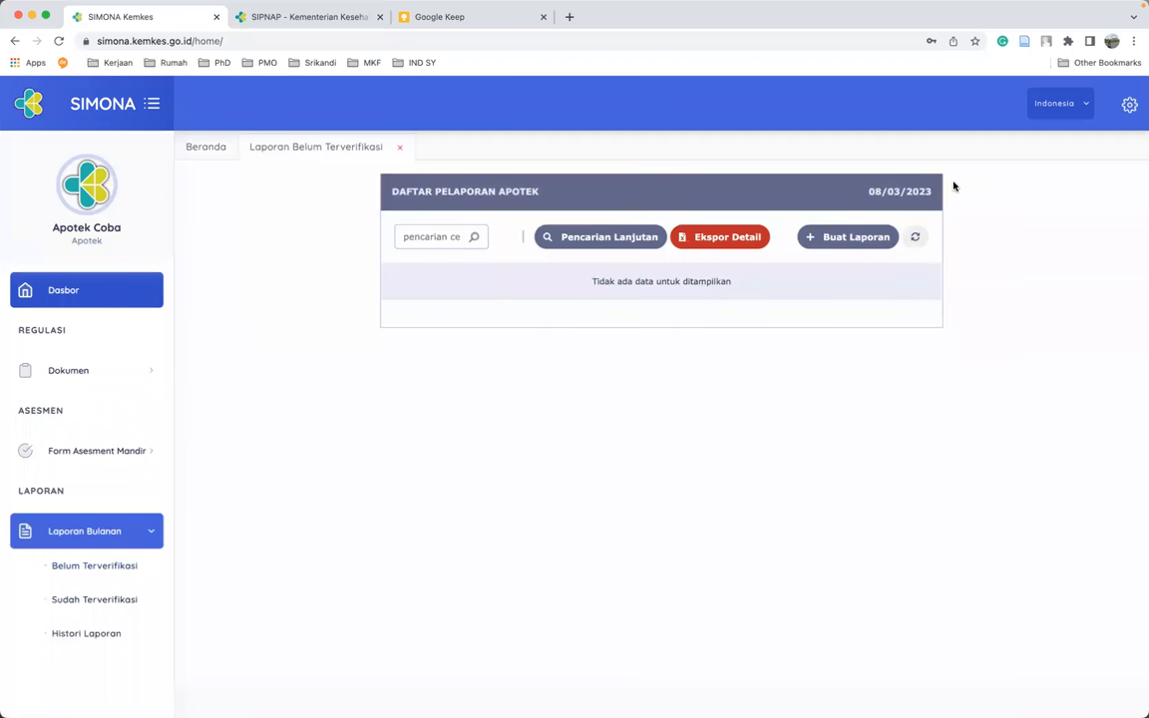
pyautogui.click(840, 241)
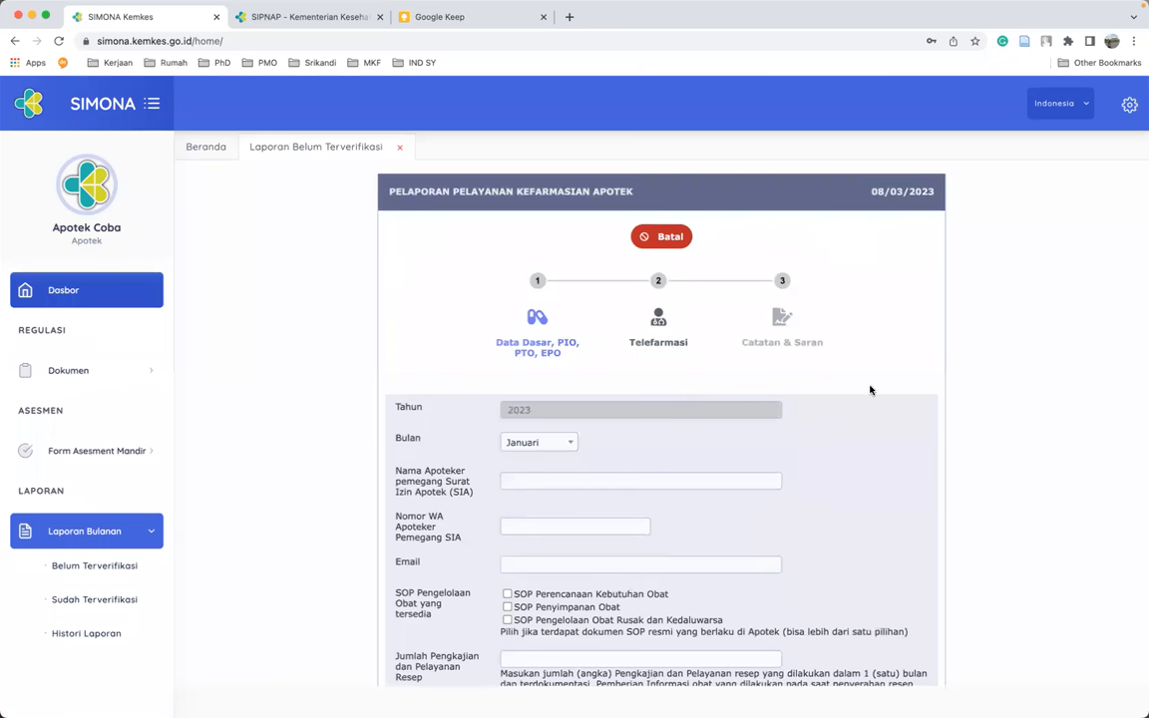
# - Choose Februari in the Bulan dropdown for the 2023 report
pyautogui.scroll(-1, 870, 389)
pyautogui.scroll(1, 870, 389)
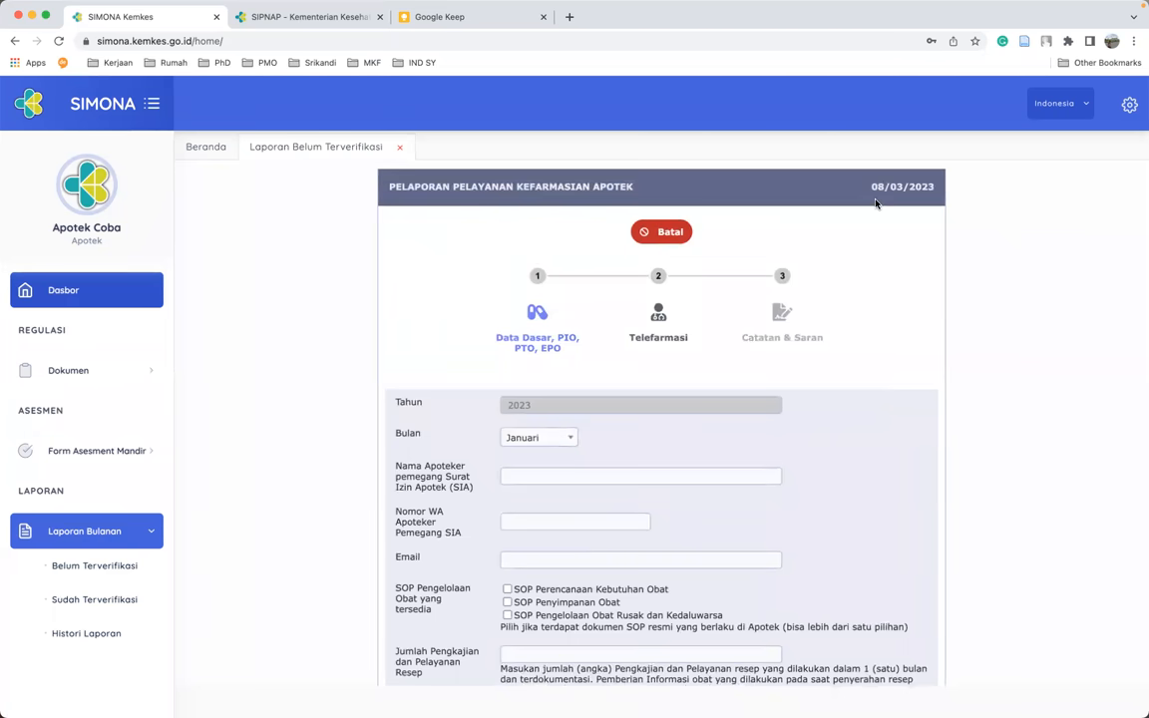
pyautogui.moveTo(871, 188); pyautogui.dragTo(937, 194)
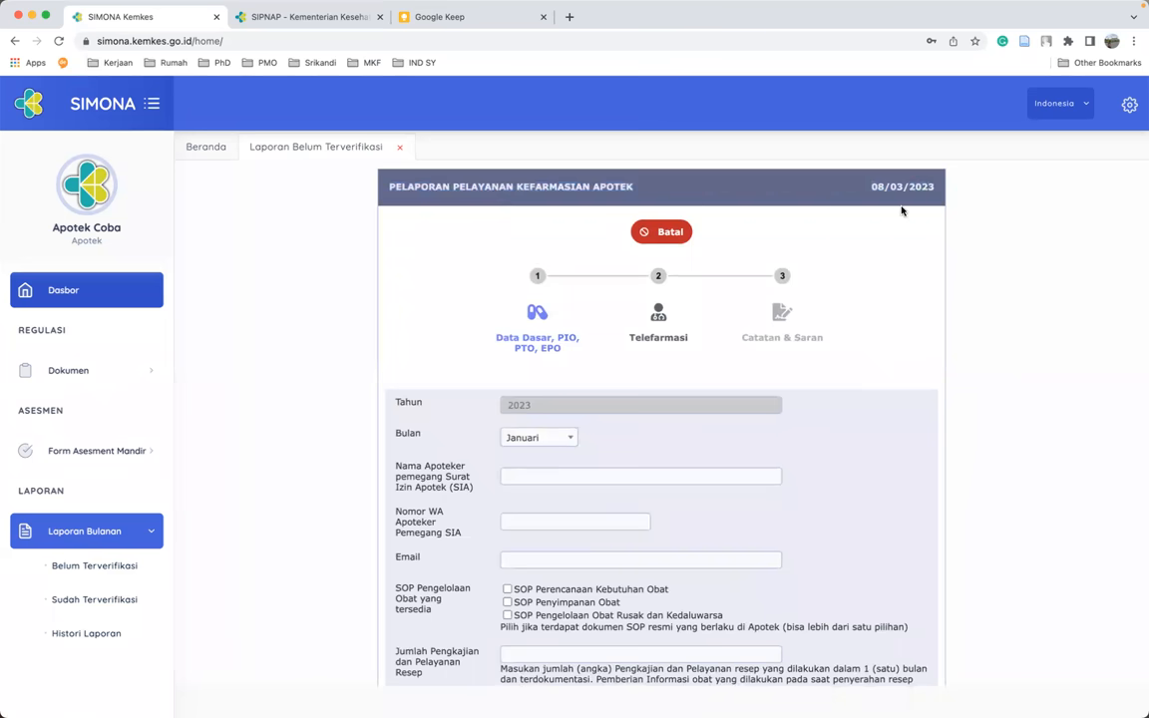
pyautogui.scroll(-2, 894, 342)
pyautogui.scroll(-1, 894, 342)
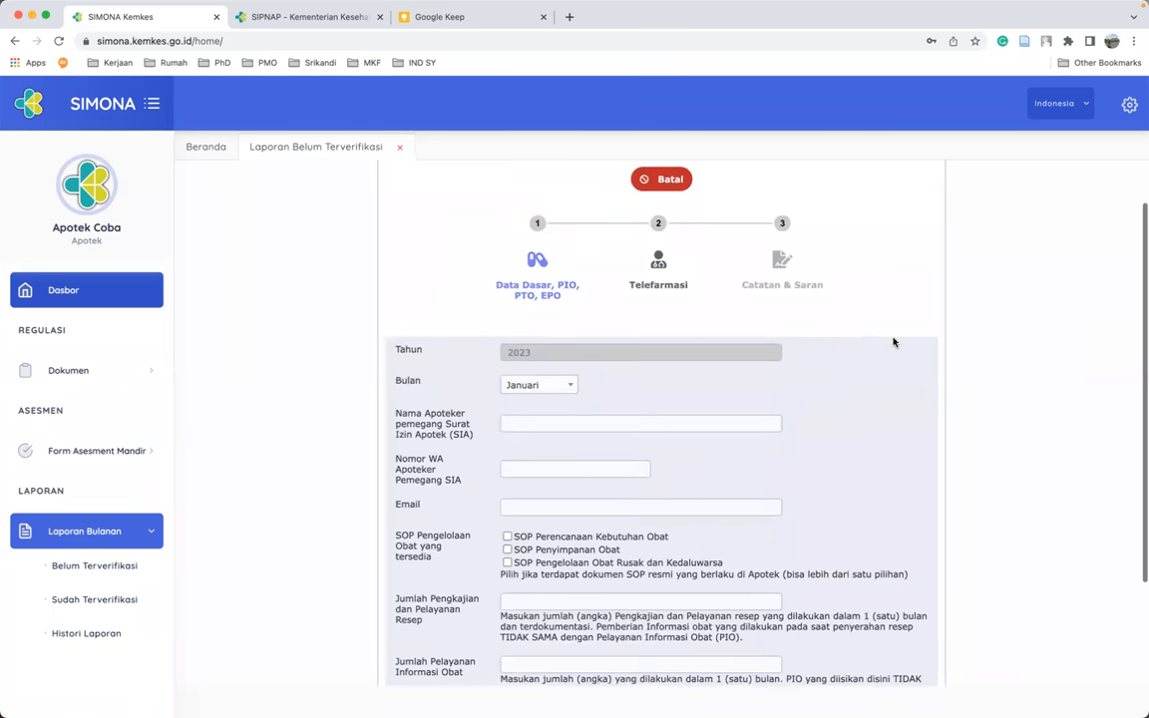
pyautogui.scroll(-2, 894, 342)
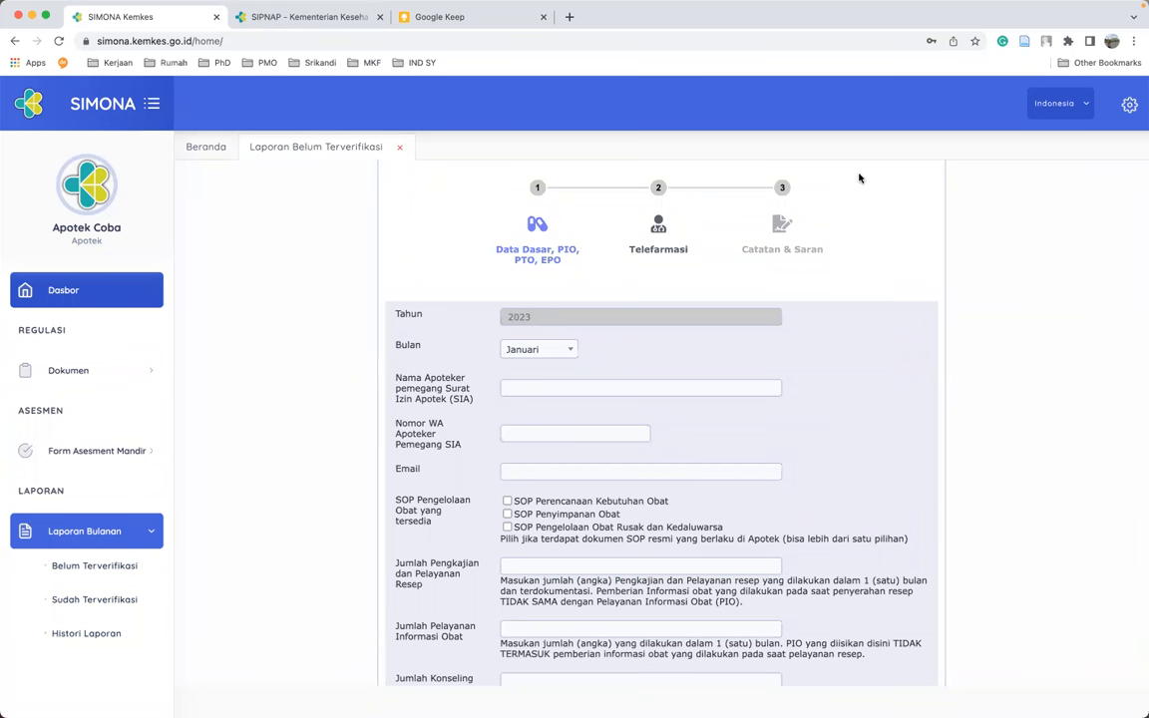
pyautogui.scroll(2, 868, 196)
pyautogui.scroll(-1, 868, 195)
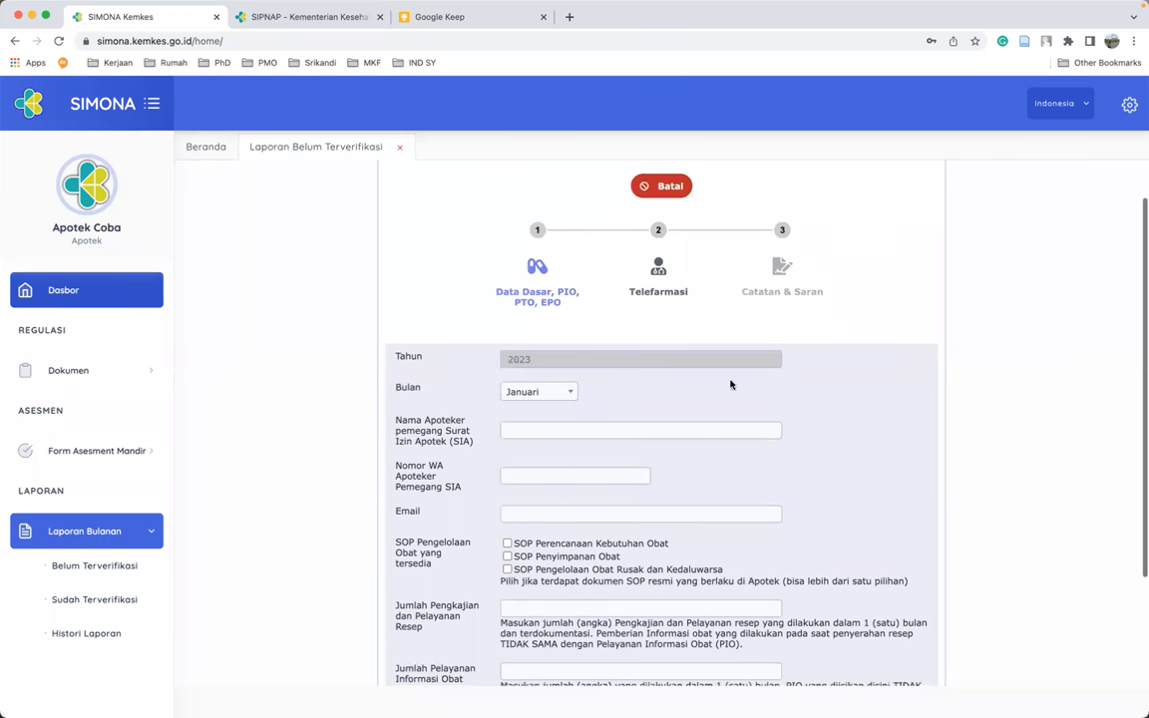
pyautogui.click(536, 393)
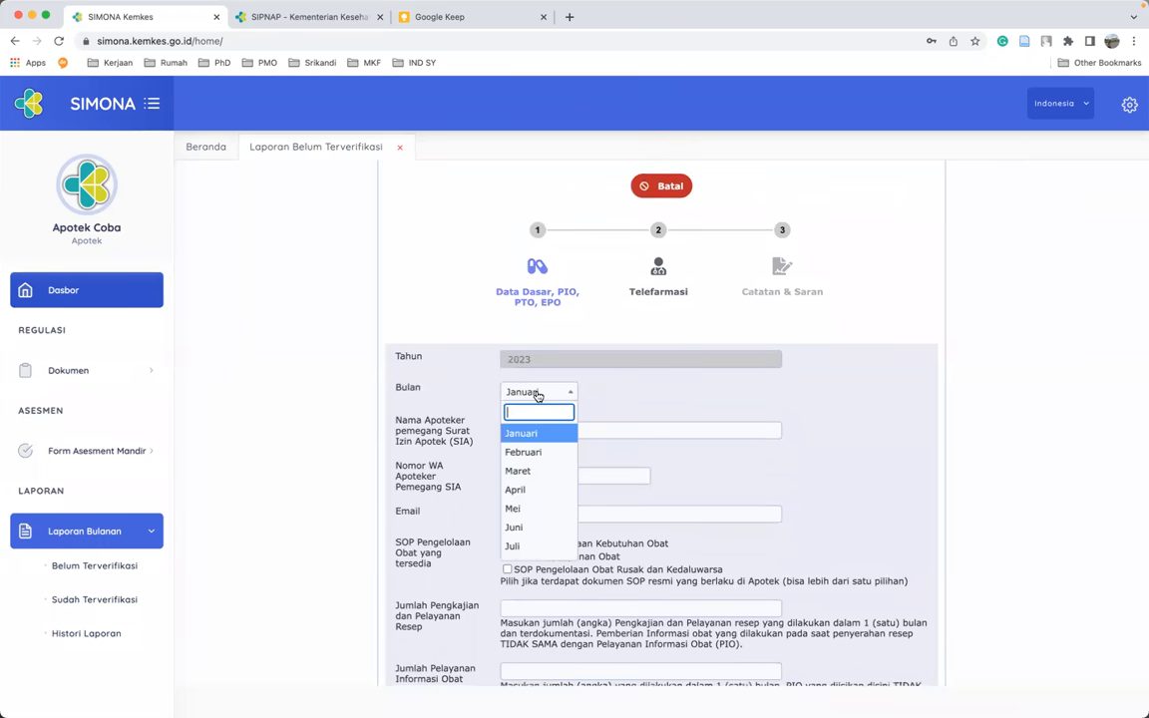
pyautogui.click(532, 454)
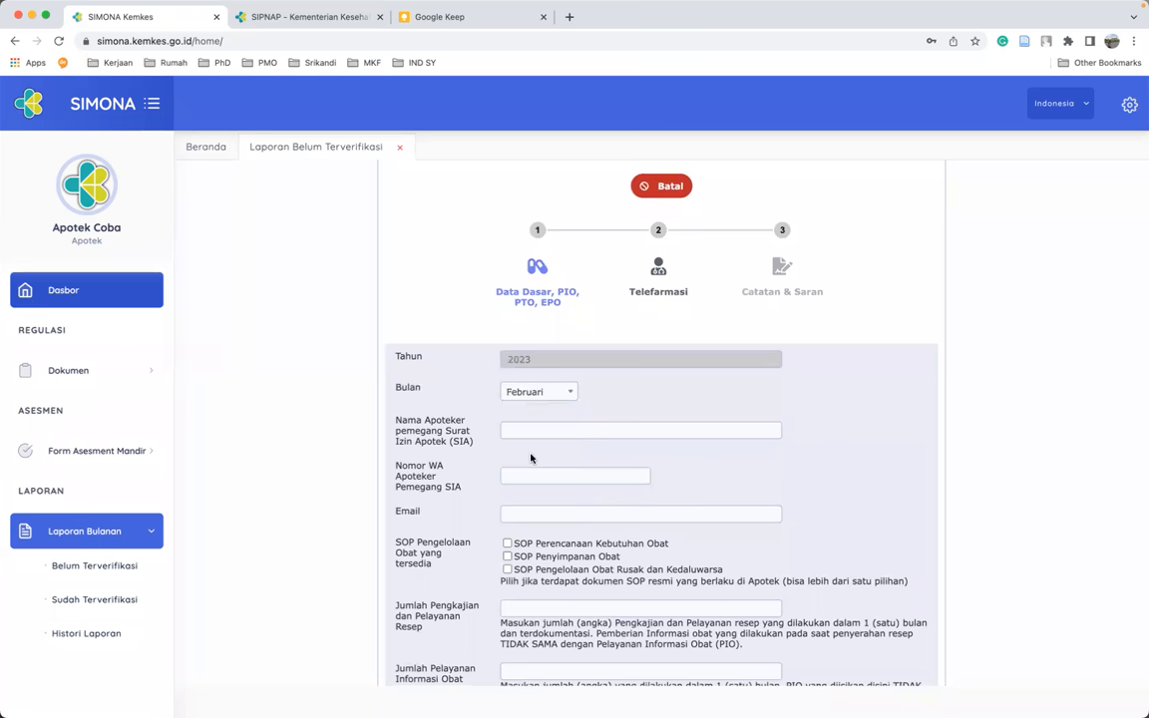
# - Fill Nama Apoteker and Nomor WA from saved suggestions, then enter the pharmacist's e-mail address
pyautogui.scroll(-1, 589, 420)
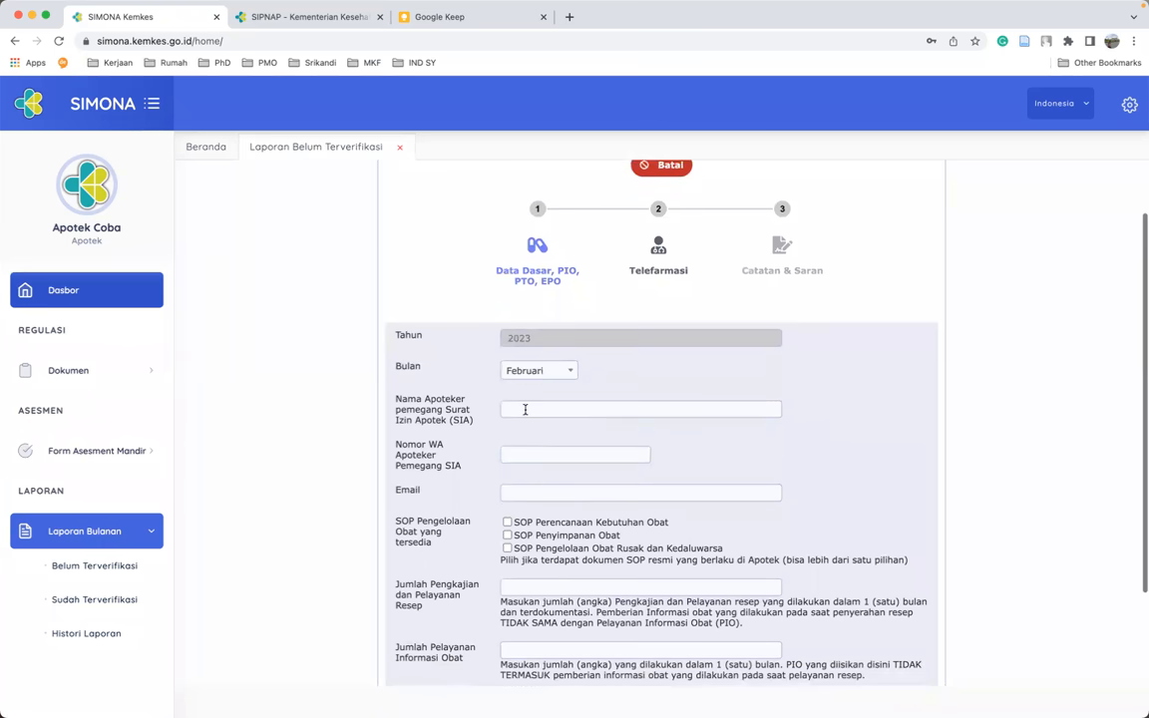
pyautogui.click(525, 409)
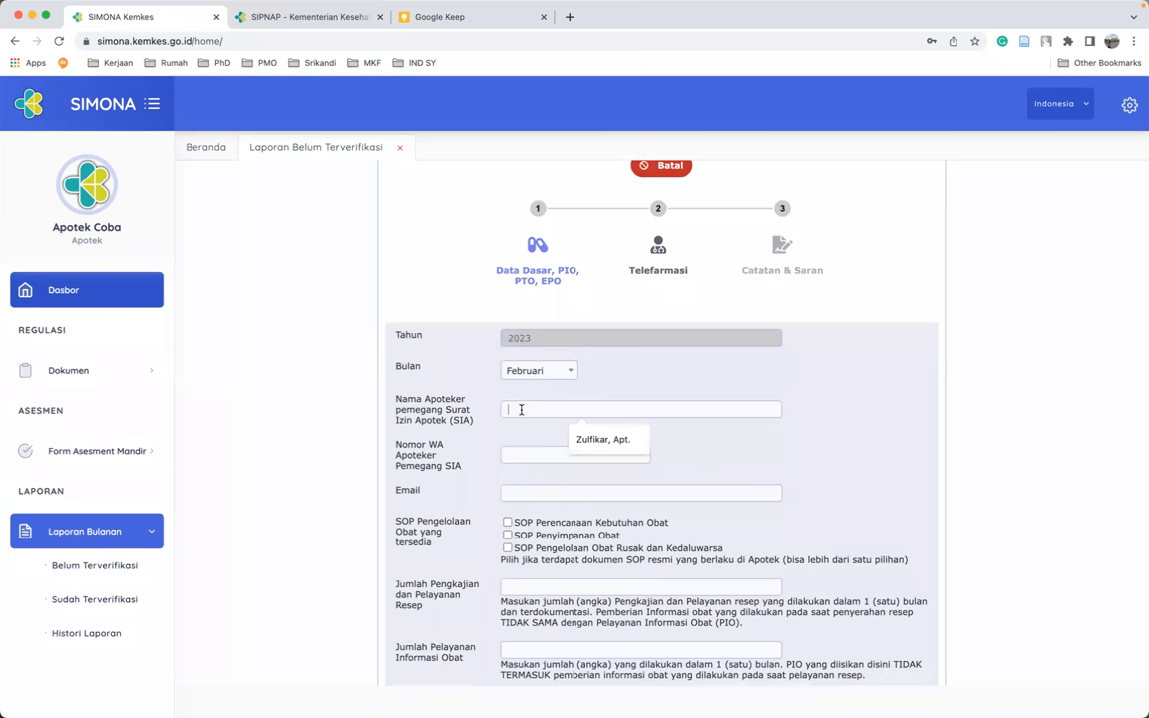
pyautogui.press('Down')
pyautogui.press('Return')
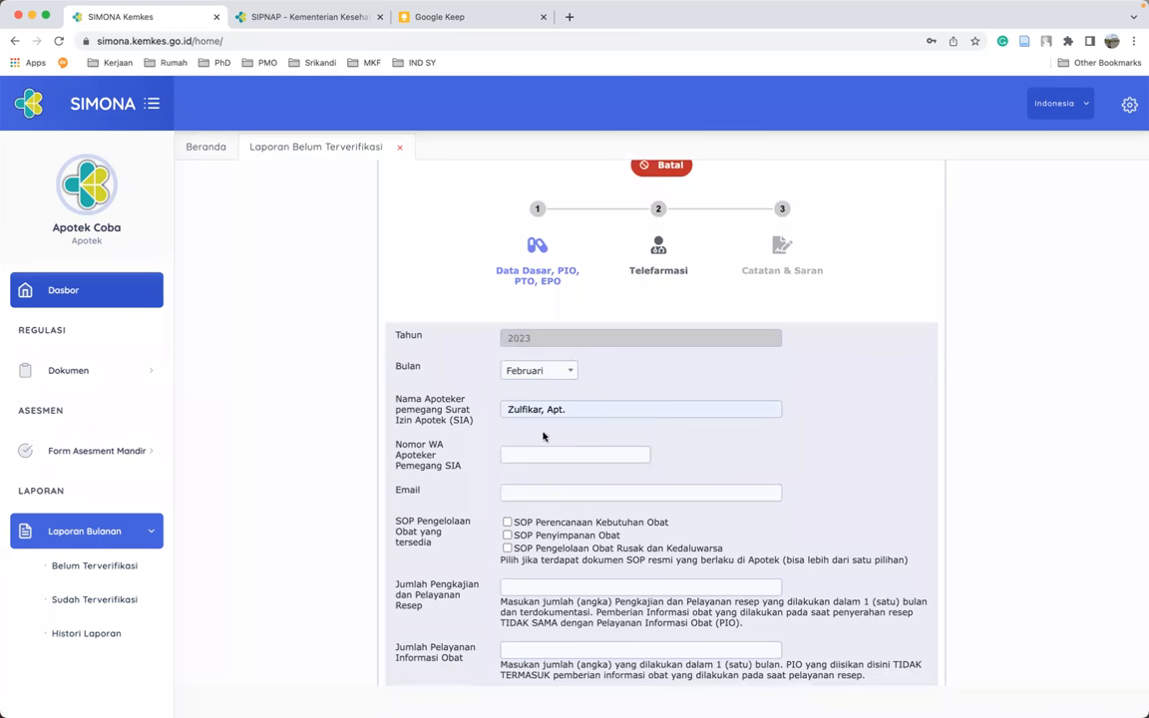
pyautogui.click(589, 454)
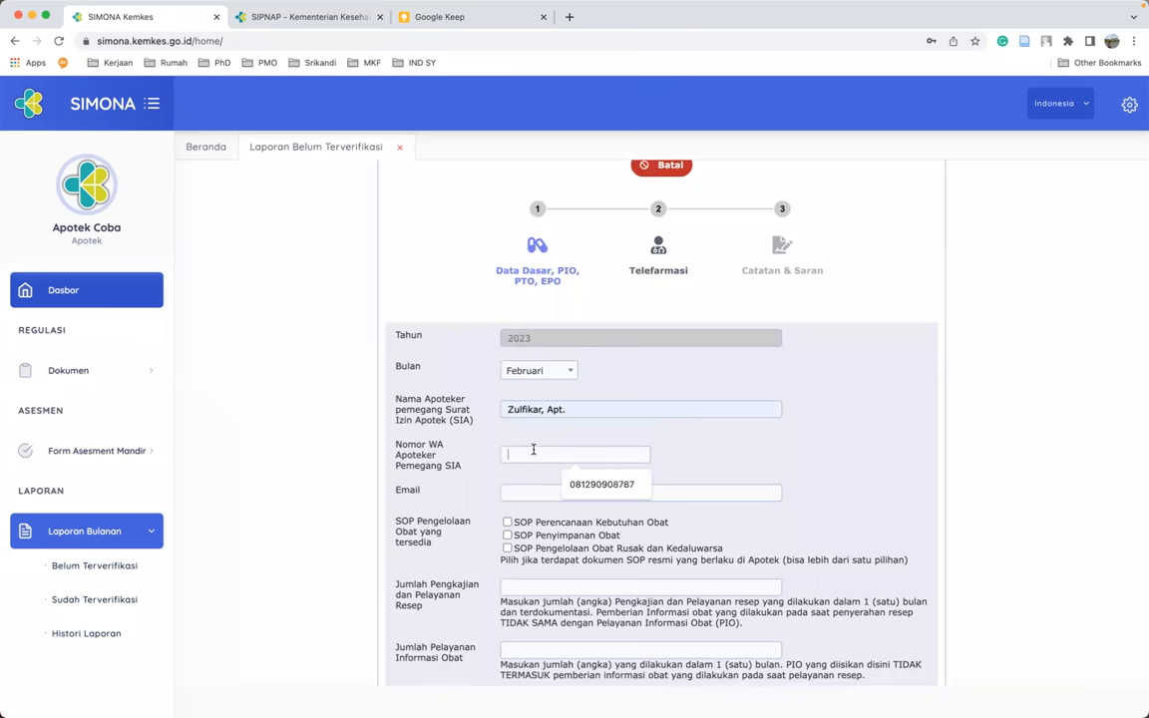
pyautogui.click(589, 486)
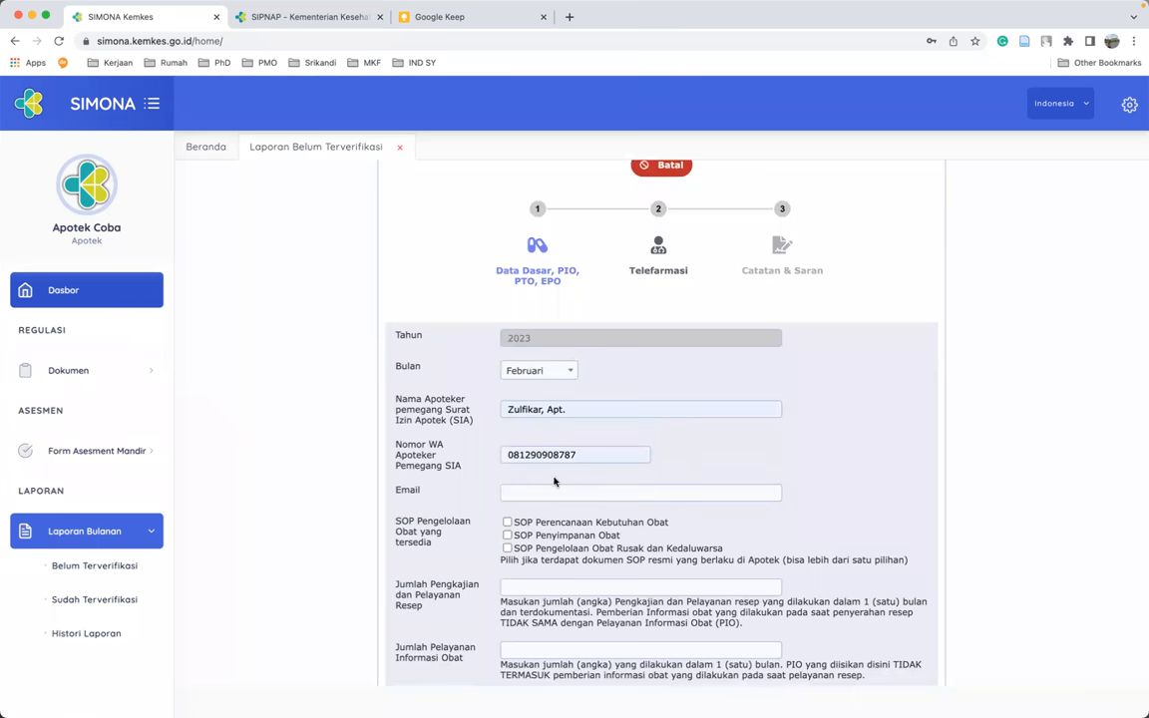
pyautogui.scroll(-1, 561, 481)
pyautogui.click(516, 454)
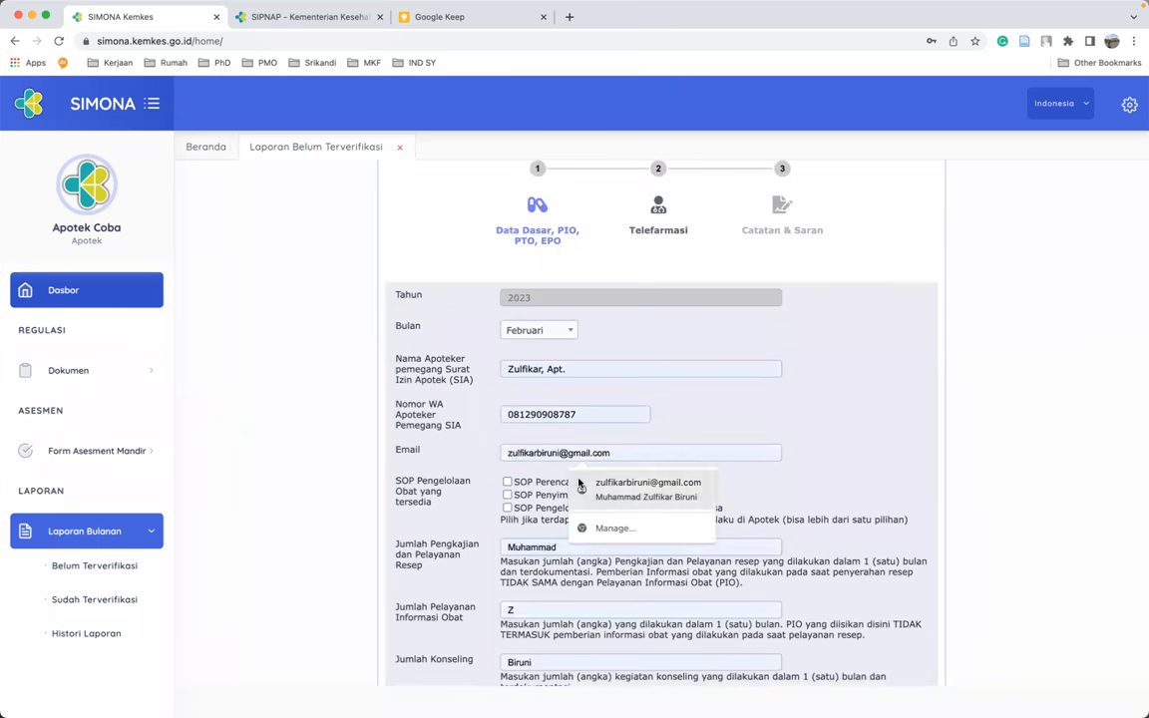
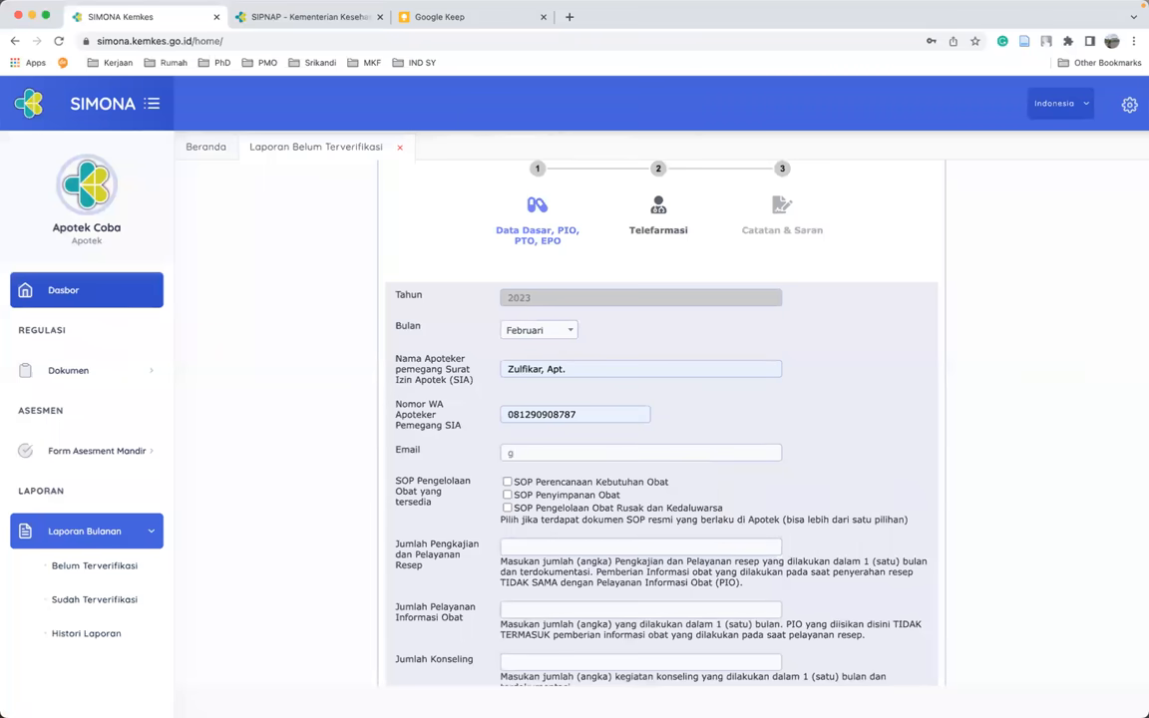
pyautogui.scroll(-2, 555, 424)
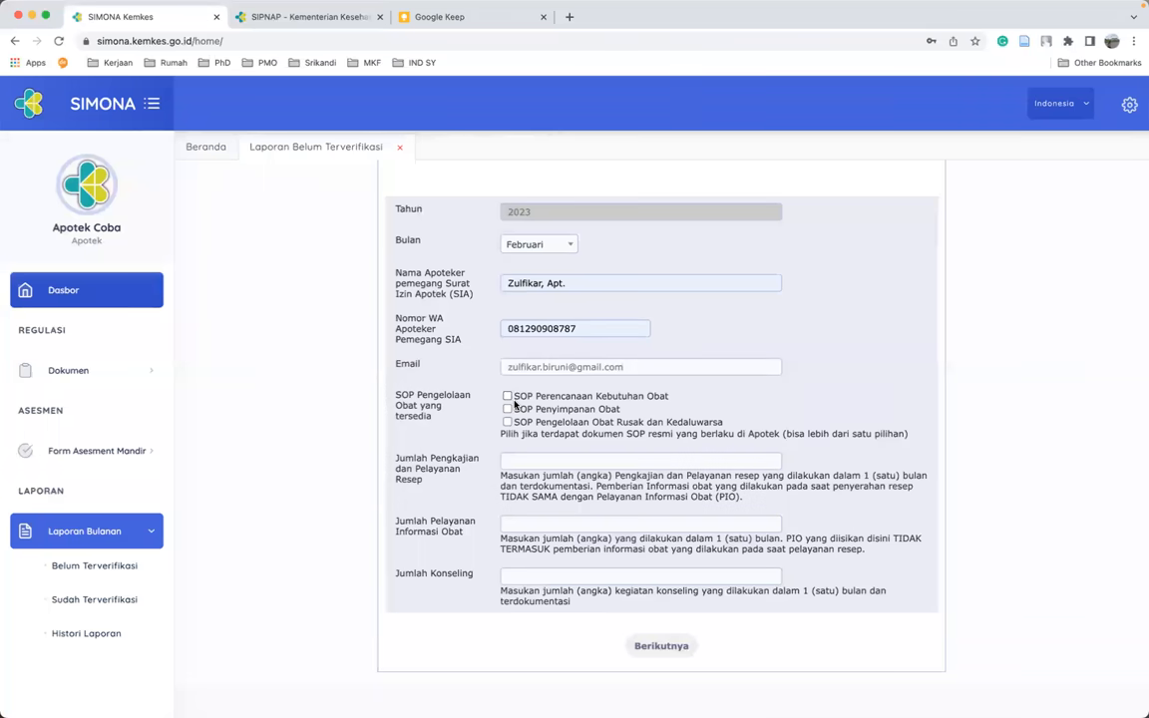
# - Tick the Perencanaan Kebutuhan Obat, Penyimpanan Obat and Pengelolaan Obat Rusak dan Kedaluwarsa SOPs
pyautogui.click(507, 396)
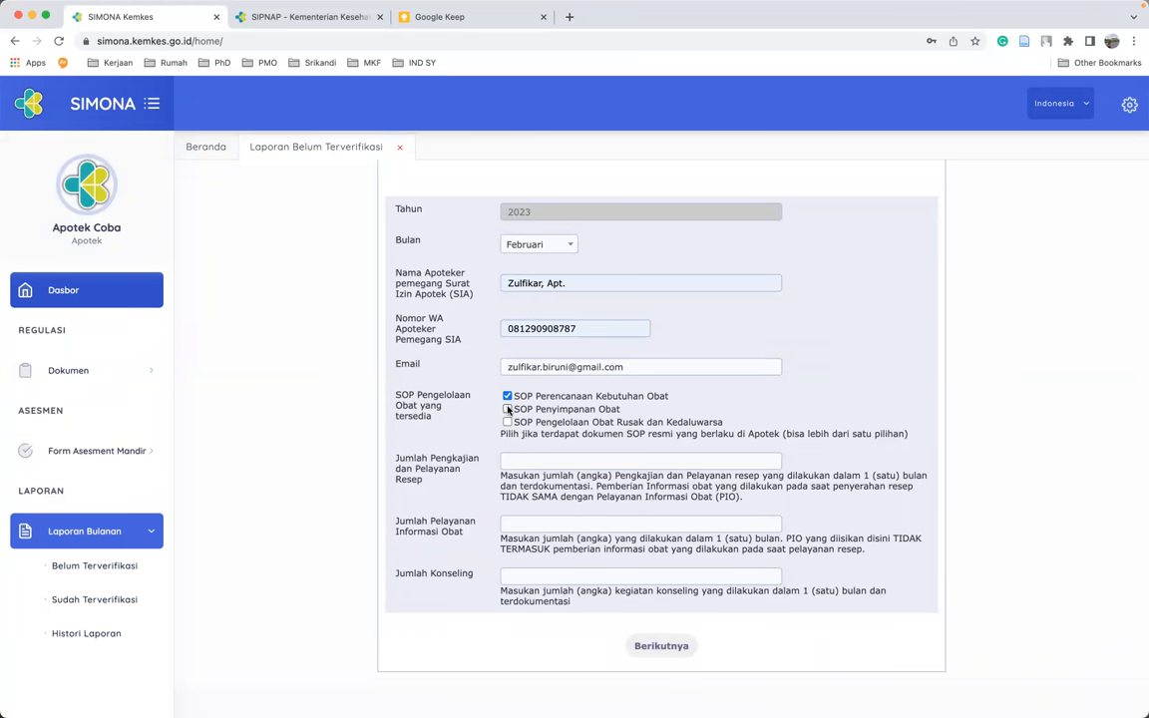
pyautogui.click(508, 409)
pyautogui.click(506, 423)
pyautogui.click(507, 422)
pyautogui.click(538, 462)
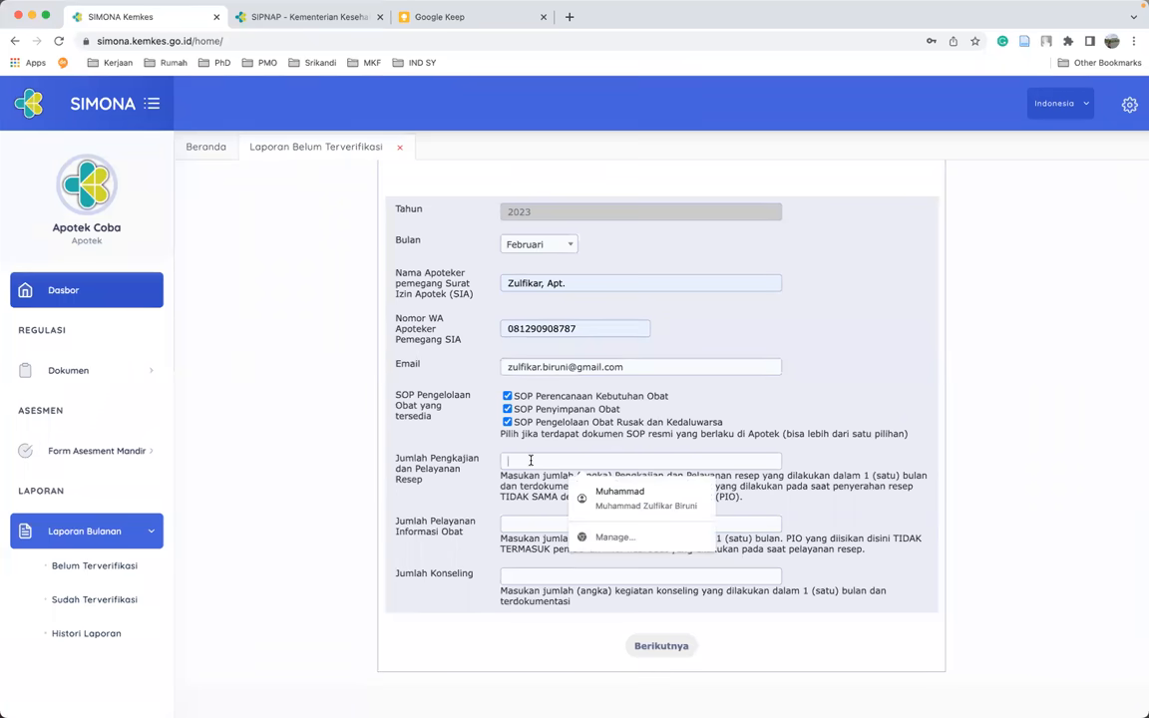
pyautogui.click(851, 458)
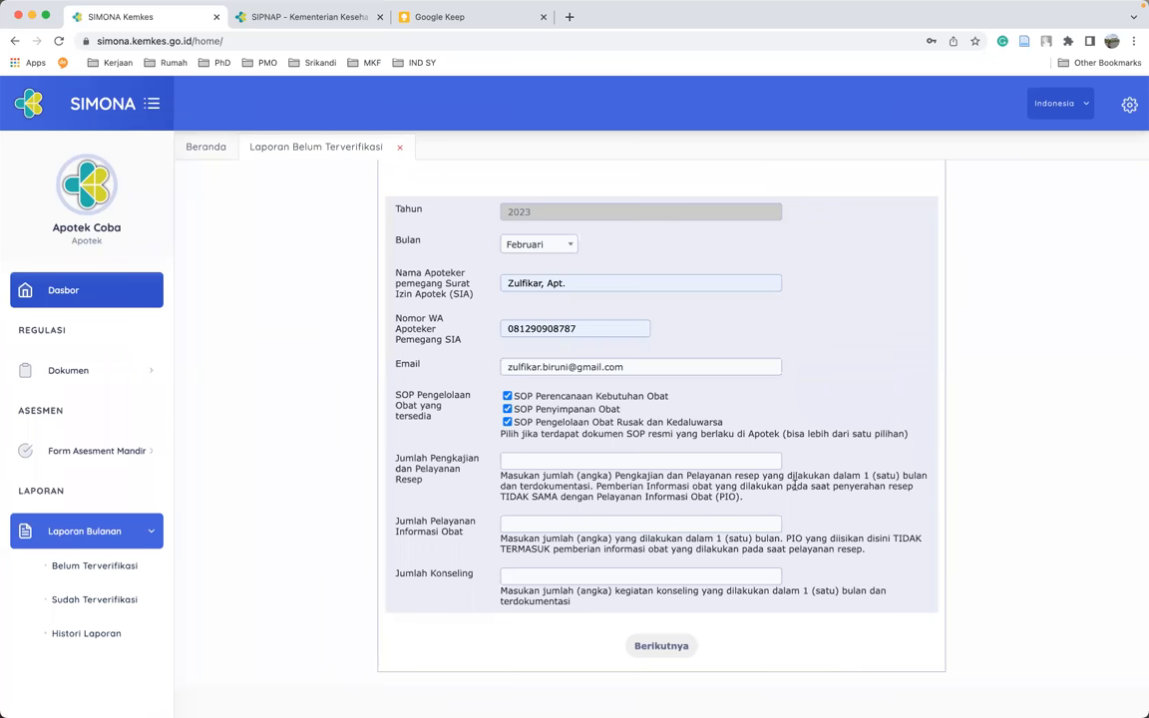
# - Enter 300 prescription reviews, 25 drug information services and 10 counselling sessions, then continue
pyautogui.click(511, 461)
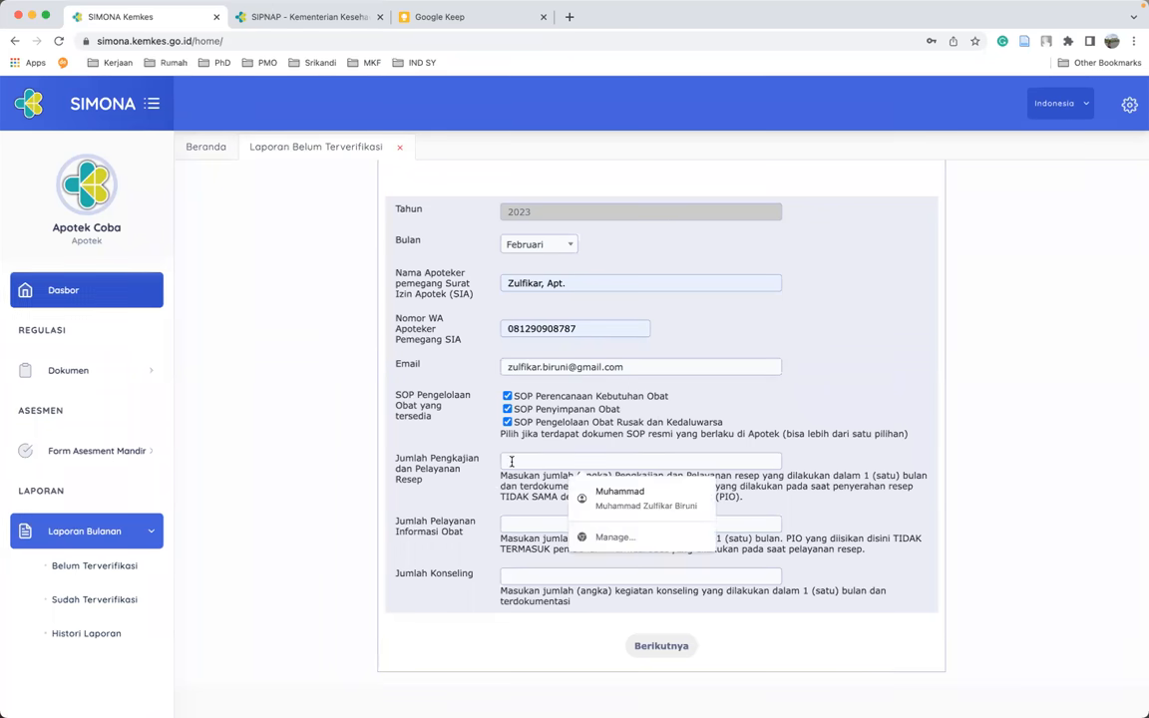
pyautogui.press('Tab')
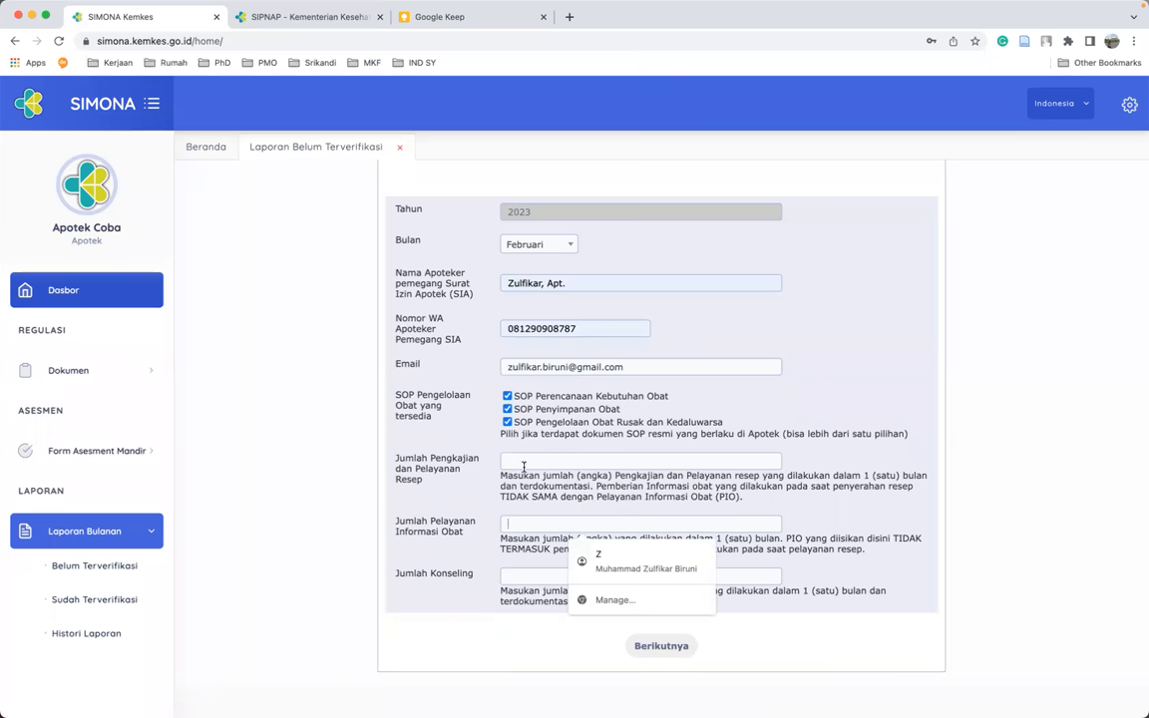
pyautogui.click(524, 464)
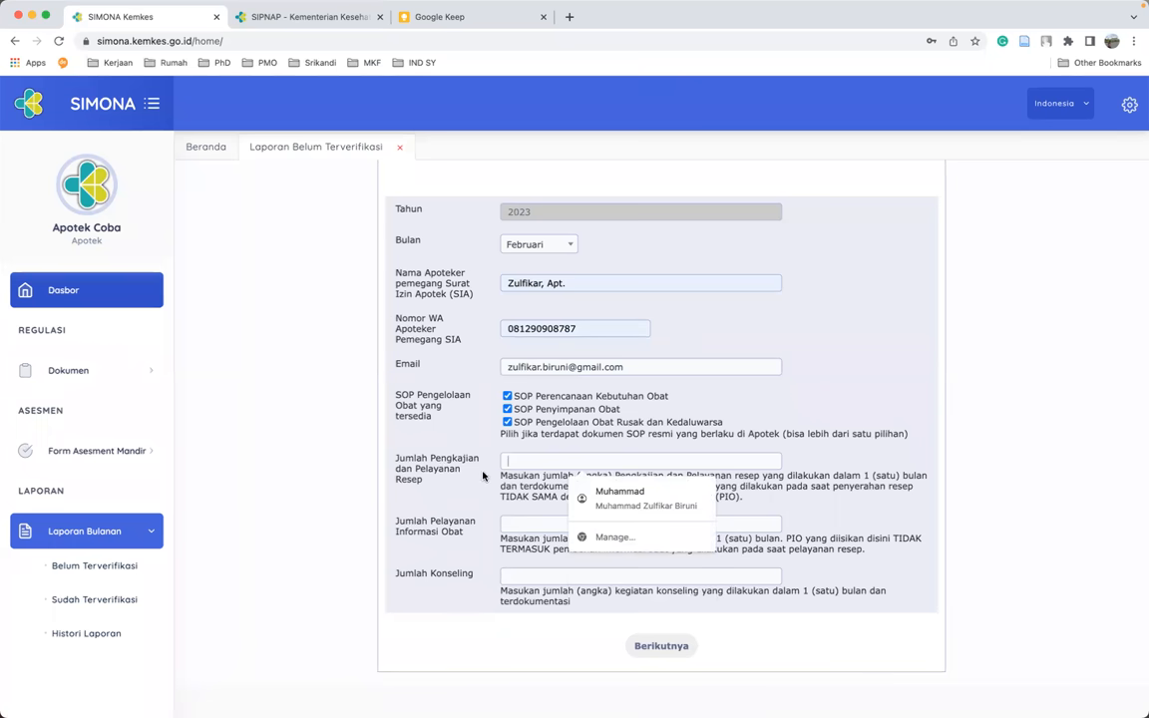
pyautogui.click(511, 522)
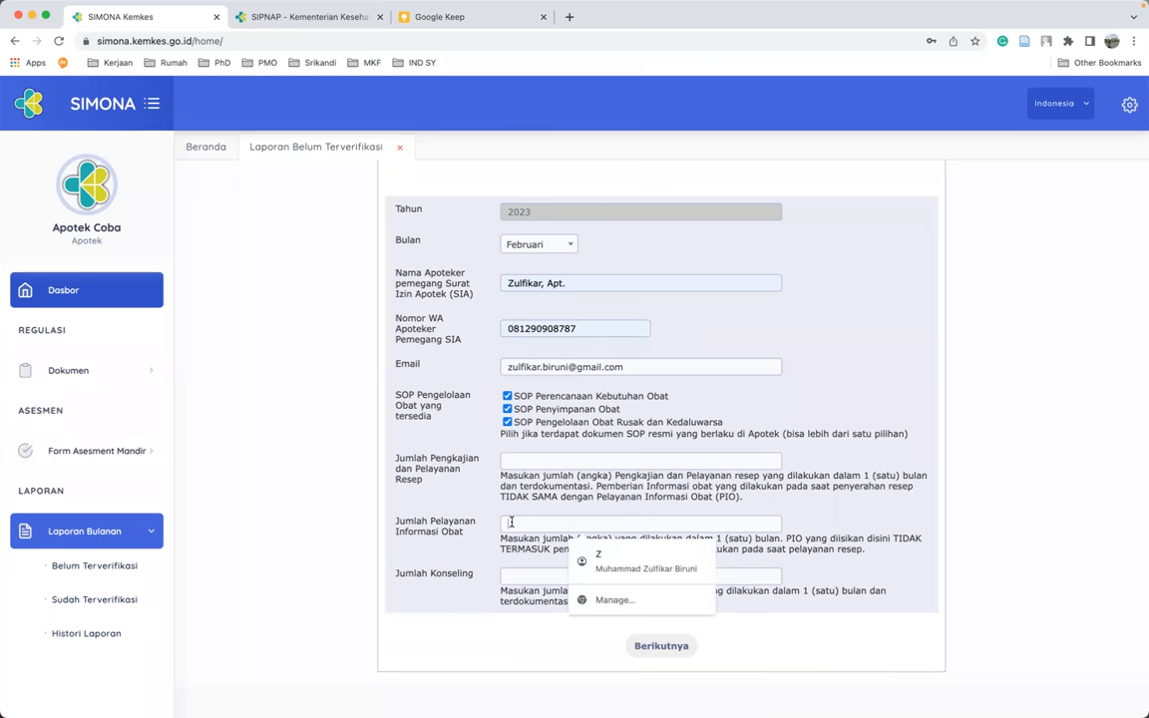
pyautogui.click(513, 460)
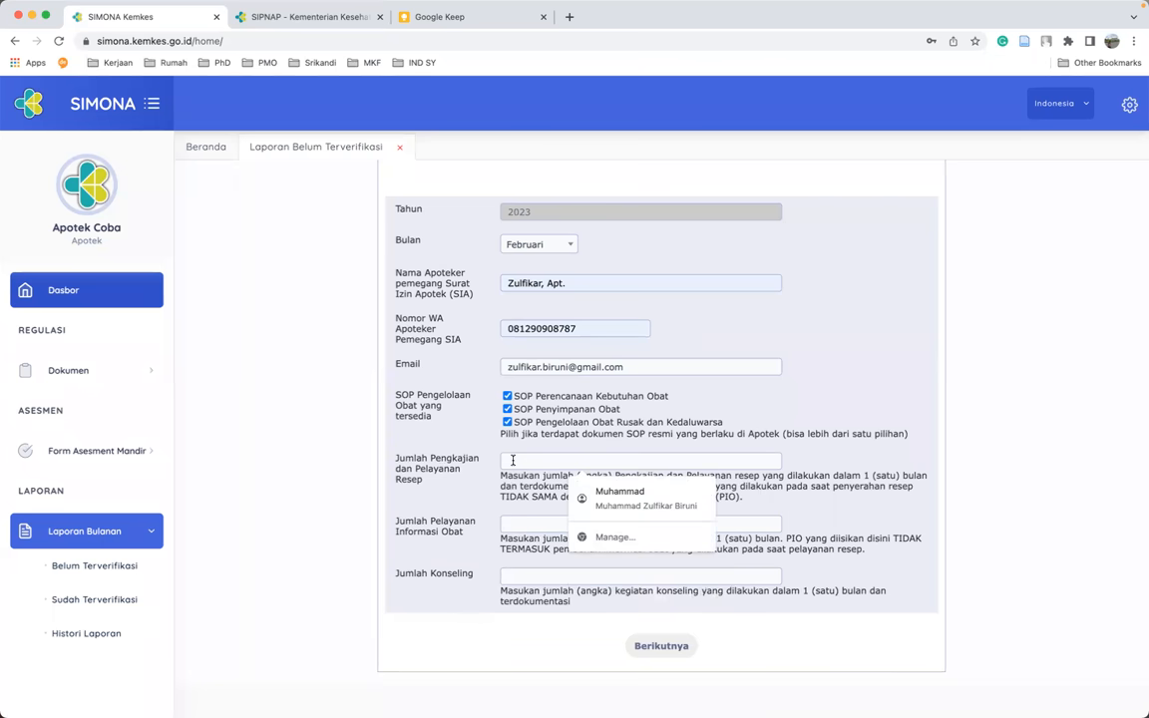
pyautogui.write('300')
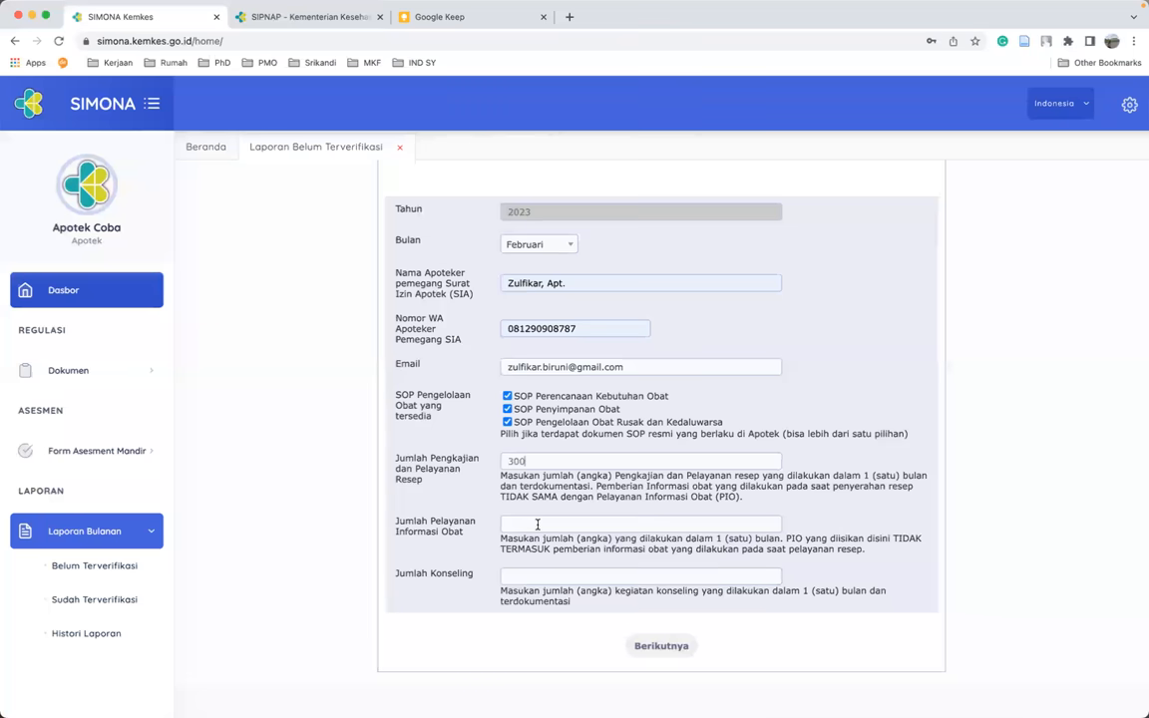
pyautogui.click(537, 523)
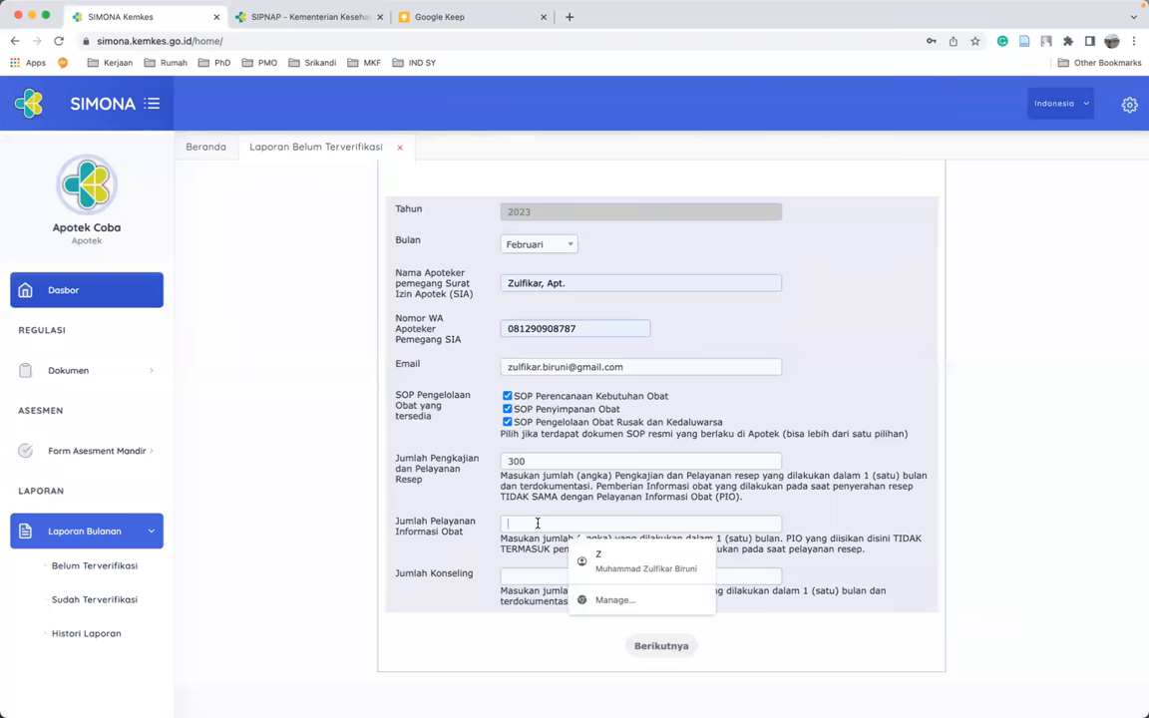
pyautogui.write('25')
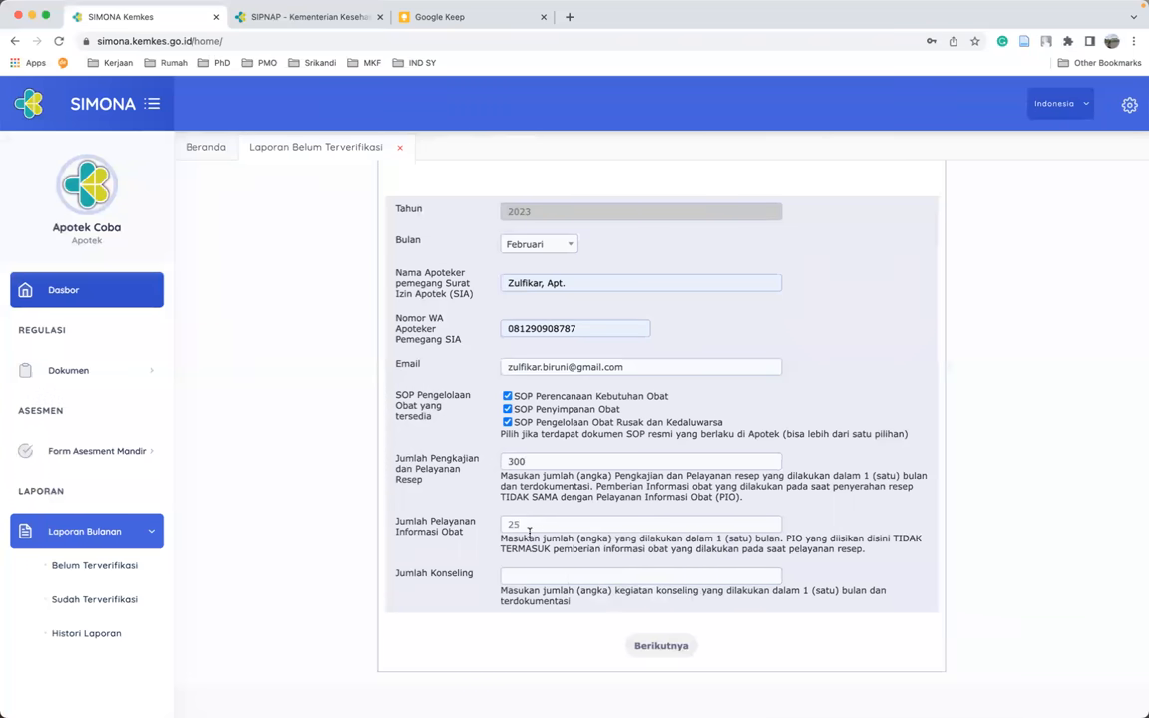
pyautogui.click(525, 578)
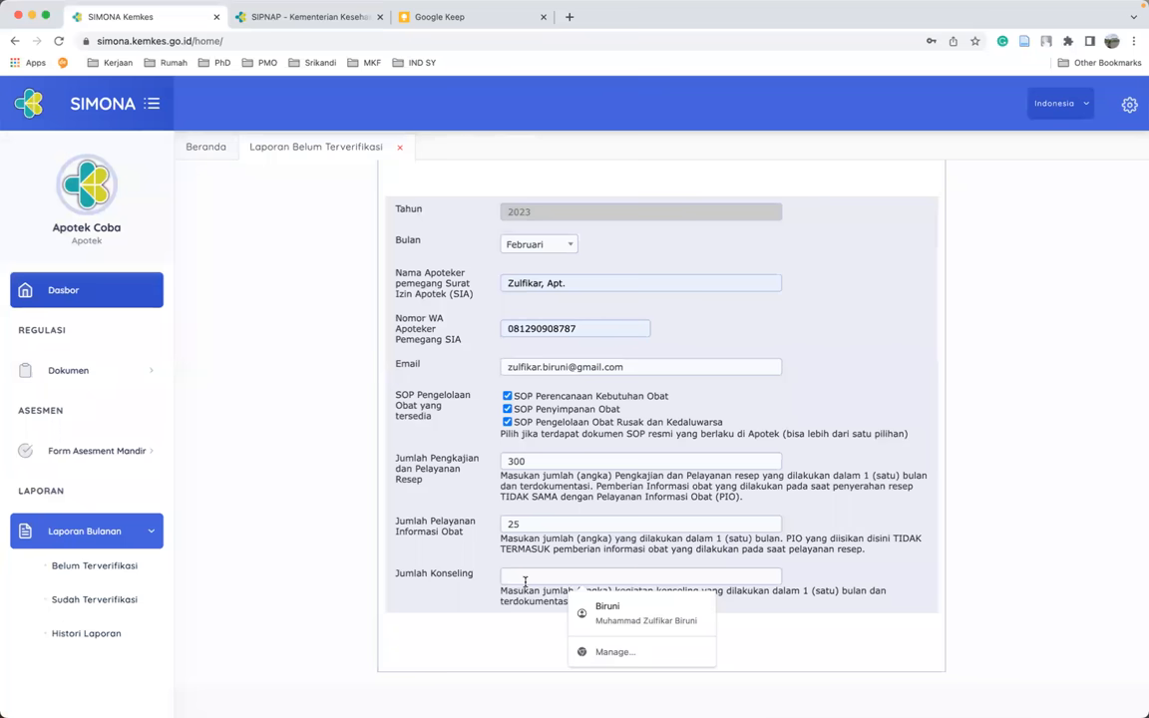
pyautogui.write('10')
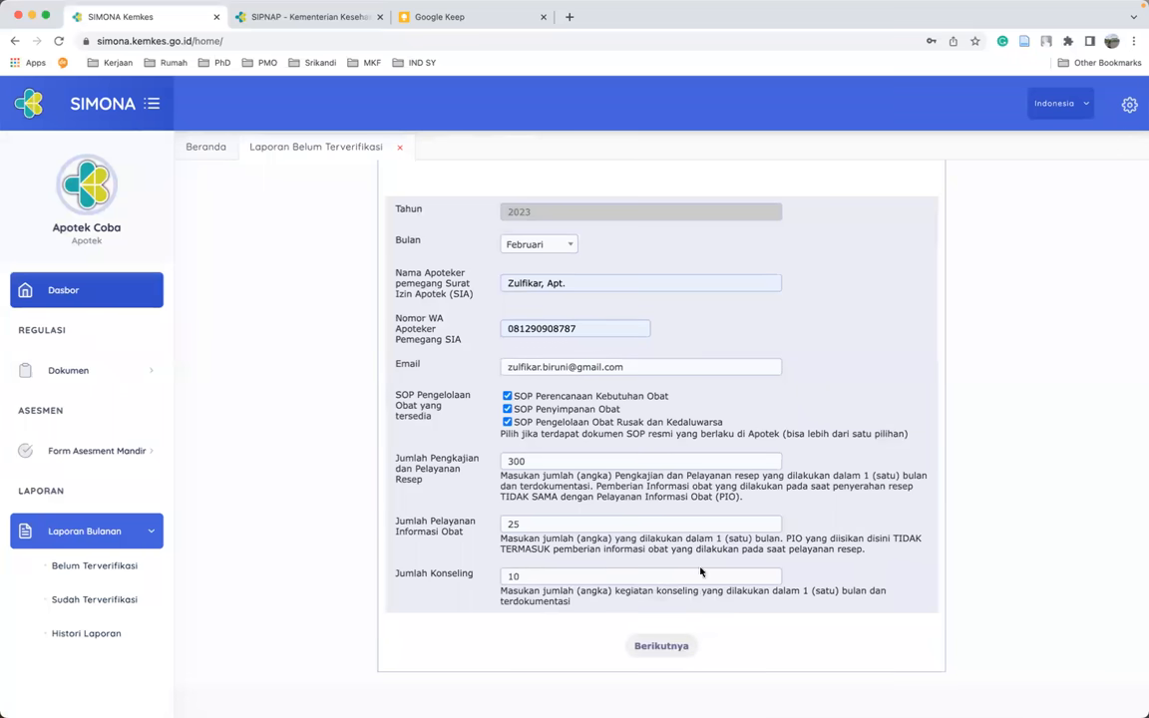
pyautogui.click(665, 645)
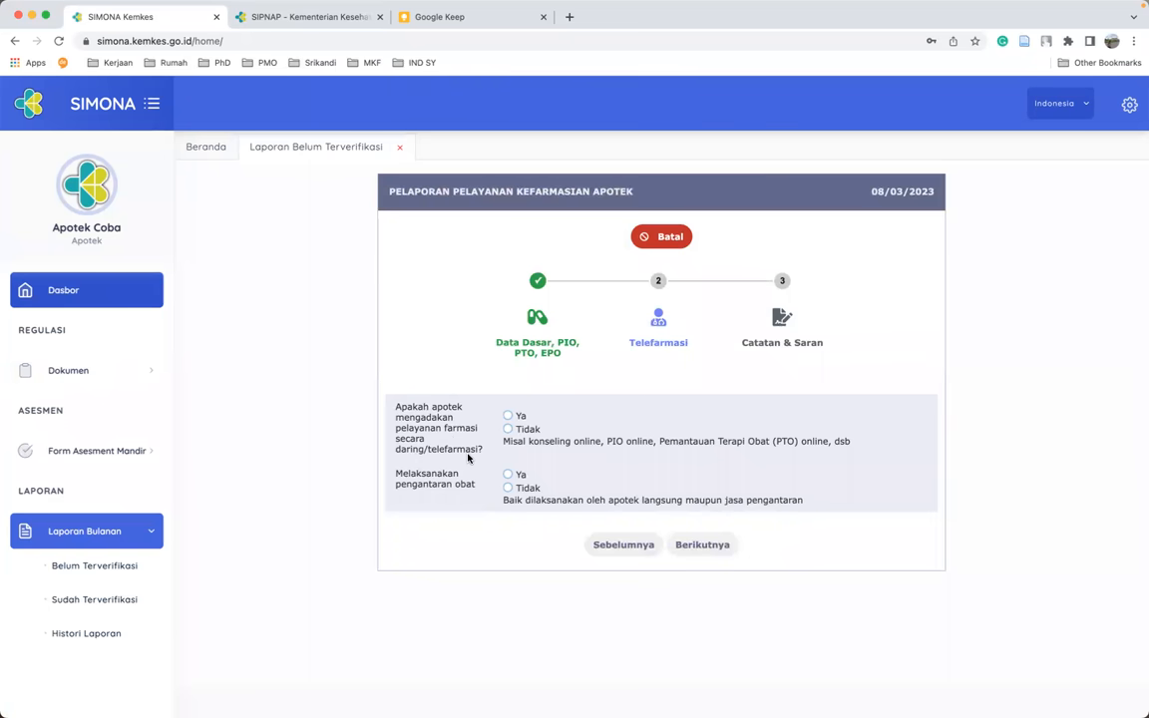
# - Answer Tidak to telefarmasi and Ya to drug delivery at 50 per month, then continue
pyautogui.click(507, 416)
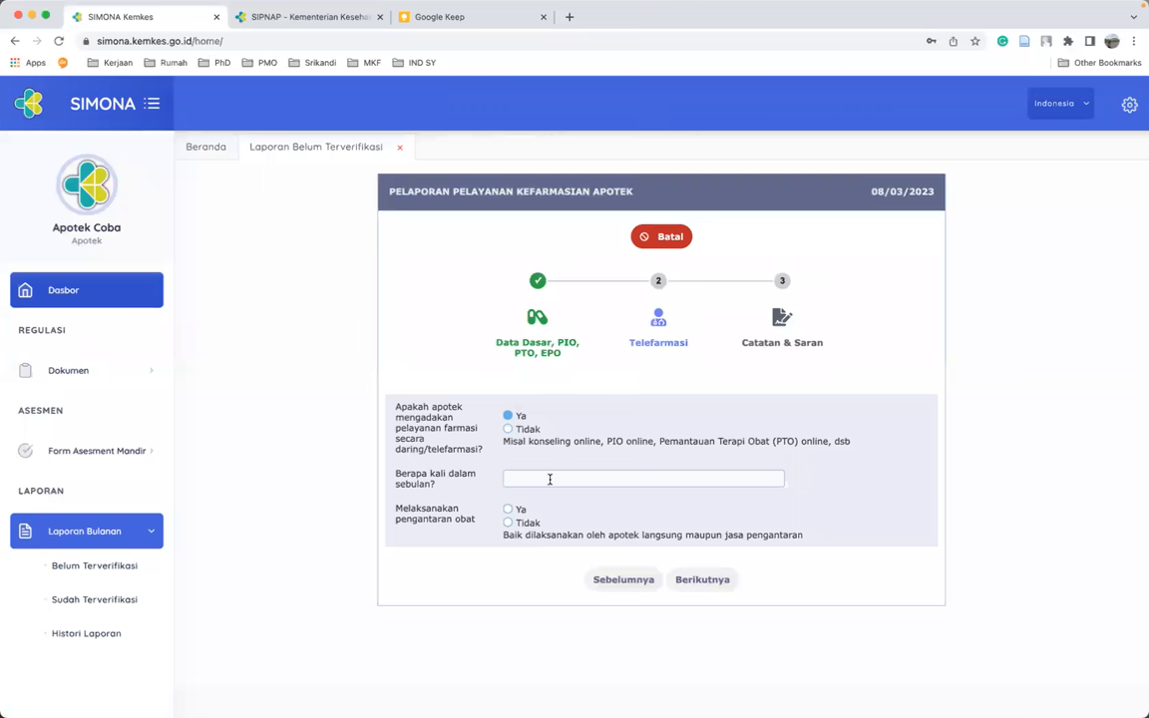
pyautogui.click(508, 429)
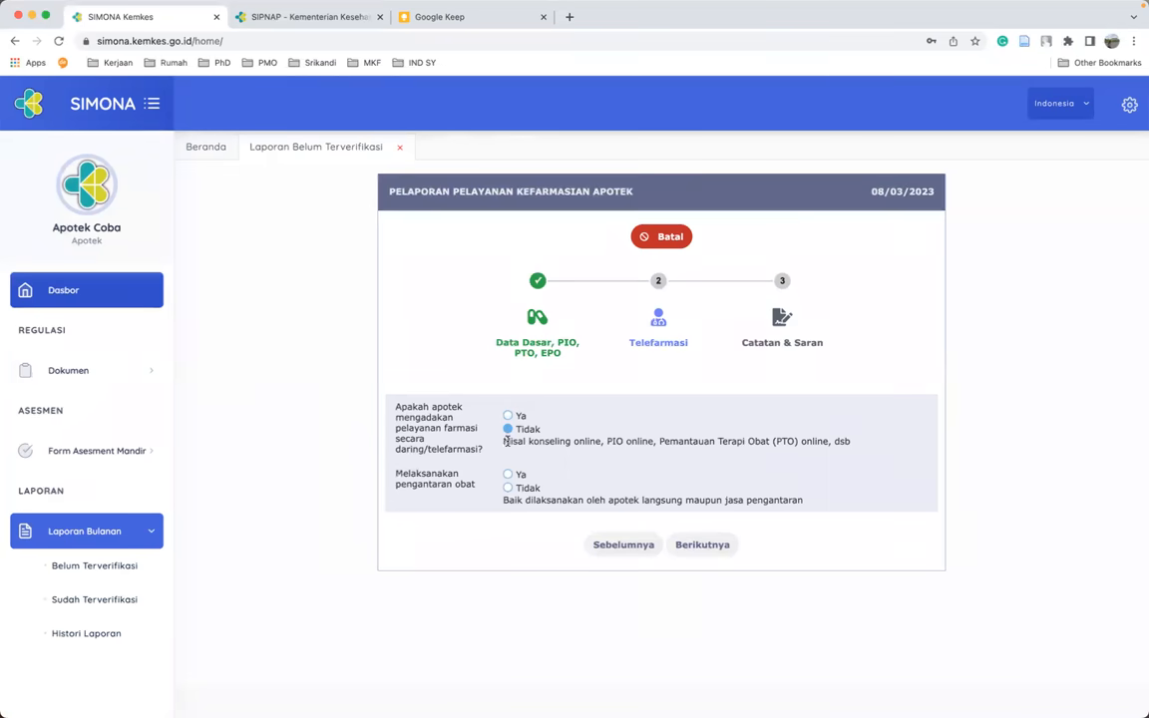
pyautogui.click(507, 475)
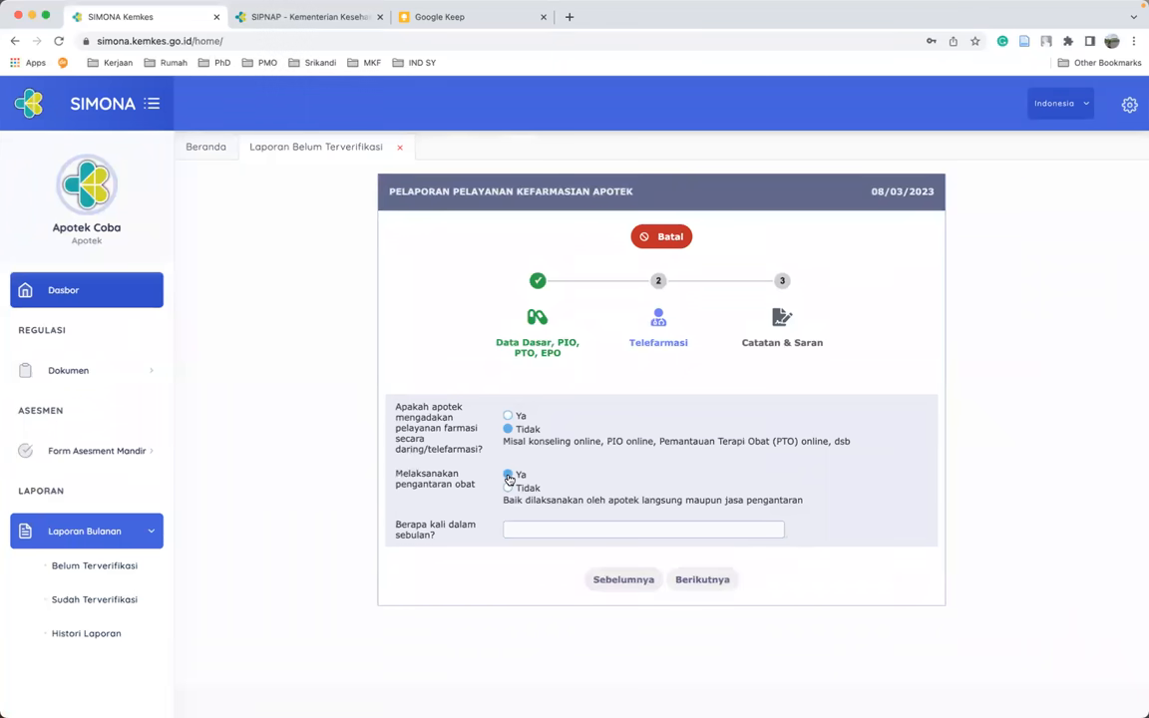
pyautogui.click(539, 529)
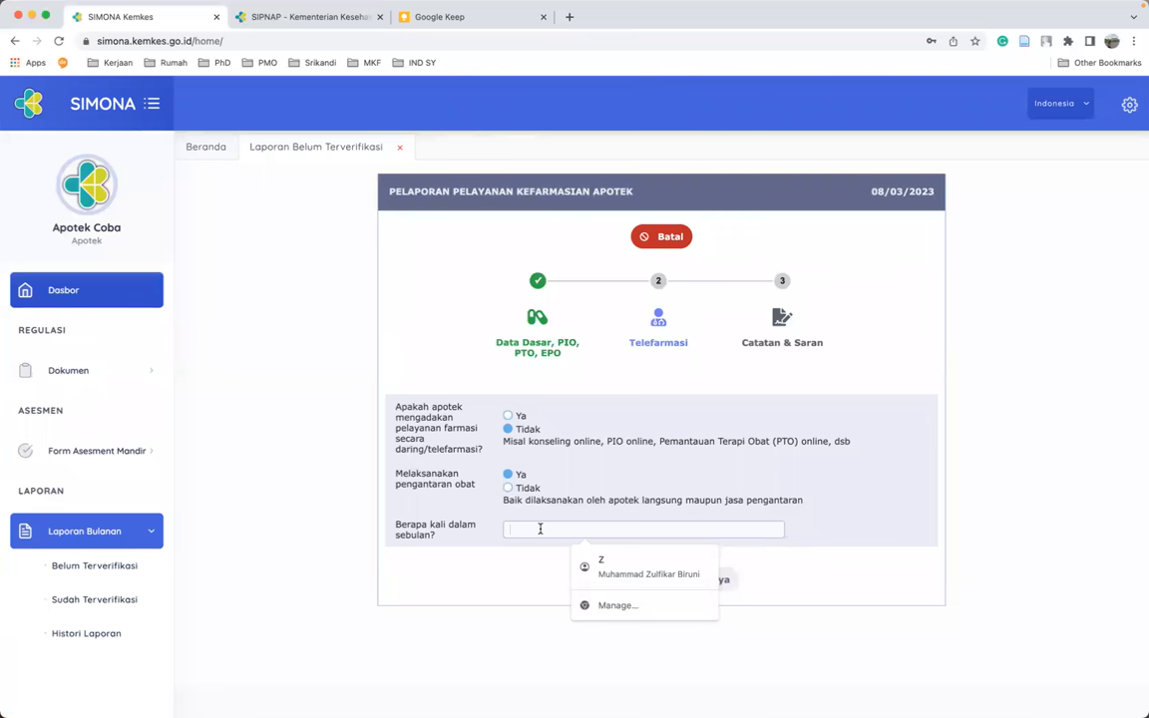
pyautogui.write('50')
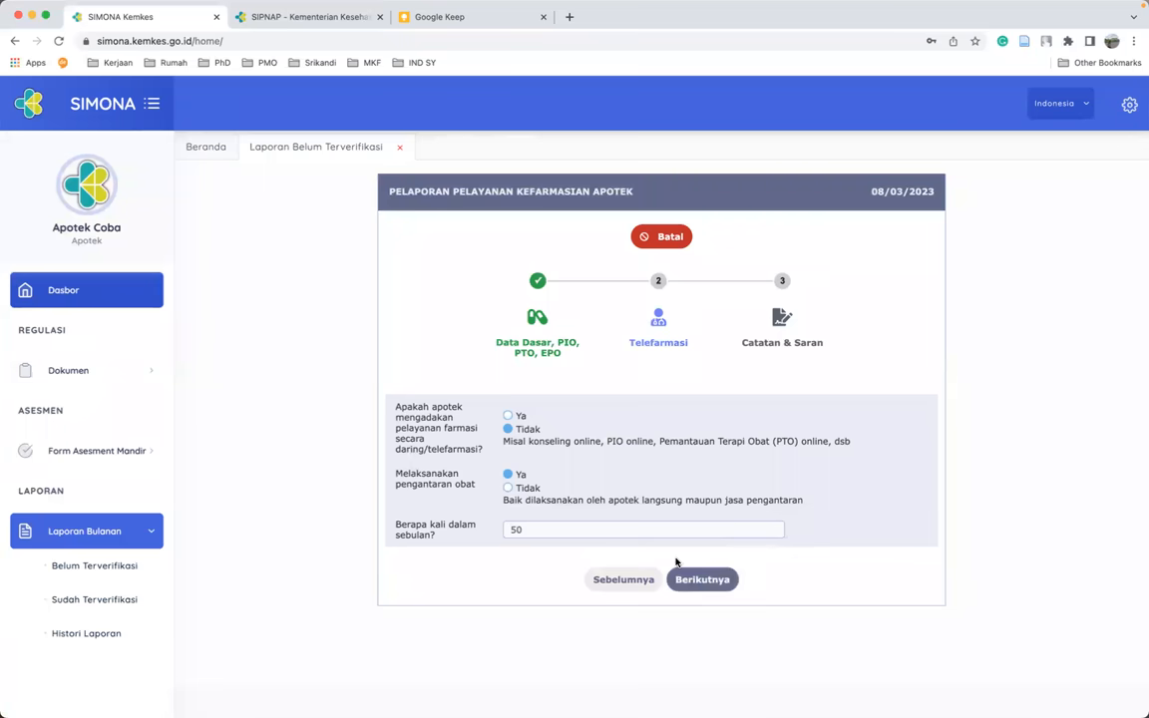
pyautogui.click(723, 586)
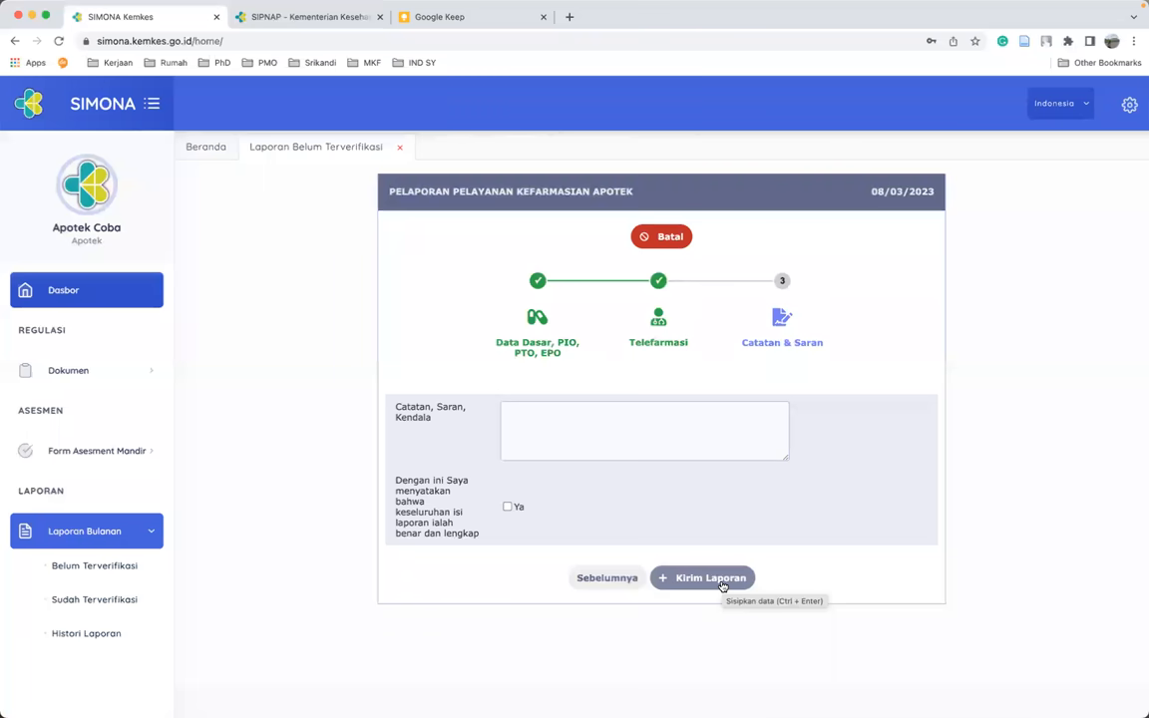
# - Submit the report with the note 'Mohon bantuan admin SIMONA' and the Ya declaration ticked
pyautogui.click(649, 441)
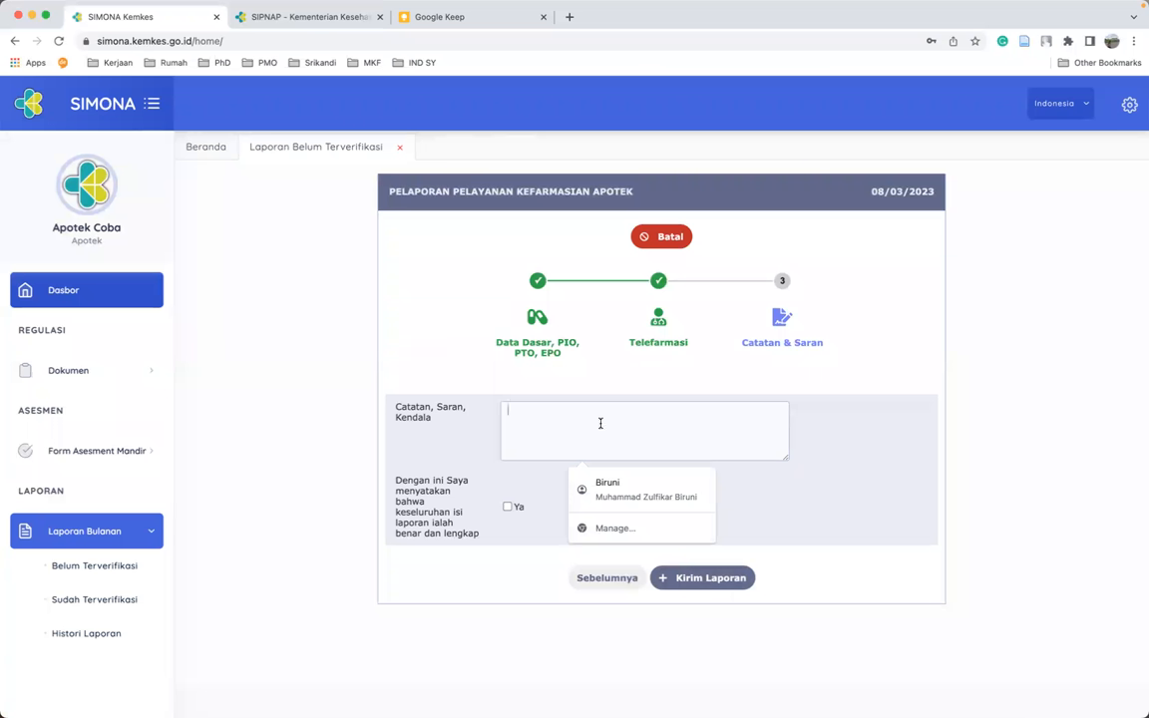
pyautogui.write('Mohon bantuan admin SIMONA')
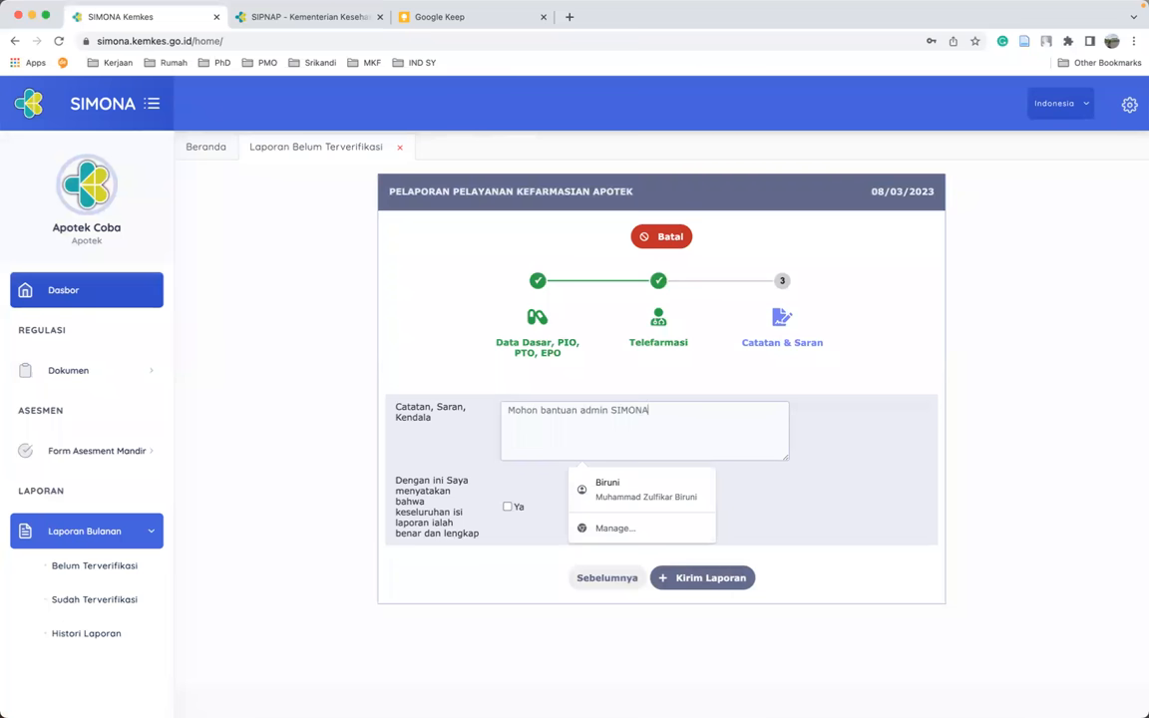
pyautogui.click(805, 485)
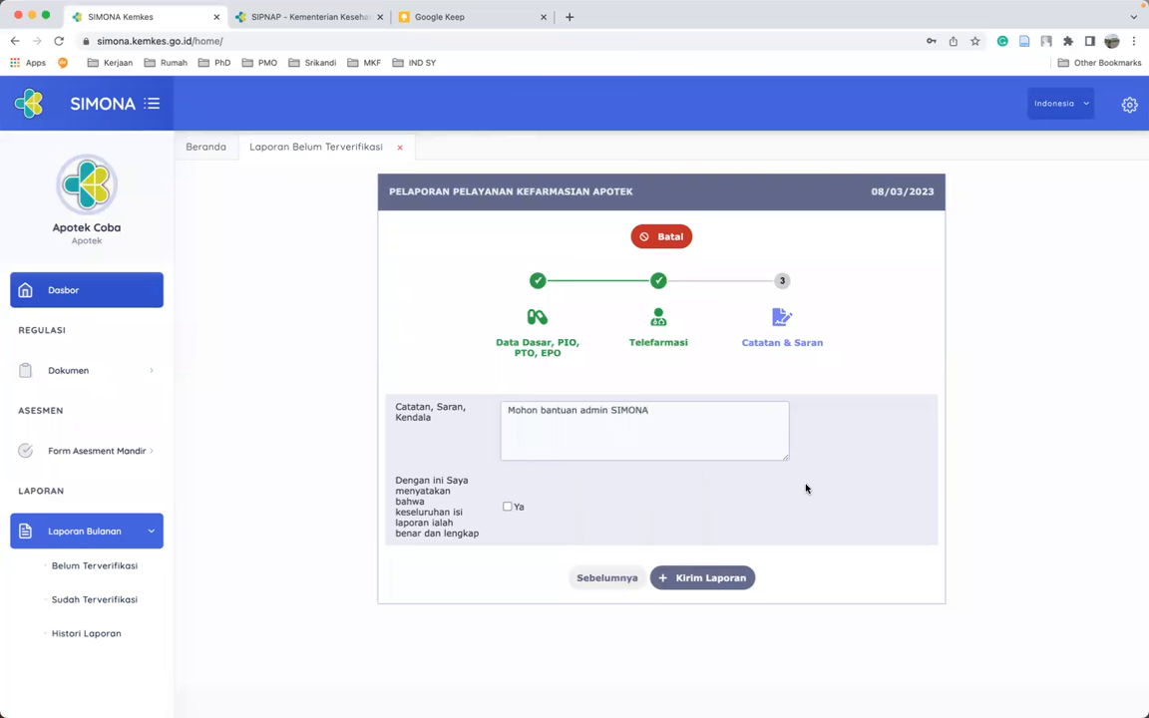
pyautogui.click(650, 409)
pyautogui.click(508, 508)
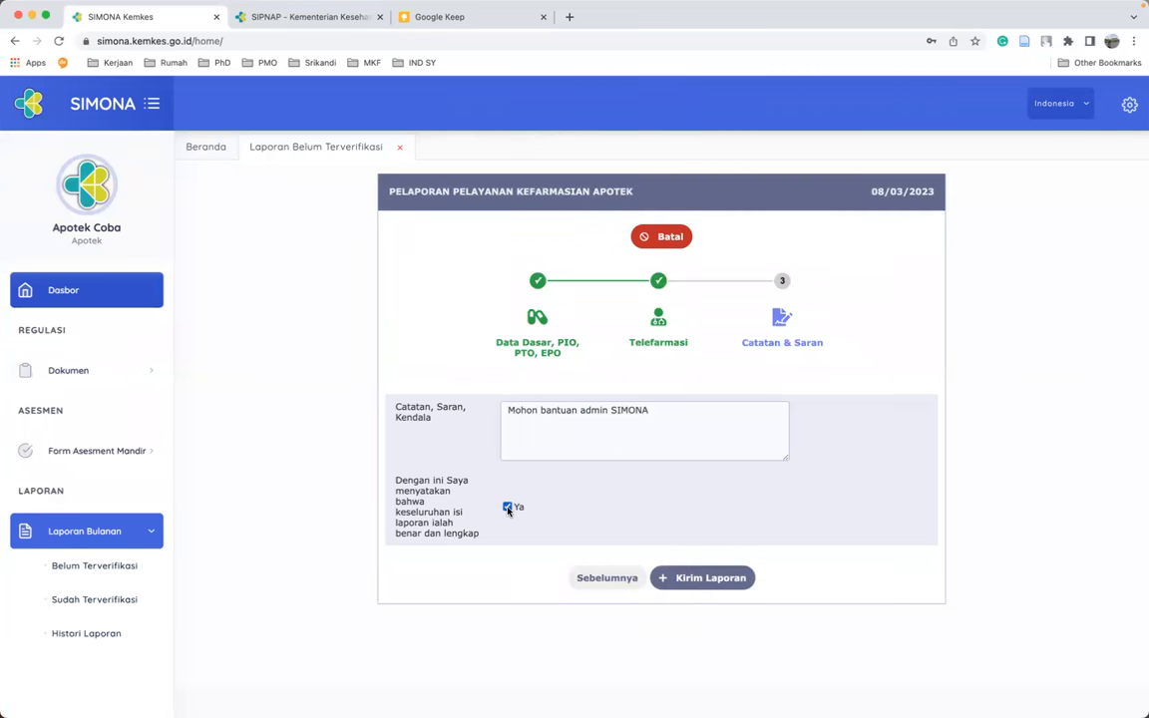
pyautogui.click(715, 579)
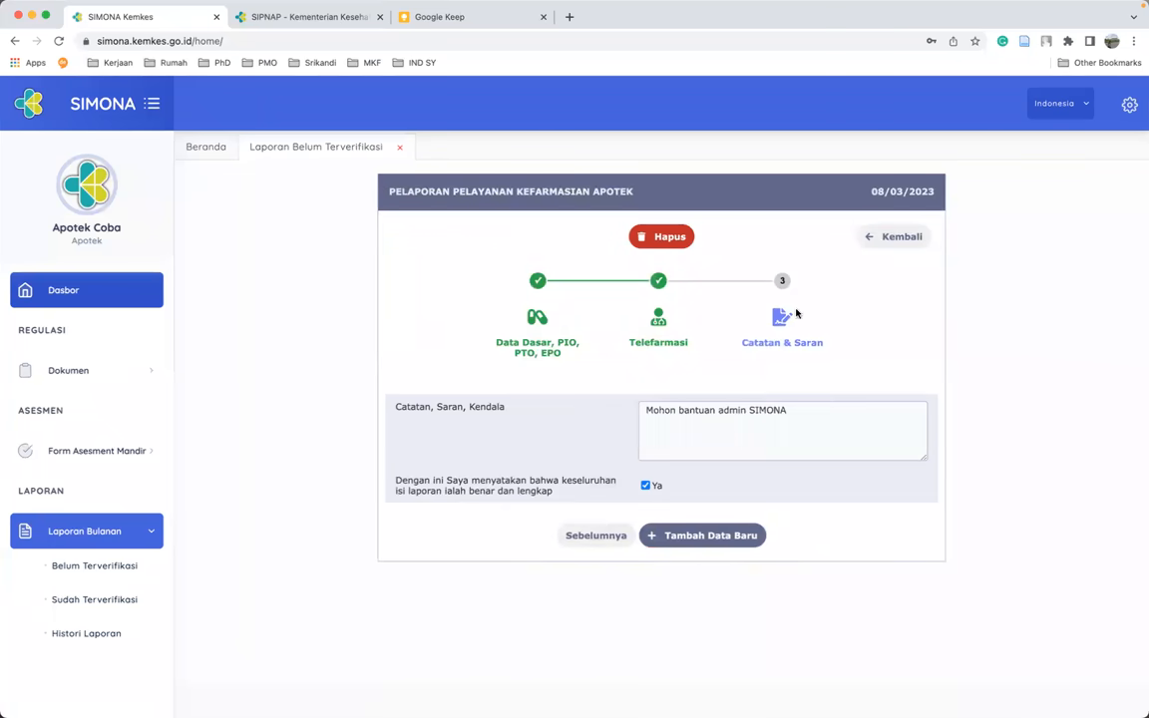
# - Go back to the report list and preview the submitted Februari 2023 report
pyautogui.click(885, 239)
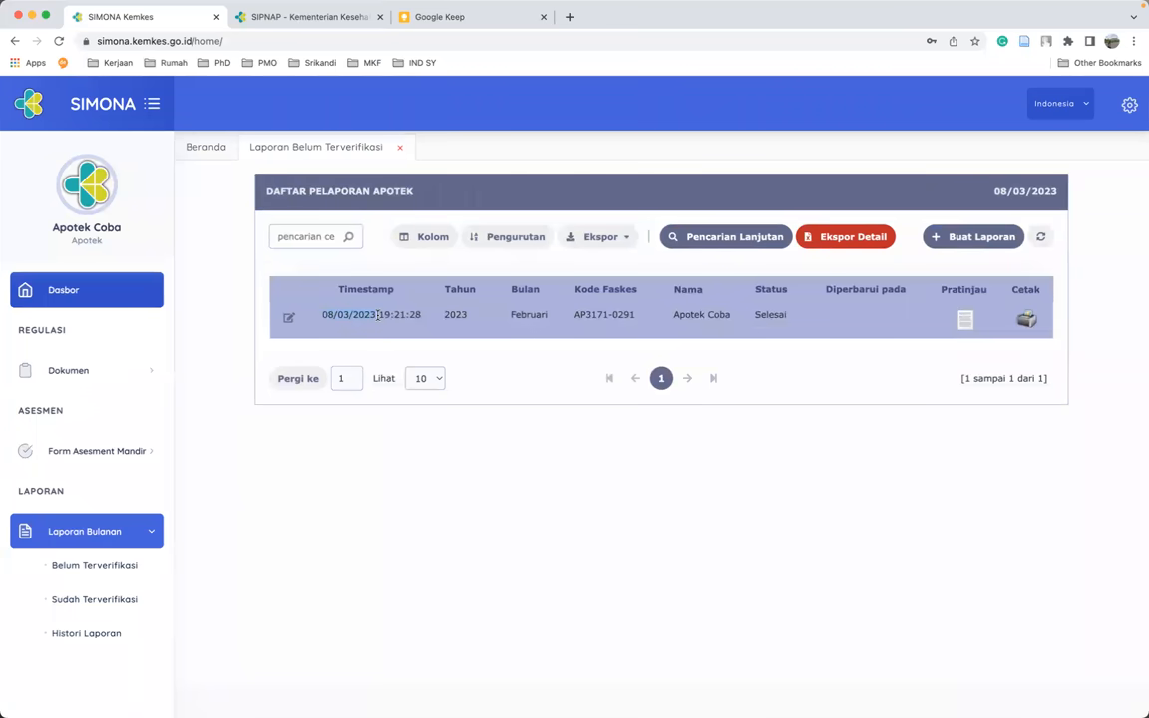
pyautogui.moveTo(377, 315); pyautogui.dragTo(449, 318)
pyautogui.click(964, 319)
pyautogui.scroll(-5, 703, 461)
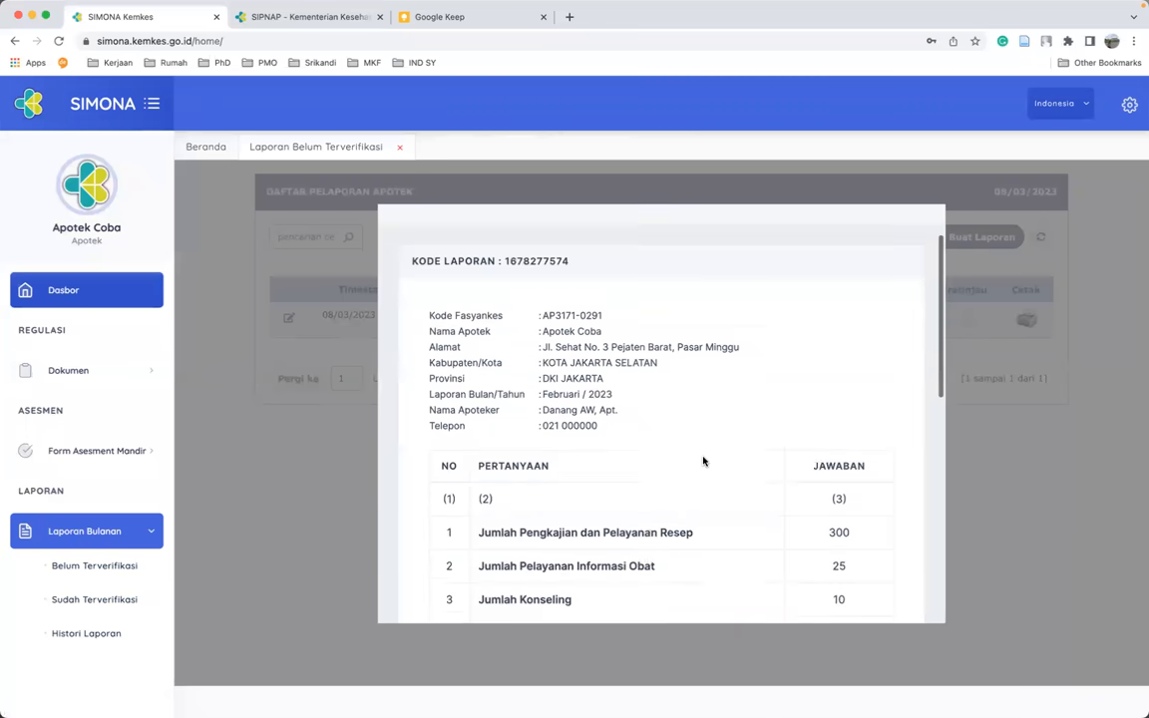
pyautogui.scroll(-4, 703, 461)
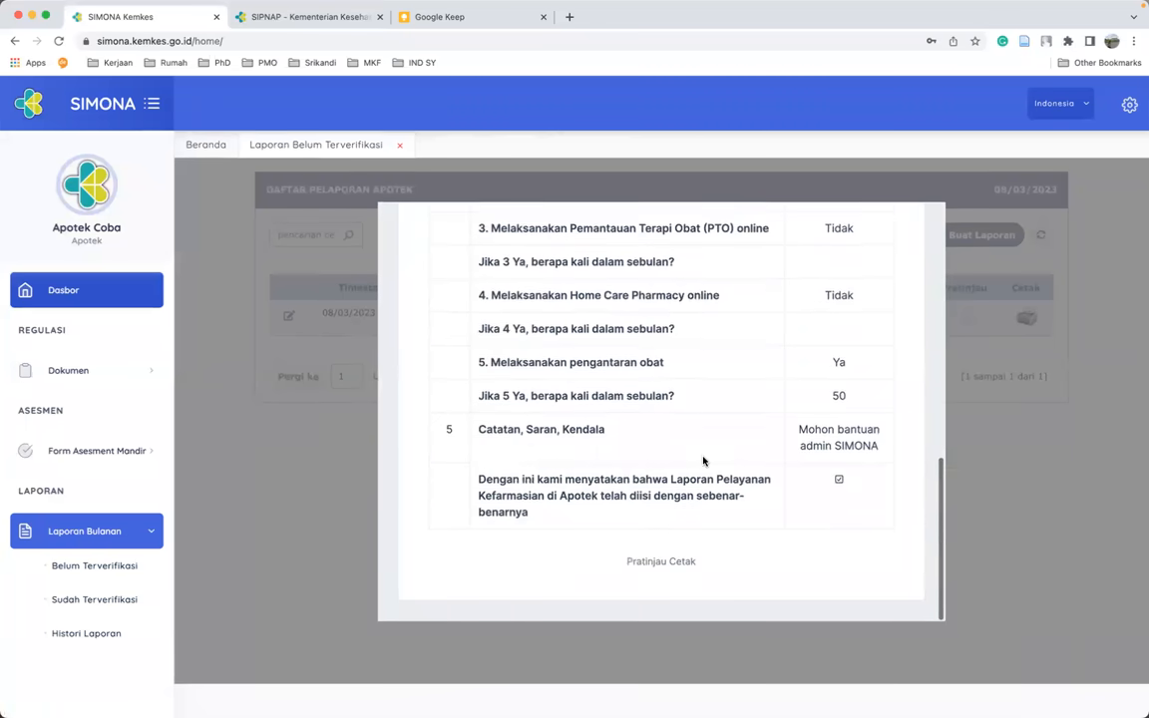
# - Open the printable Februari 2023 report in a new tab, review it, and return to SIMONA
pyautogui.press('Escape')
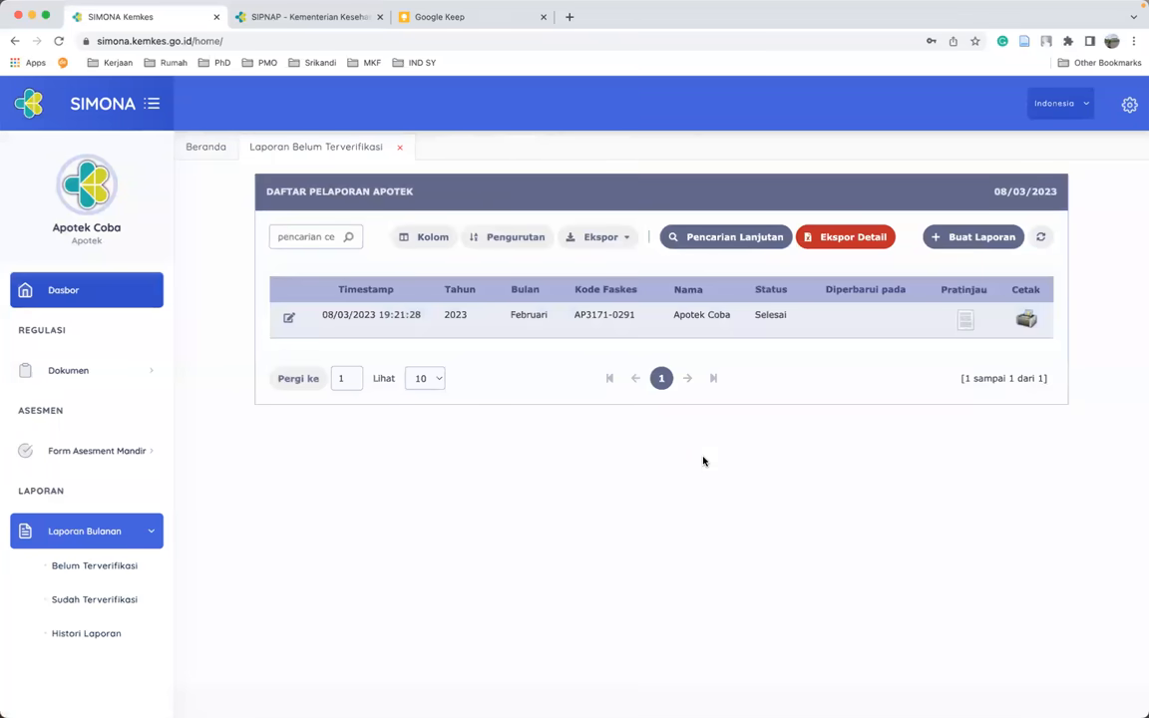
pyautogui.click(1026, 323)
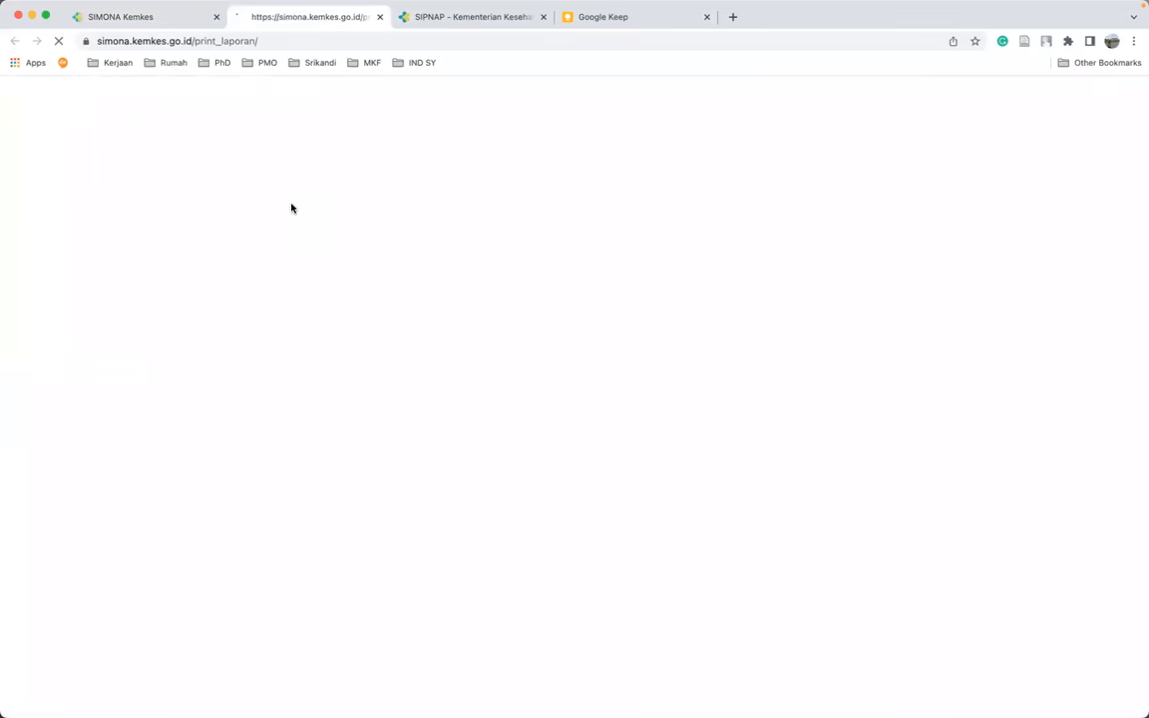
pyautogui.scroll(-5, 302, 296)
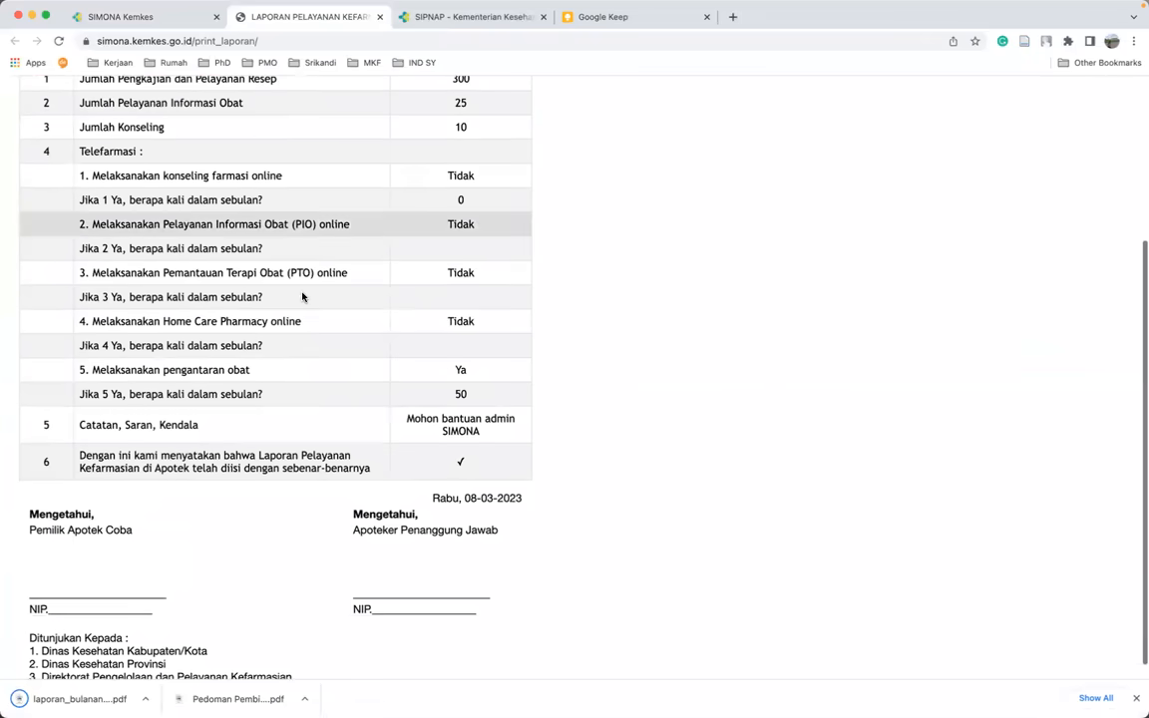
pyautogui.scroll(5, 257, 159)
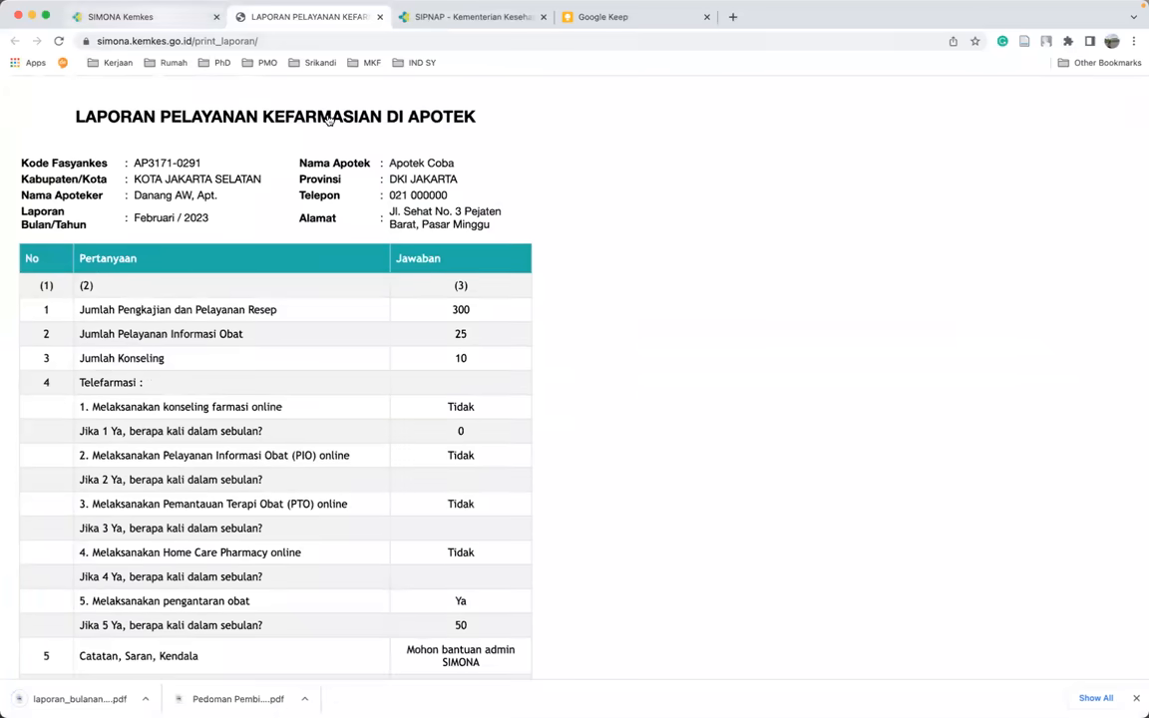
pyautogui.hotkey('ctrl', 'shift', 'Tab')
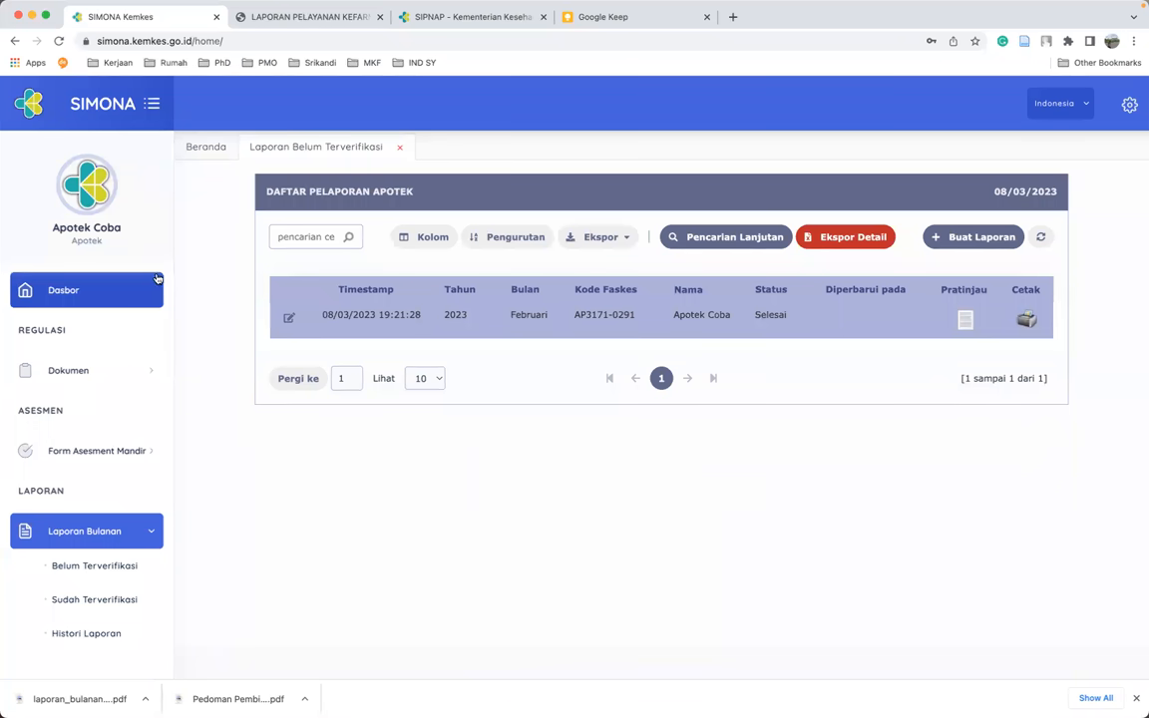
# - Reload the Dasbor page, confirming resubmission, so Total Laporan shows 1
pyautogui.click(63, 292)
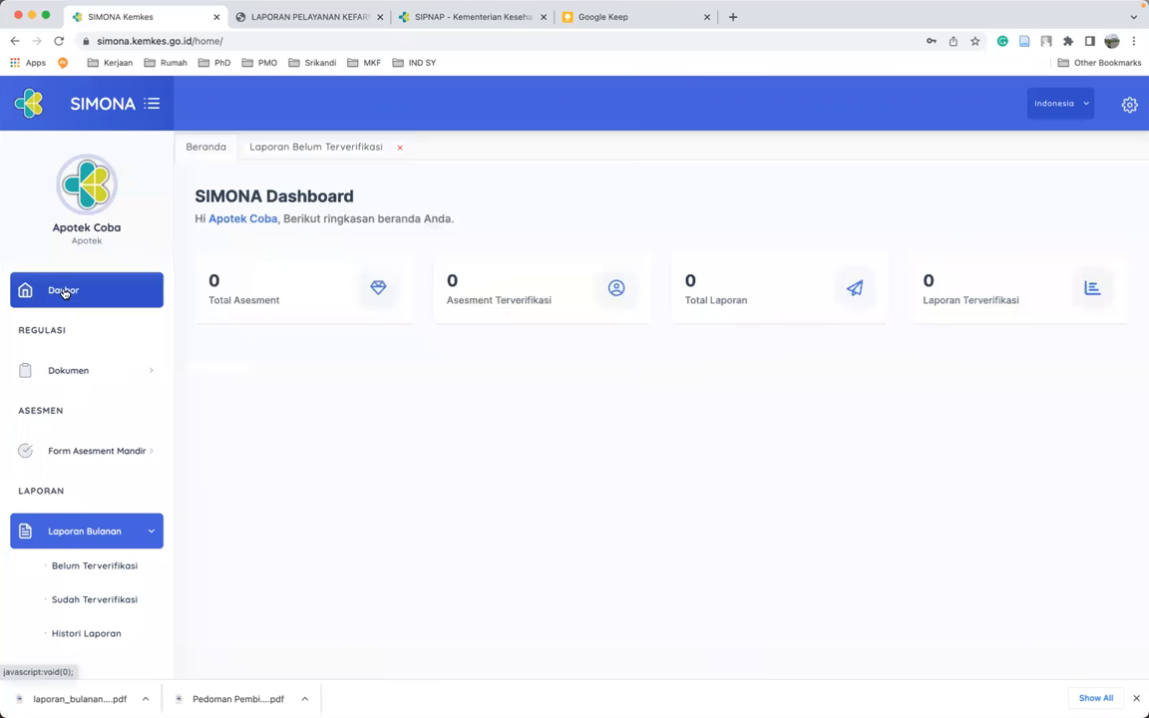
pyautogui.click(57, 41)
pyautogui.click(682, 149)
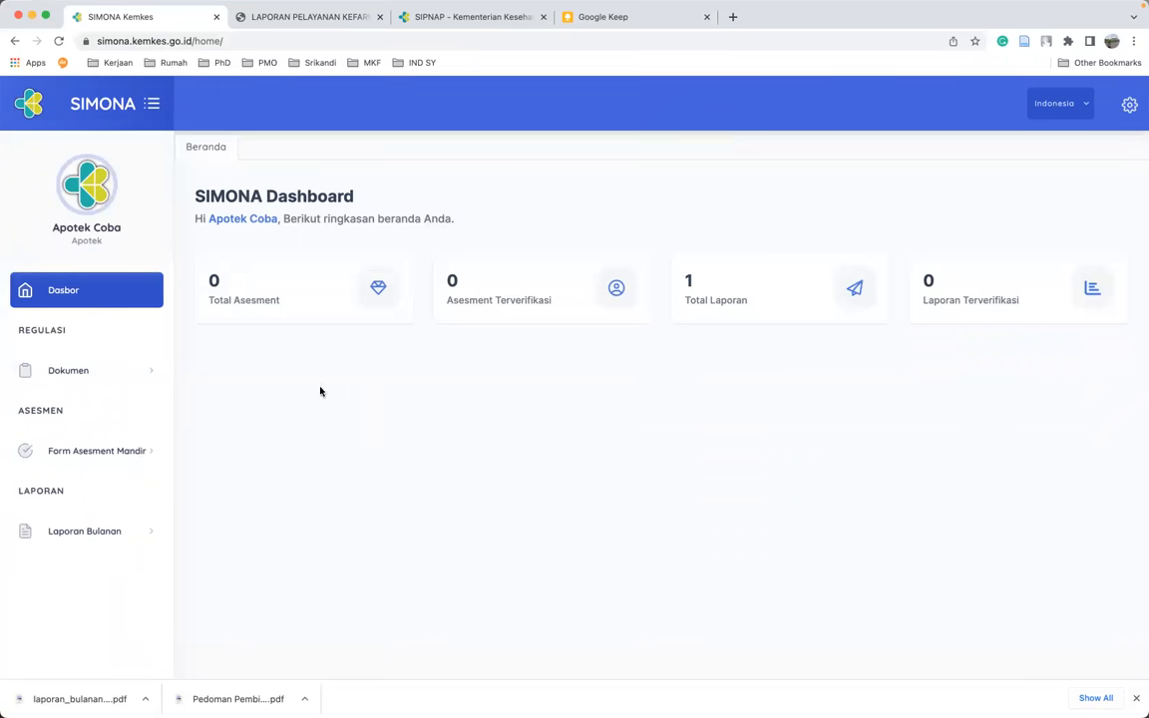
# - From Form Asesment Mandiri's submitted list, create a new 2023 self-assessment for Apotek Coba
pyautogui.click(96, 454)
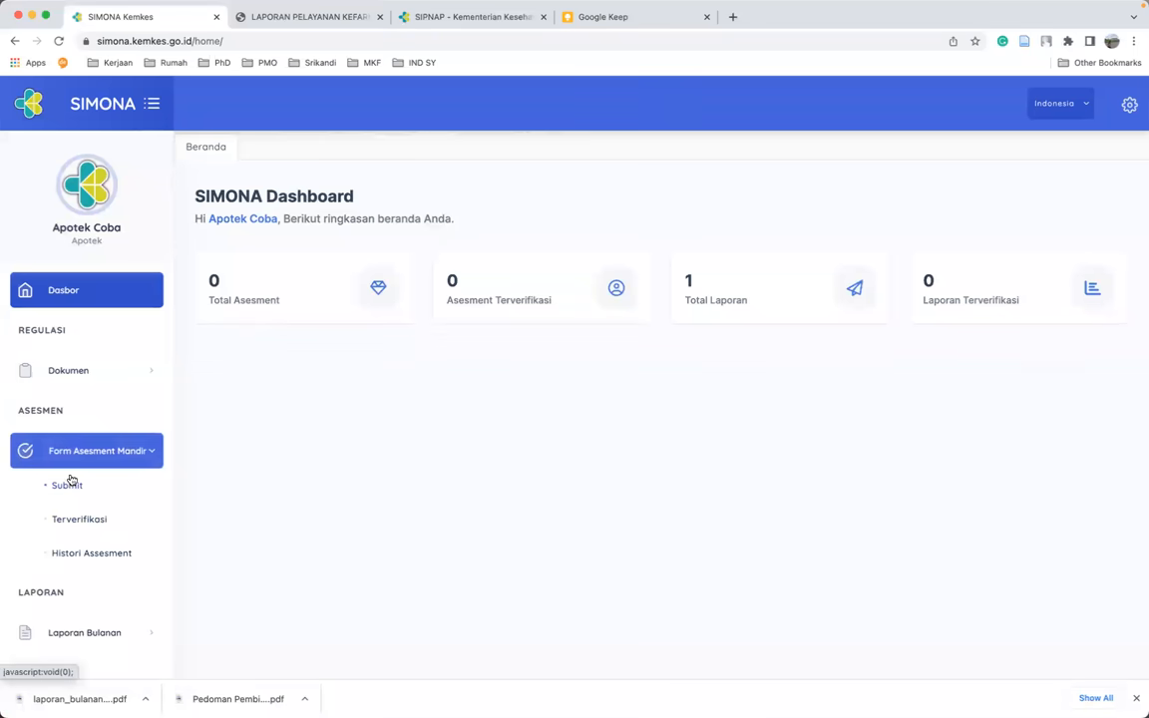
pyautogui.click(68, 486)
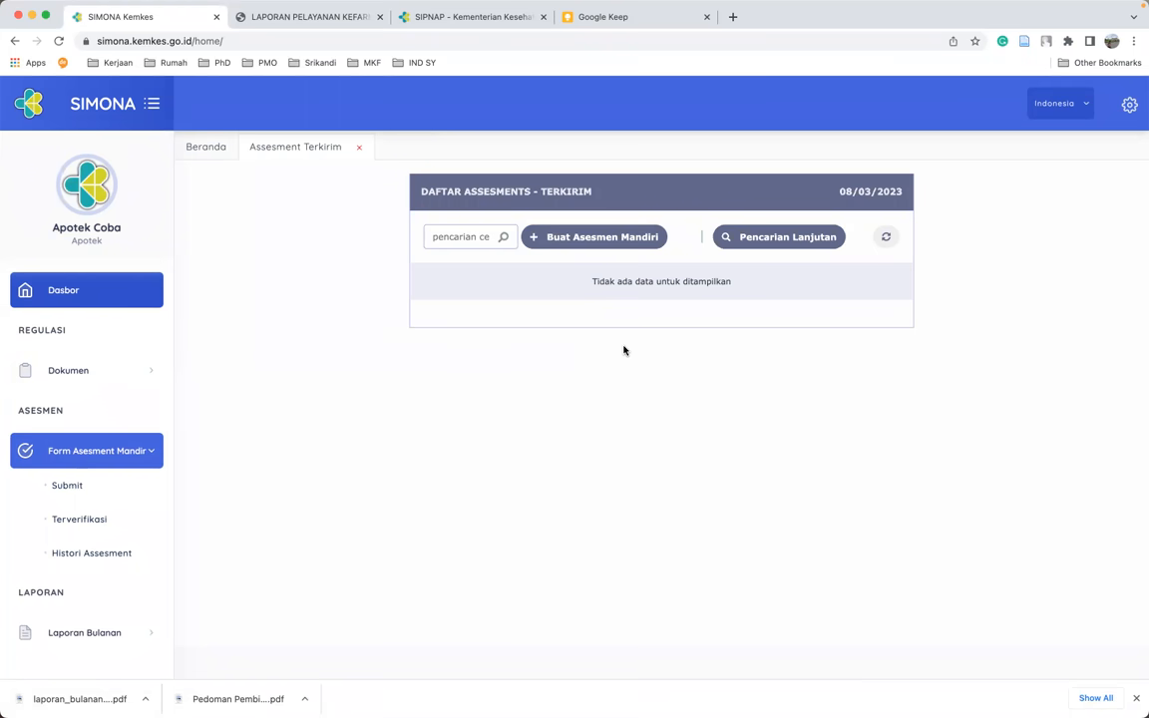
pyautogui.click(585, 243)
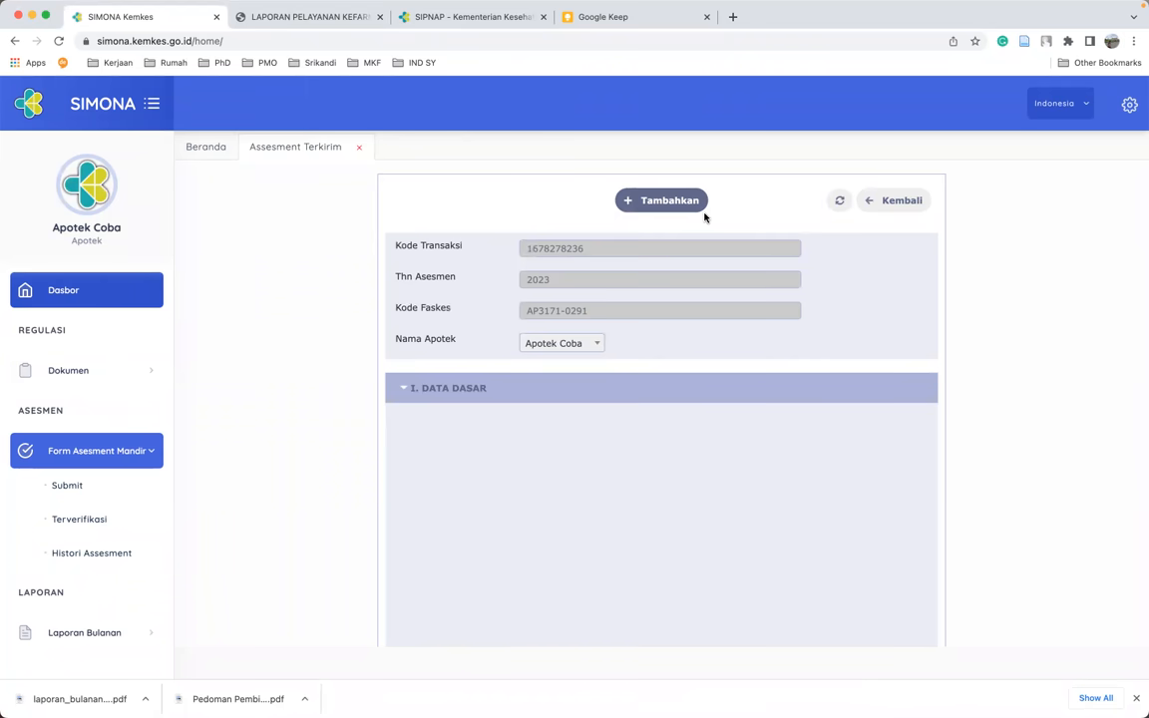
# - Add the new assessment record and expand the section II assessment categories
pyautogui.click(662, 204)
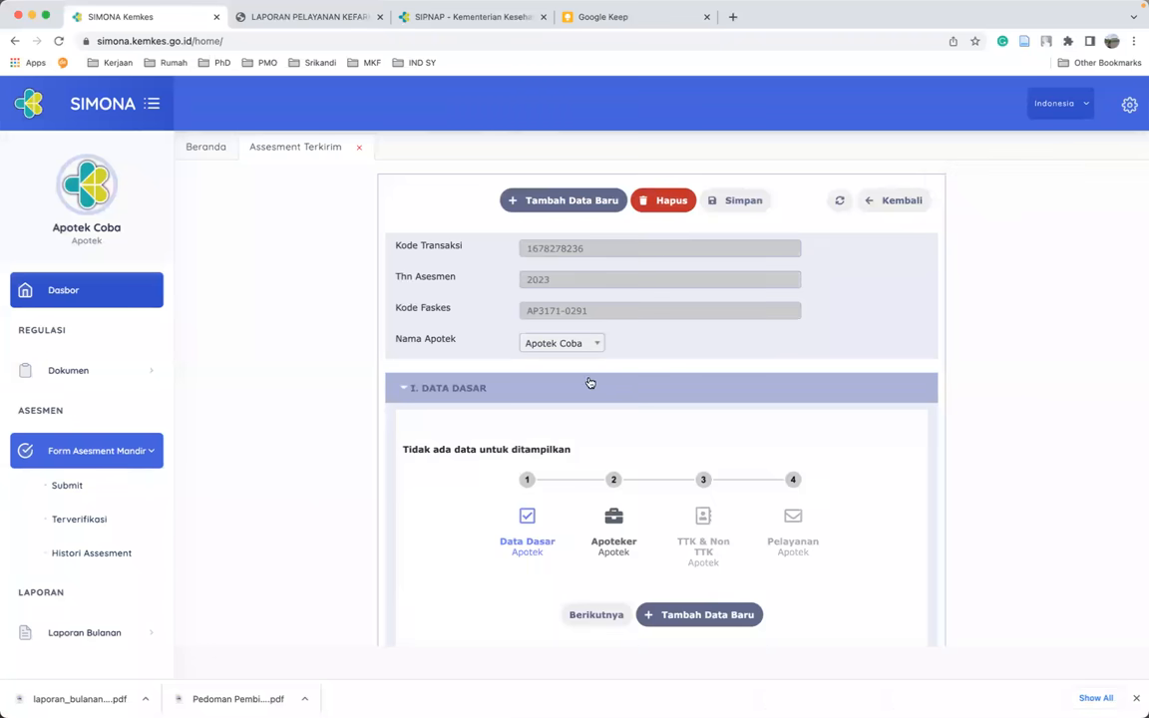
pyautogui.scroll(-1, 614, 387)
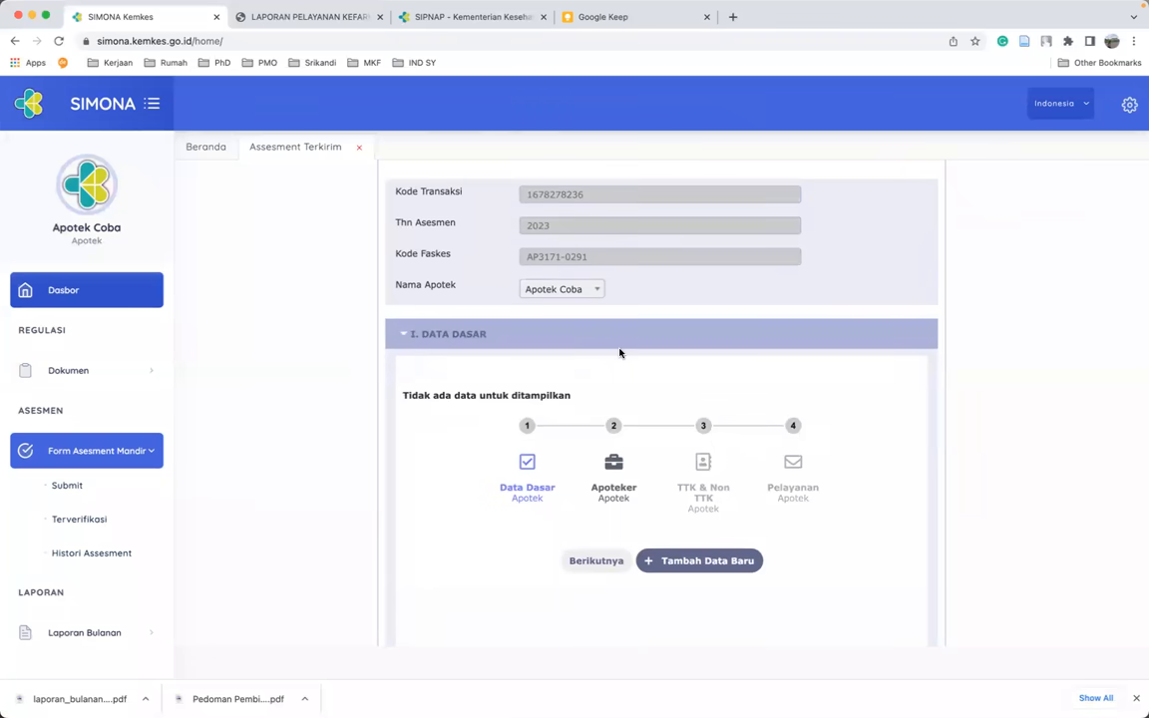
pyautogui.click(405, 337)
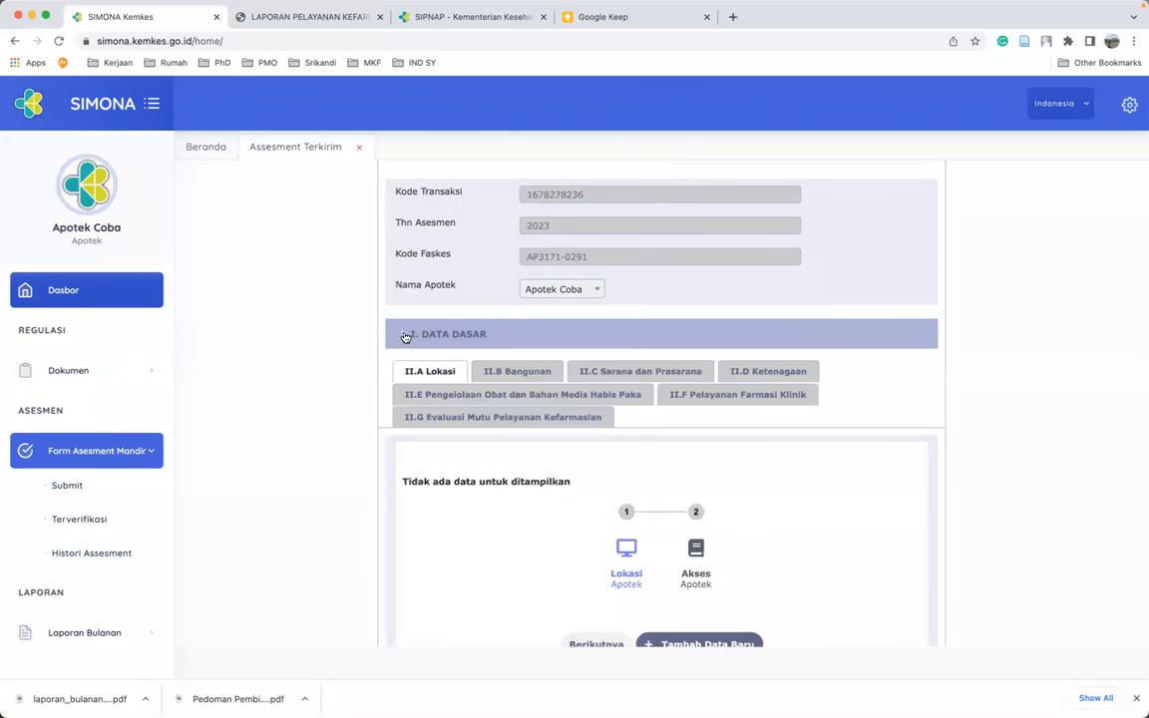
pyautogui.scroll(-1, 499, 369)
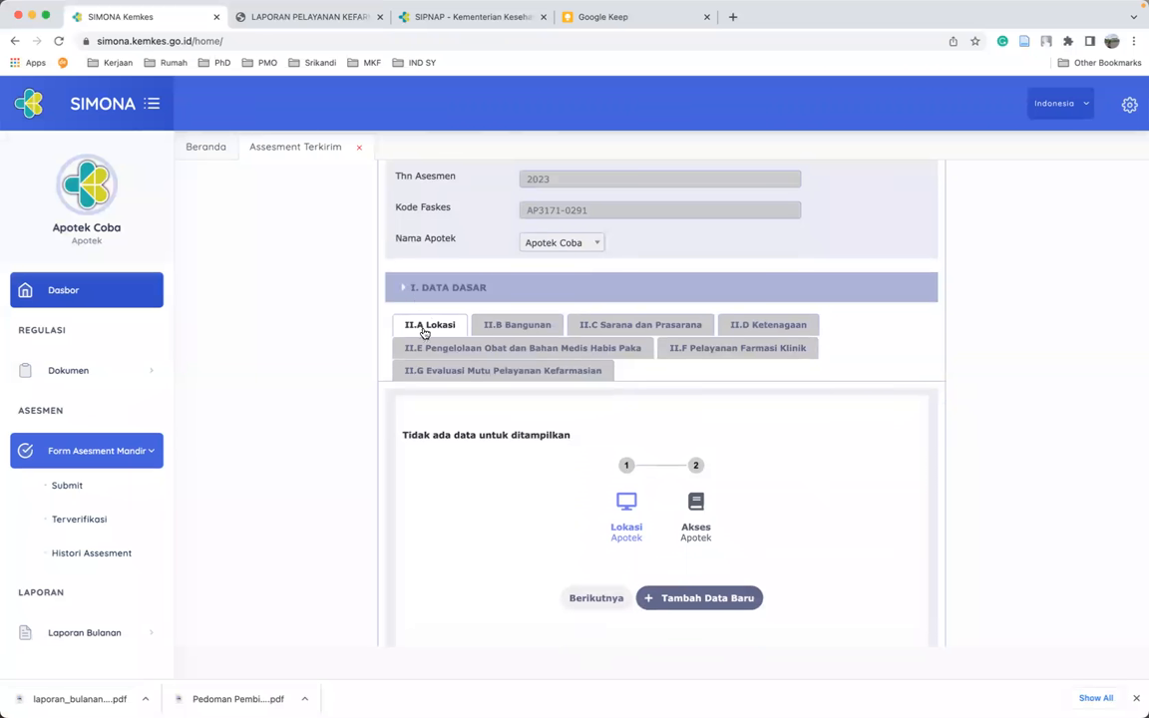
# - Browse categories II.A–II.D, collapse section II, and open a new Data Dasar entry form
pyautogui.click(530, 330)
pyautogui.click(599, 326)
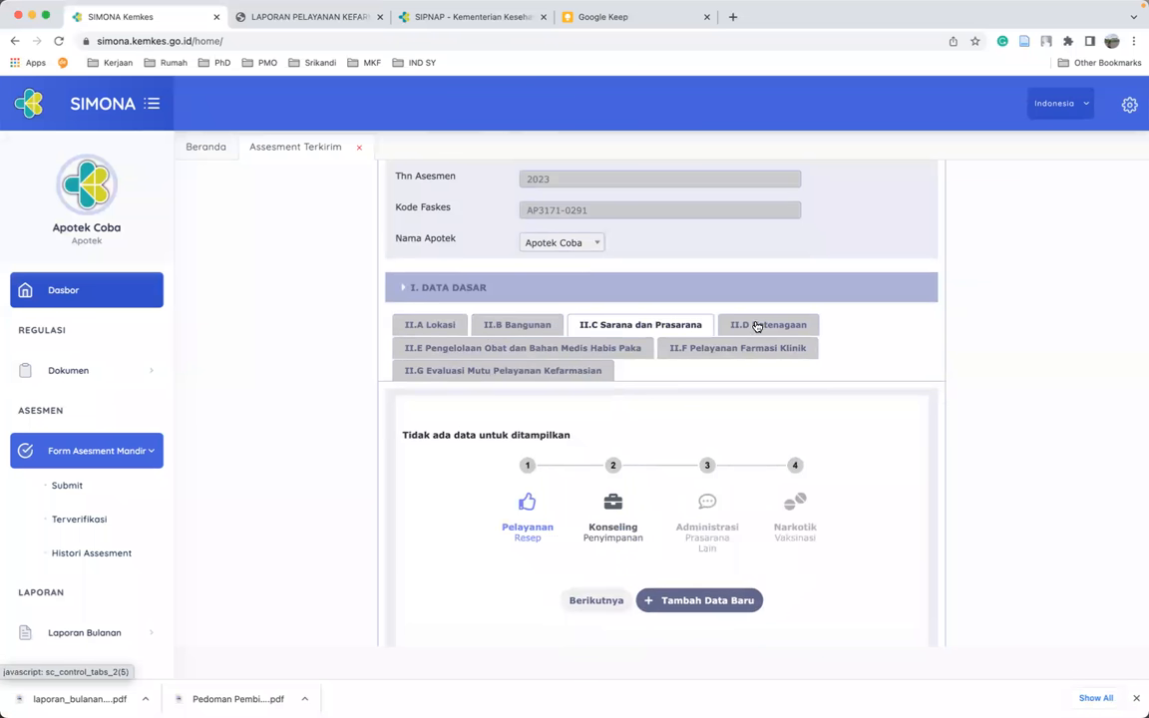
pyautogui.click(757, 326)
pyautogui.click(441, 328)
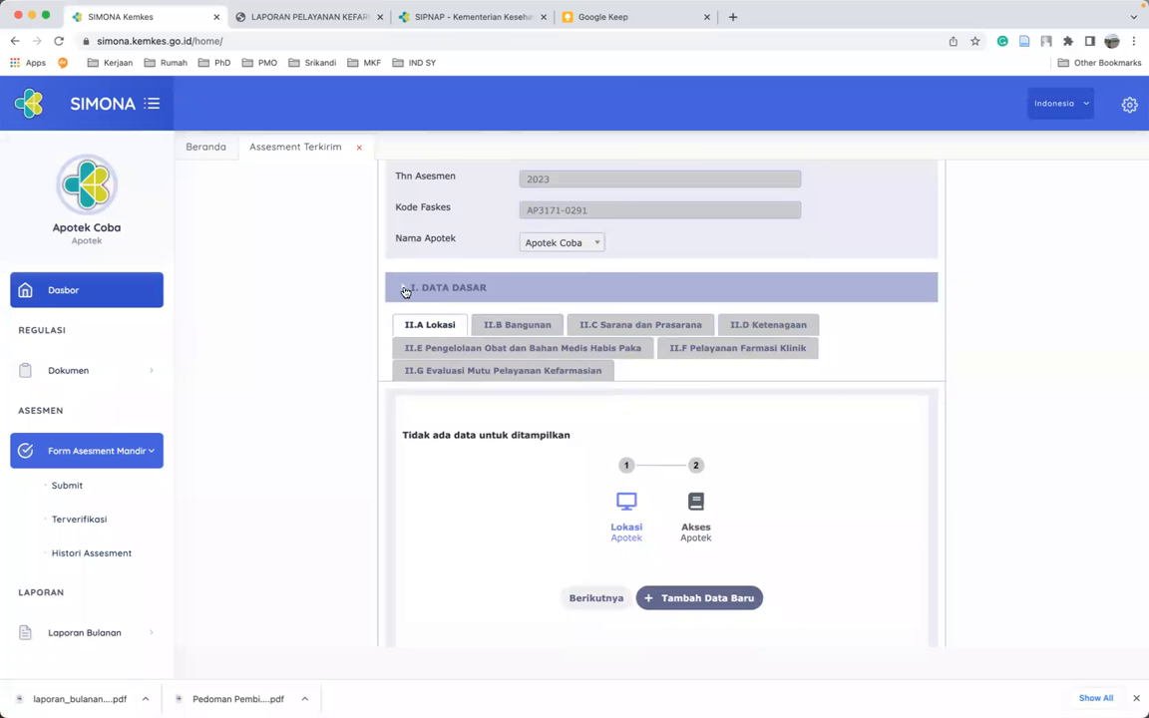
pyautogui.click(413, 290)
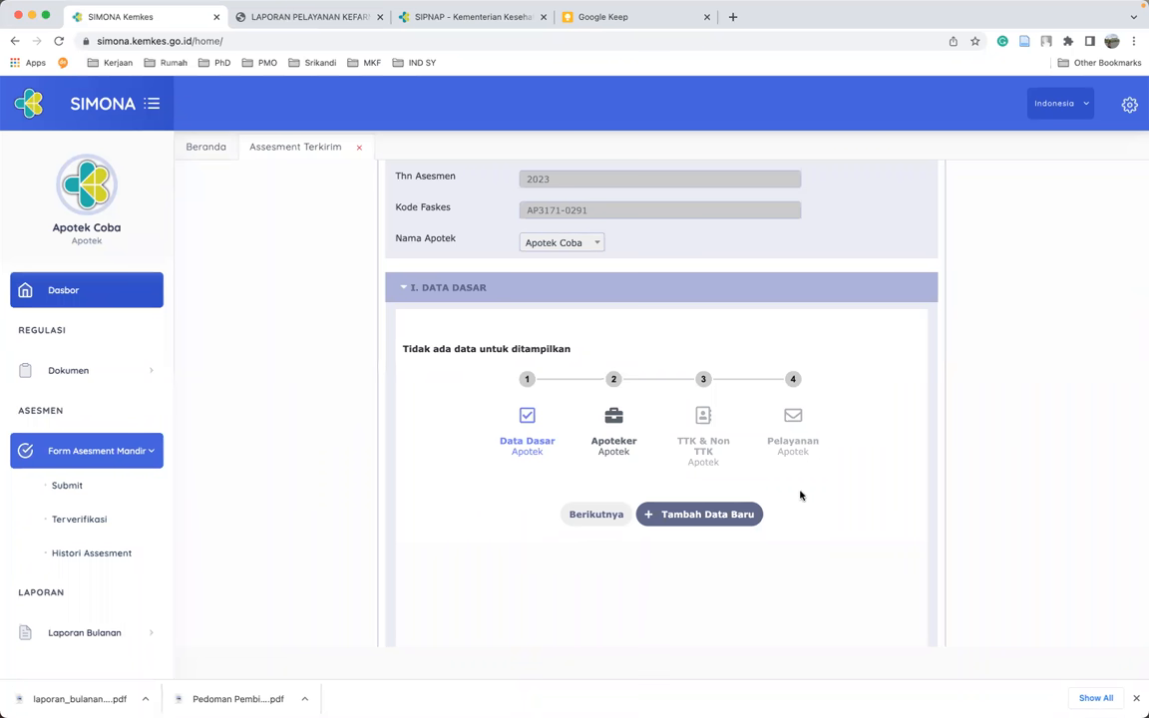
pyautogui.click(690, 518)
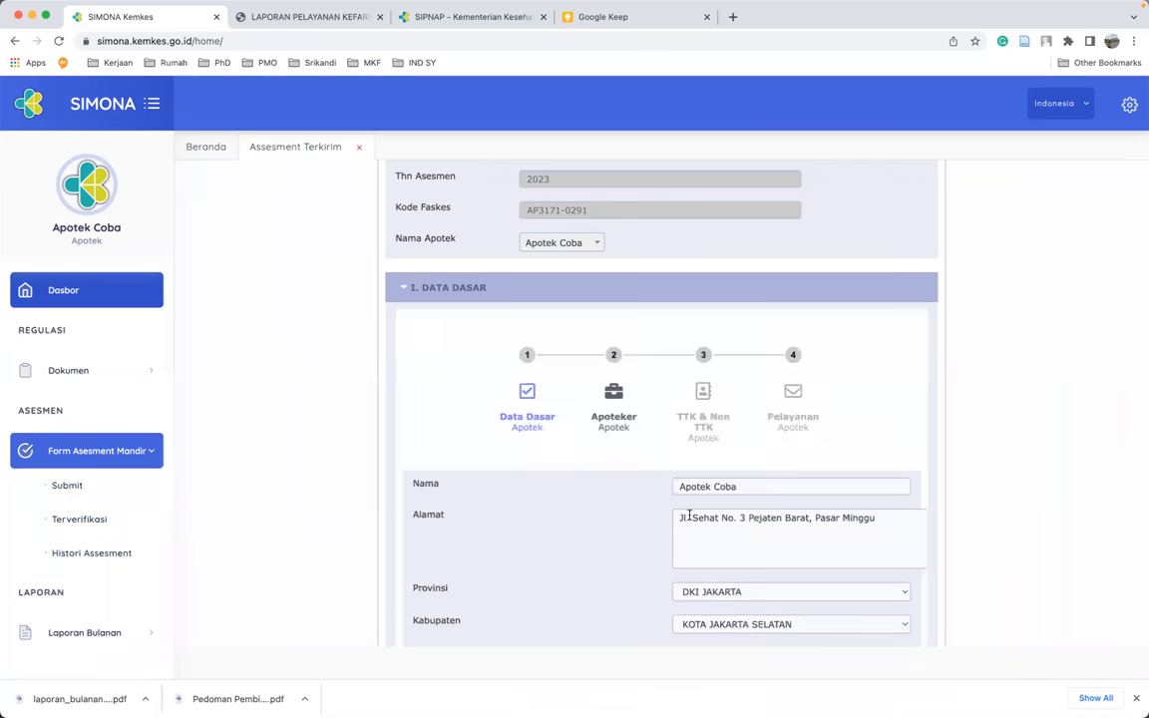
# - Set Kecamatan to Setiabudi and fill in the NIB from the saved suggestion
pyautogui.scroll(-2, 688, 515)
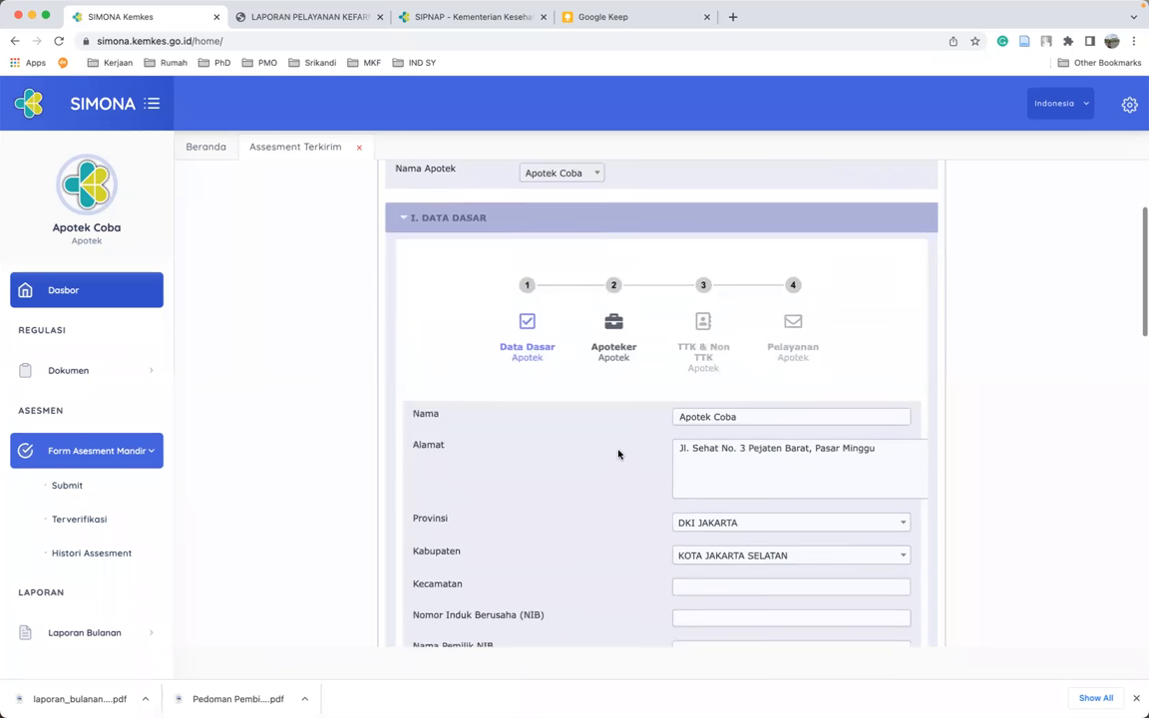
pyautogui.scroll(-1, 618, 454)
pyautogui.scroll(-2, 743, 462)
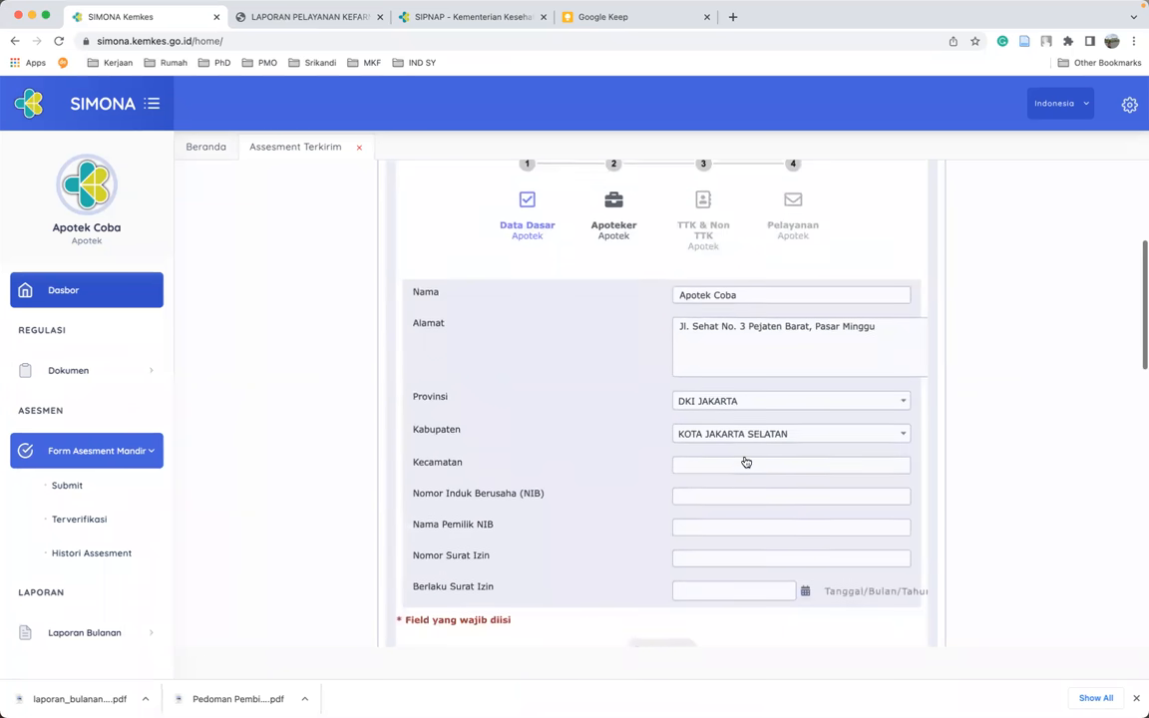
pyautogui.click(711, 451)
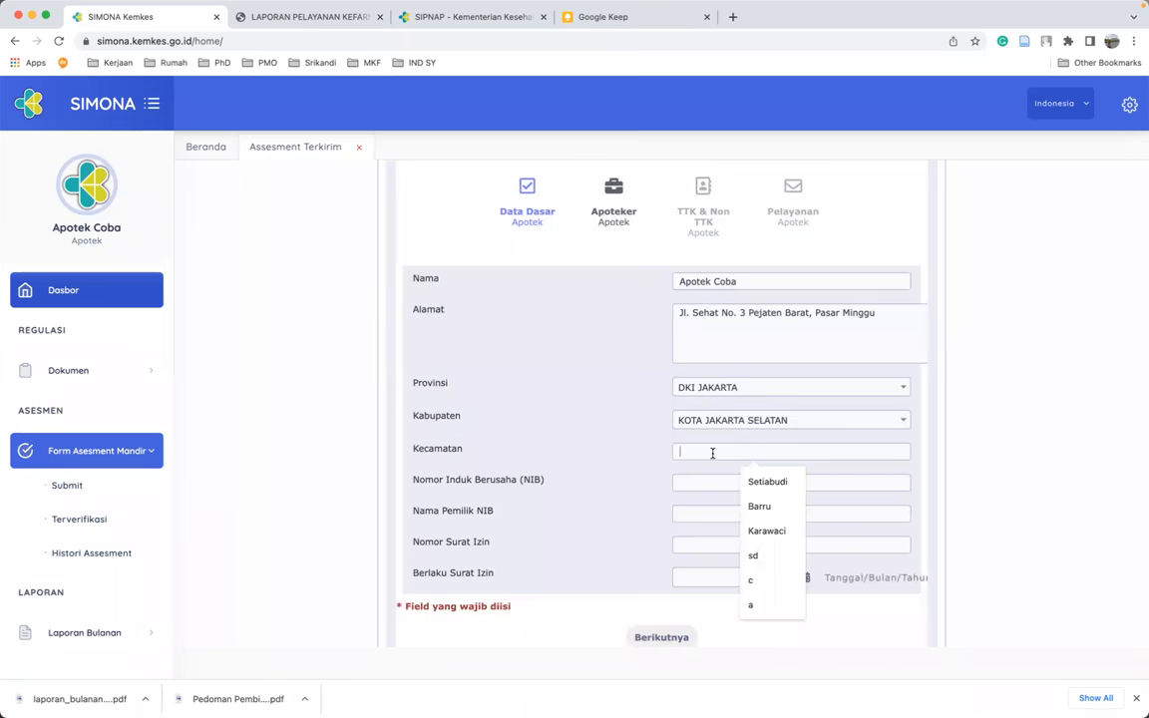
pyautogui.click(760, 479)
pyautogui.click(705, 484)
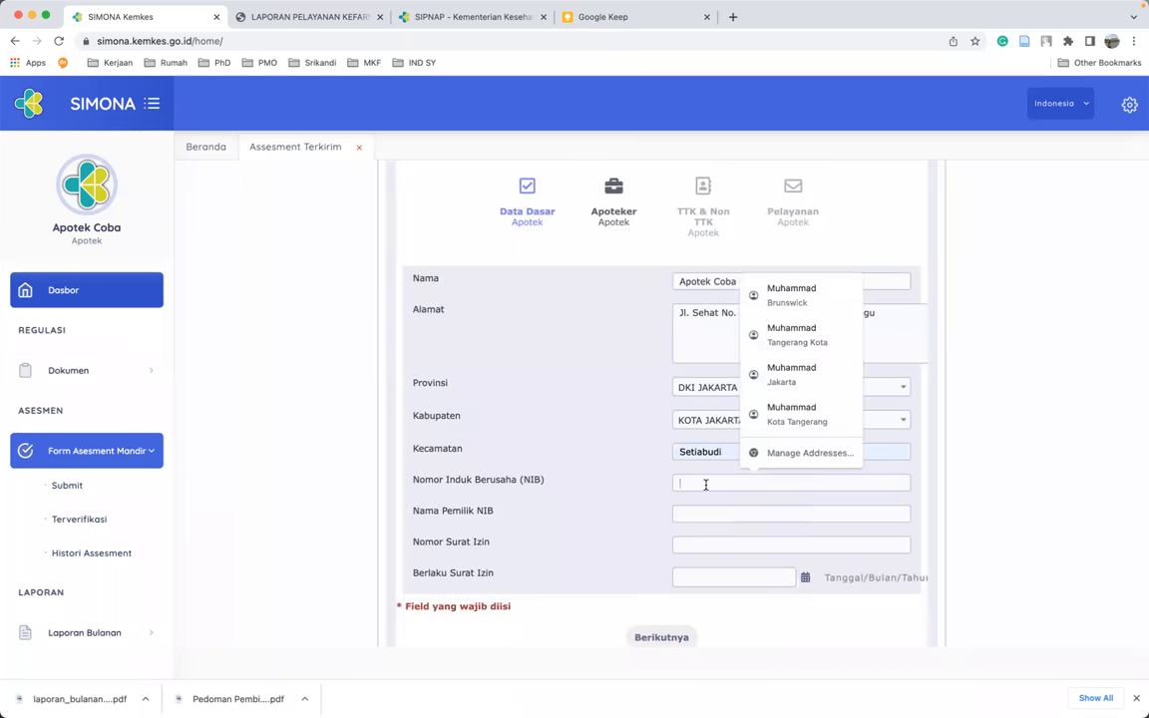
pyautogui.click(627, 486)
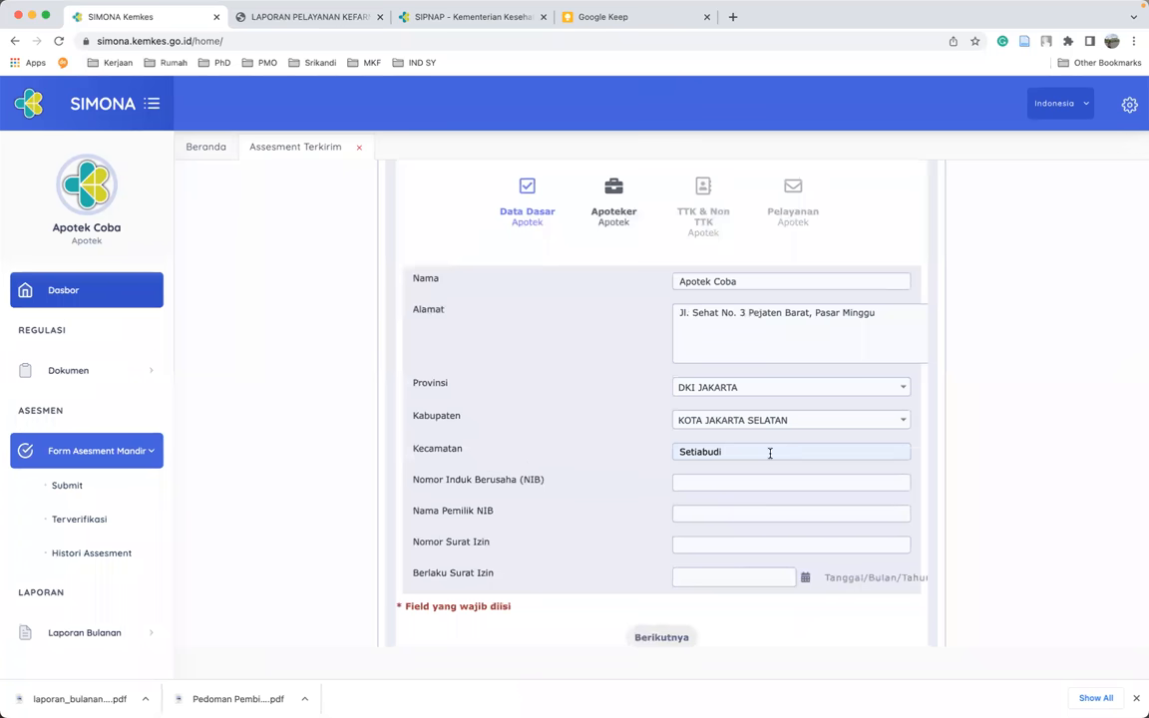
pyautogui.click(702, 482)
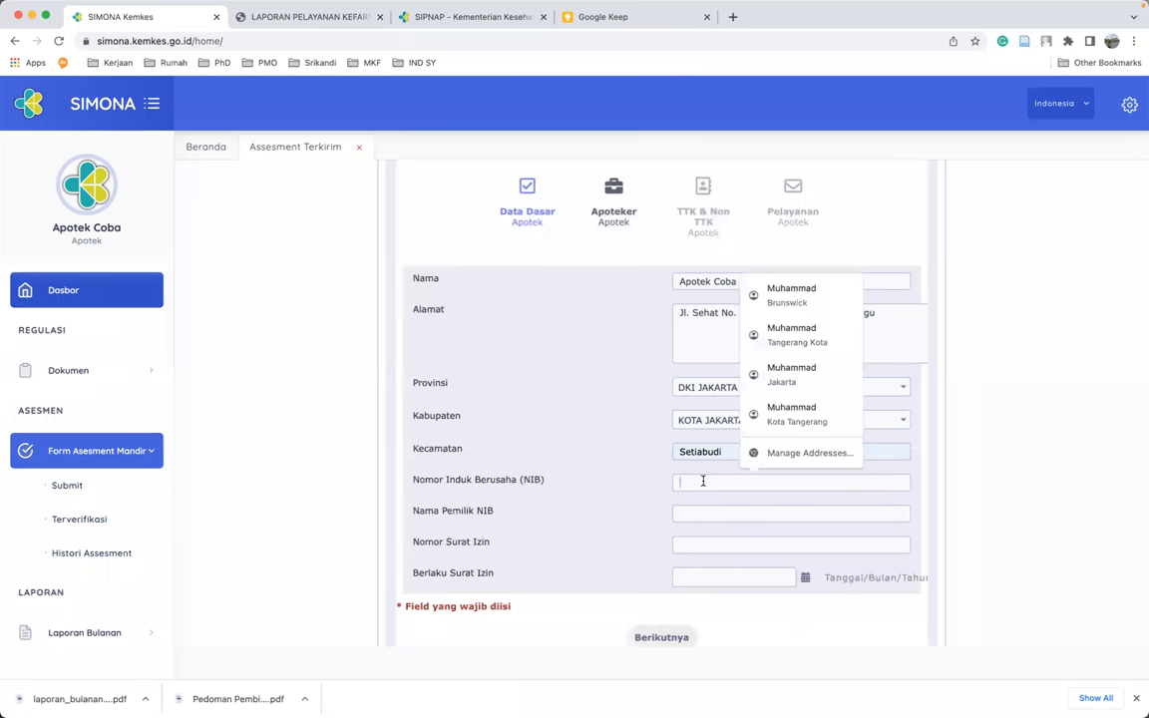
pyautogui.click(639, 492)
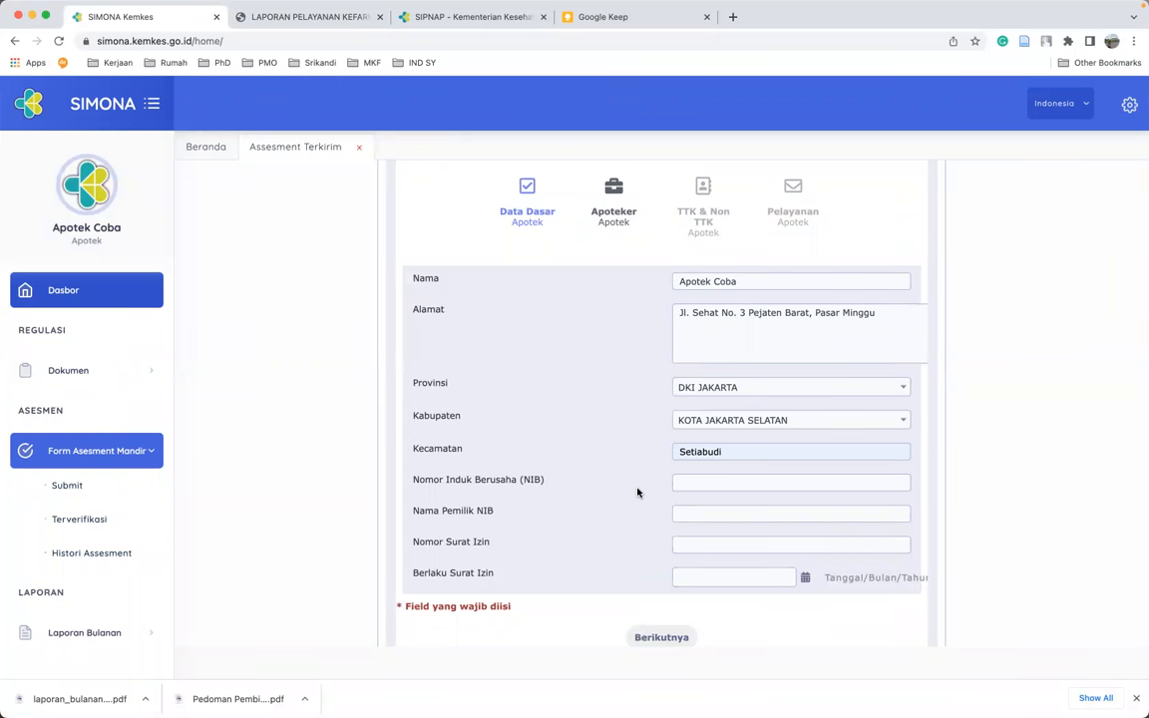
pyautogui.click(677, 483)
pyautogui.write('1234567890123')
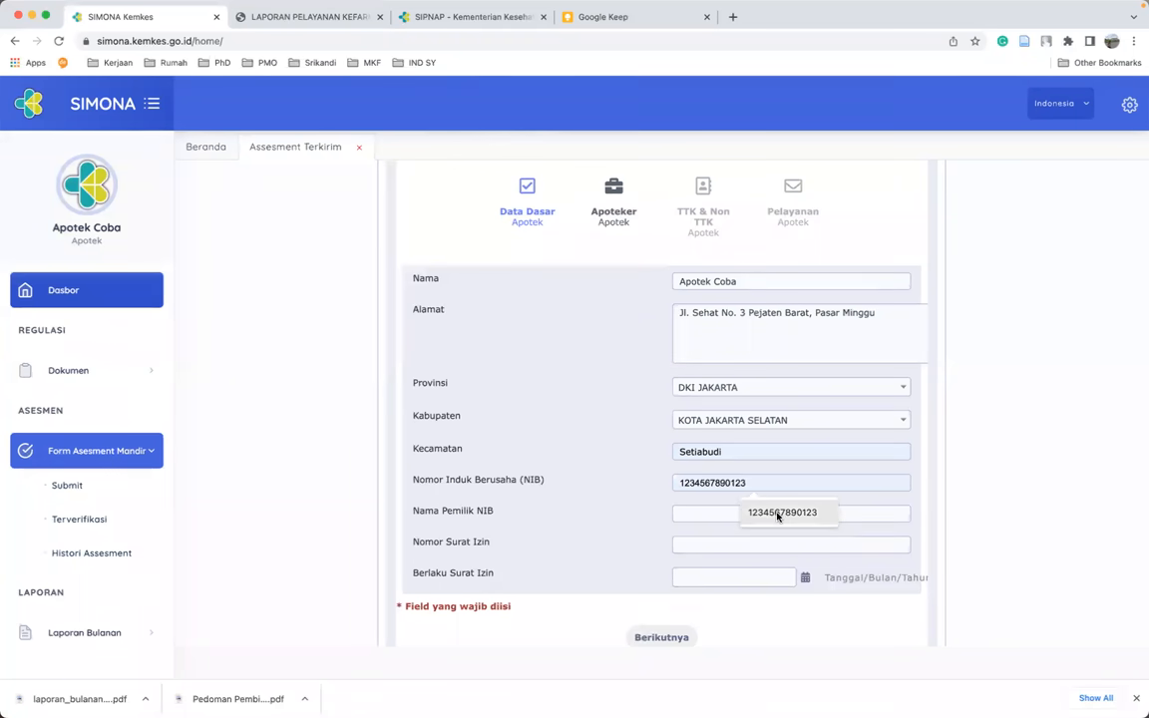
pyautogui.click(778, 512)
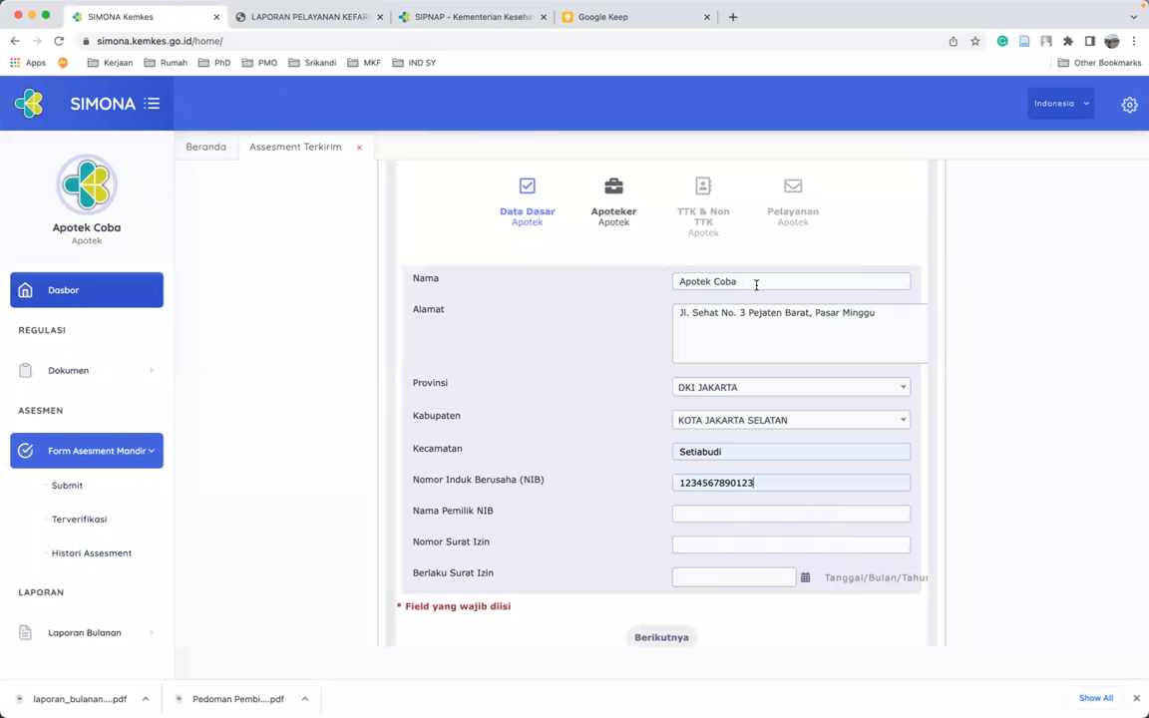
# - Enter the NIB owner's name and fill in the saved permit number
pyautogui.click(744, 513)
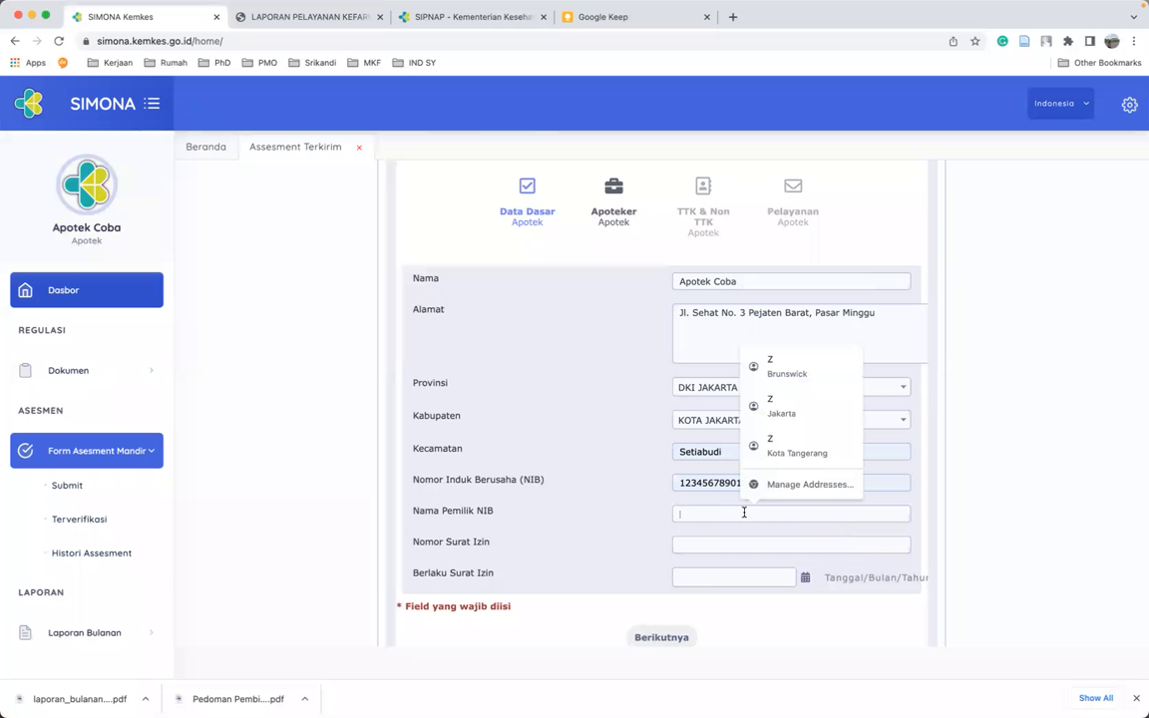
pyautogui.write('Budi')
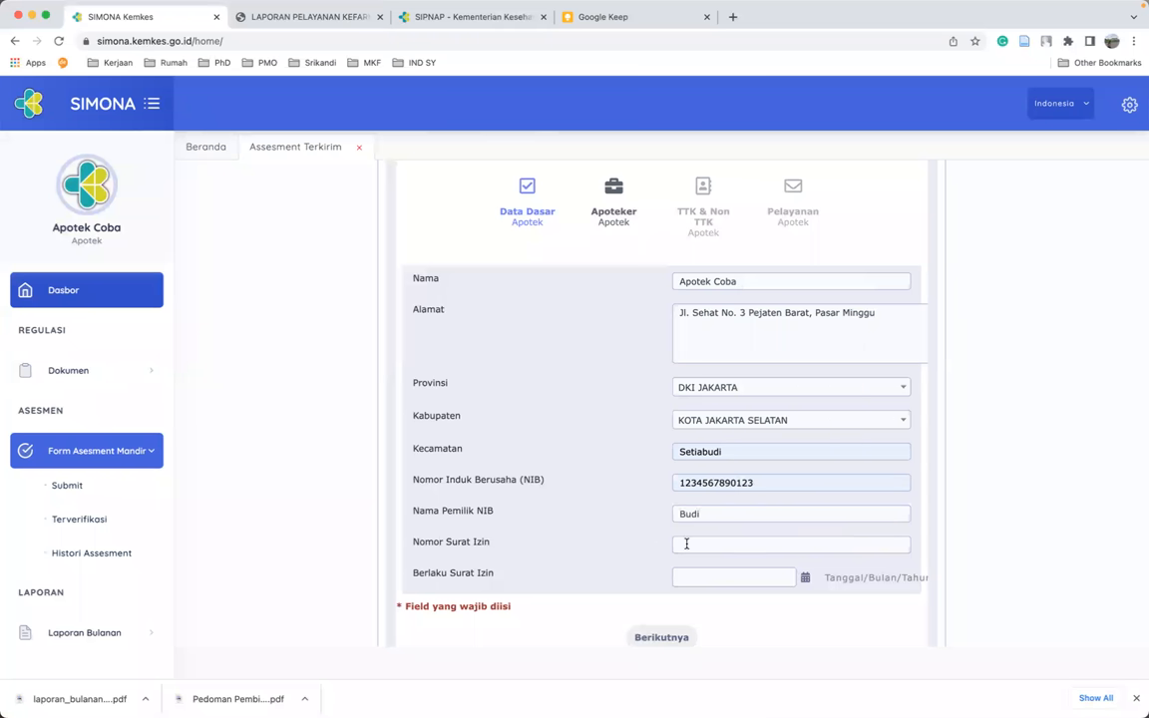
pyautogui.click(754, 544)
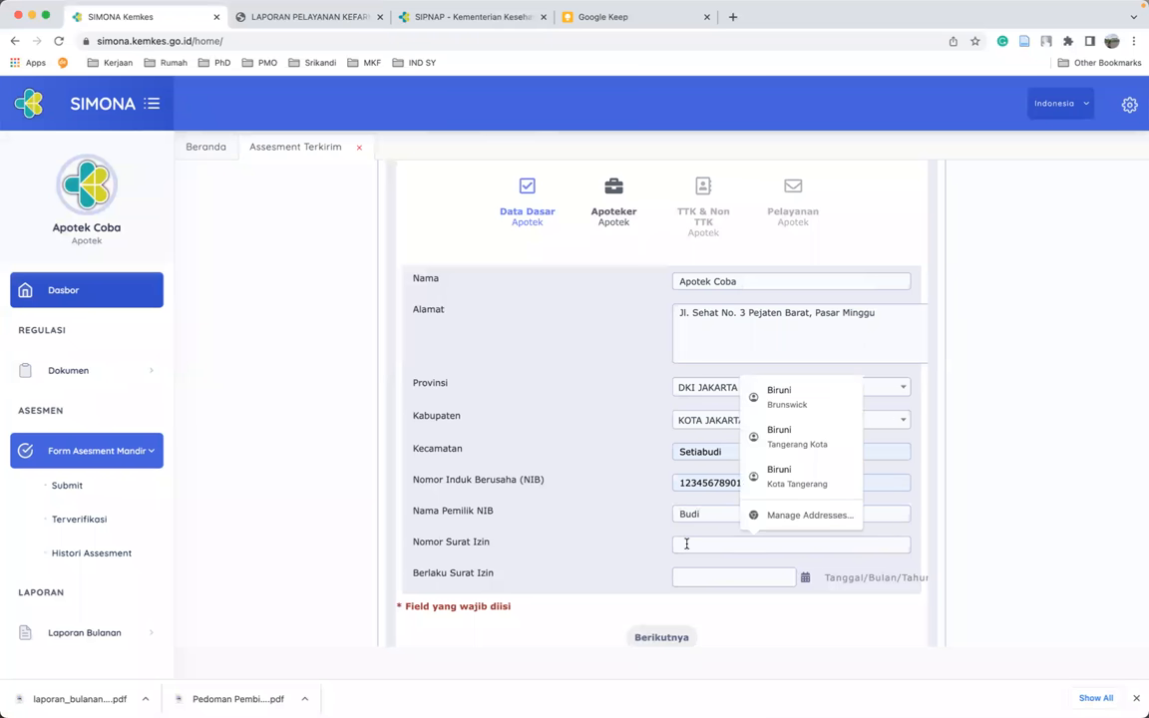
pyautogui.click(613, 541)
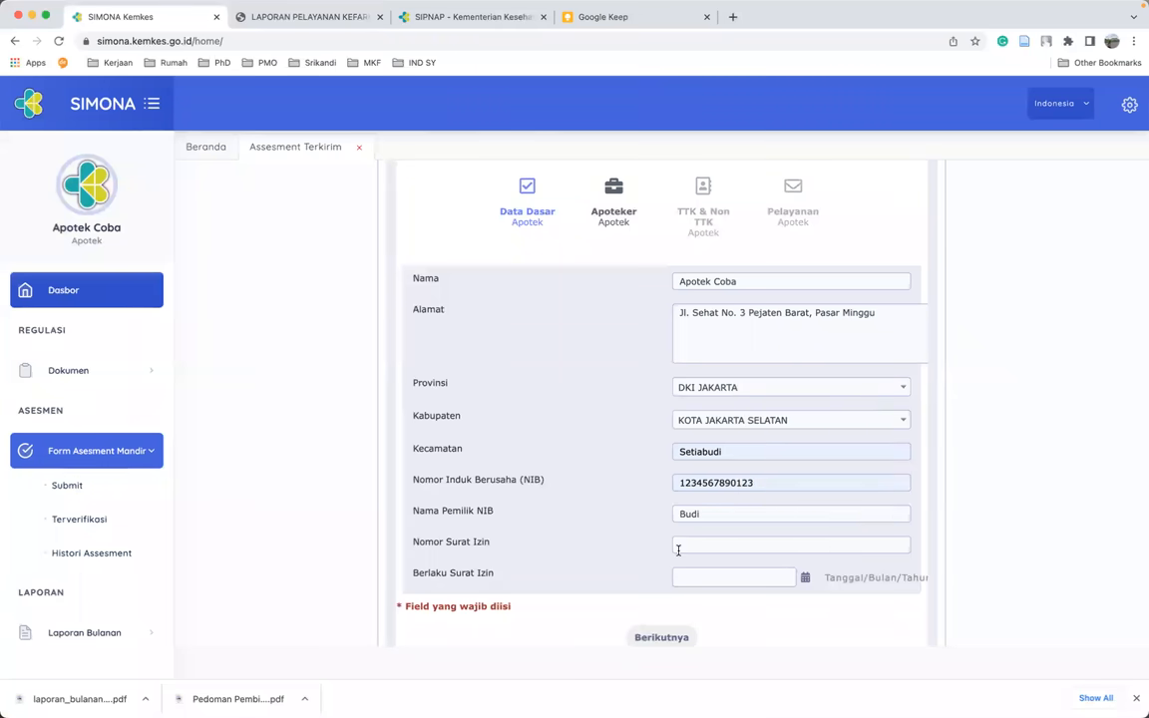
pyautogui.click(678, 550)
pyautogui.click(625, 555)
pyautogui.click(692, 545)
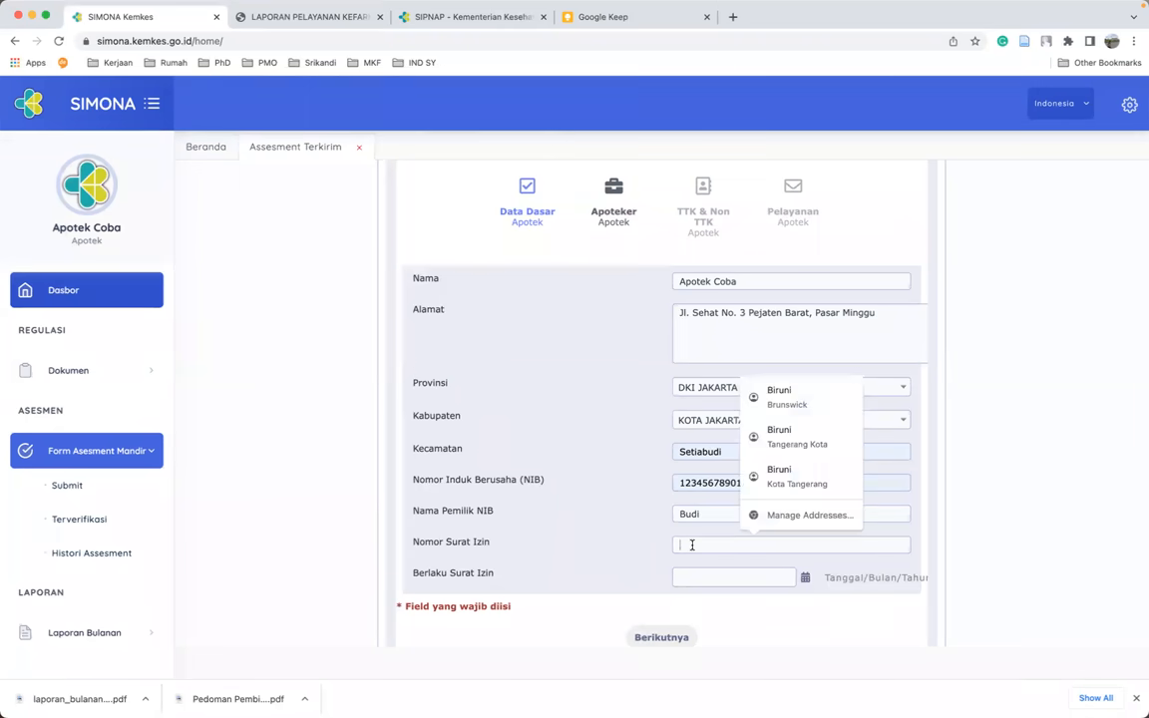
pyautogui.write('12345678901234567')
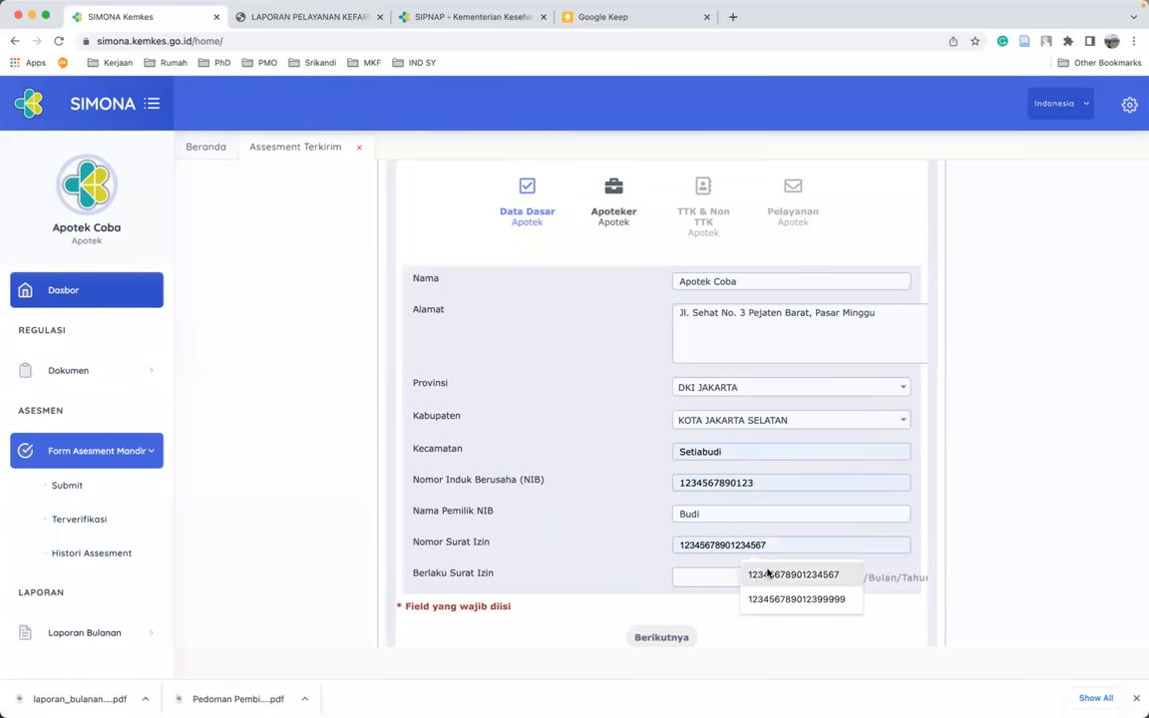
pyautogui.click(769, 578)
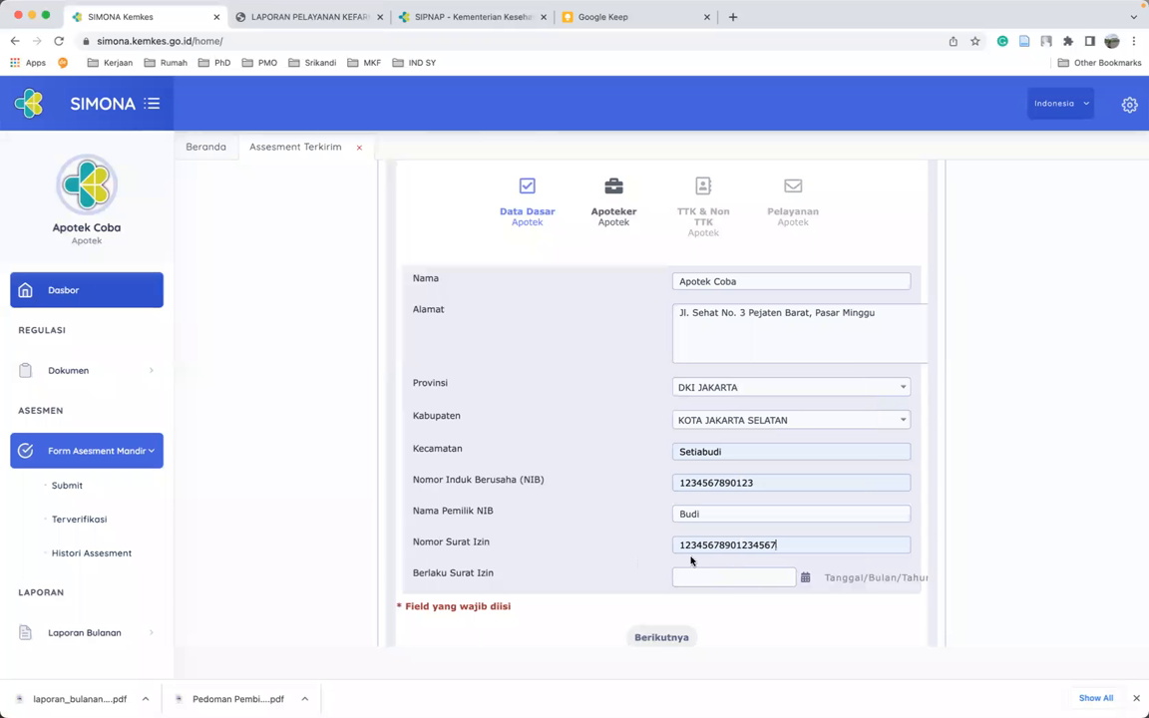
# - Set Berlaku Surat Izin to 31/03/2026 and continue to the next step
pyautogui.click(806, 580)
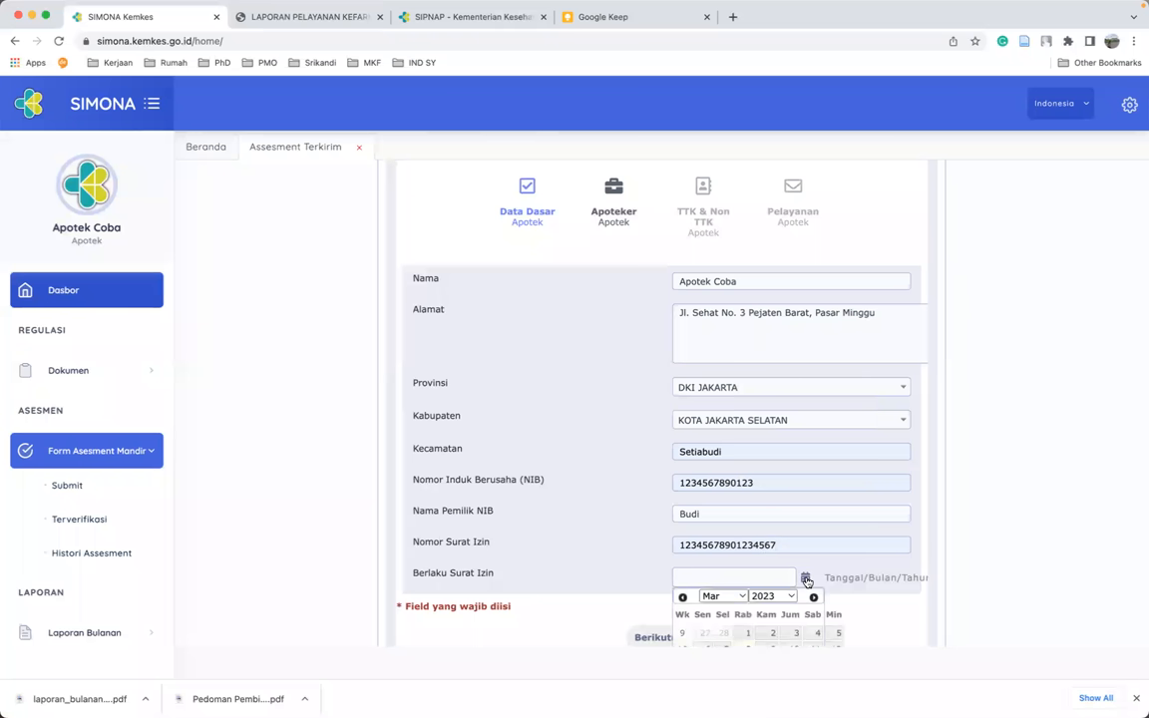
pyautogui.scroll(-3, 948, 547)
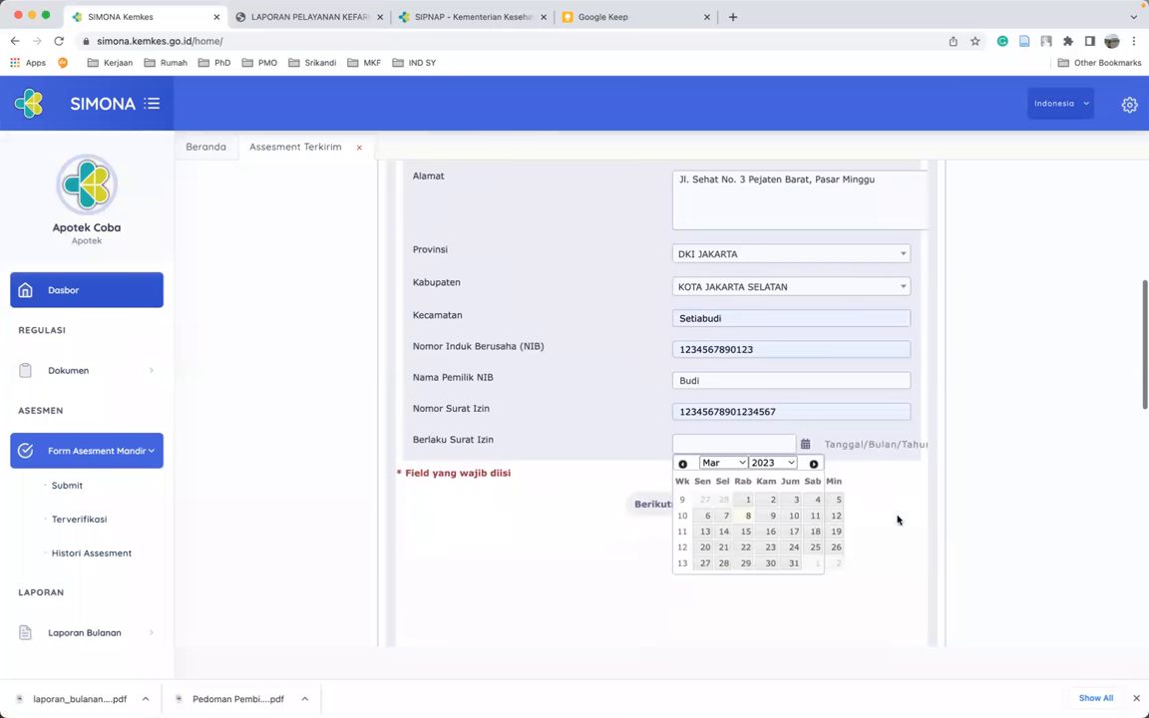
pyautogui.click(788, 462)
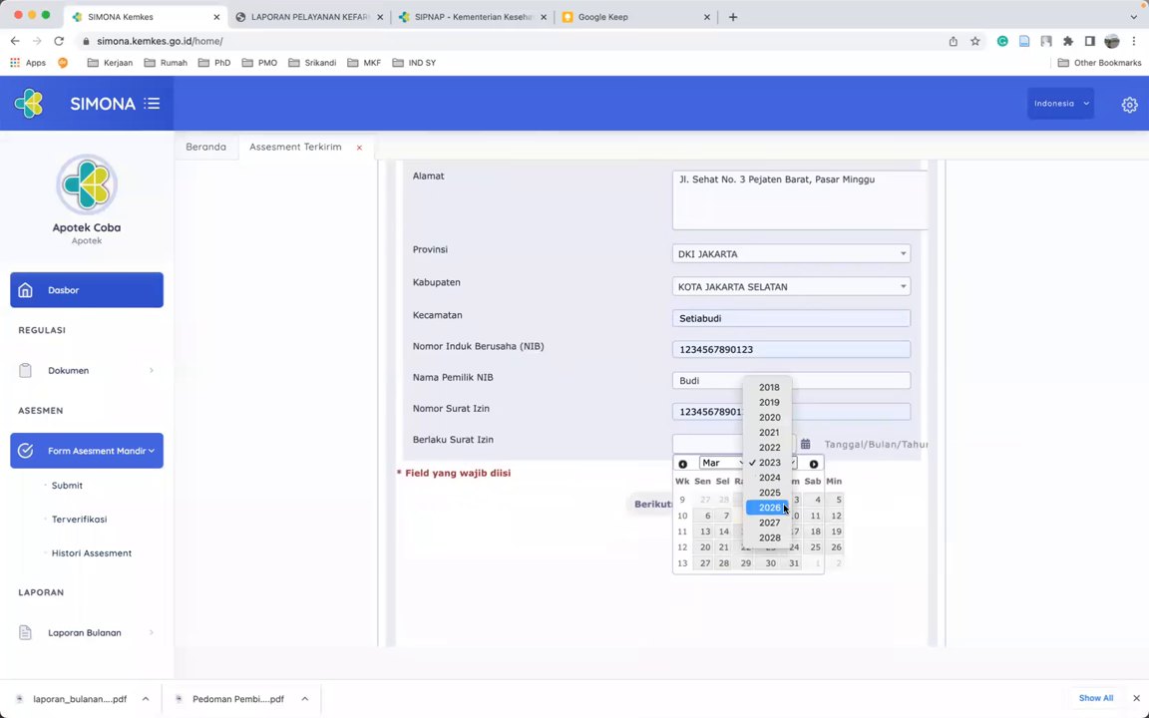
pyautogui.click(781, 506)
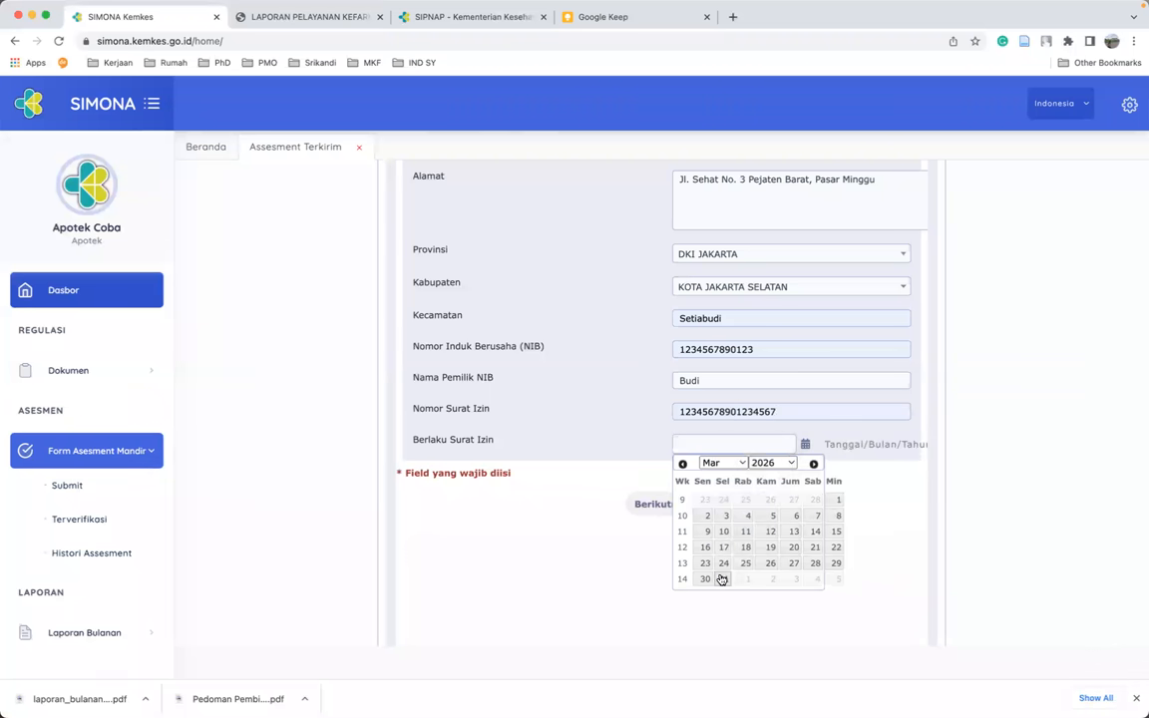
pyautogui.click(720, 580)
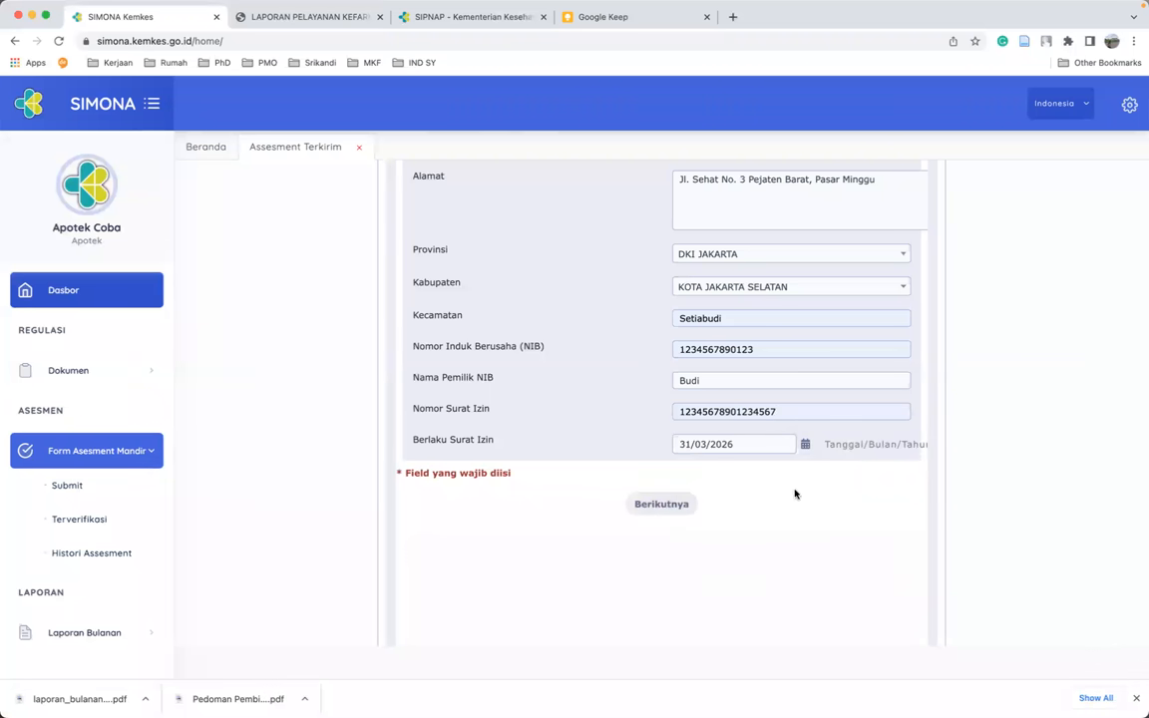
pyautogui.click(658, 505)
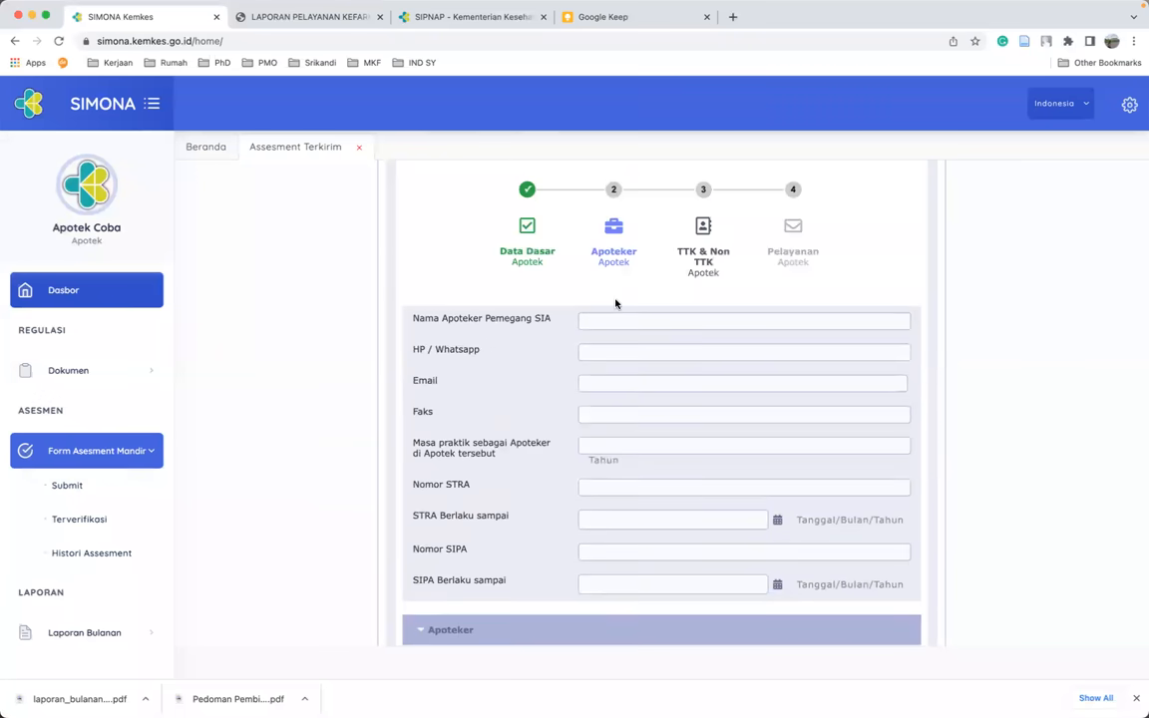
# - Fill in the pharmacist's name, phone number and e-mail address
pyautogui.click(610, 321)
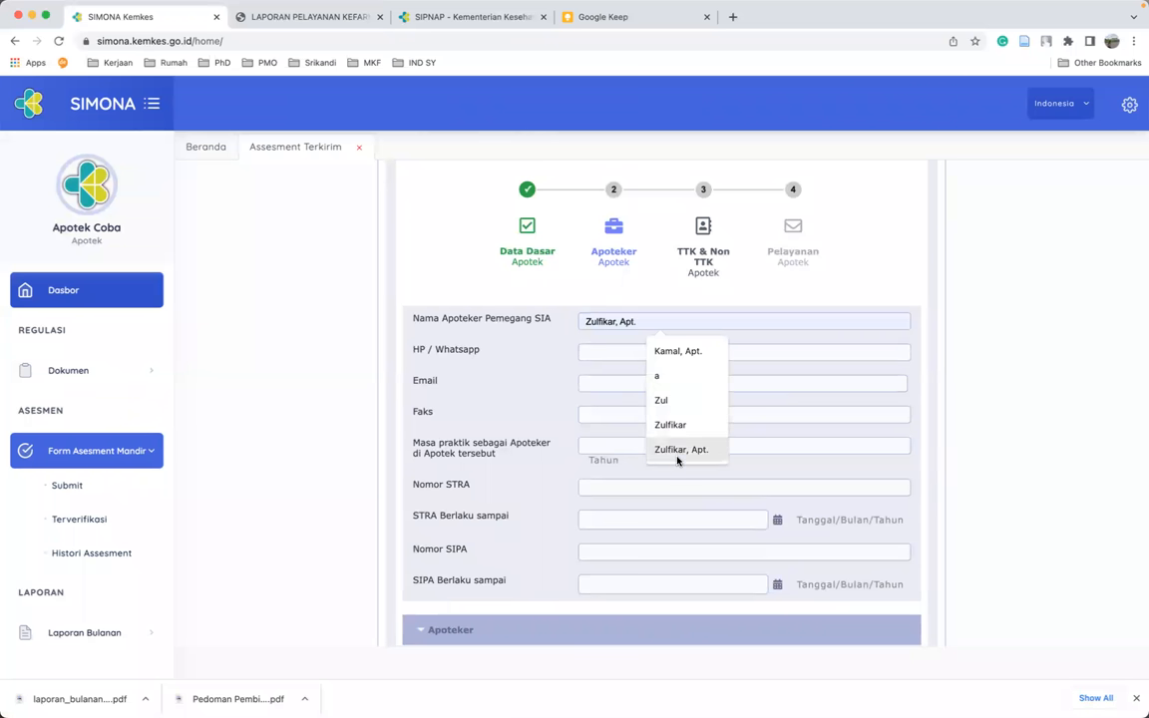
pyautogui.click(679, 451)
pyautogui.click(602, 354)
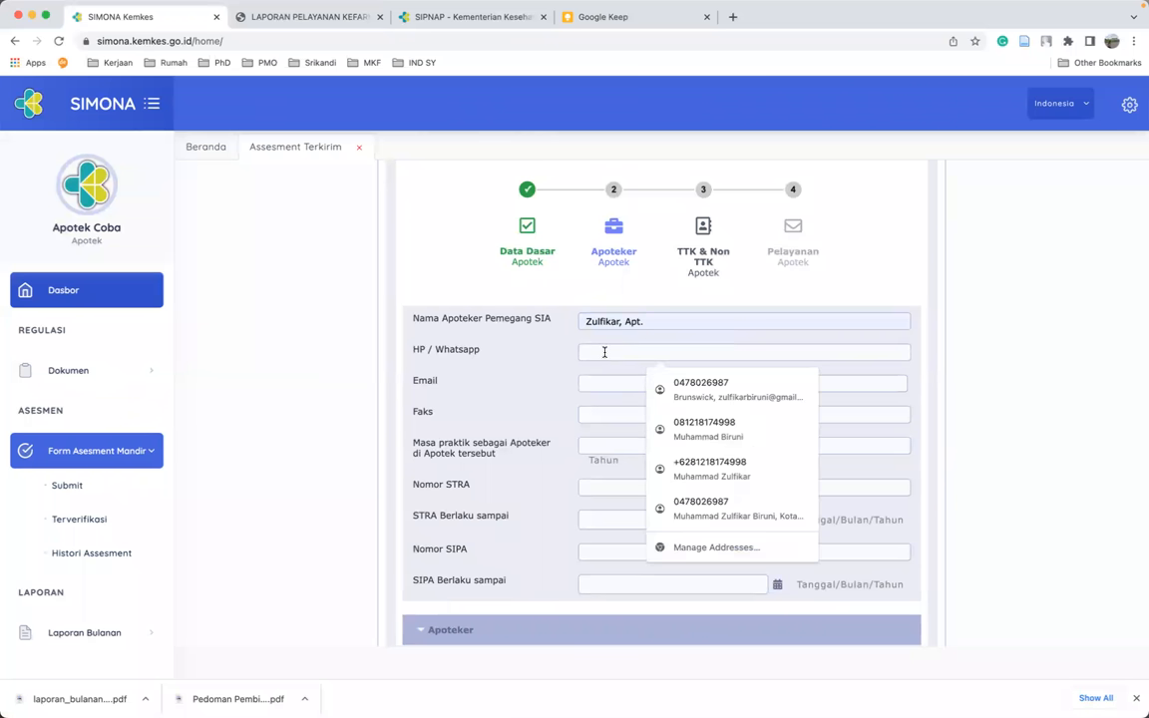
pyautogui.click(606, 369)
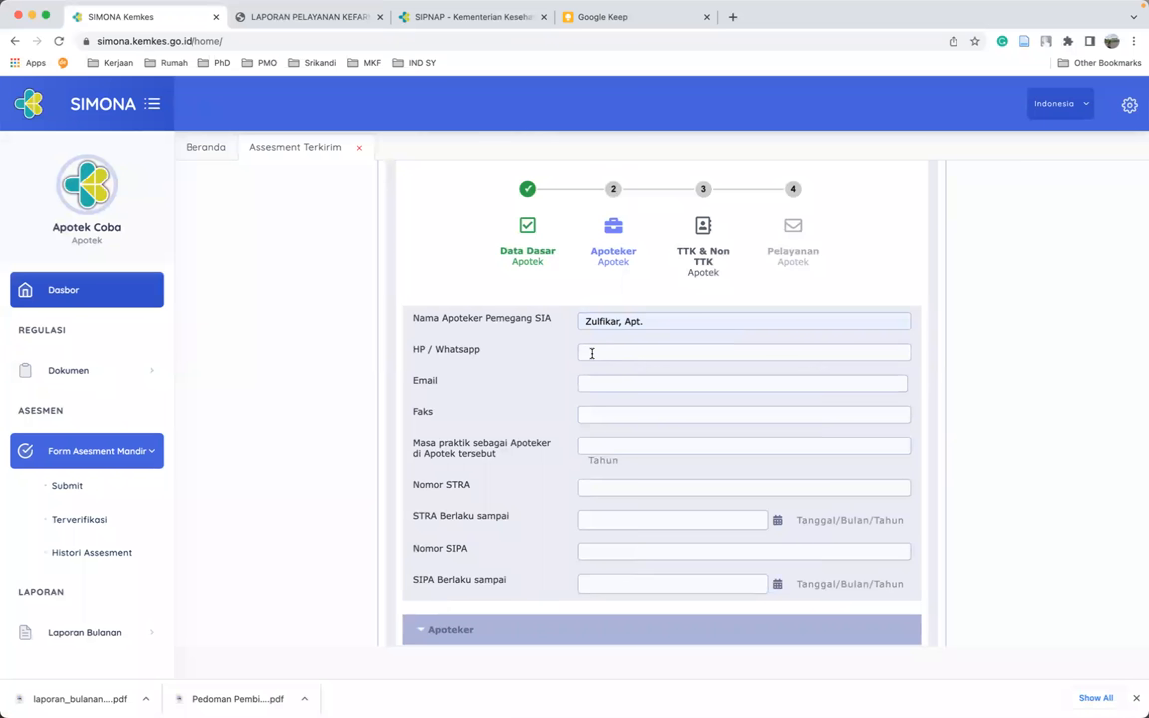
pyautogui.click(592, 353)
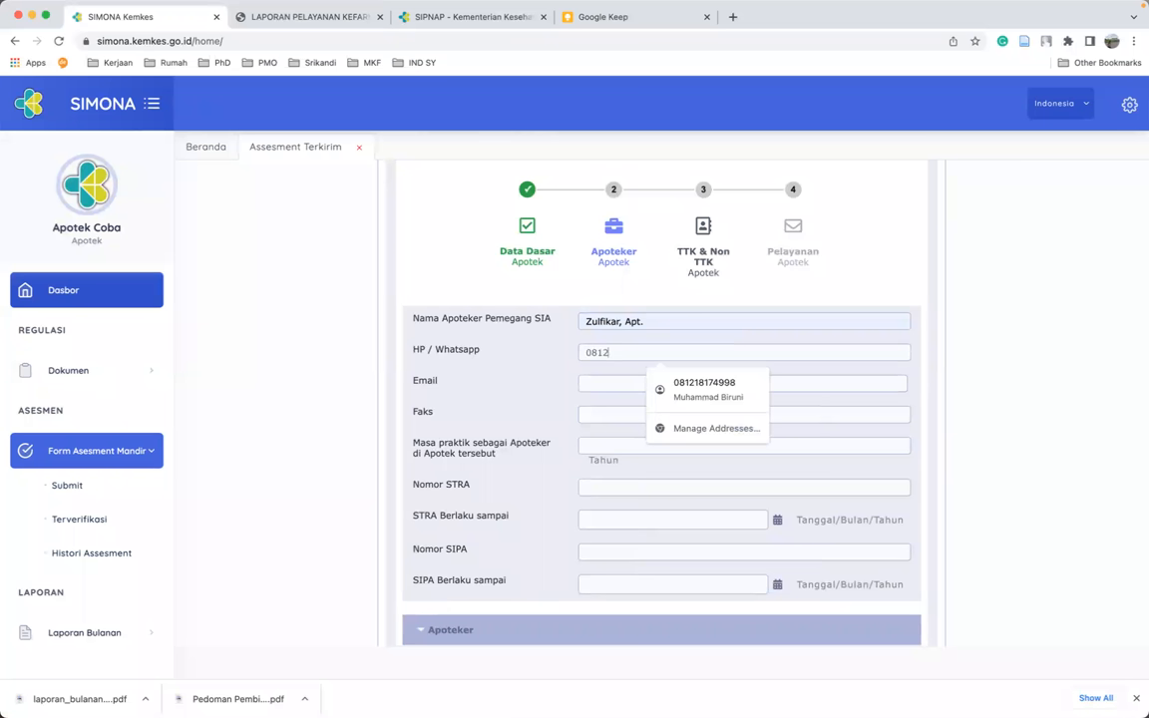
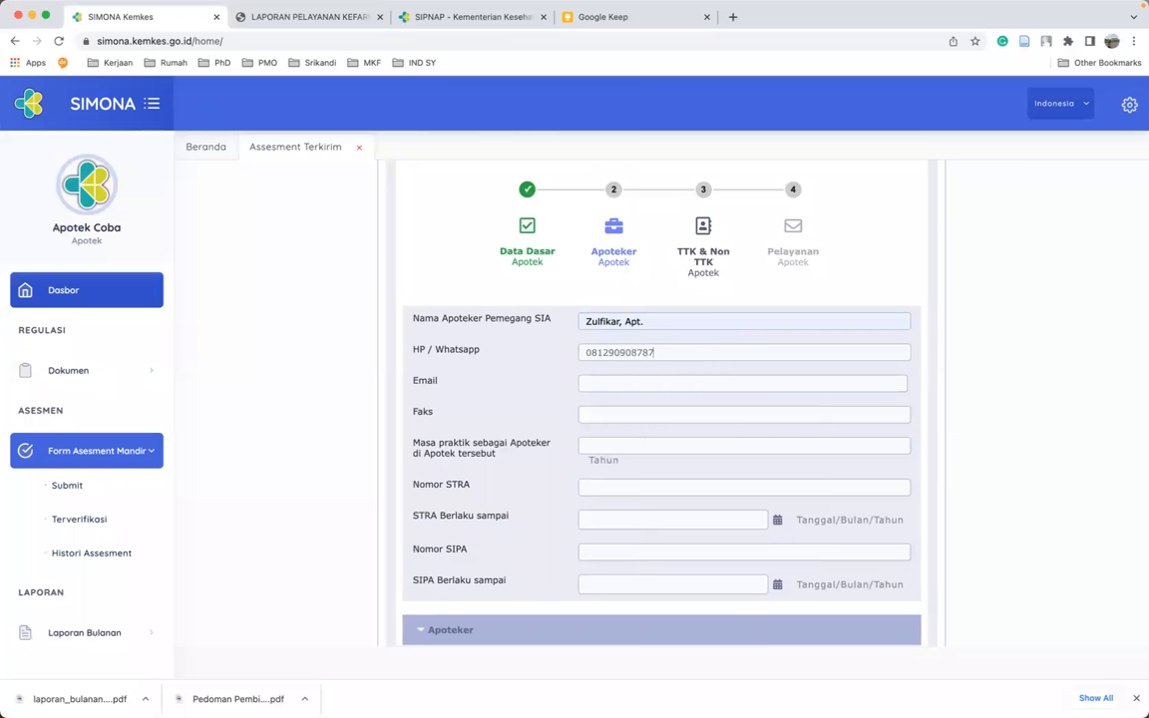
pyautogui.click(598, 385)
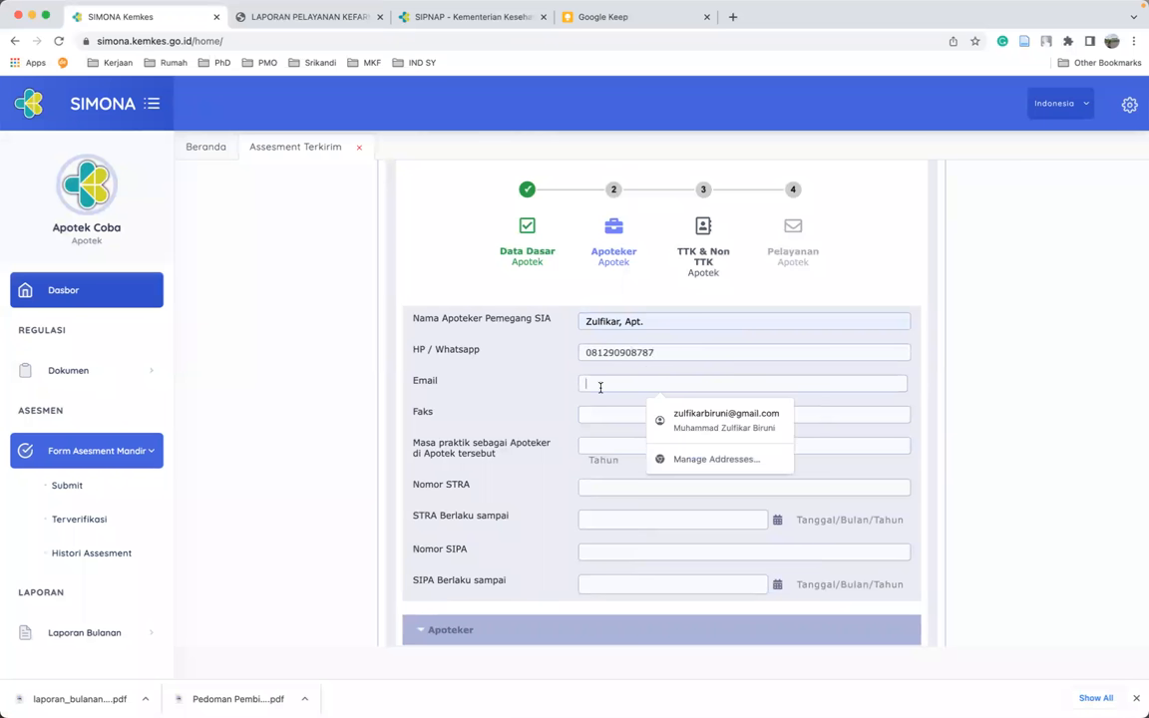
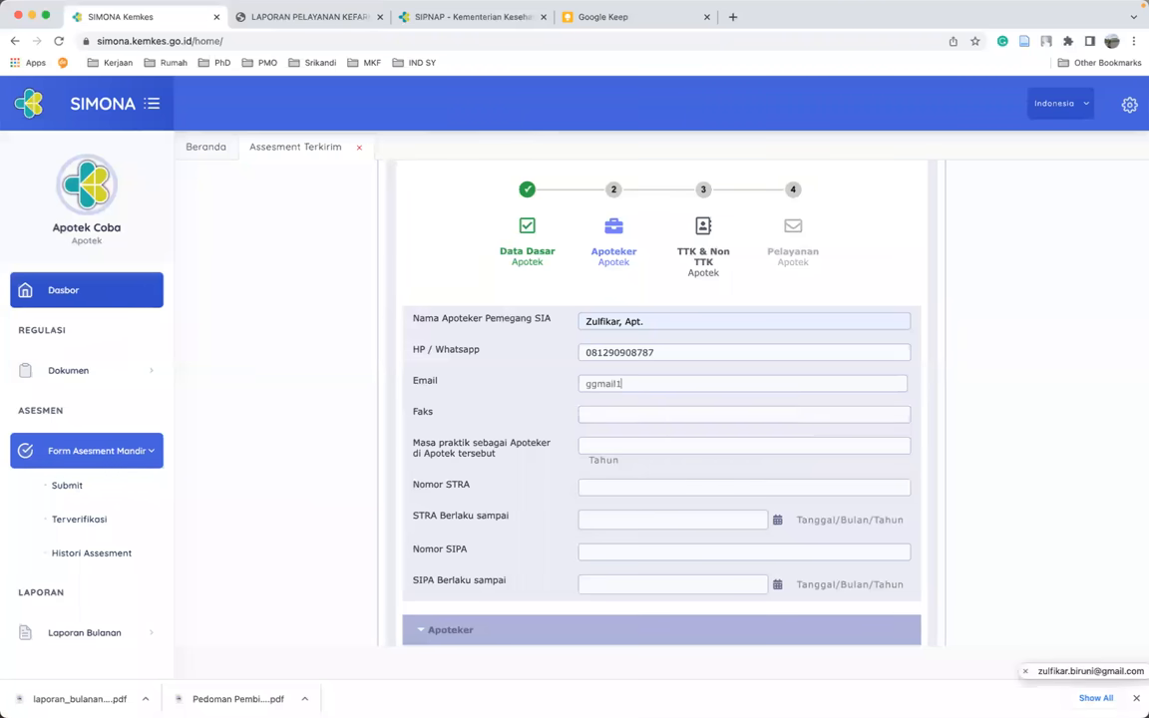
# - Set Faks to '-', practice length to 2 years, and pick the saved STRA number
pyautogui.click(615, 414)
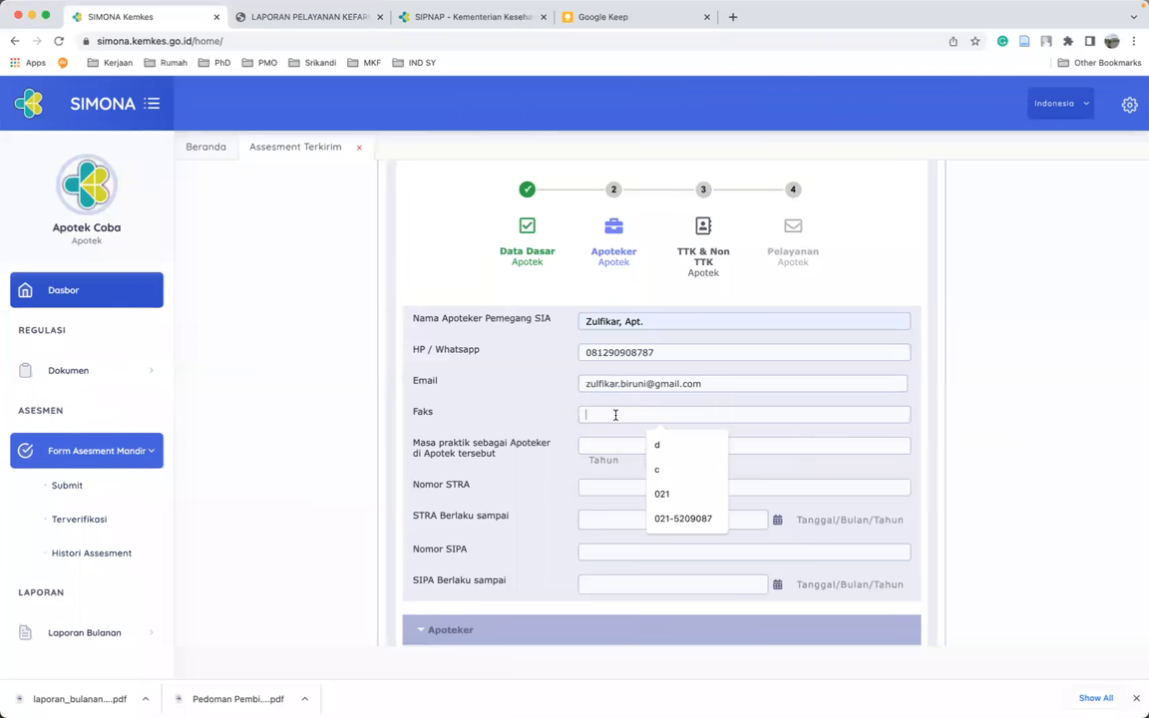
pyautogui.write('-')
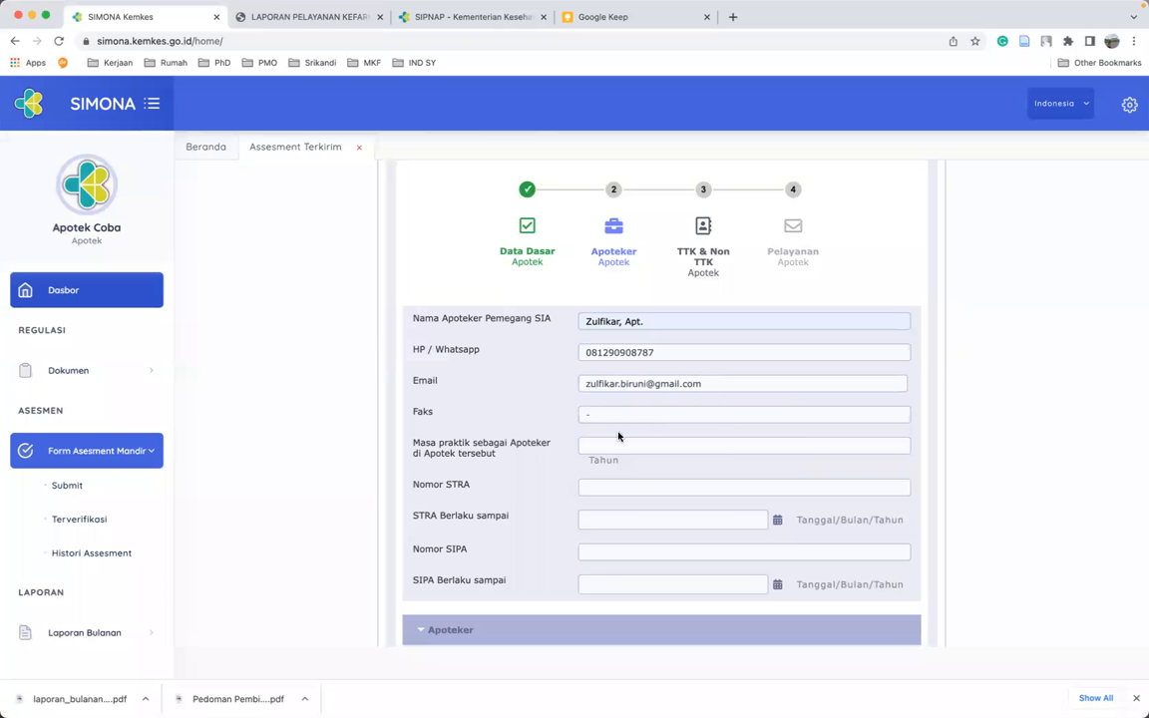
pyautogui.click(621, 437)
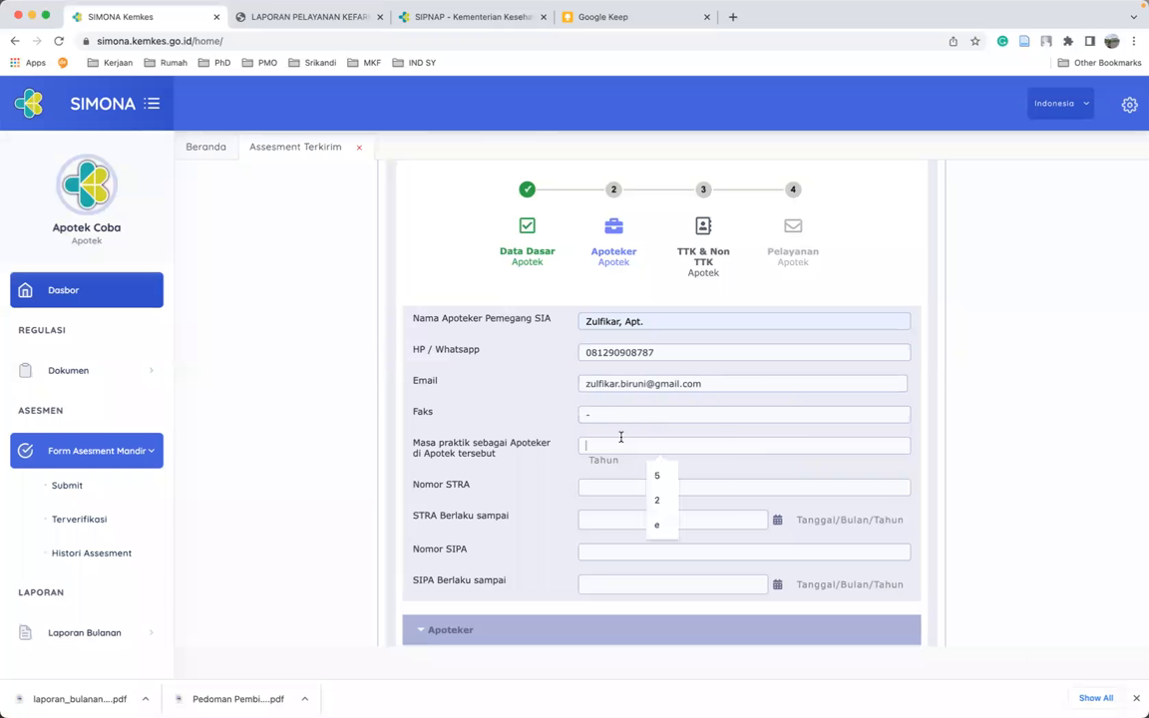
pyautogui.write('2')
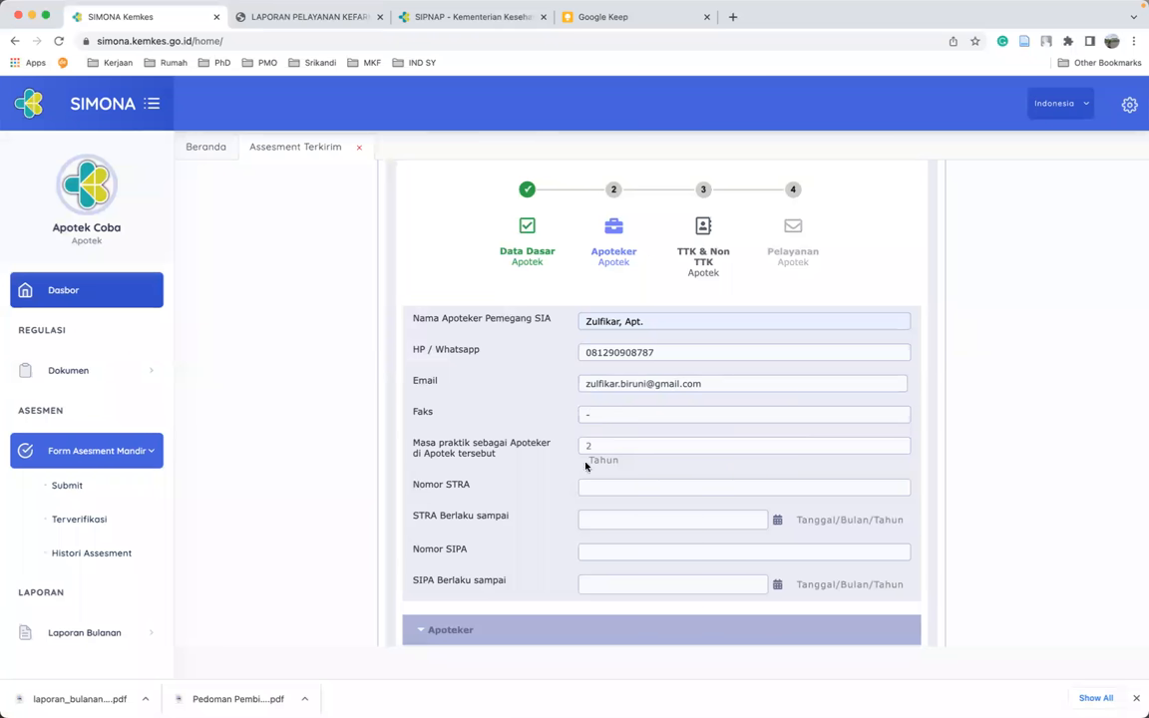
pyautogui.click(593, 489)
pyautogui.write('STRA-ITB-2016-123456')
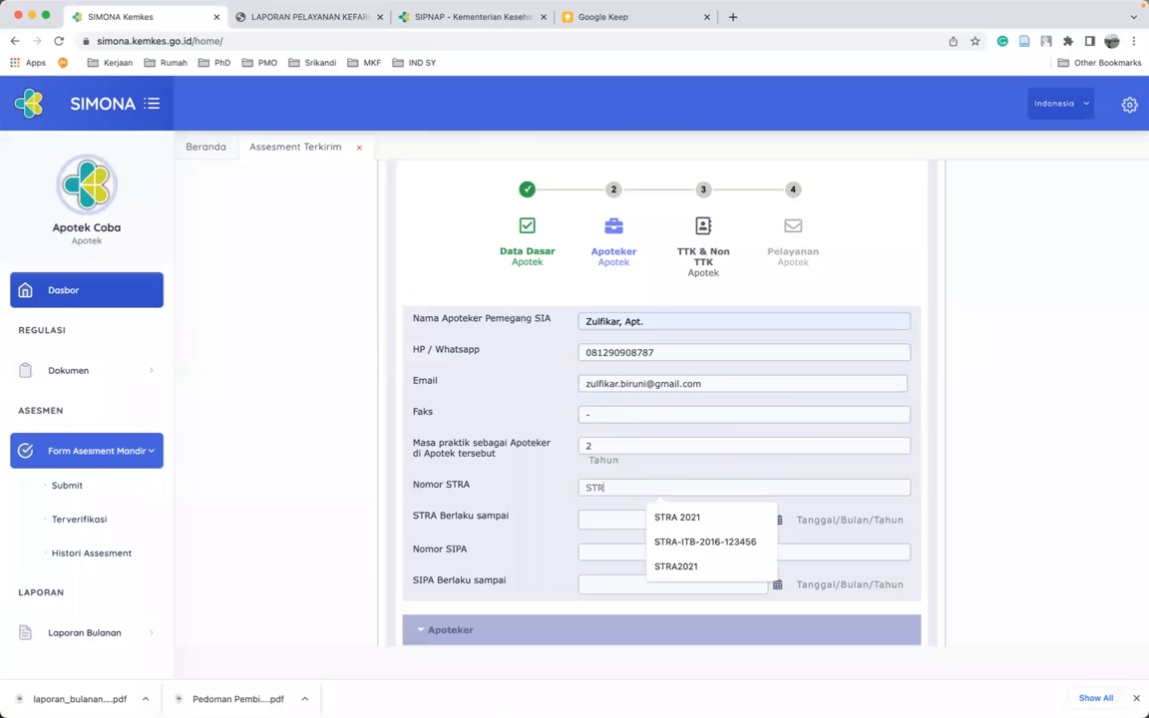
pyautogui.click(692, 544)
pyautogui.scroll(-1, 586, 522)
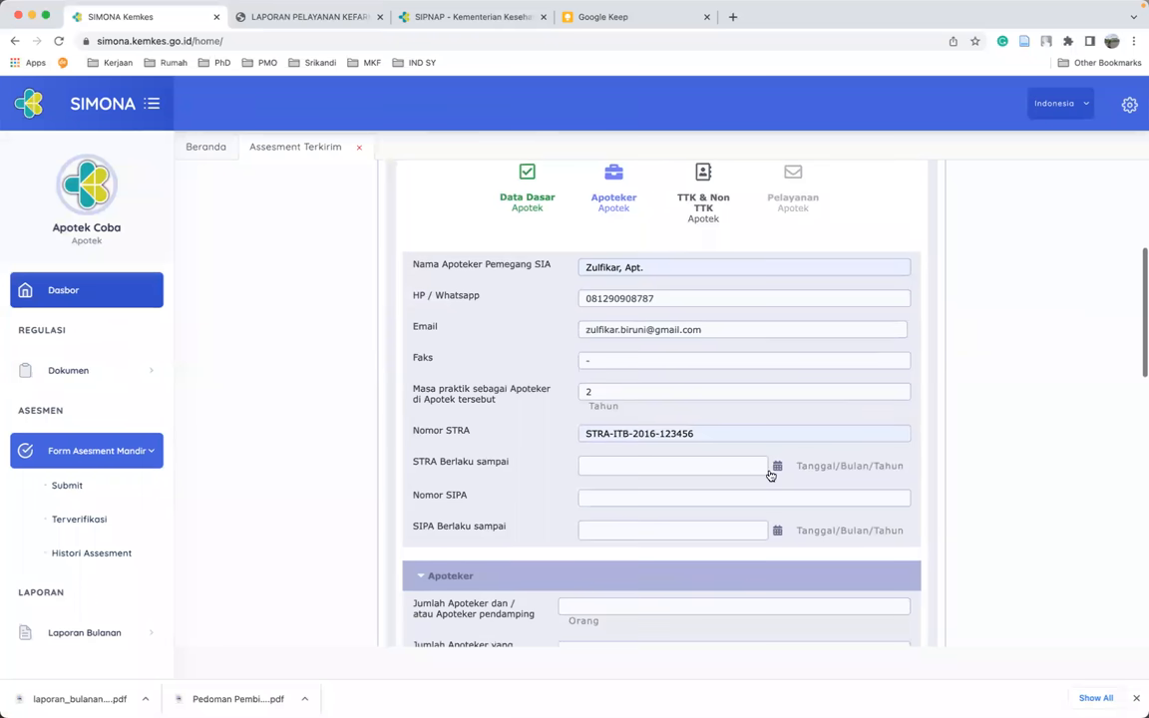
# - Set the STRA Berlaku sampai date to 31/03/2026
pyautogui.click(778, 469)
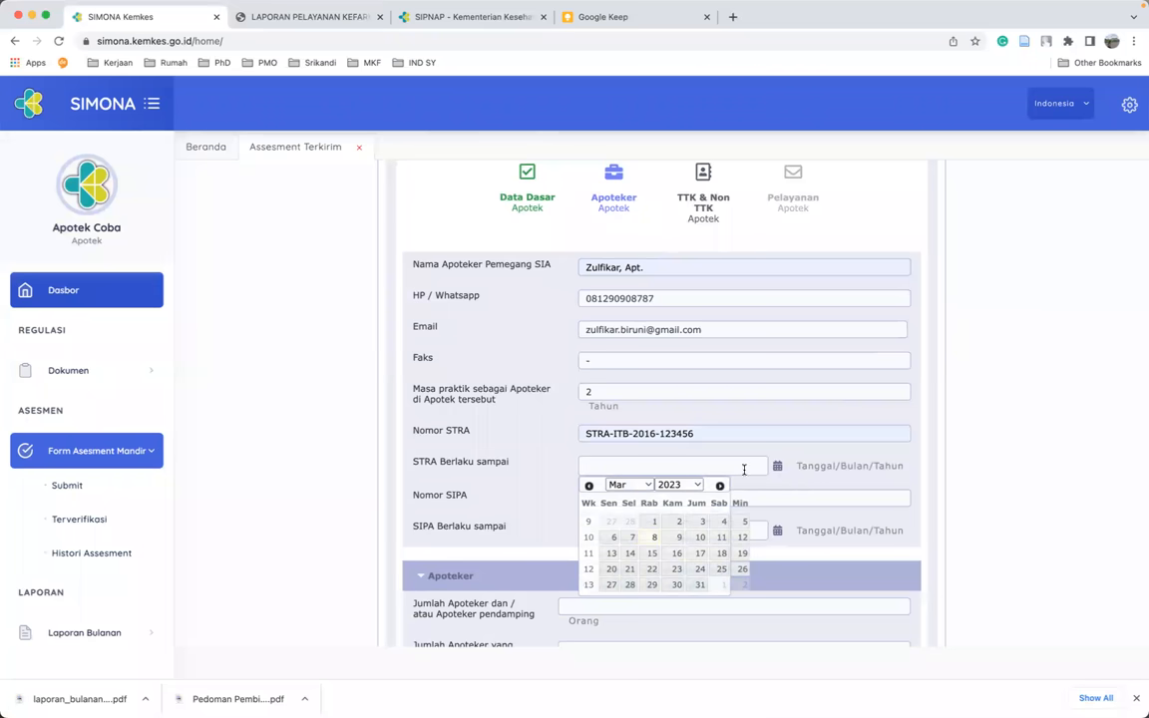
pyautogui.click(697, 487)
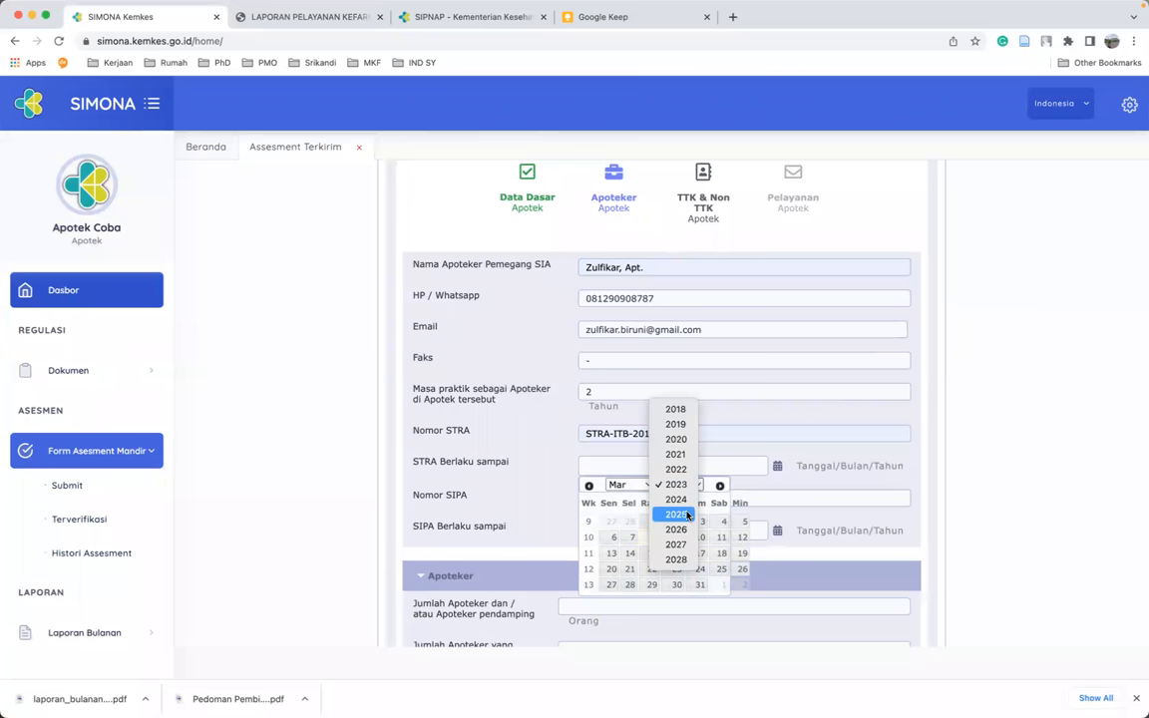
pyautogui.click(676, 529)
pyautogui.click(631, 601)
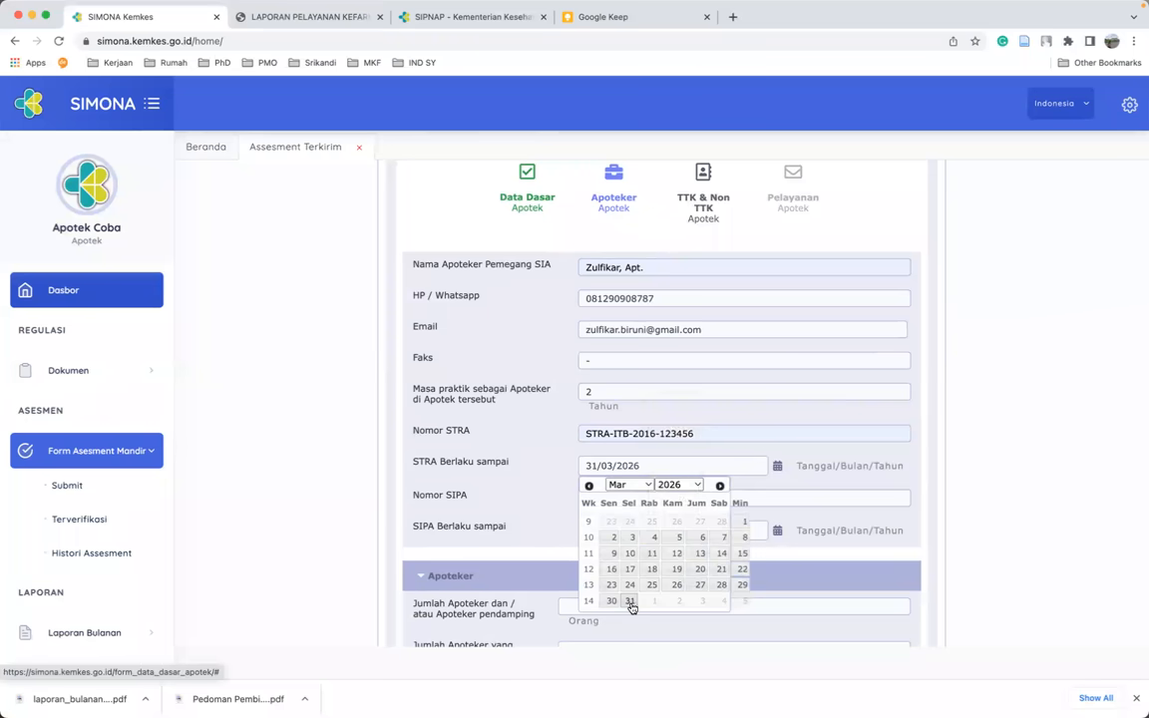
# - Fill in the saved SIPA number and set its validity to 31/03/2026
pyautogui.click(648, 497)
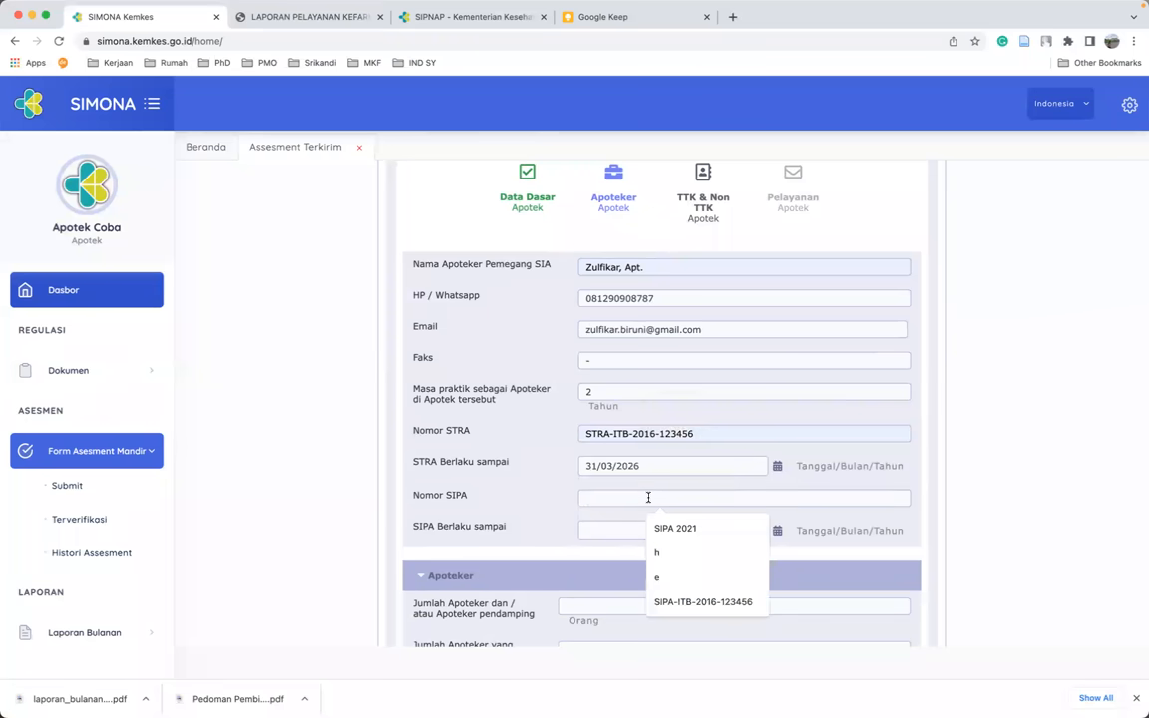
pyautogui.click(695, 601)
pyautogui.click(753, 532)
pyautogui.click(778, 531)
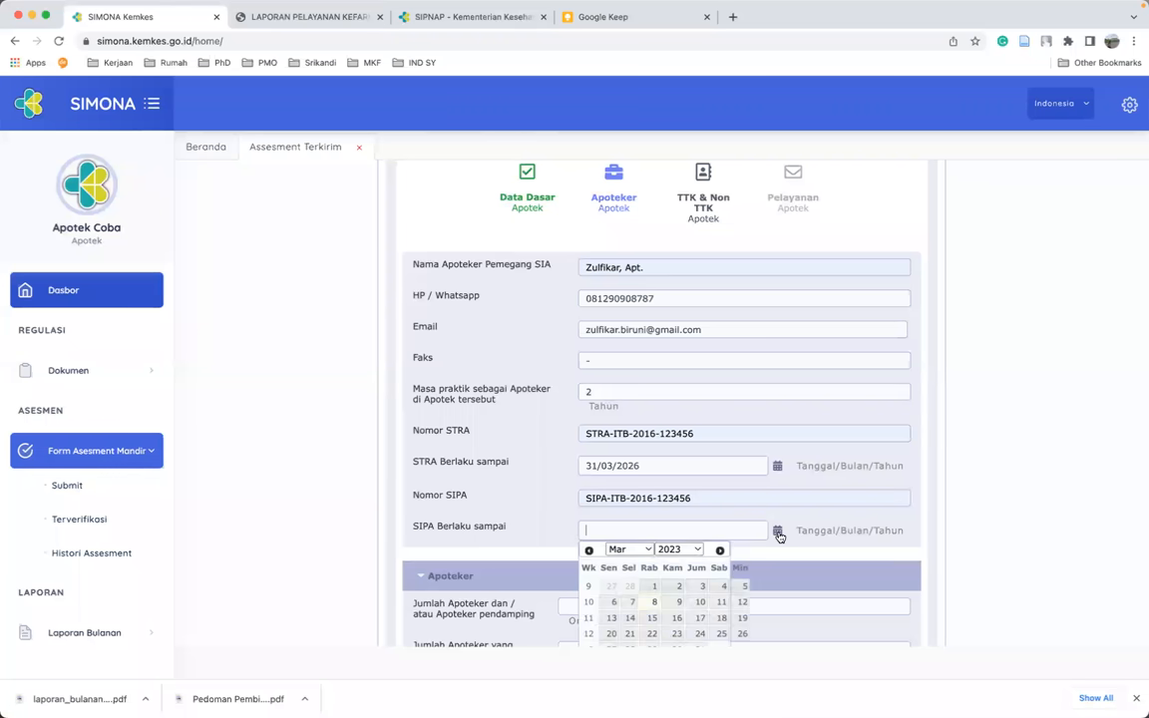
pyautogui.click(687, 549)
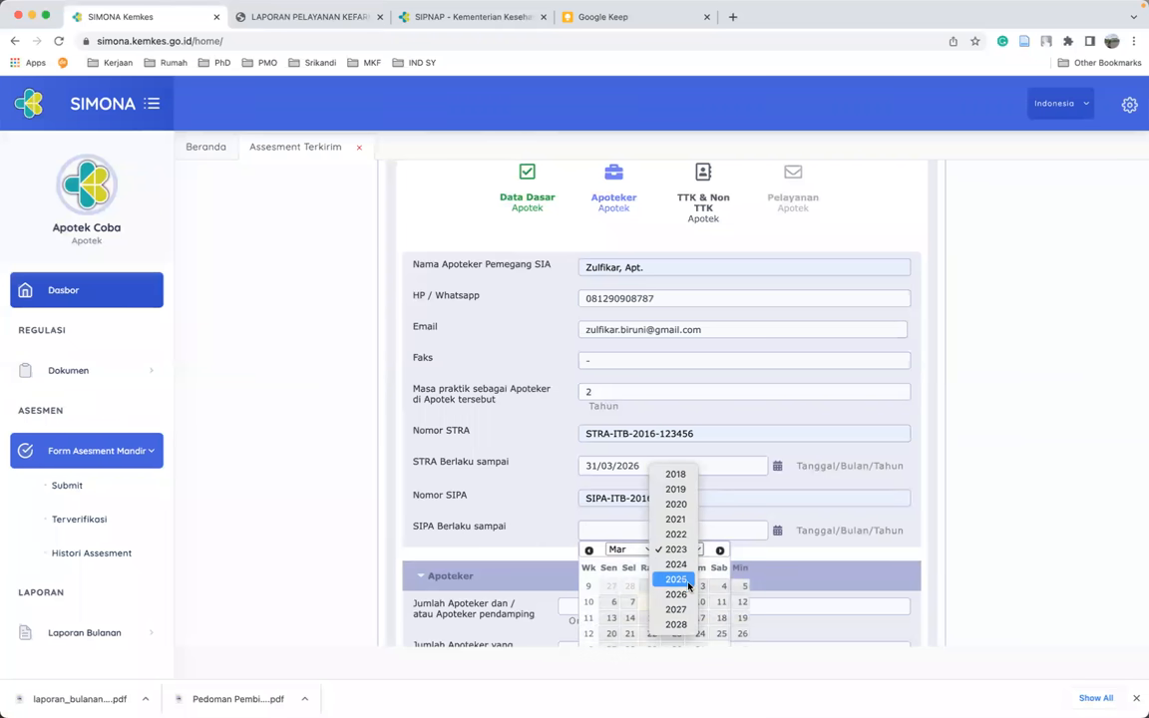
pyautogui.click(693, 595)
pyautogui.scroll(-2, 649, 584)
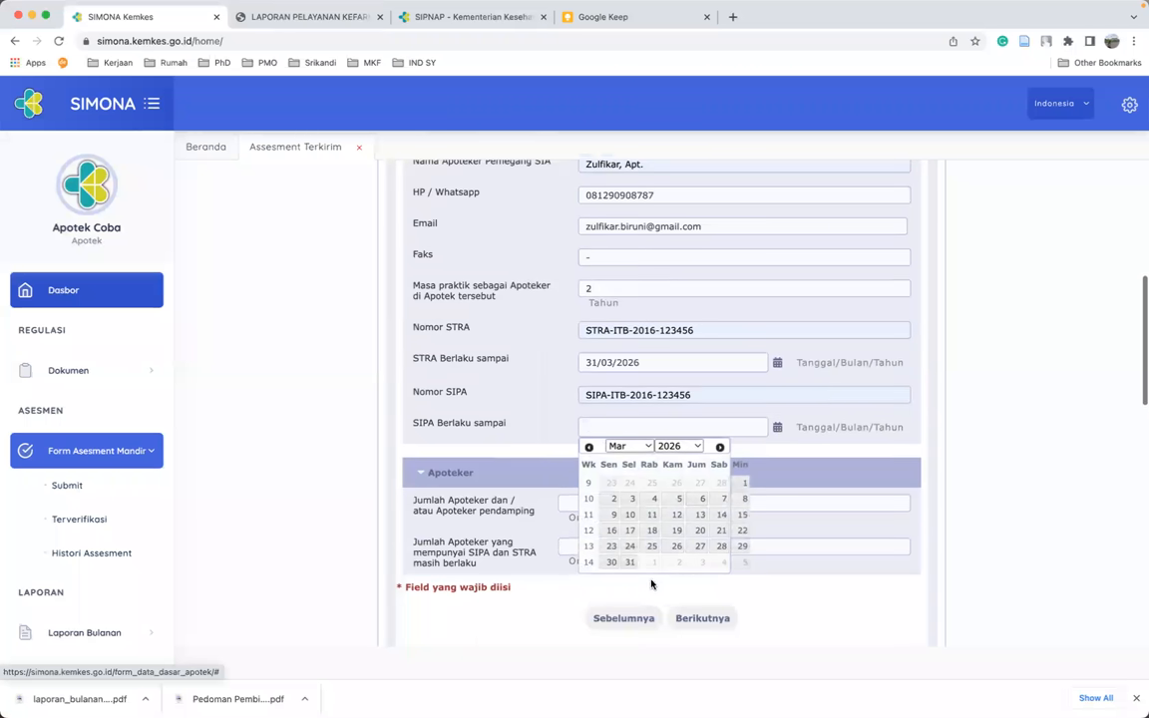
pyautogui.click(632, 564)
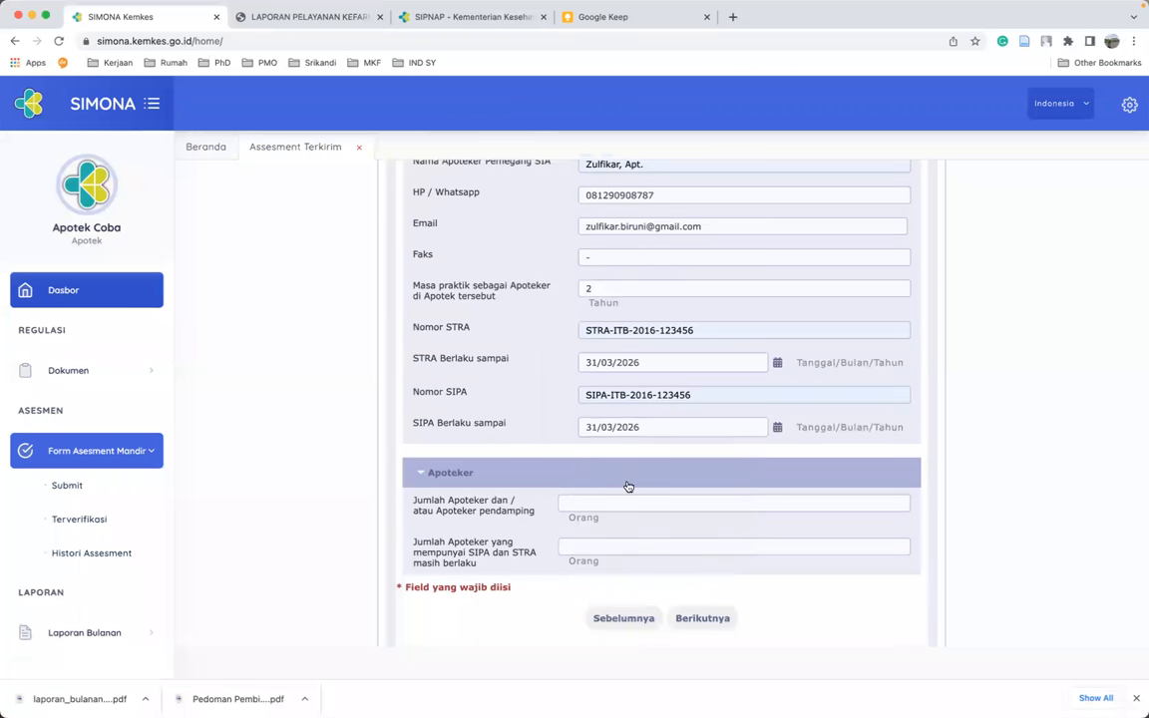
pyautogui.scroll(-1, 605, 496)
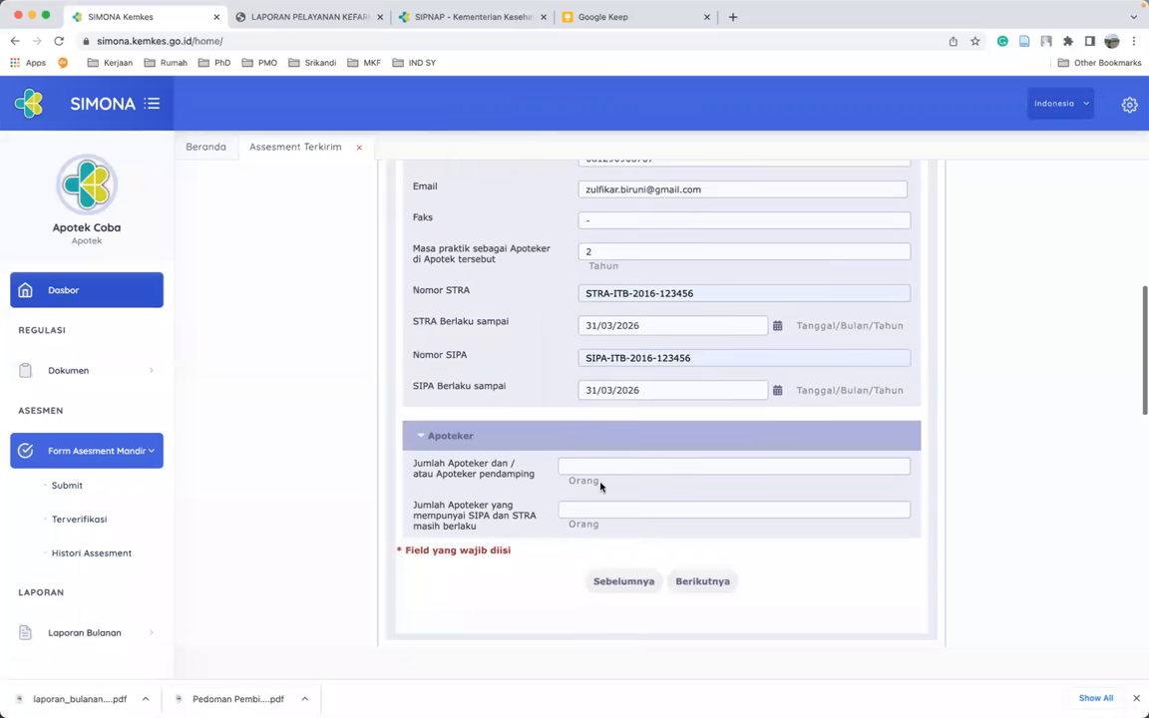
# - Enter 2 in Jumlah Apoteker and 1 with valid SIPA/STRA, then proceed to TTK & Non TTK
pyautogui.click(580, 466)
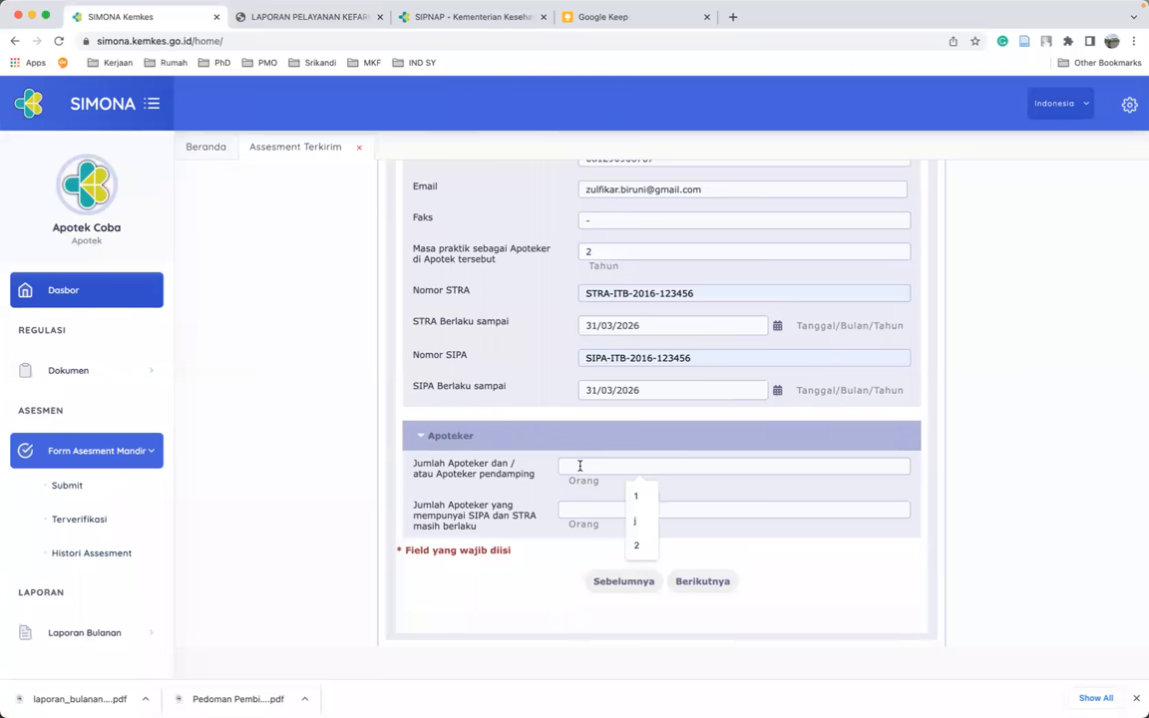
pyautogui.click(769, 492)
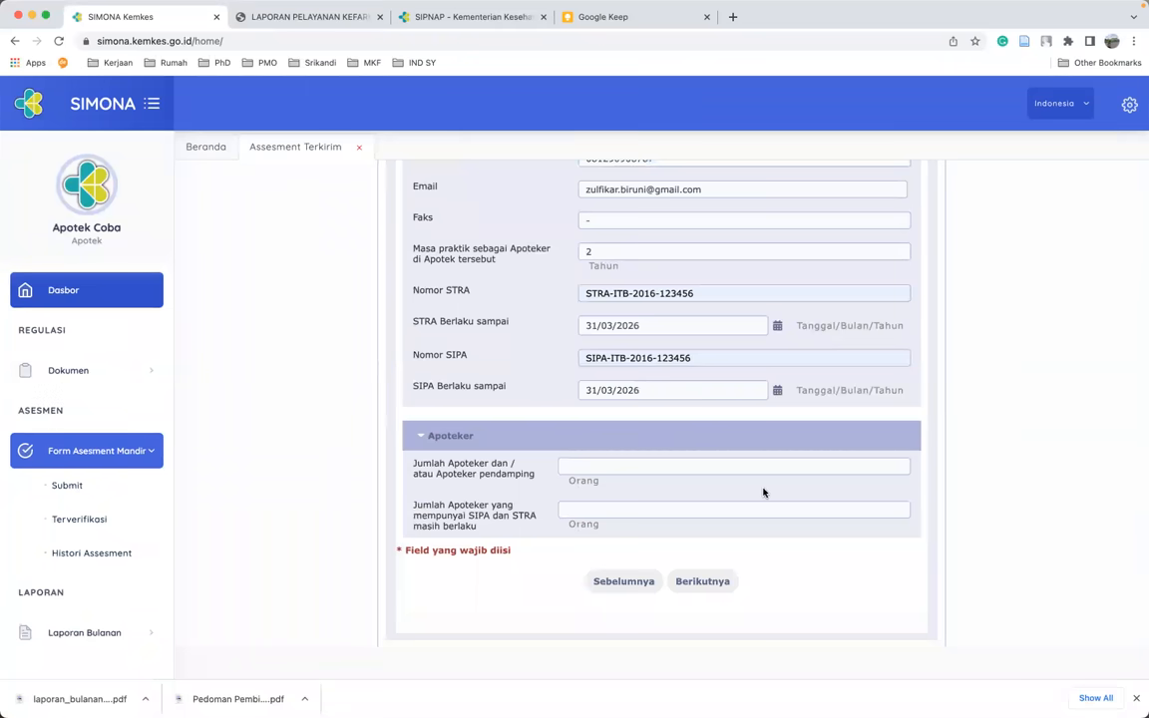
pyautogui.click(627, 463)
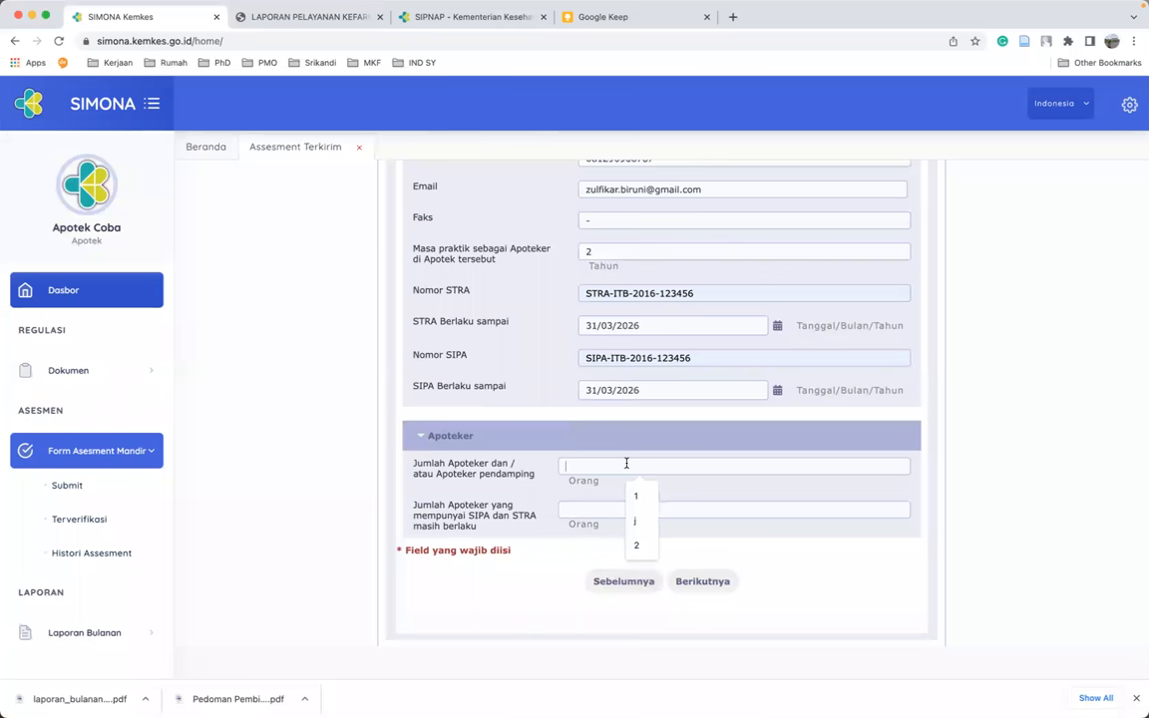
pyautogui.write('2')
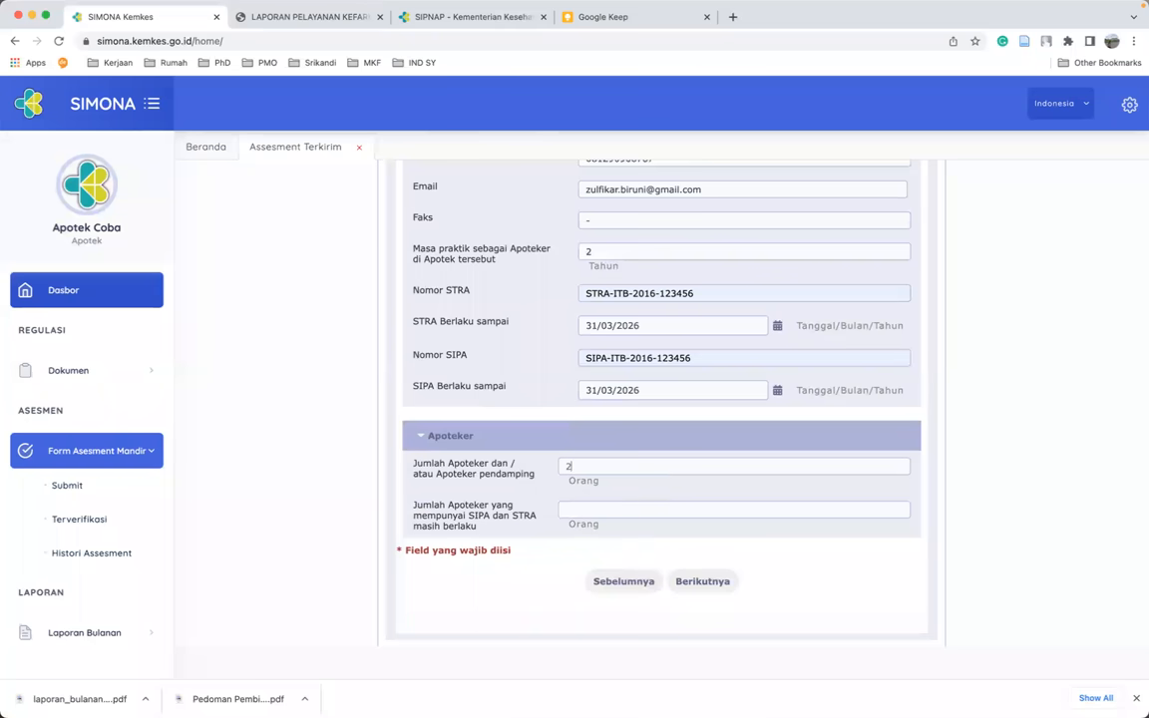
pyautogui.click(609, 506)
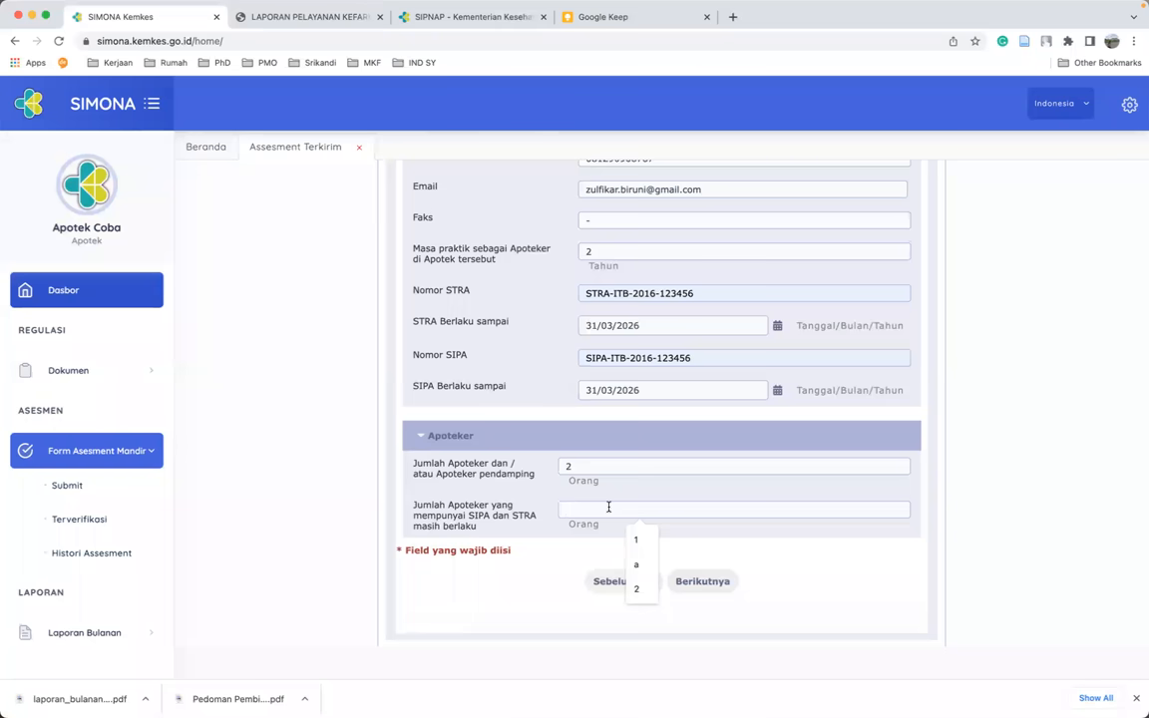
pyautogui.write('1')
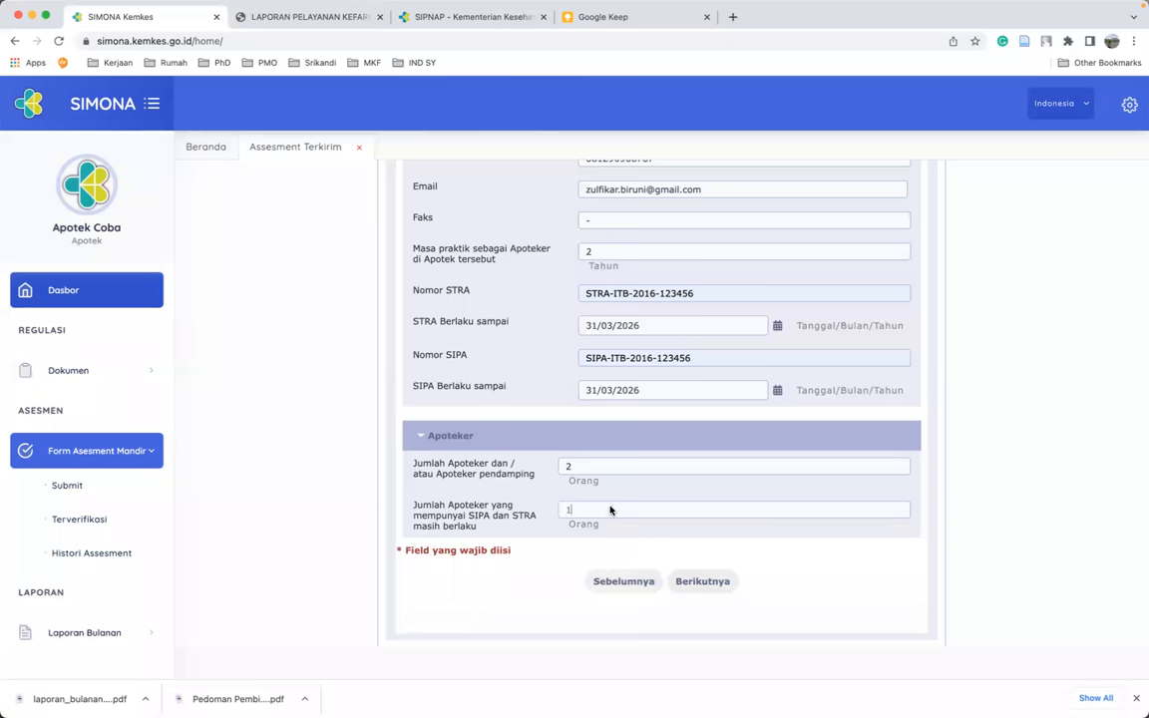
pyautogui.click(725, 586)
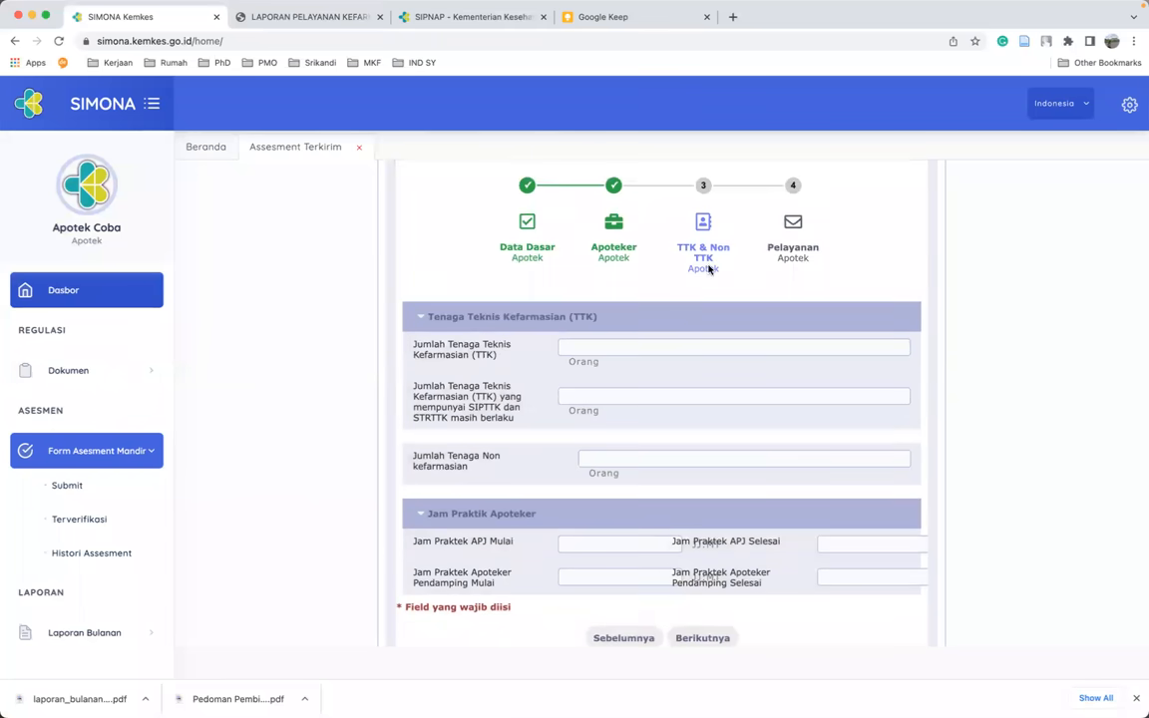
# - Record Jumlah TTK 2, 1 with valid SIPTTK/STRTTK, and 3 non-pharmacy staff
pyautogui.click(615, 347)
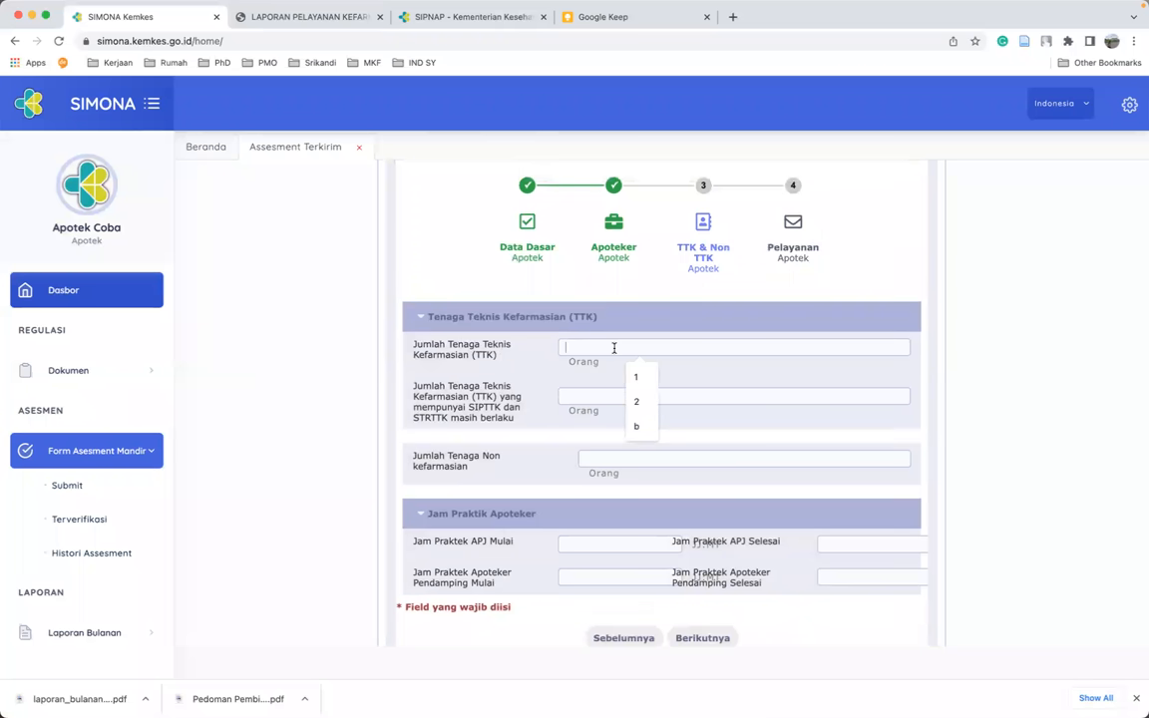
pyautogui.click(636, 401)
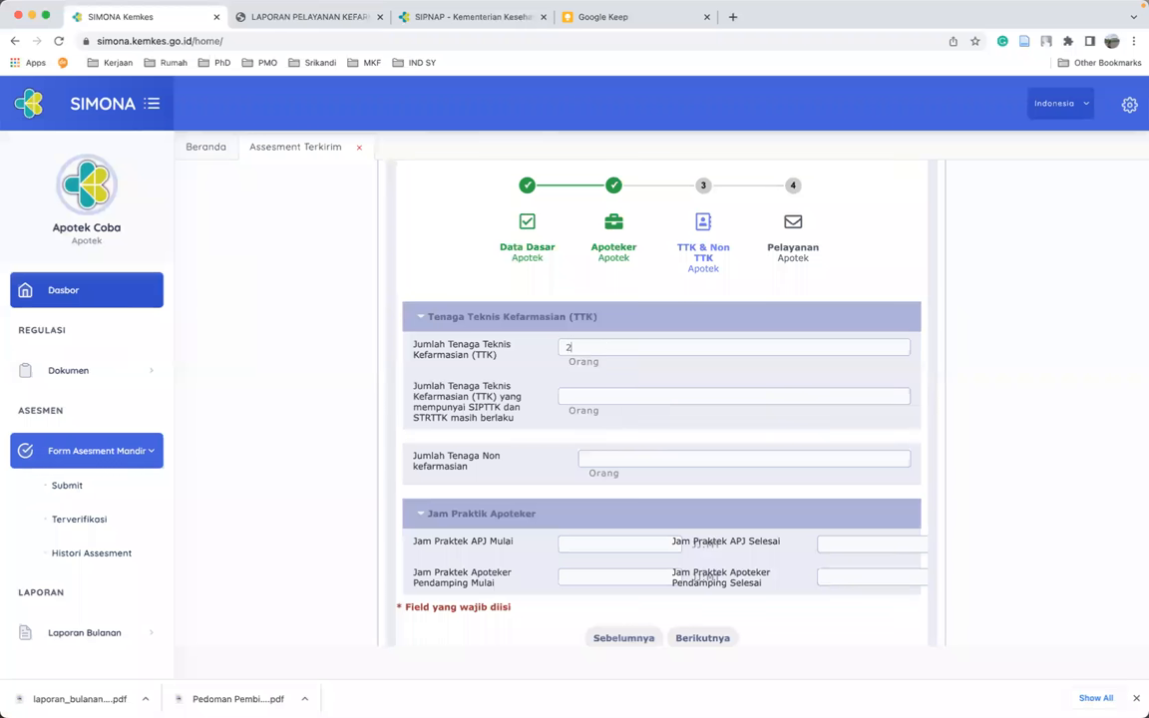
pyautogui.click(596, 394)
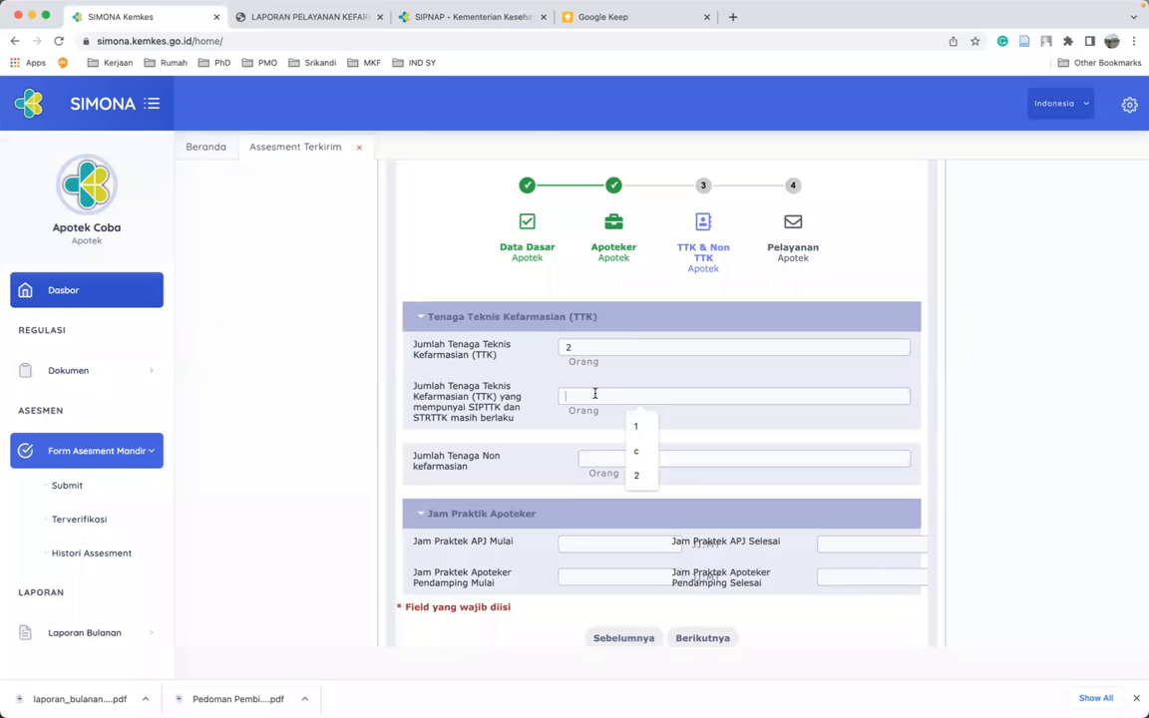
pyautogui.write('1')
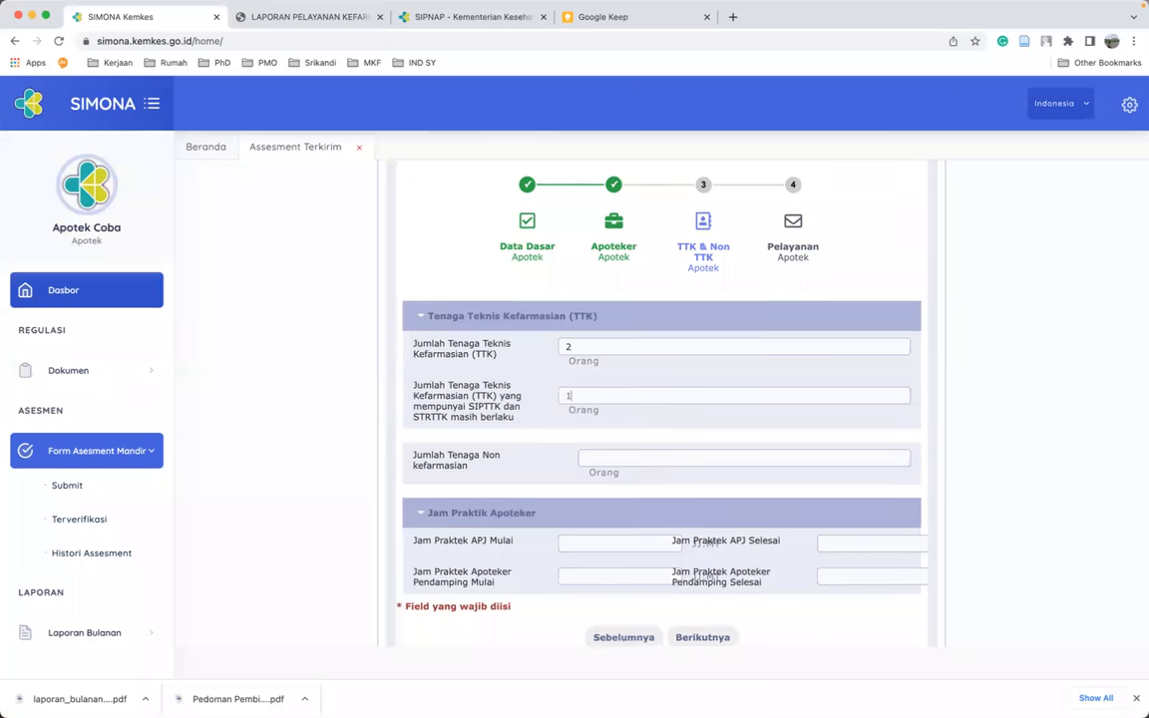
pyautogui.scroll(-1, 633, 405)
pyautogui.click(632, 415)
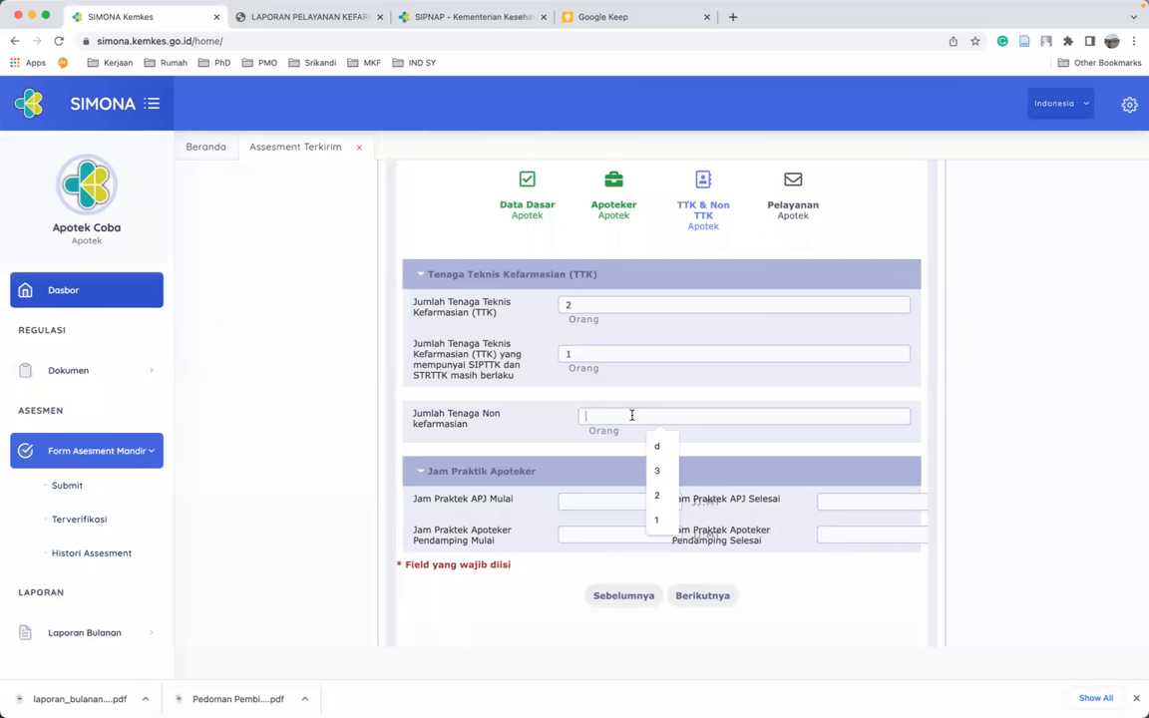
pyautogui.write('3')
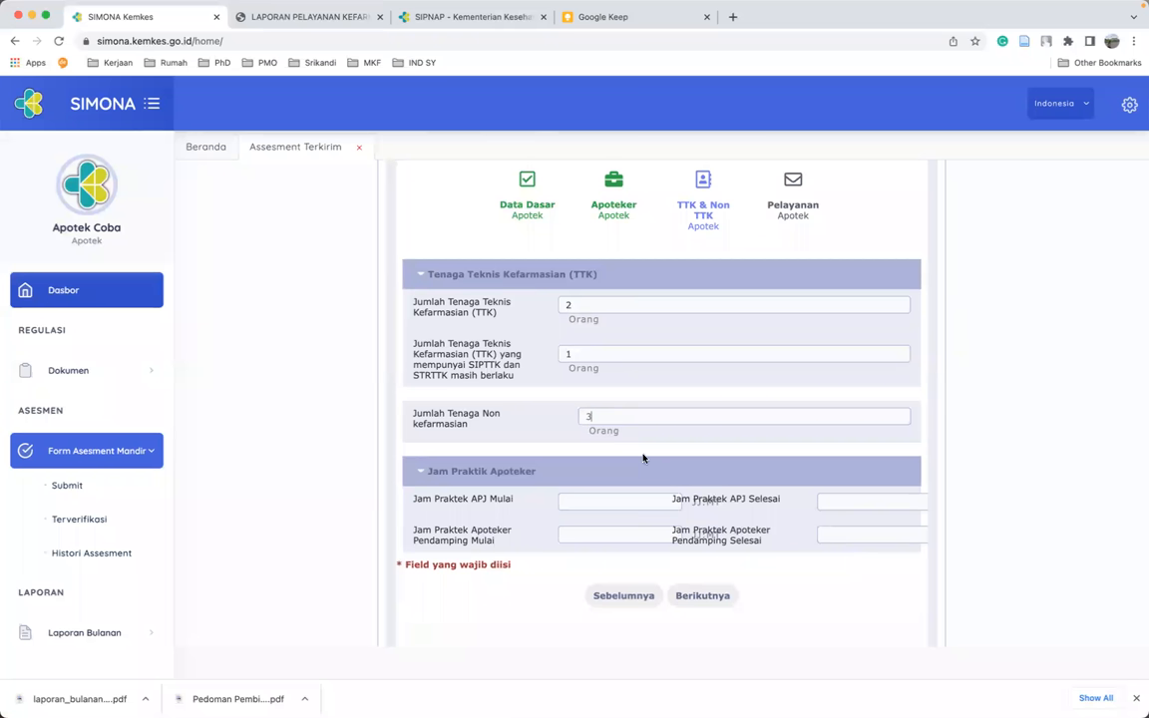
pyautogui.scroll(-2, 530, 592)
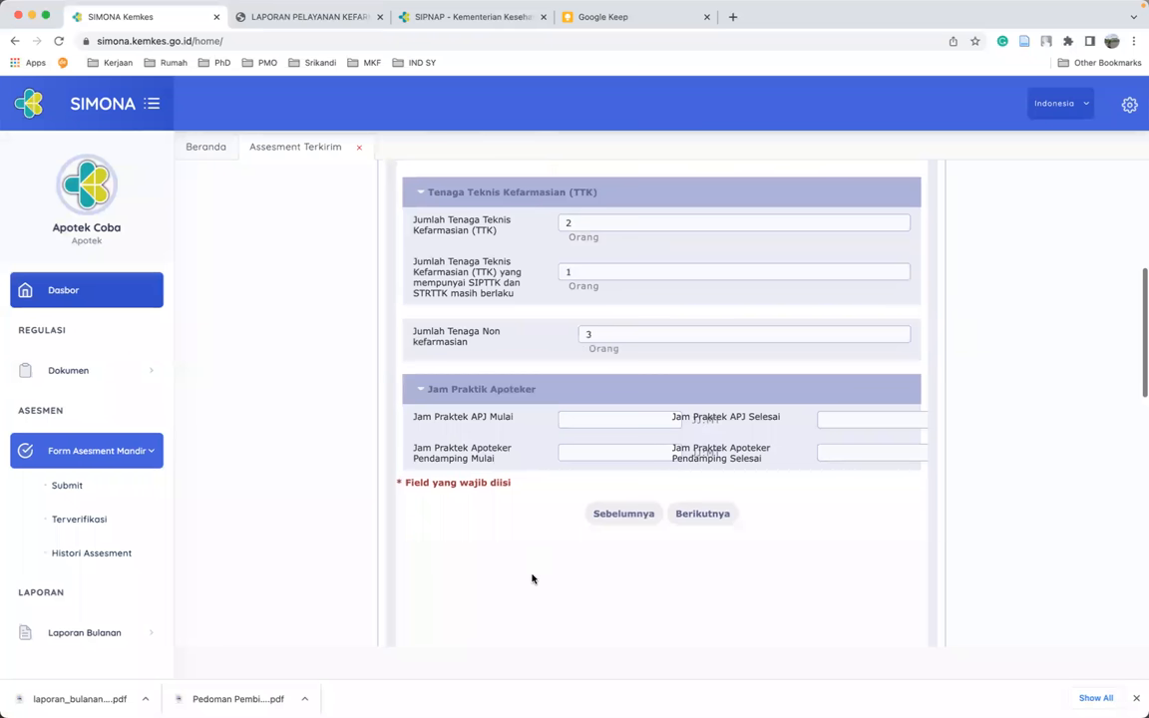
pyautogui.scroll(-1, 533, 582)
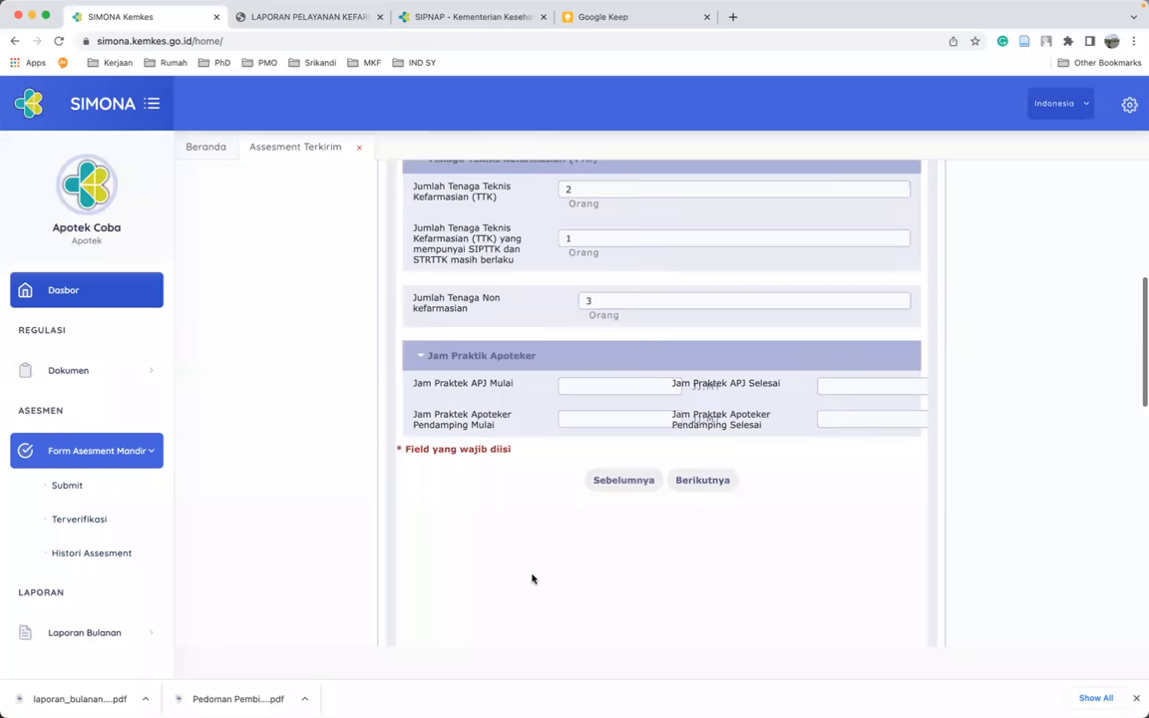
# - Set the APJ practice hours to 08:00–16:00
pyautogui.click(649, 385)
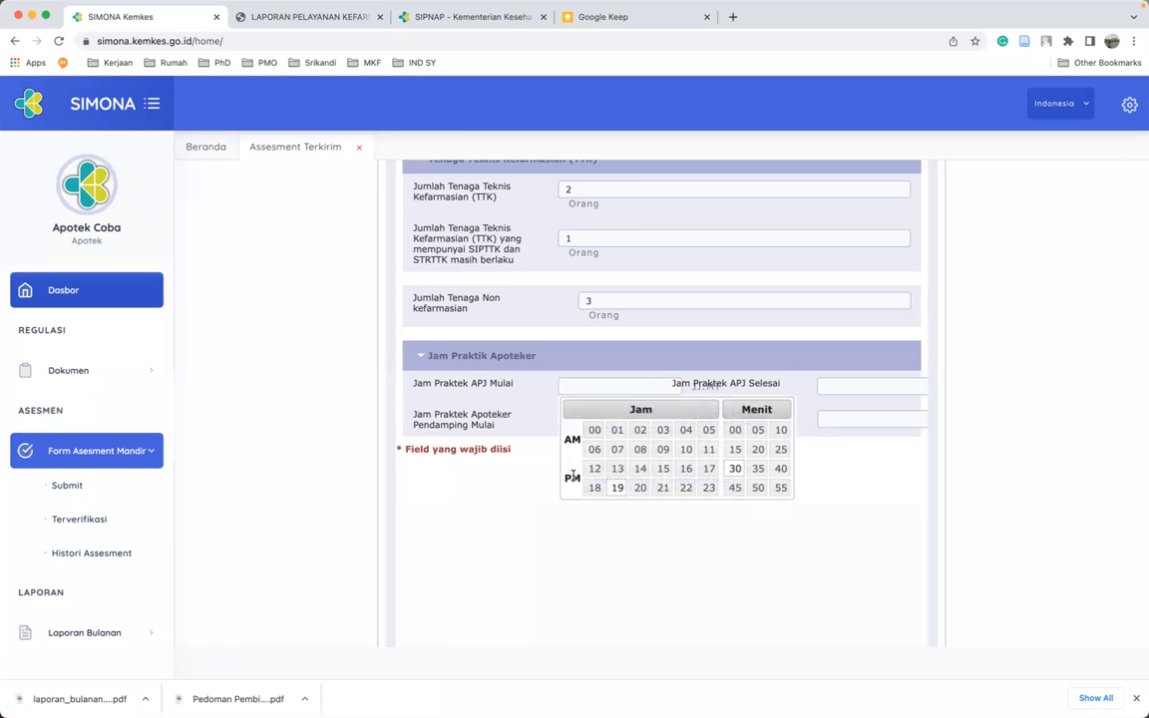
pyautogui.click(642, 450)
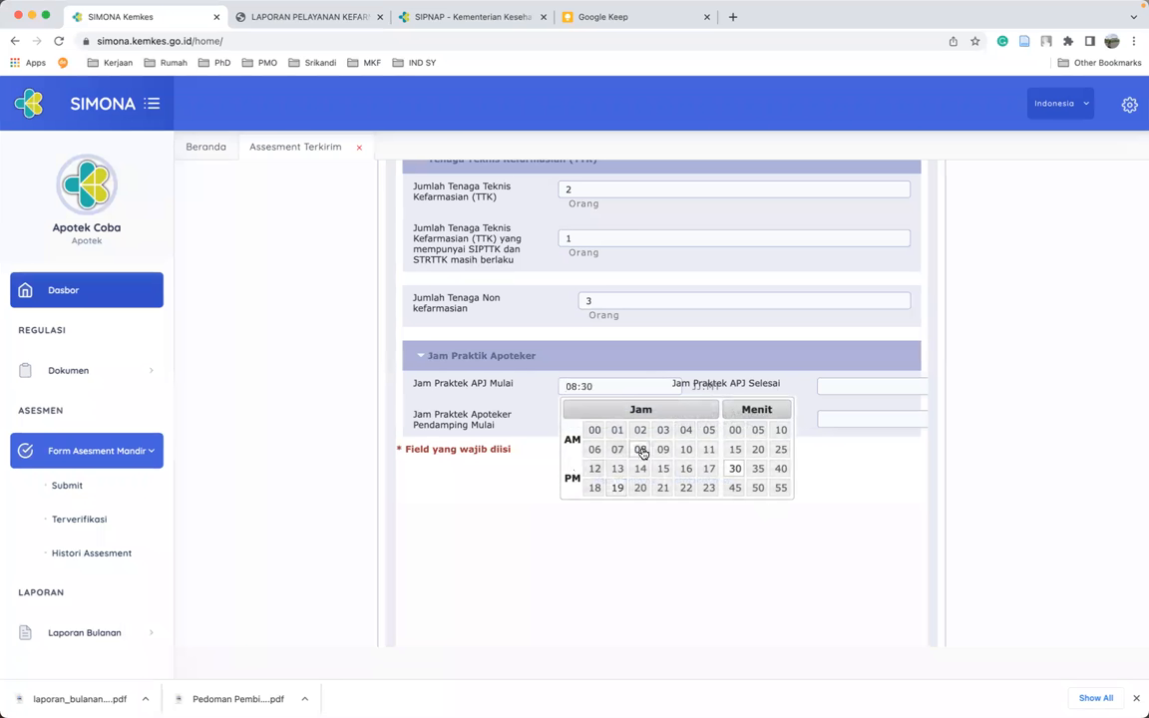
pyautogui.click(734, 432)
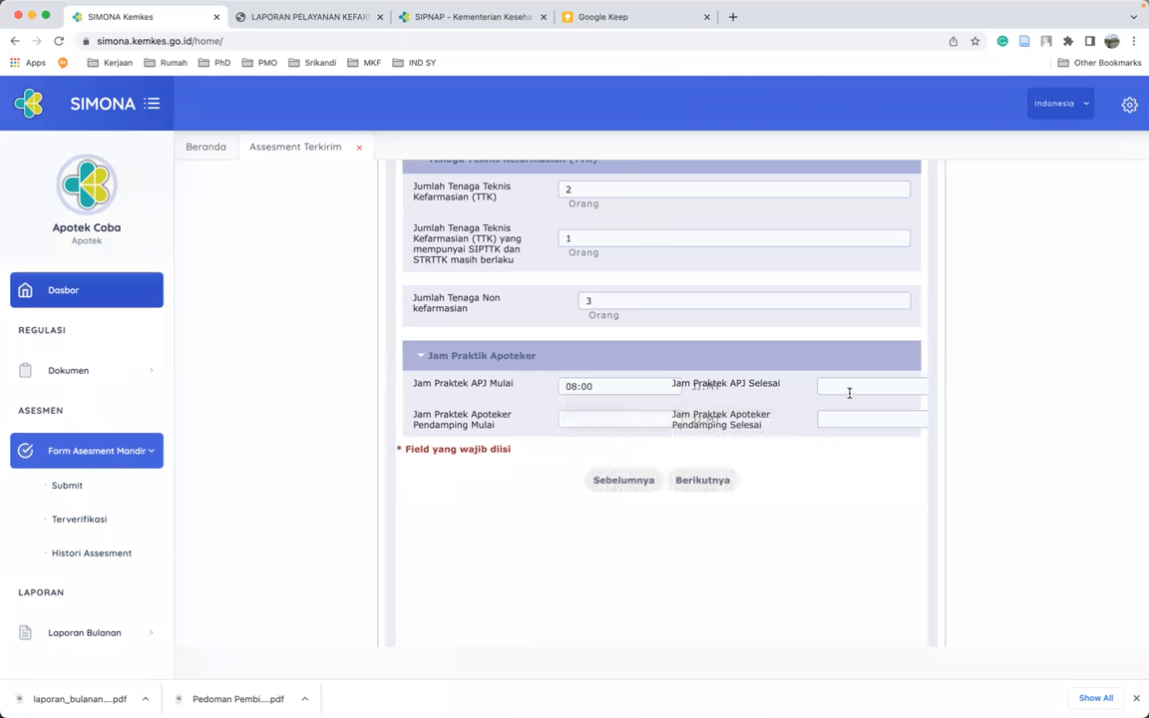
pyautogui.click(837, 385)
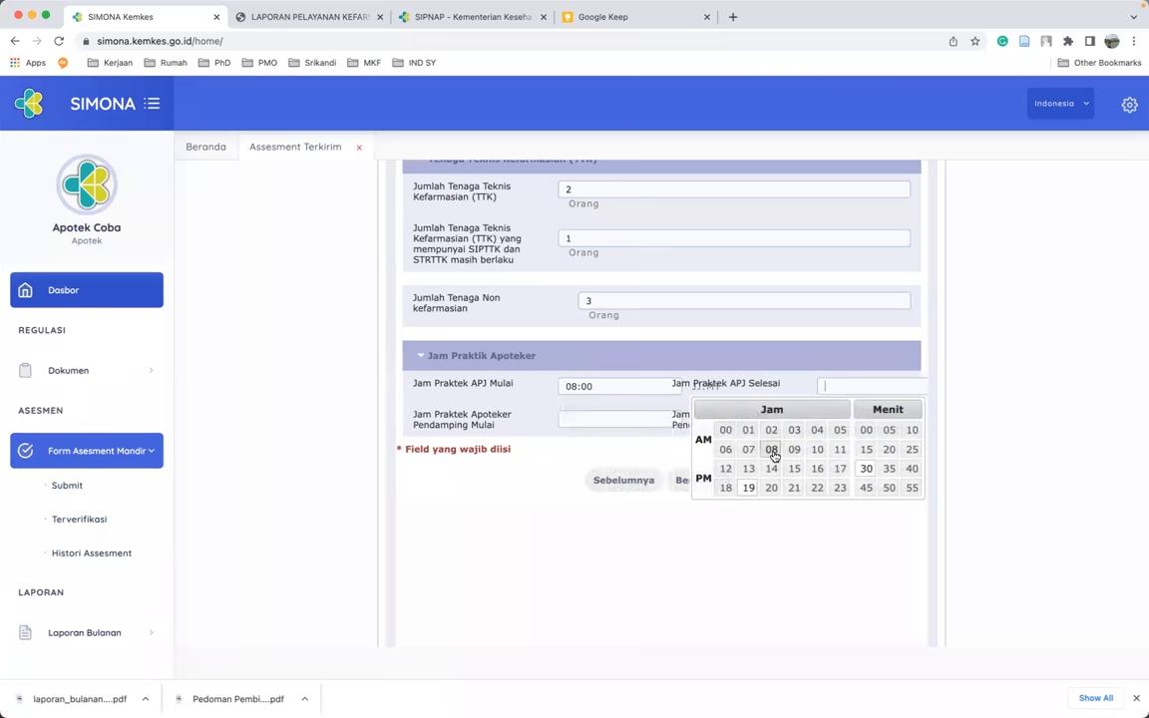
pyautogui.click(817, 469)
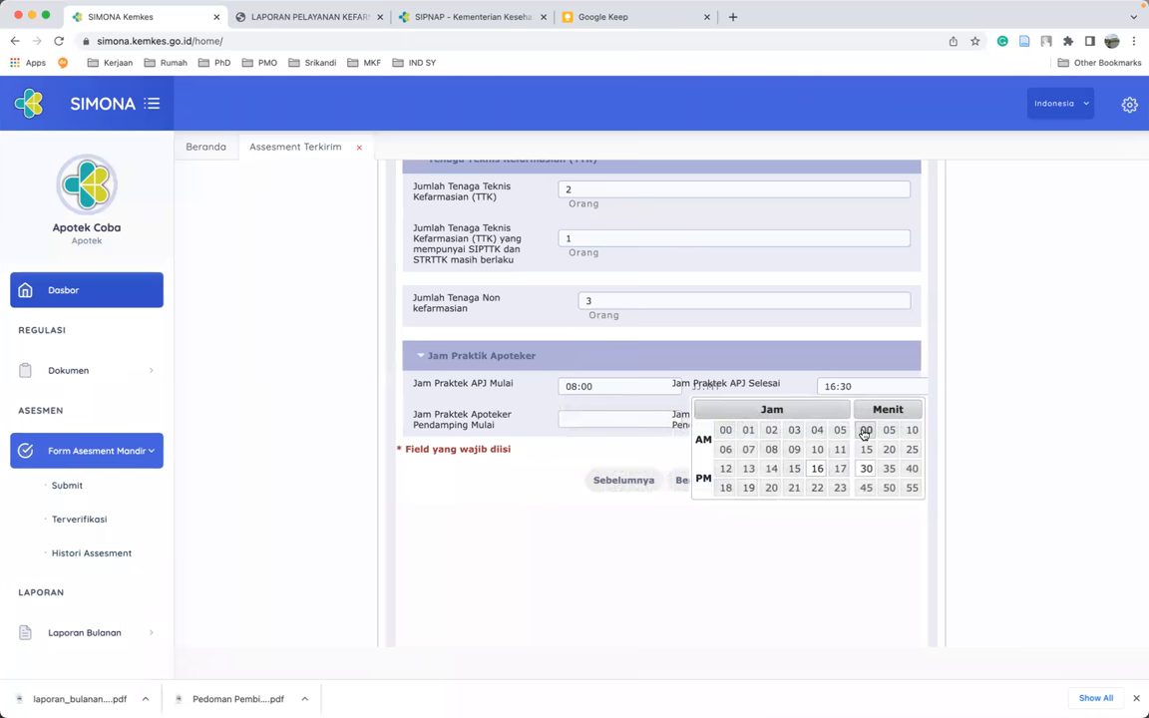
pyautogui.click(866, 430)
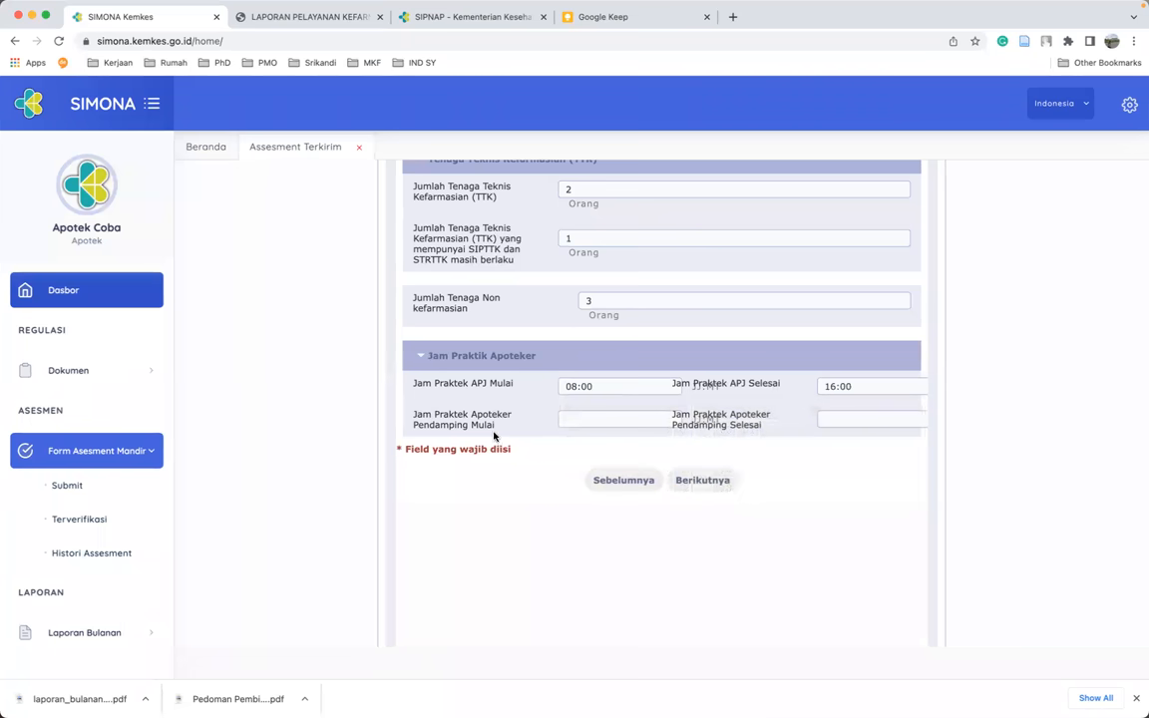
# - Set the companion pharmacist's practice hours to 16:00–20:00
pyautogui.click(606, 419)
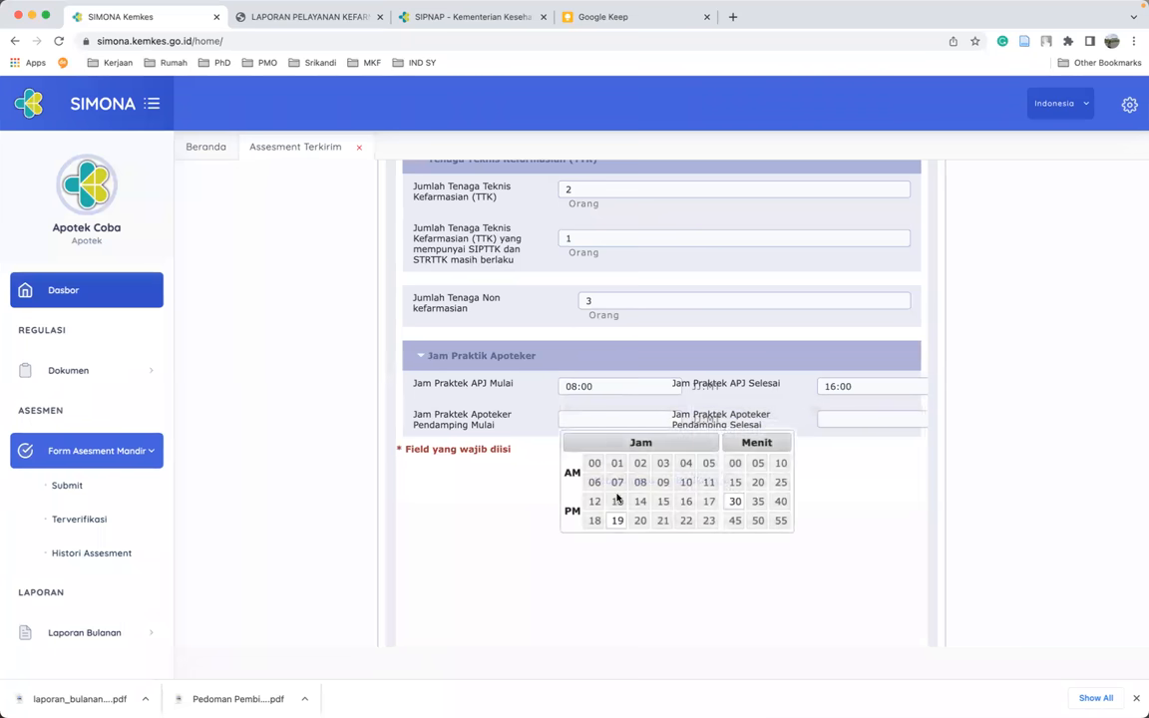
pyautogui.click(686, 503)
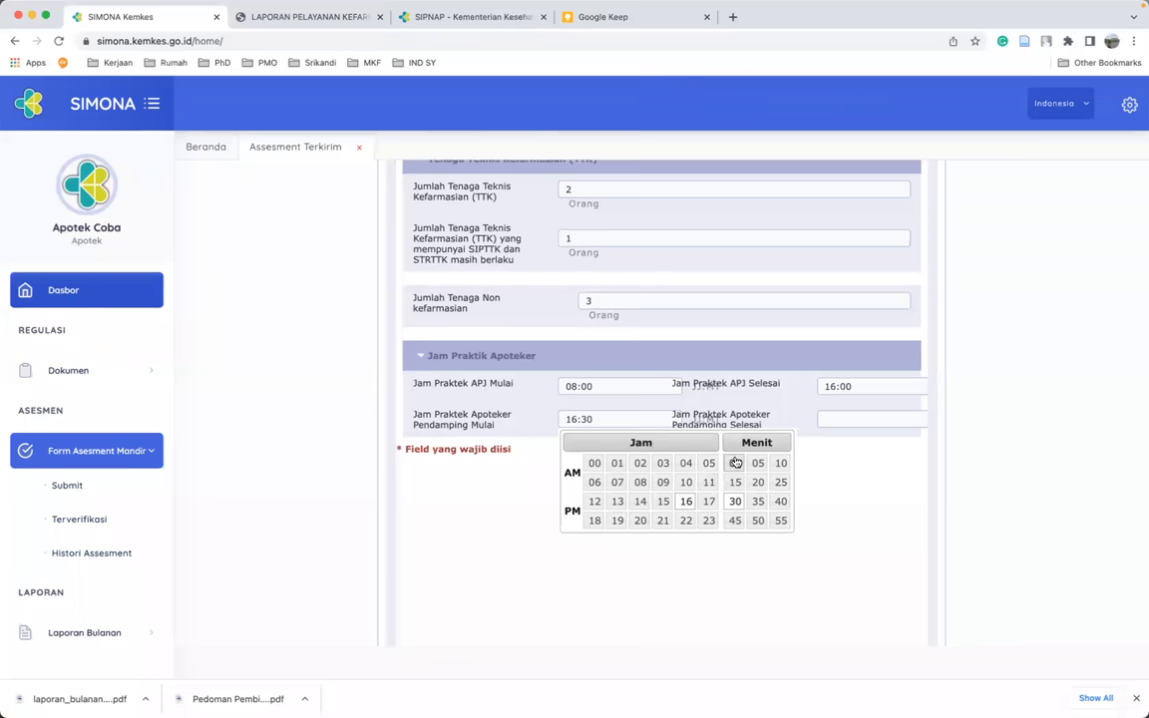
pyautogui.click(735, 463)
pyautogui.click(833, 417)
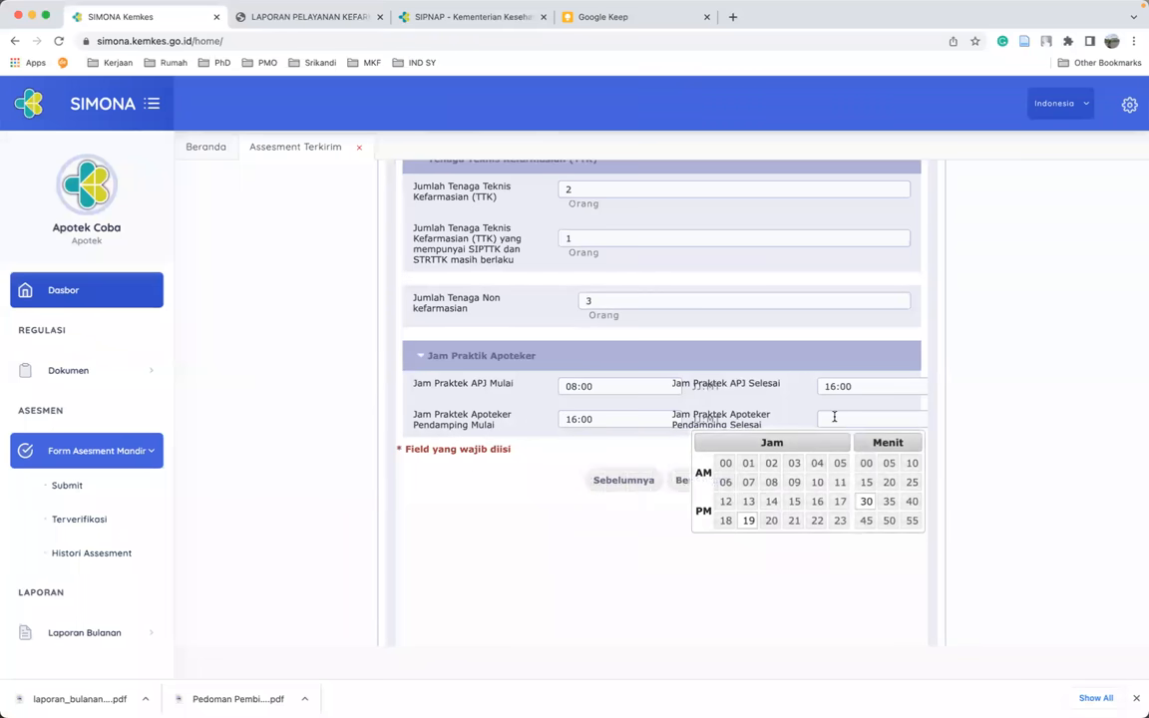
pyautogui.click(774, 521)
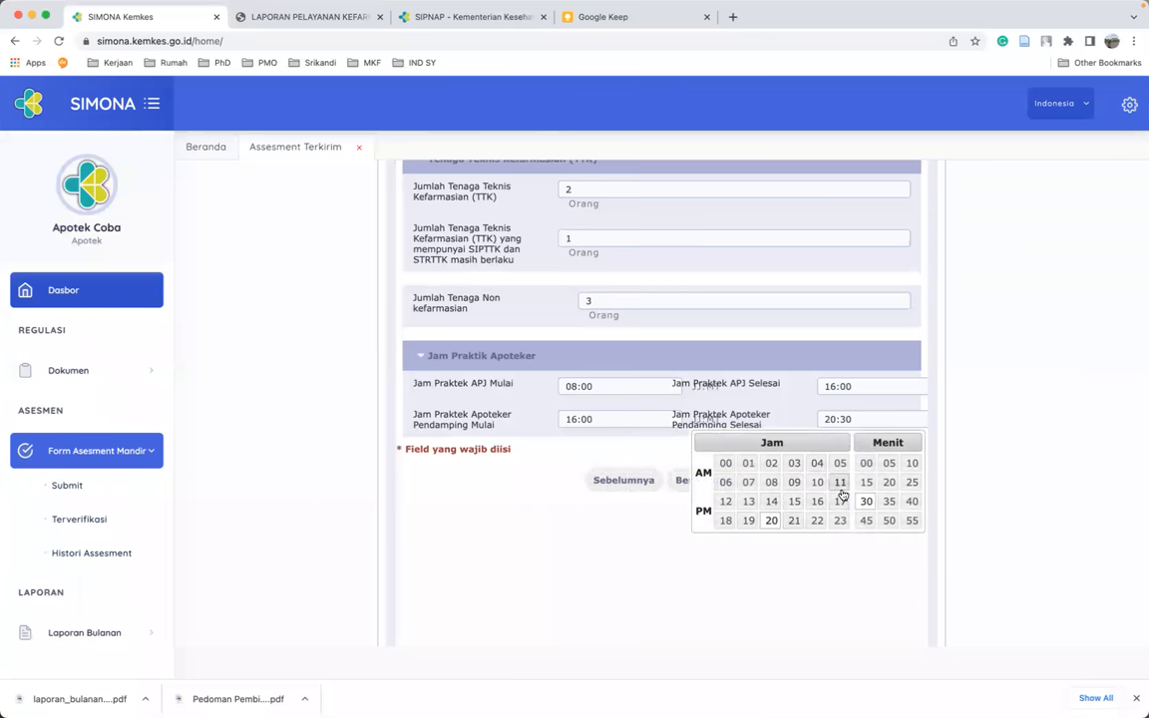
pyautogui.click(867, 464)
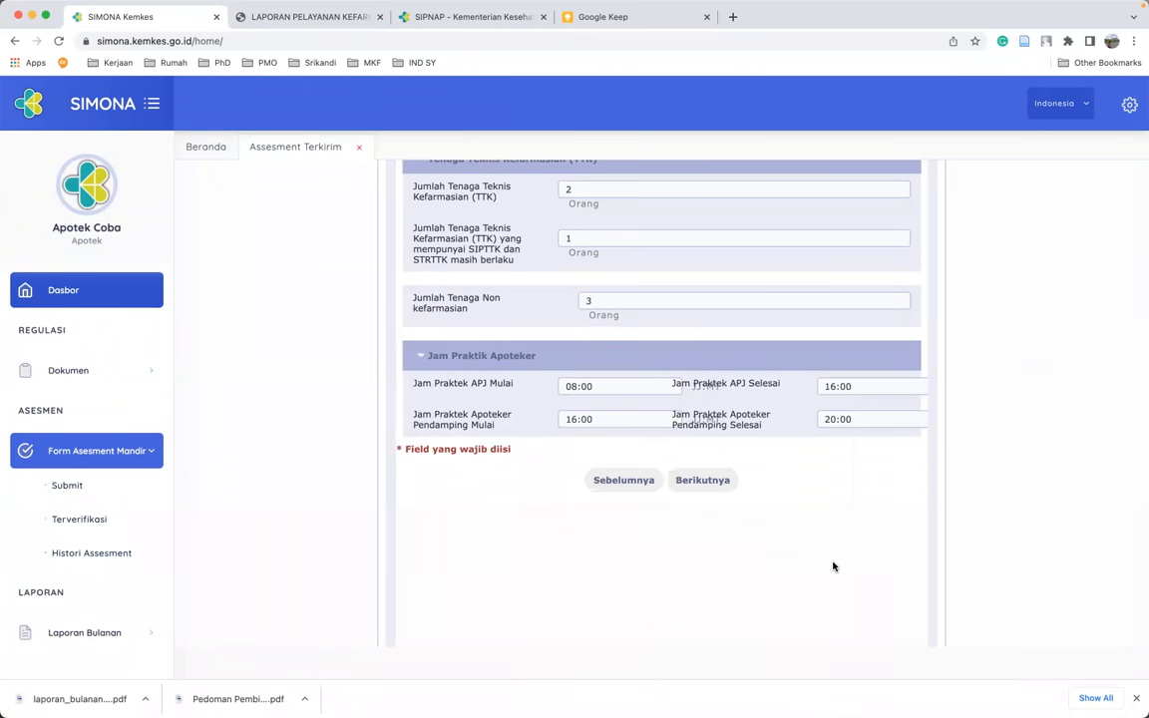
# - Advance to Pelayanan and enter 300 average daily prescriptions
pyautogui.click(707, 482)
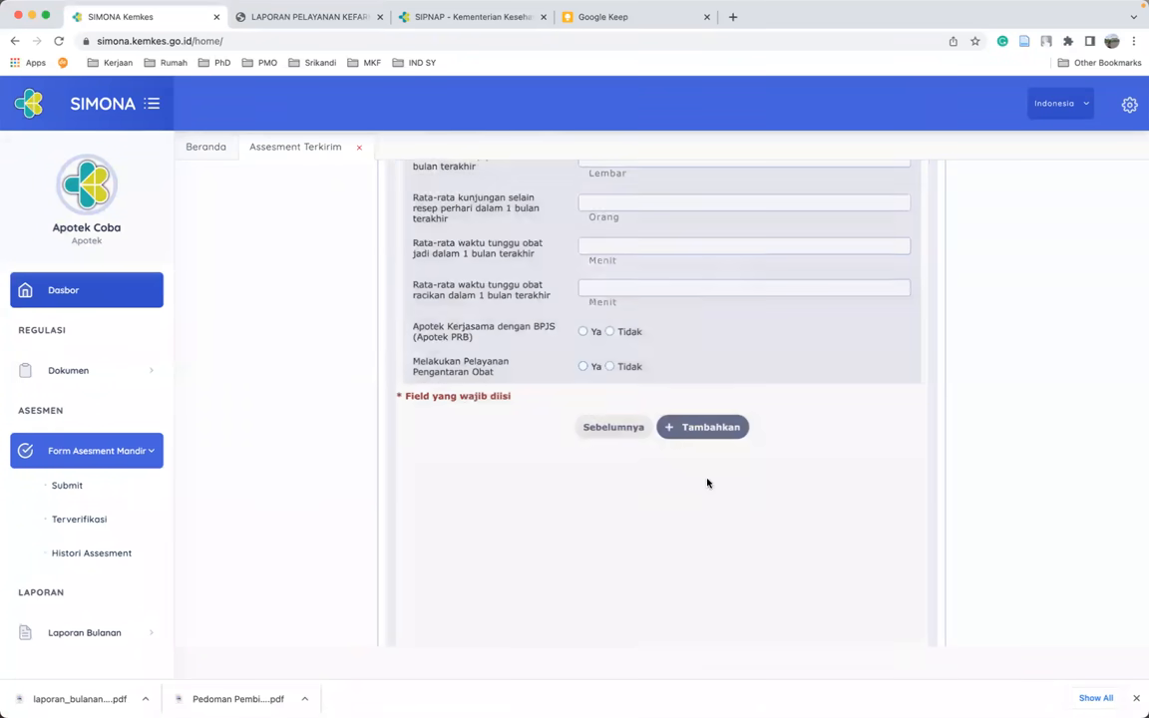
pyautogui.scroll(3, 893, 485)
pyautogui.scroll(1, 892, 482)
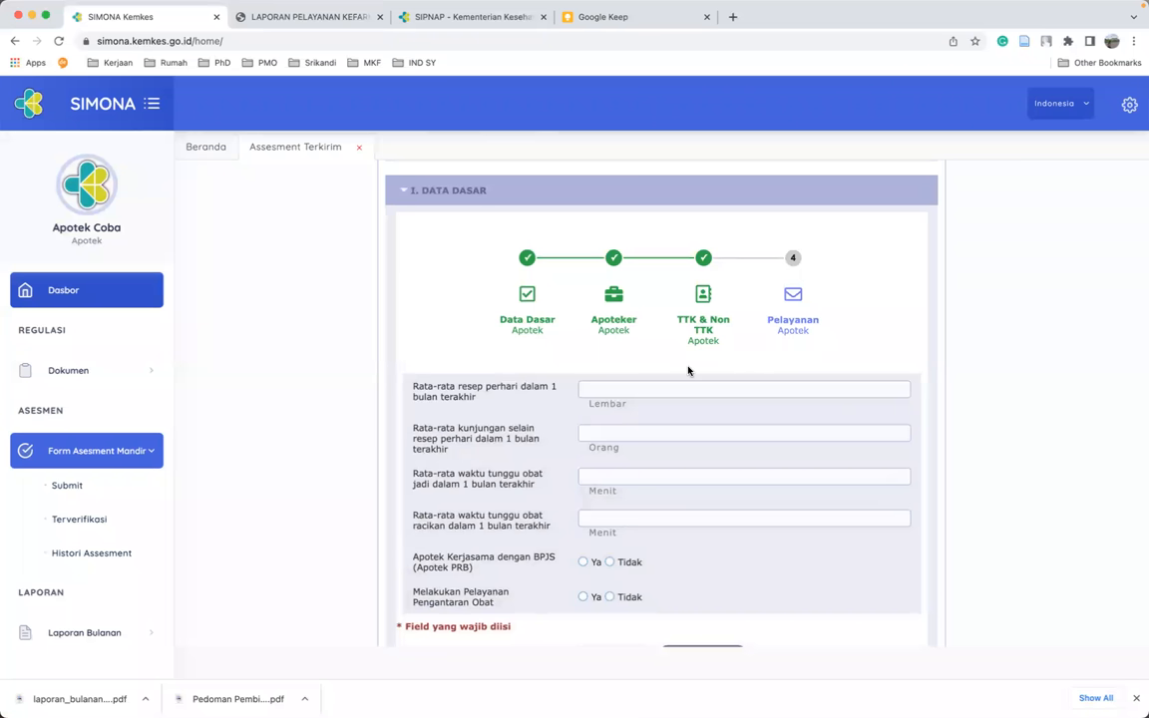
pyautogui.scroll(-2, 689, 387)
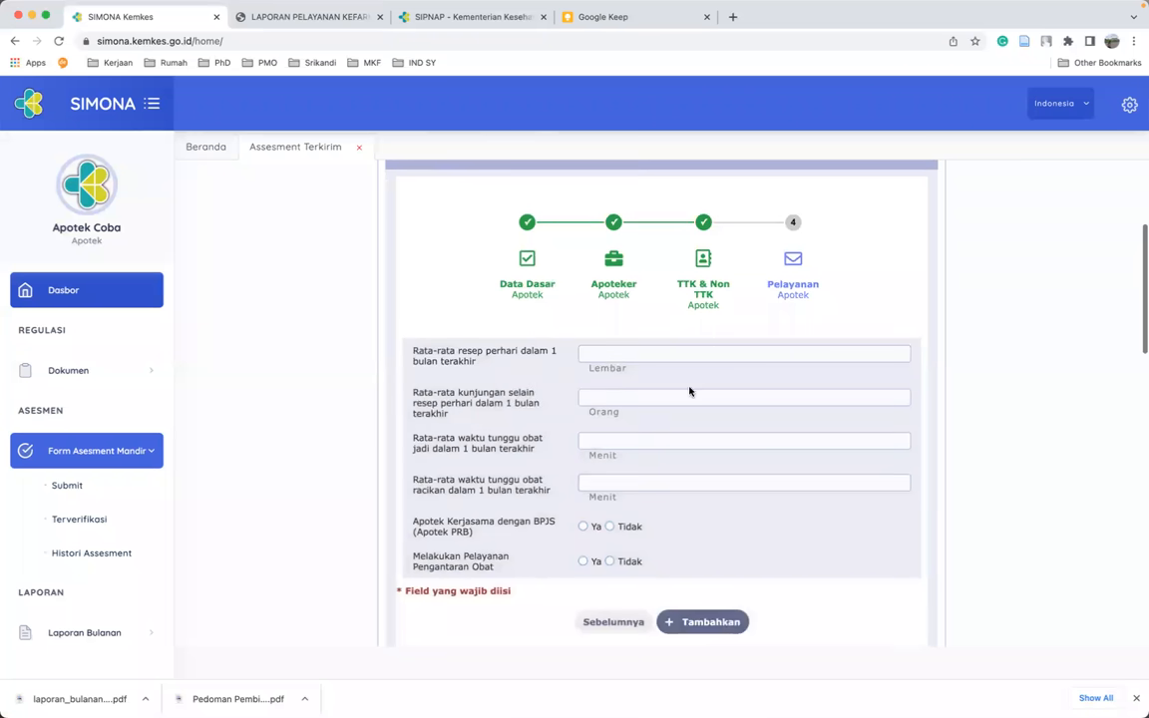
pyautogui.click(609, 355)
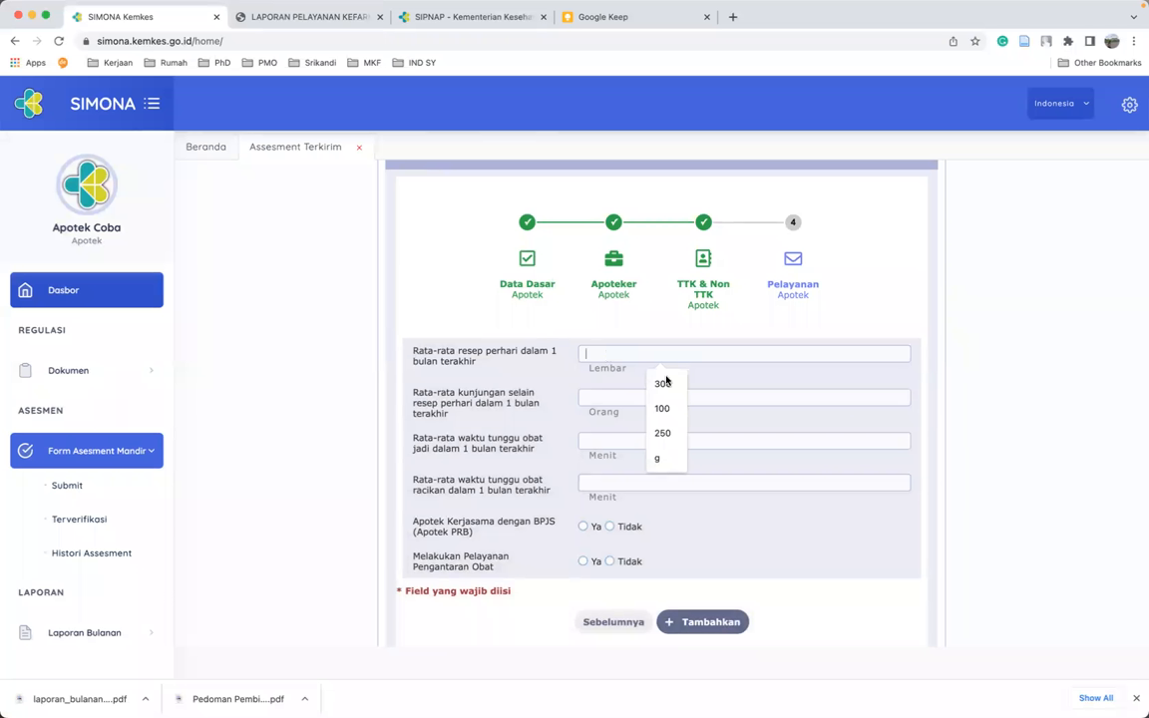
pyautogui.click(669, 385)
# - Enter 100 non-prescription visits and waiting times of 20 and 30 minutes
pyautogui.click(617, 398)
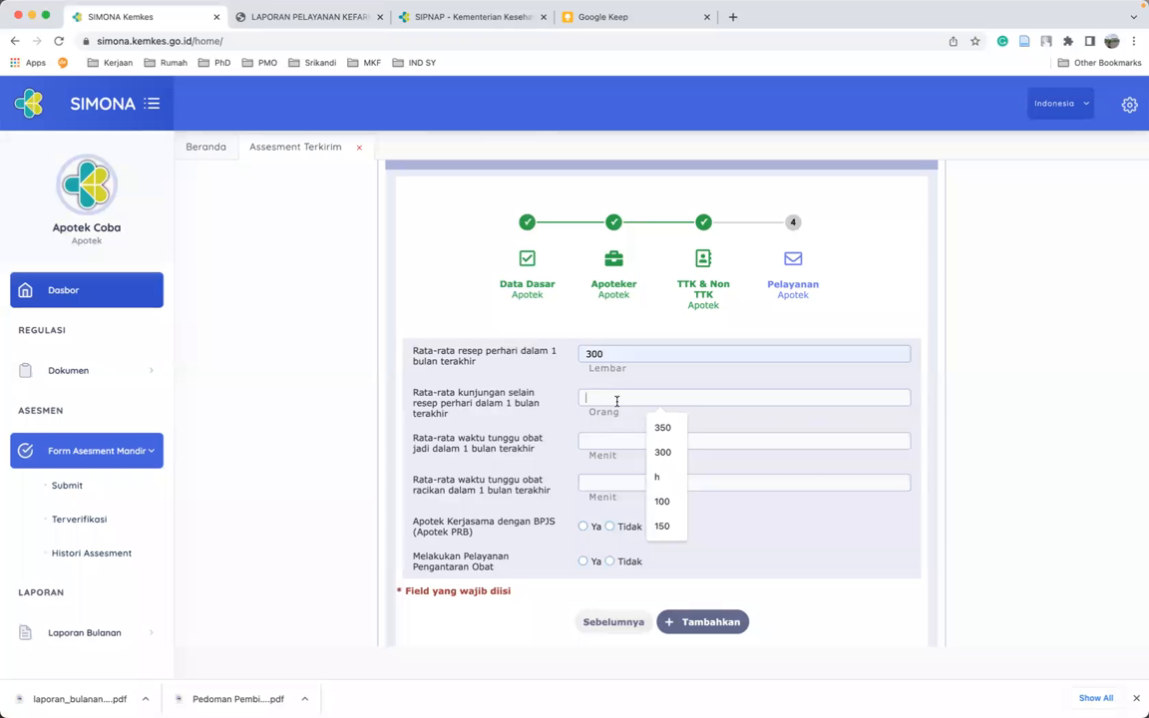
pyautogui.write('100')
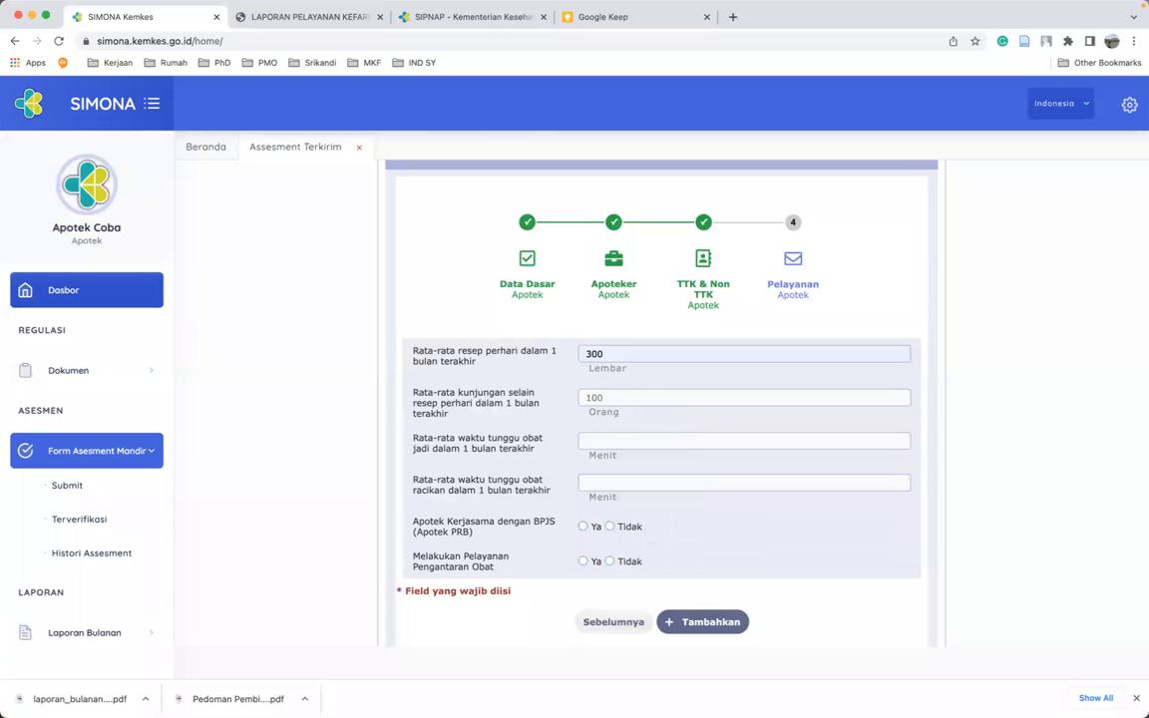
pyautogui.click(626, 440)
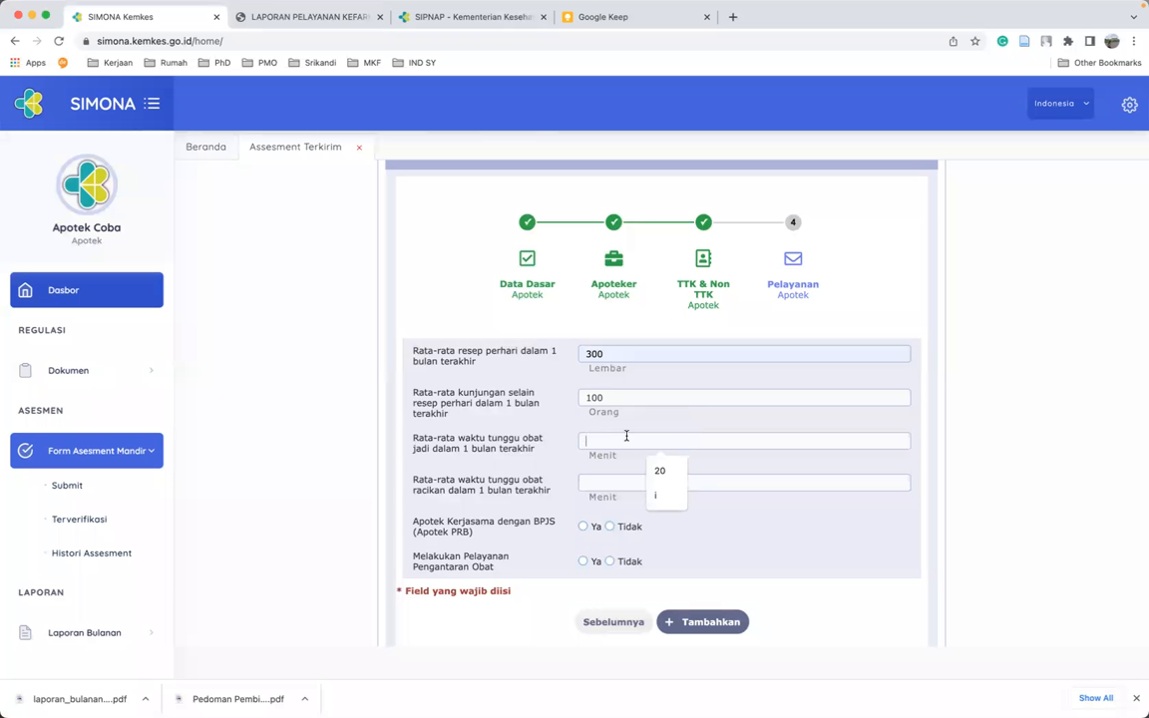
pyautogui.write('20')
pyautogui.click(631, 482)
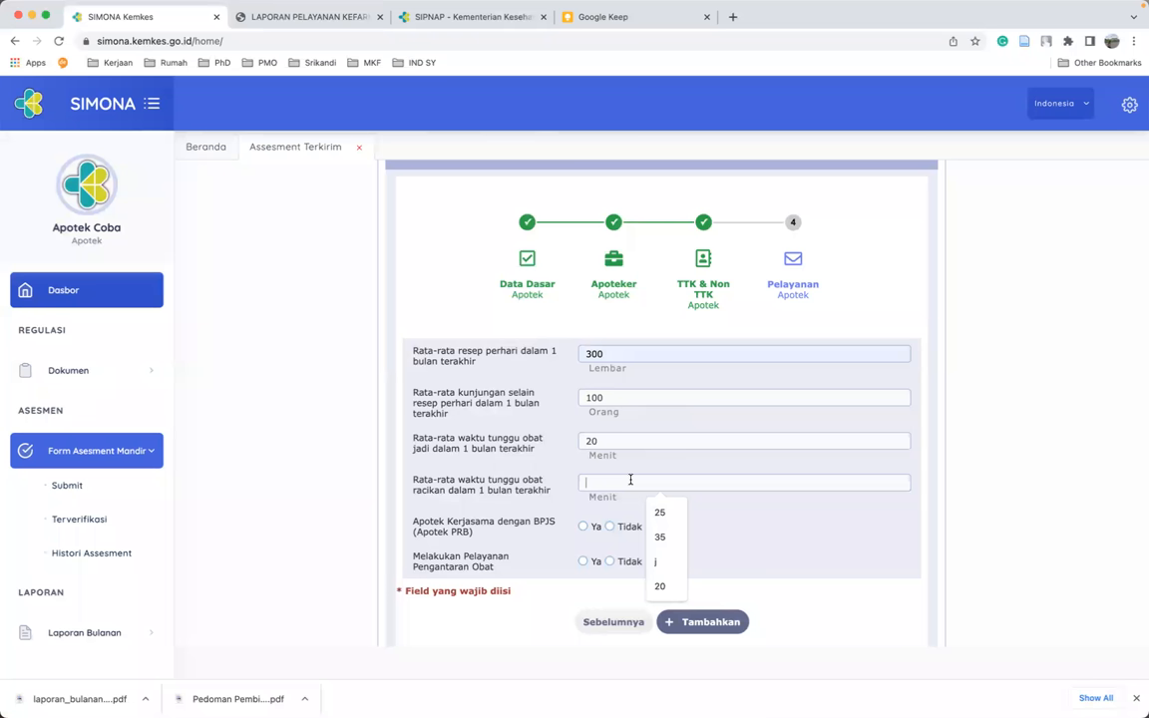
pyautogui.write('30')
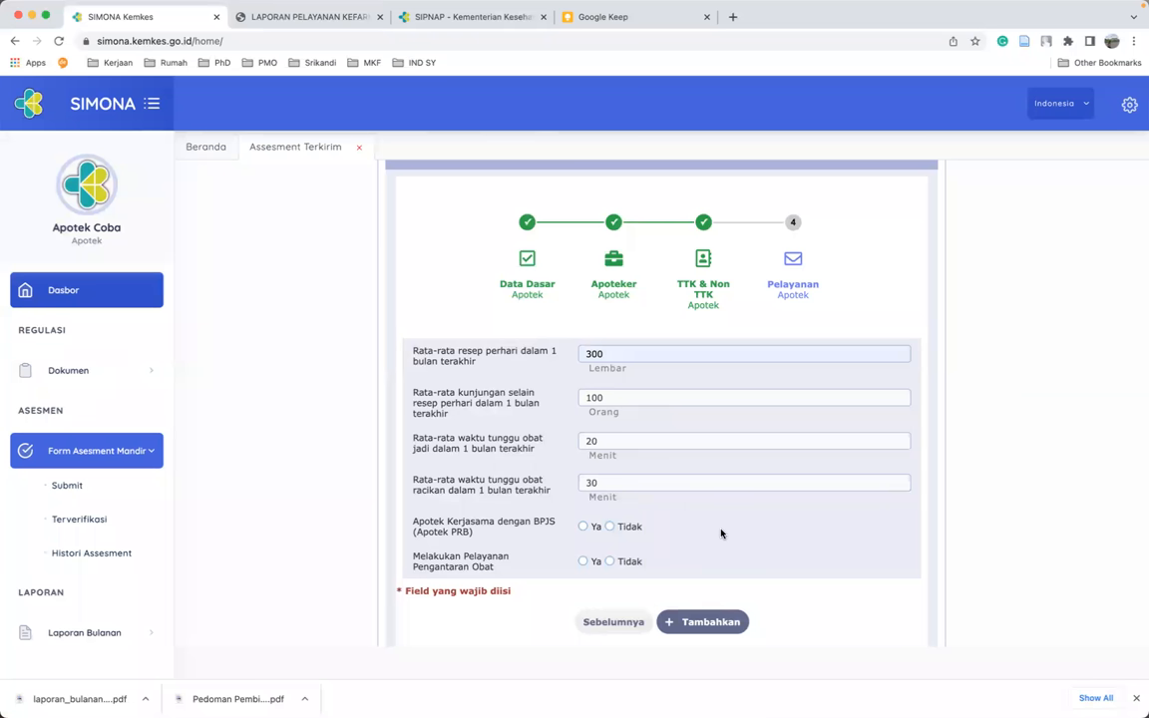
pyautogui.scroll(-1, 638, 504)
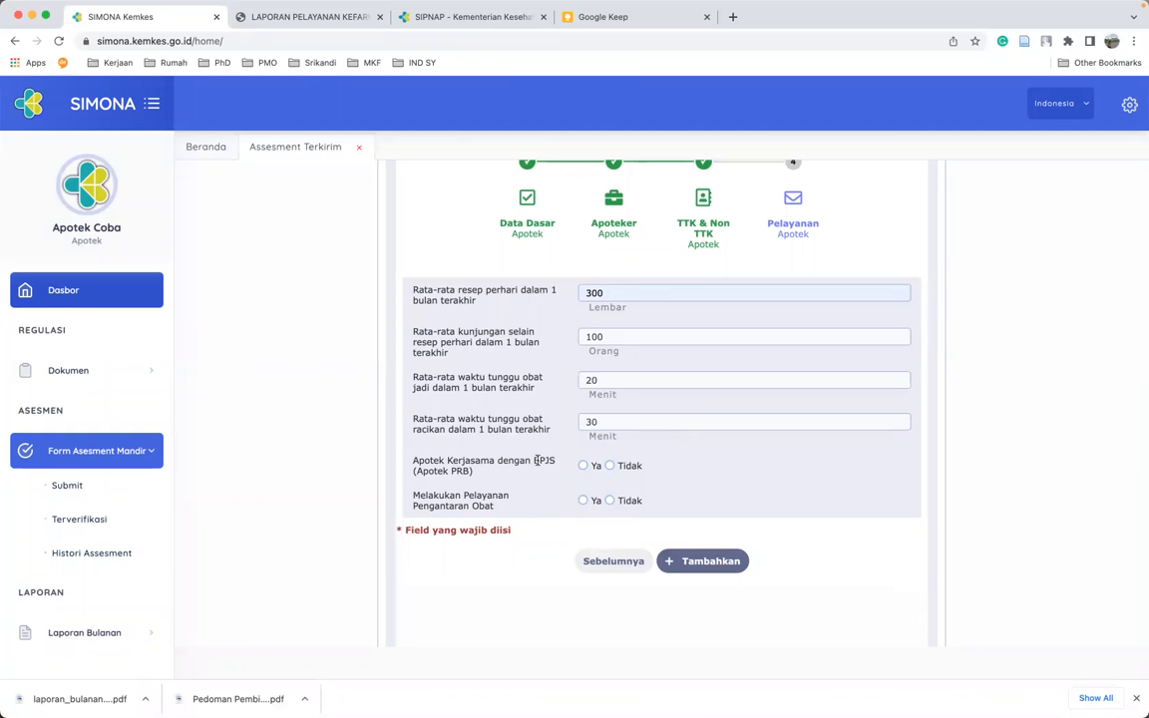
# - Answer Tidak for BPJS cooperation and Ya for drug delivery, then add the Pelayanan data
pyautogui.click(613, 469)
pyautogui.click(582, 501)
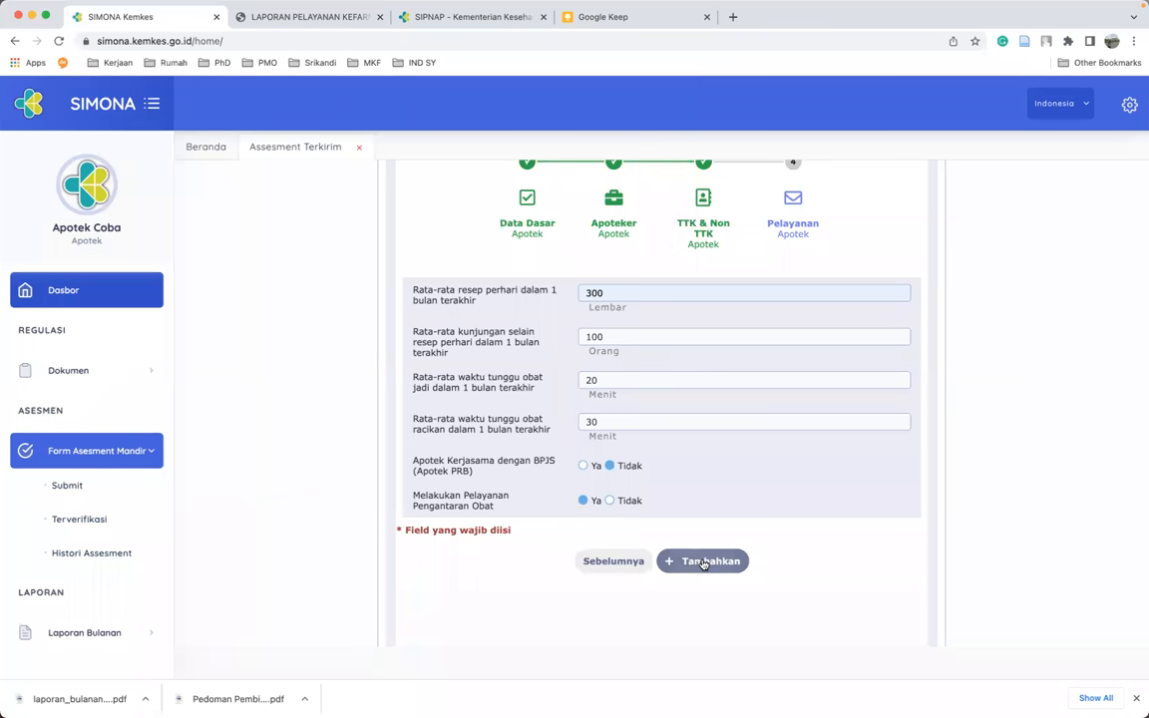
pyautogui.click(704, 561)
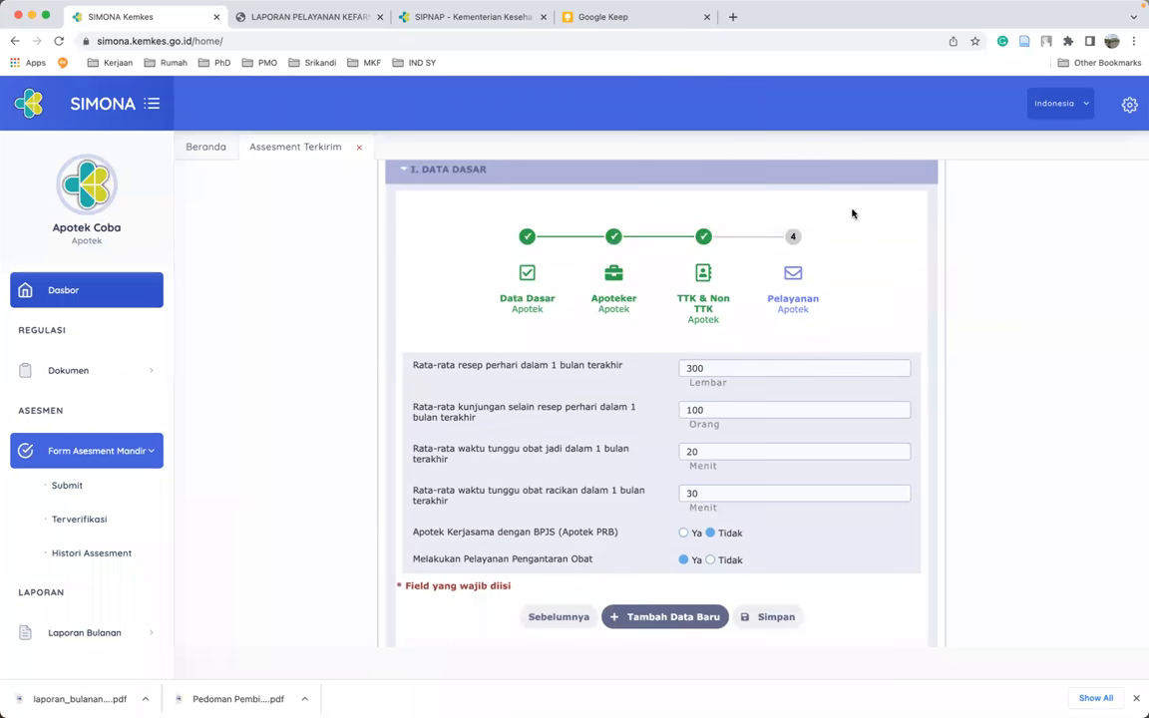
# - Save the assessment and collapse I. DATA DASAR to show the section II tabs
pyautogui.scroll(-1, 762, 590)
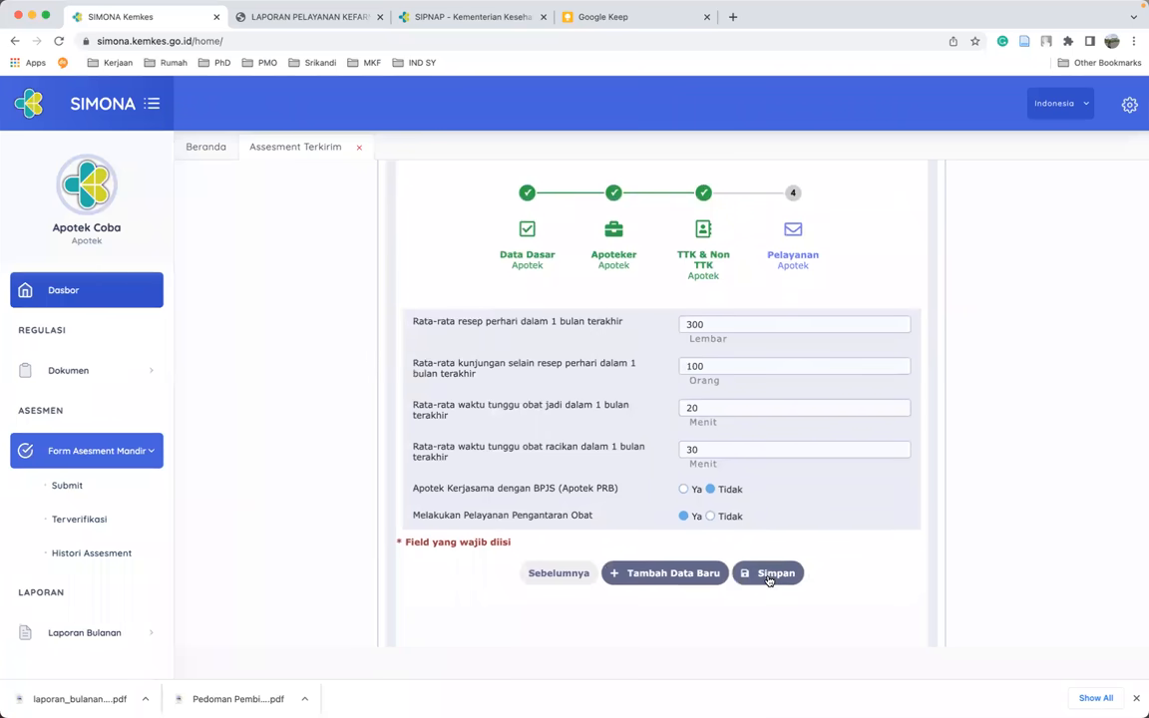
pyautogui.click(769, 577)
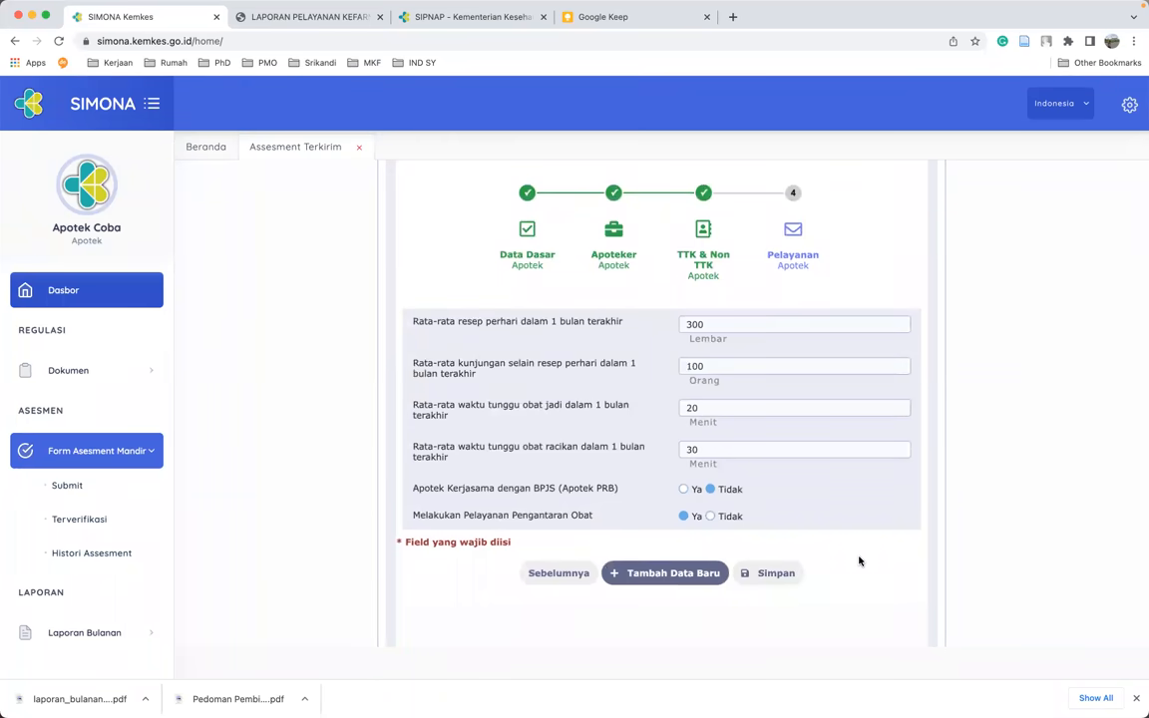
pyautogui.scroll(5, 418, 418)
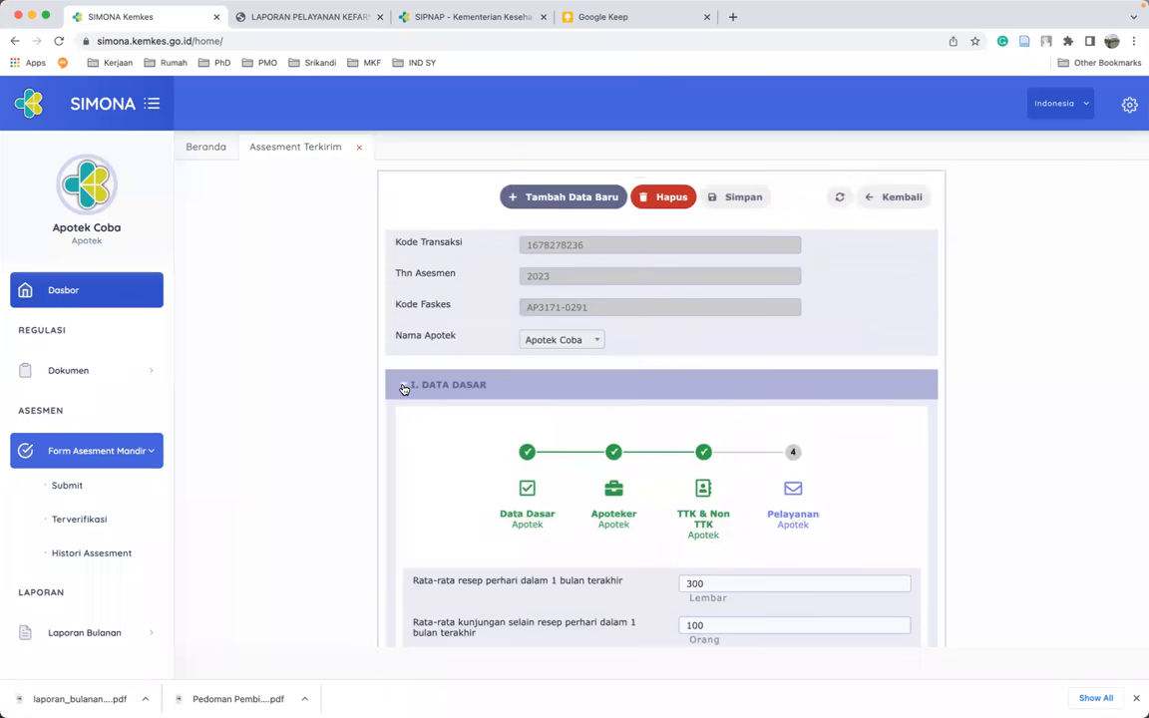
pyautogui.click(404, 388)
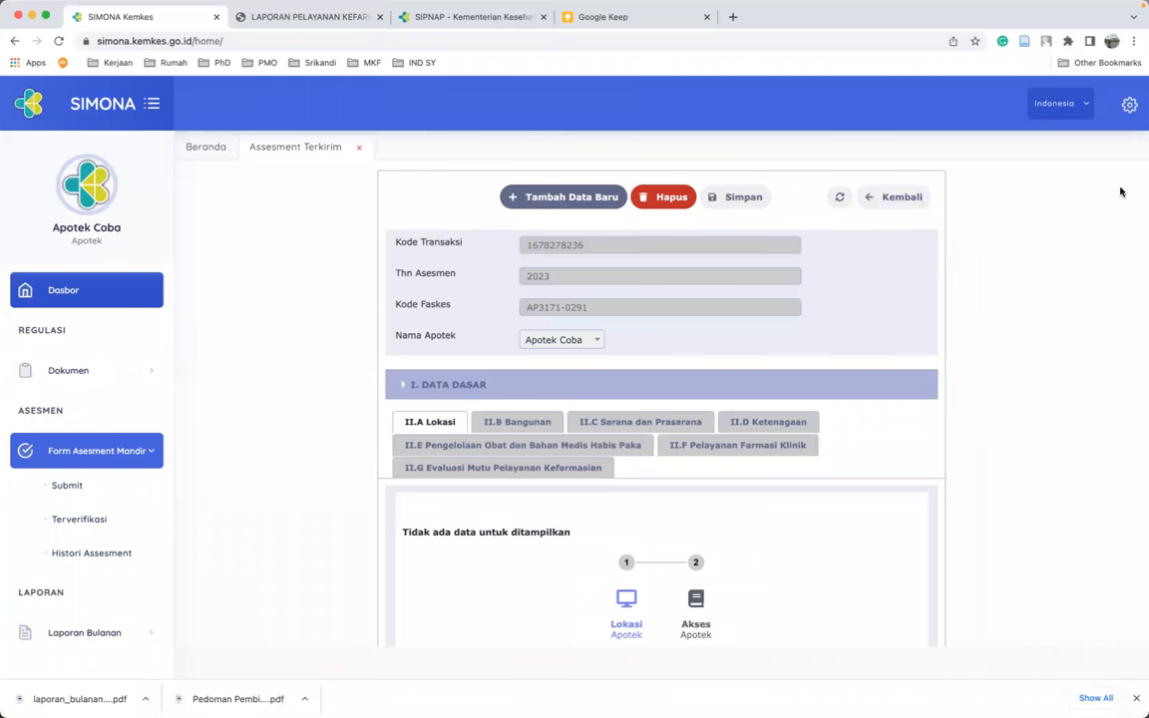
# - Log out of Apotek Coba and enter another account's e-mail and password on the login page
pyautogui.click(1129, 104)
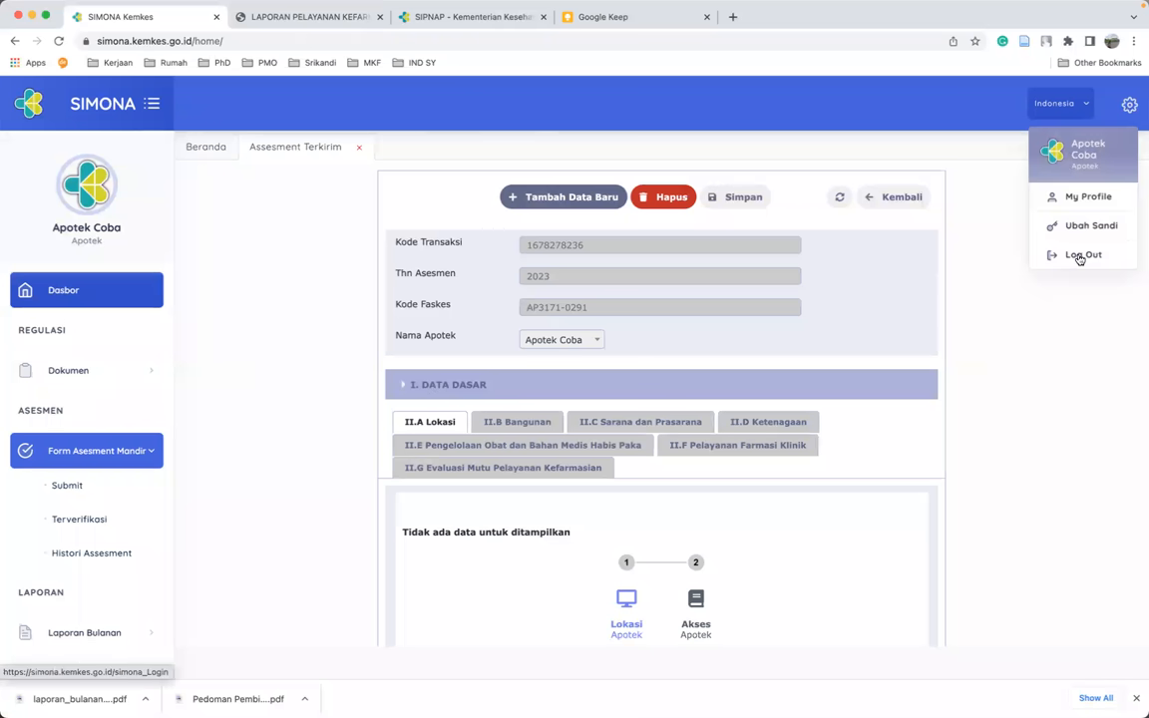
pyautogui.click(1080, 257)
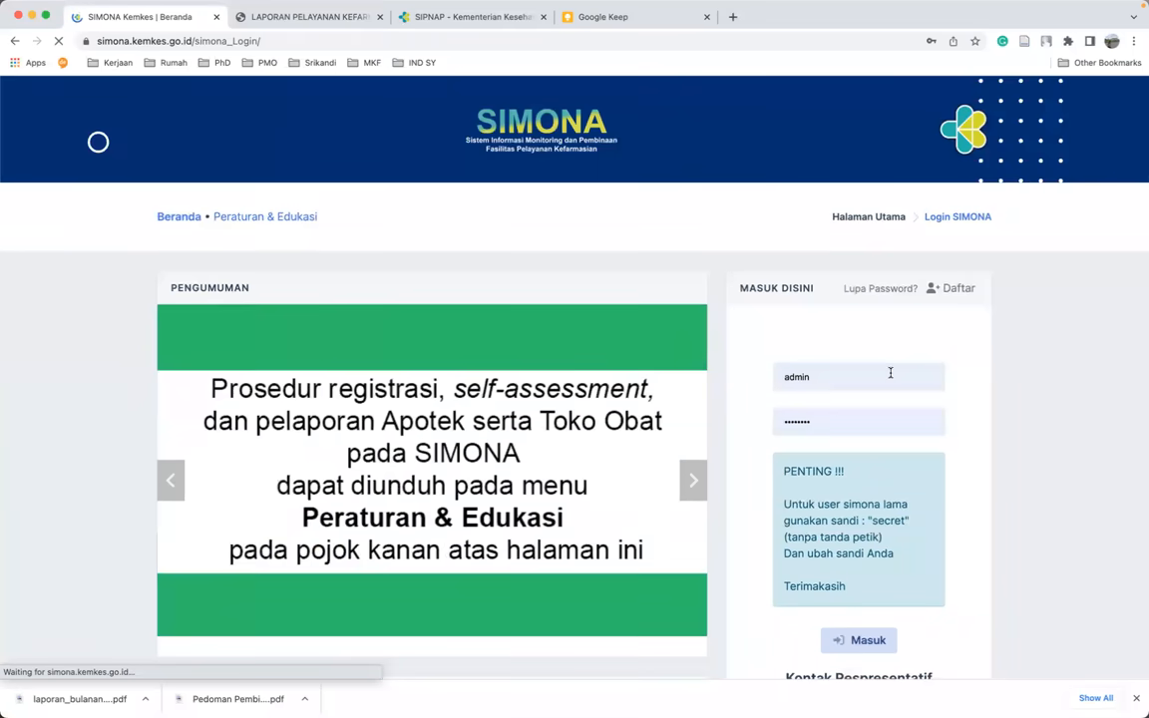
pyautogui.doubleClick(891, 373)
pyautogui.press('BackSpace')
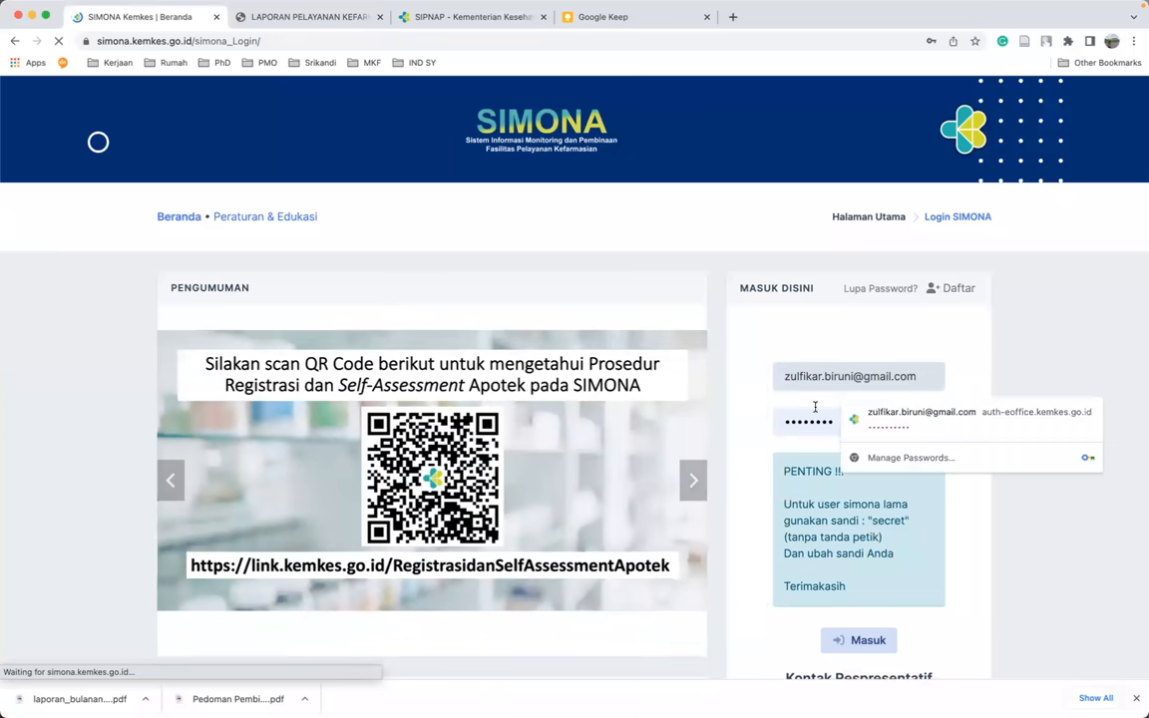
pyautogui.press('Tab')
pyautogui.write('••••')
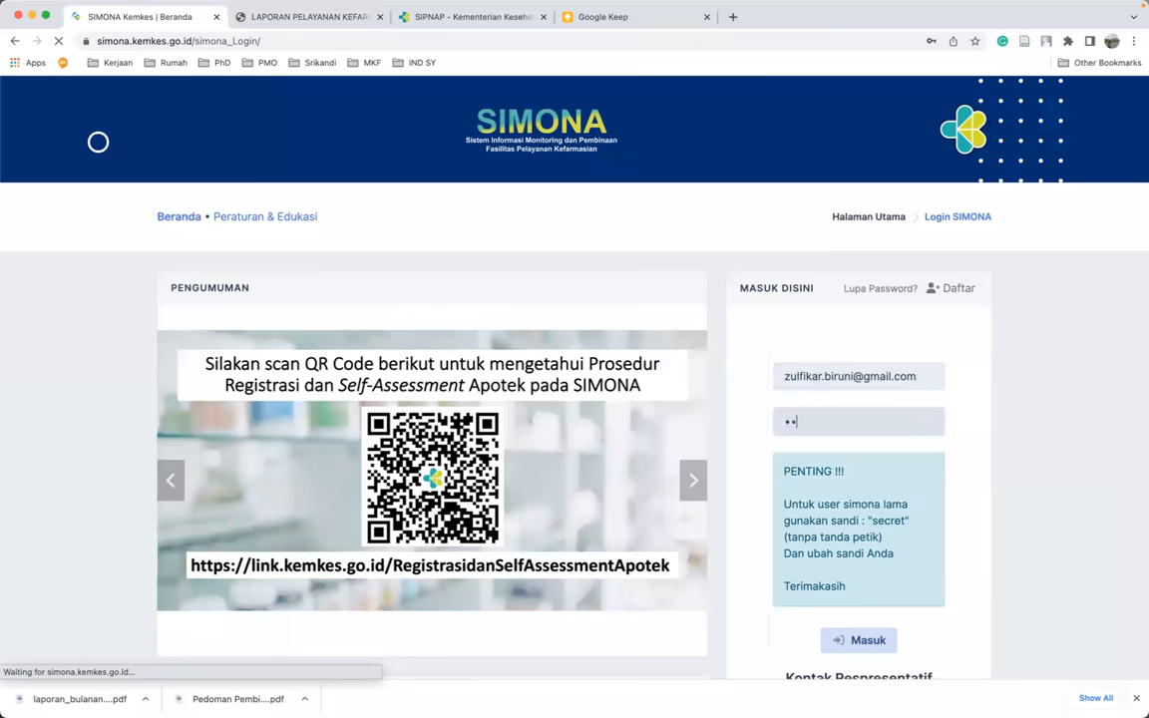
pyautogui.write('et')
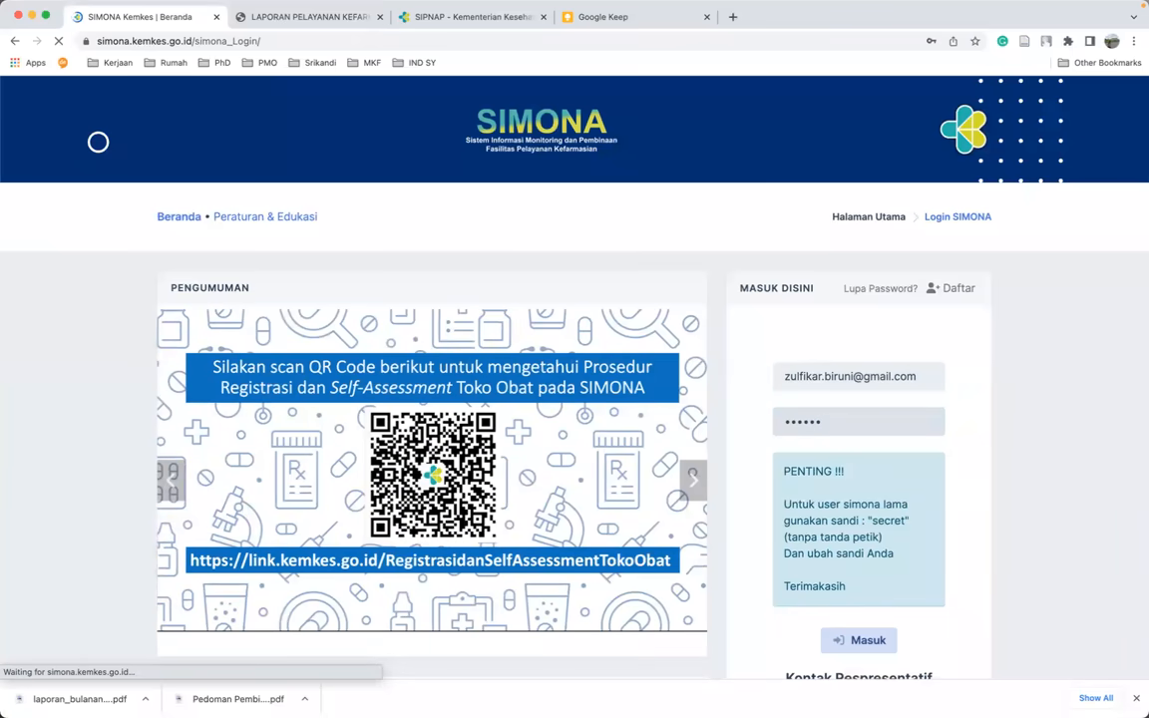
pyautogui.scroll(-1, 896, 567)
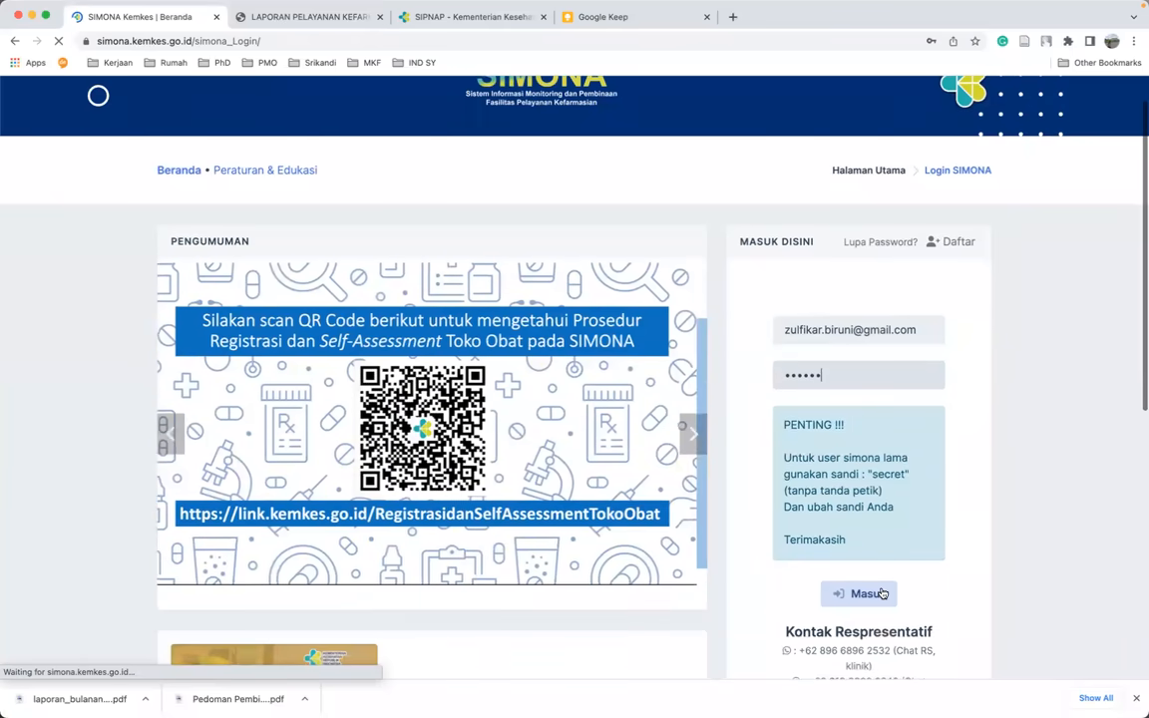
# - Sign in and open the submitted 2023 assessment from Form Asesment Mandiri > Submit for editing
pyautogui.click(881, 594)
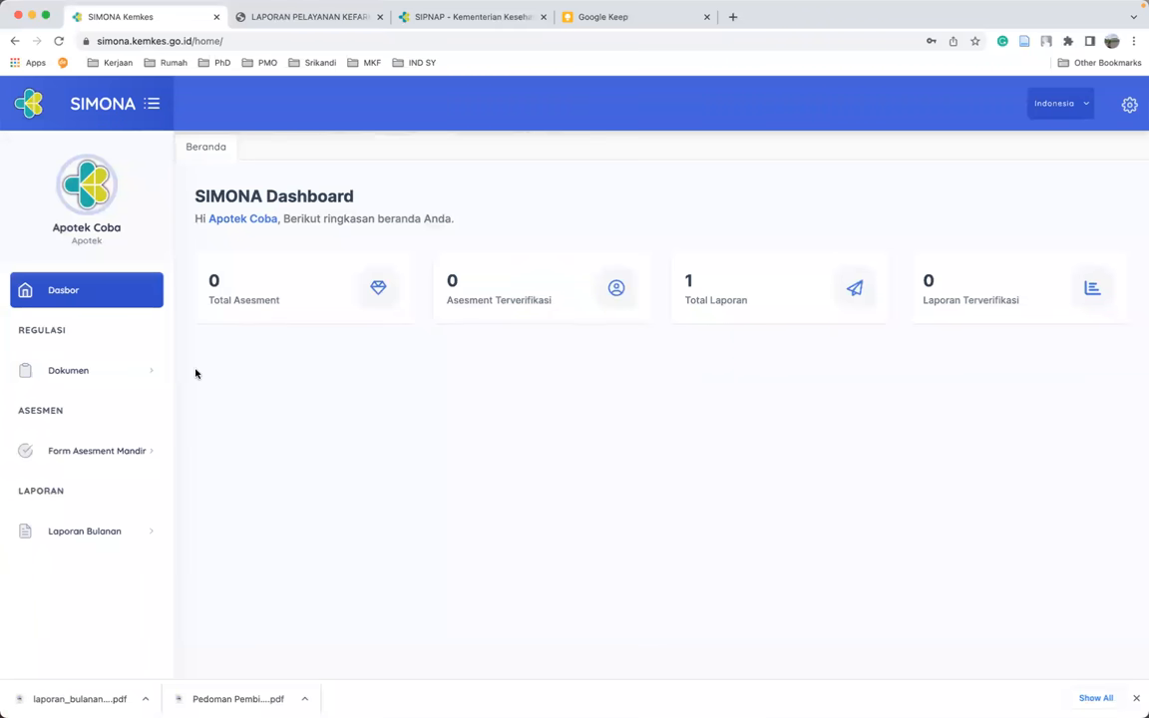
pyautogui.click(89, 457)
pyautogui.click(69, 487)
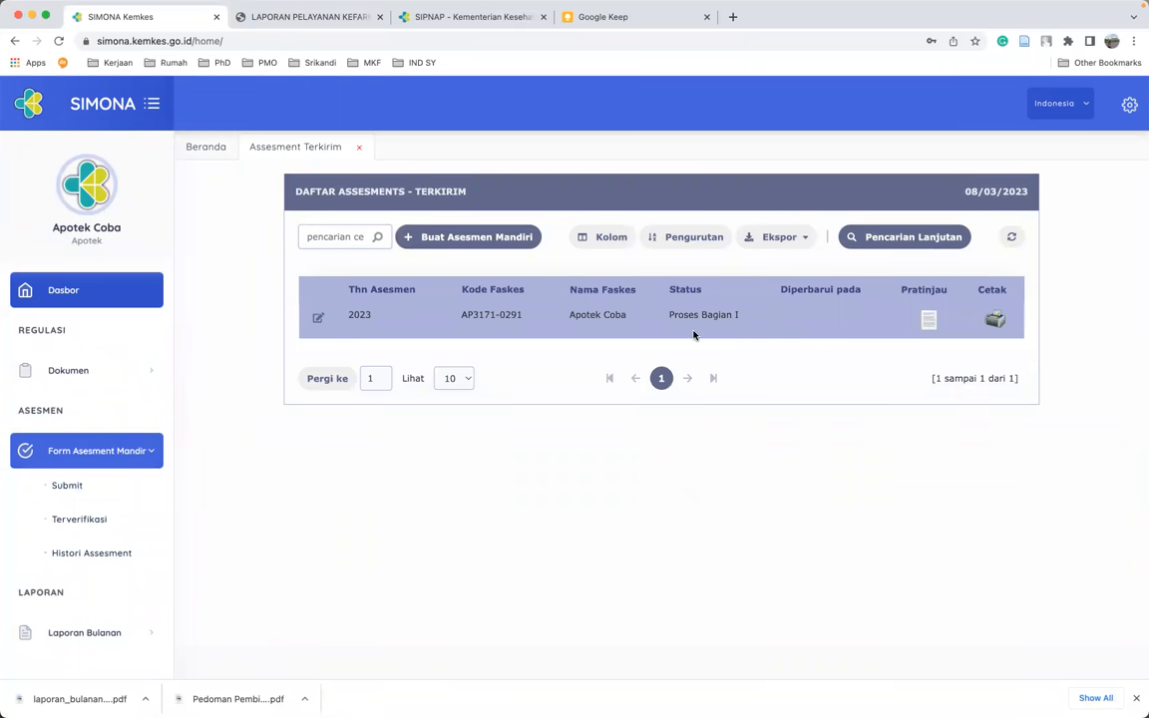
pyautogui.click(318, 322)
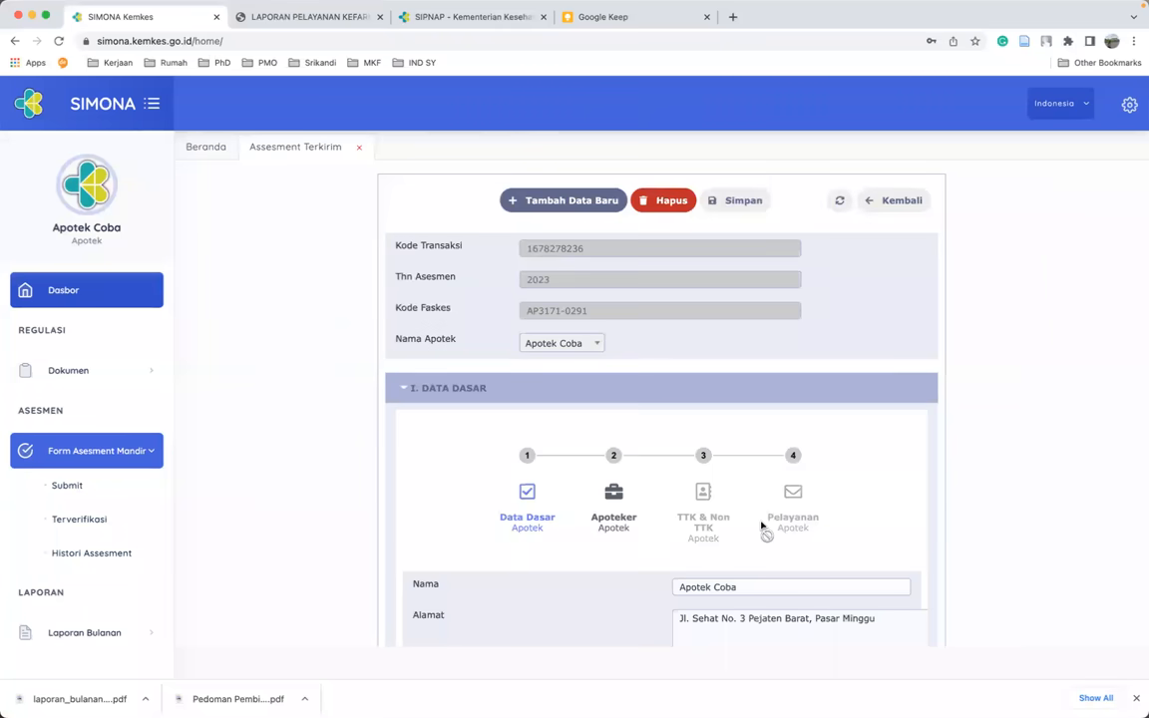
# - Collapse I. DATA DASAR so the section II.A Lokasi questions show
pyautogui.scroll(-3, 761, 526)
pyautogui.scroll(-5, 760, 519)
pyautogui.scroll(4, 763, 523)
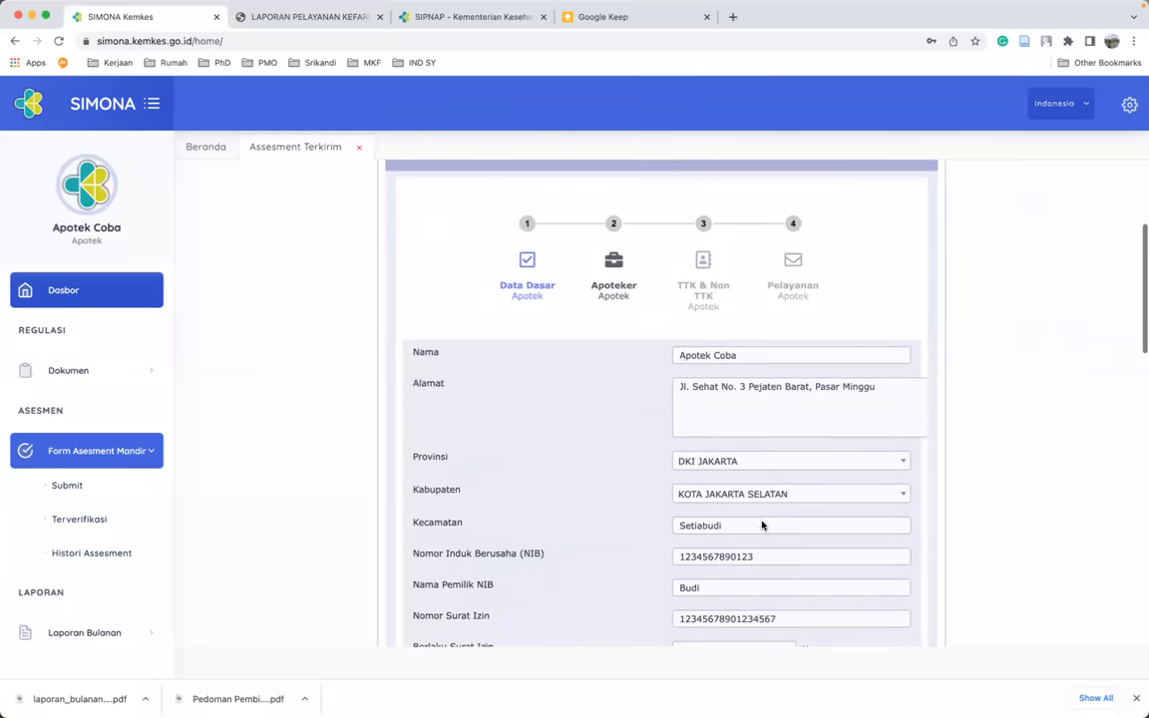
pyautogui.click(403, 197)
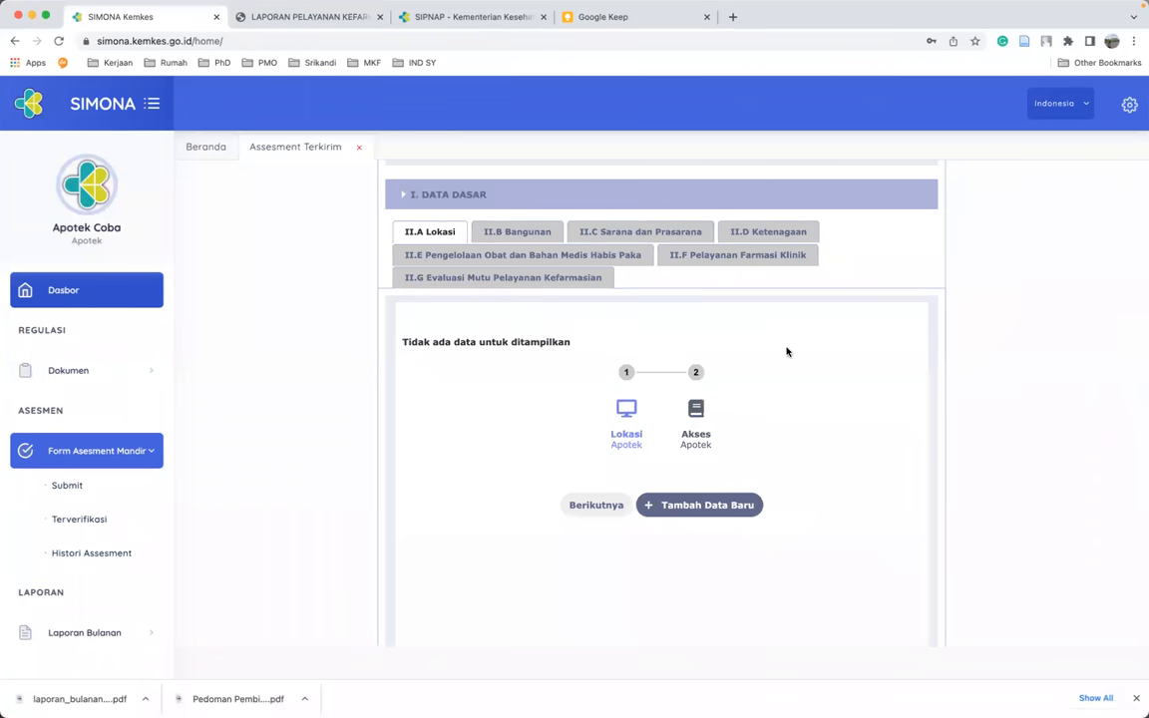
pyautogui.scroll(-1, 831, 446)
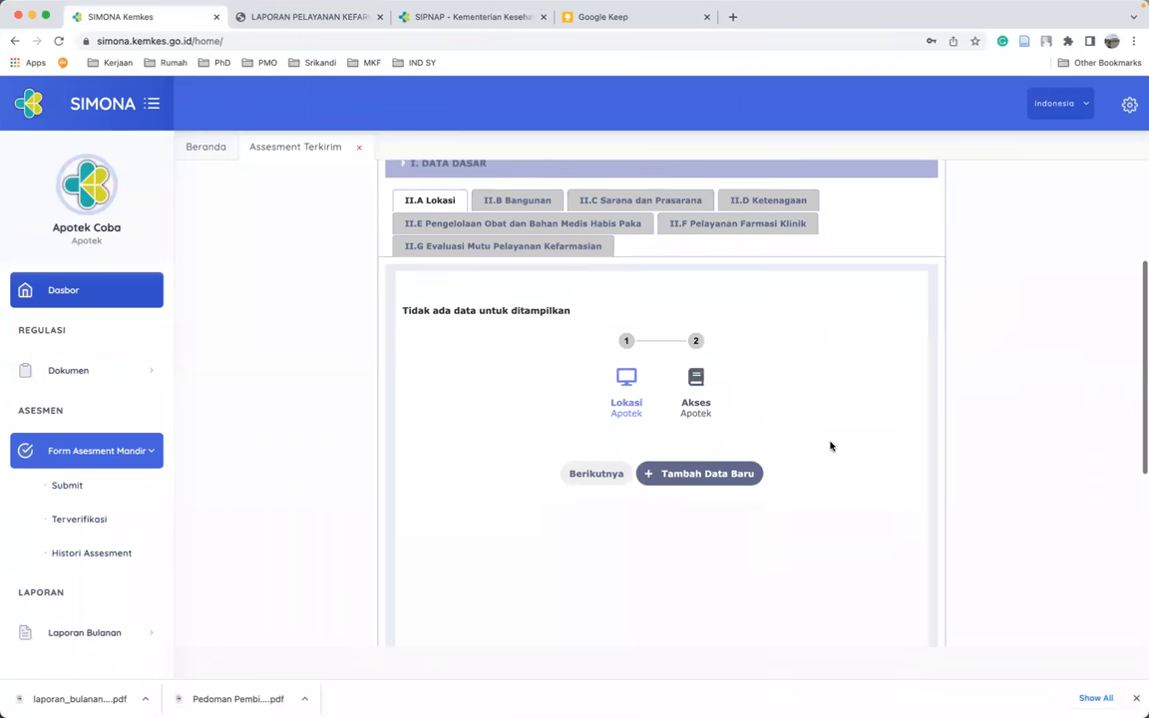
# - Answer Ya for location matching the SIA and for public accessibility, then add and save the record
pyautogui.click(701, 475)
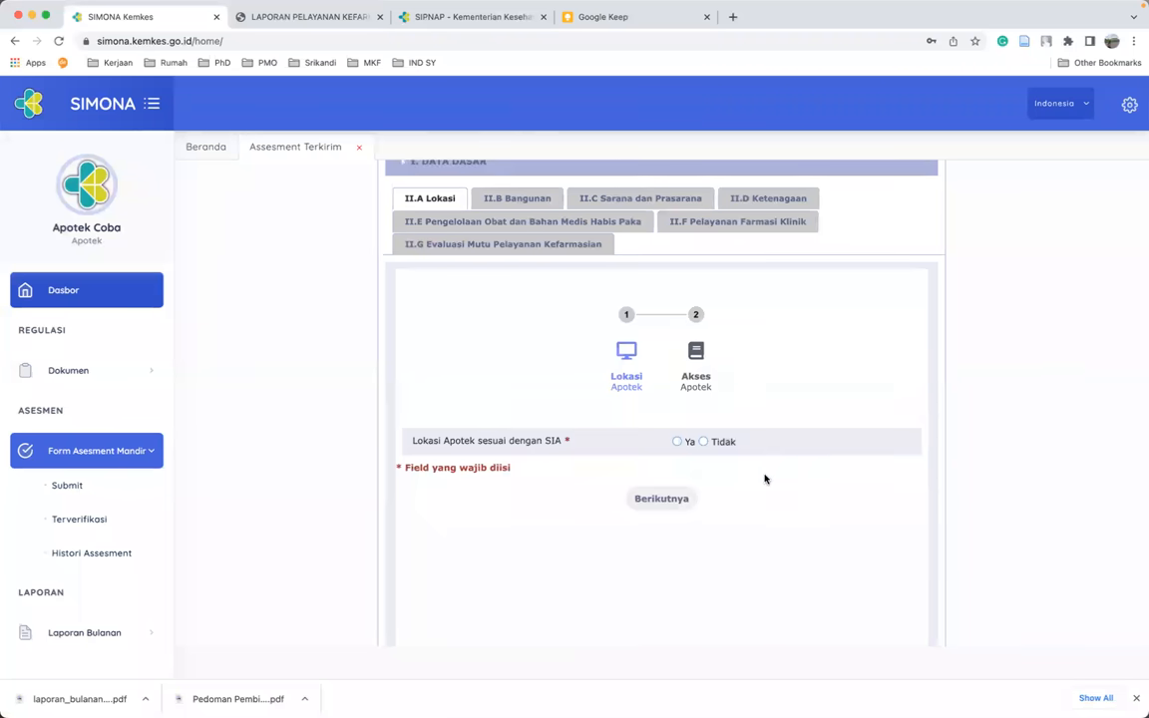
pyautogui.scroll(-2, 698, 449)
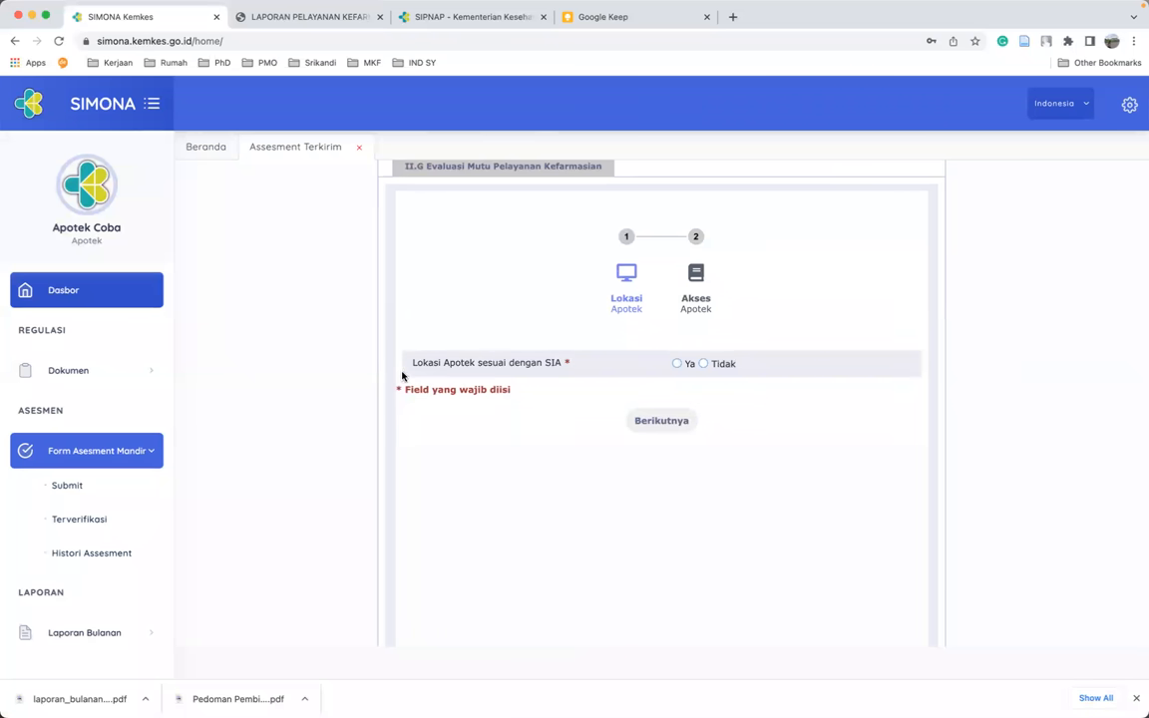
pyautogui.click(678, 365)
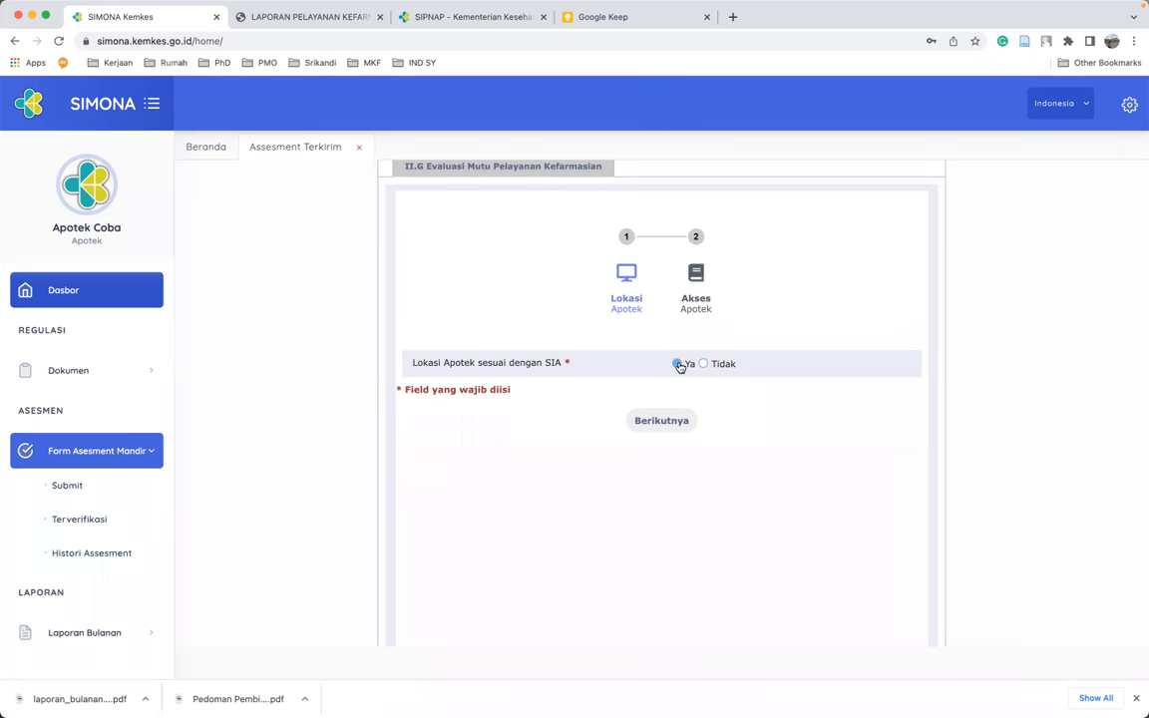
pyautogui.click(680, 423)
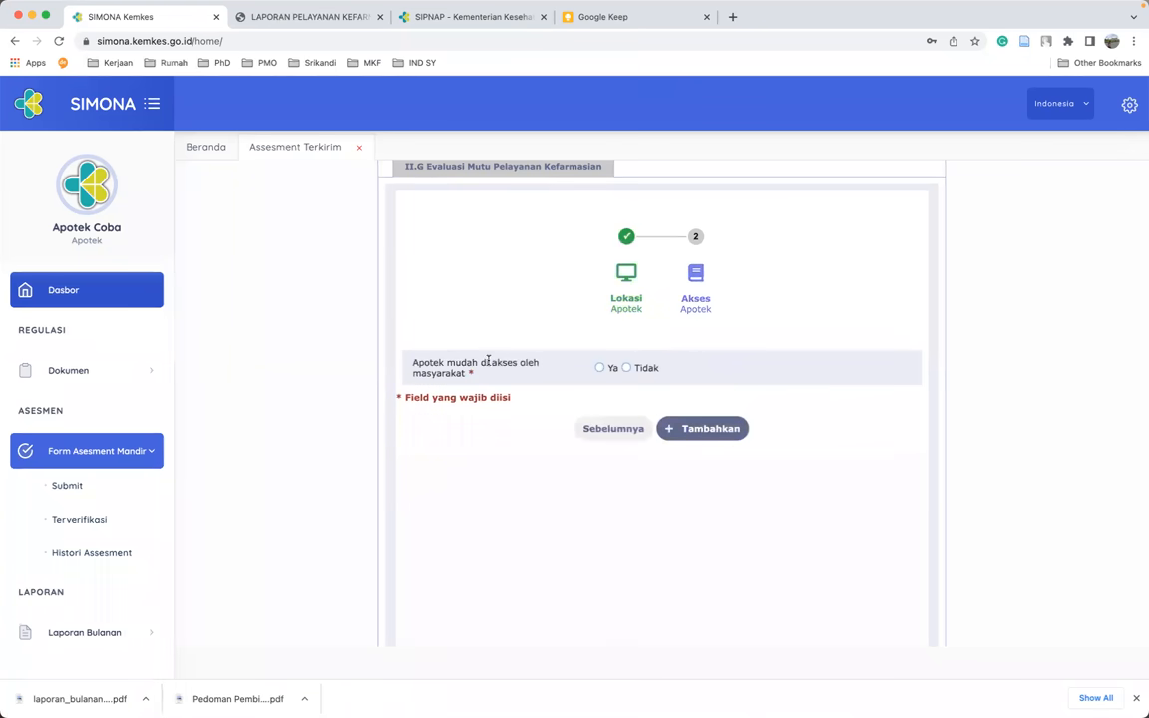
pyautogui.click(600, 368)
pyautogui.click(733, 438)
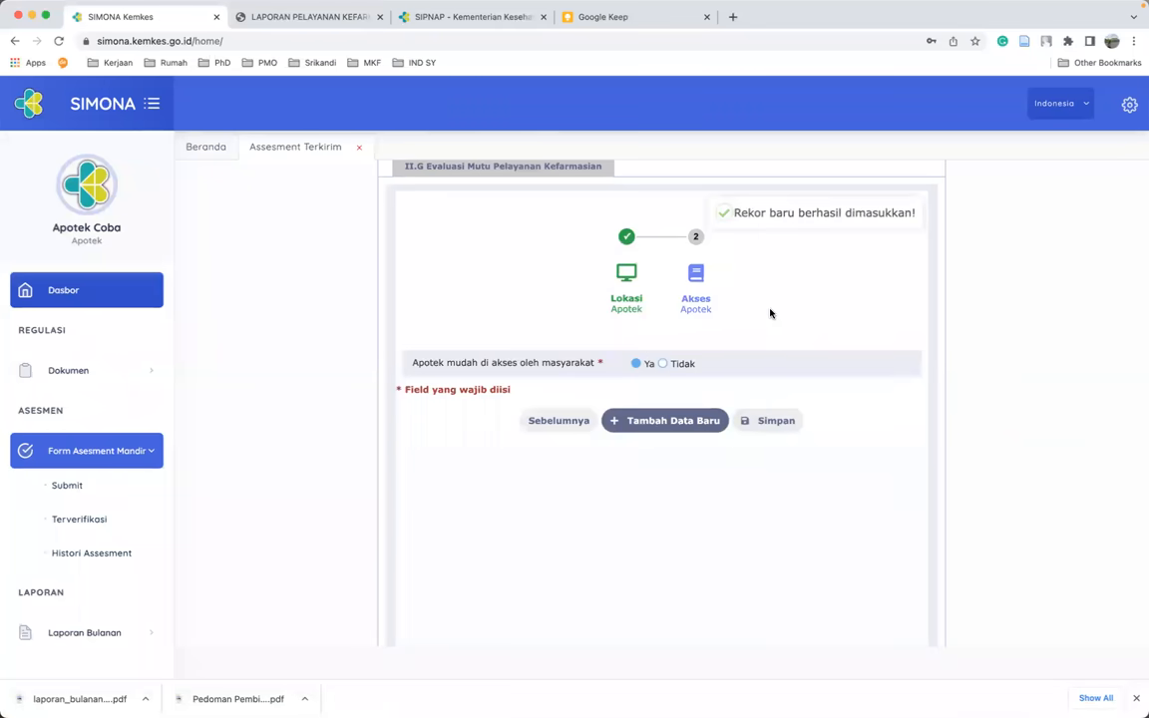
pyautogui.scroll(2, 770, 313)
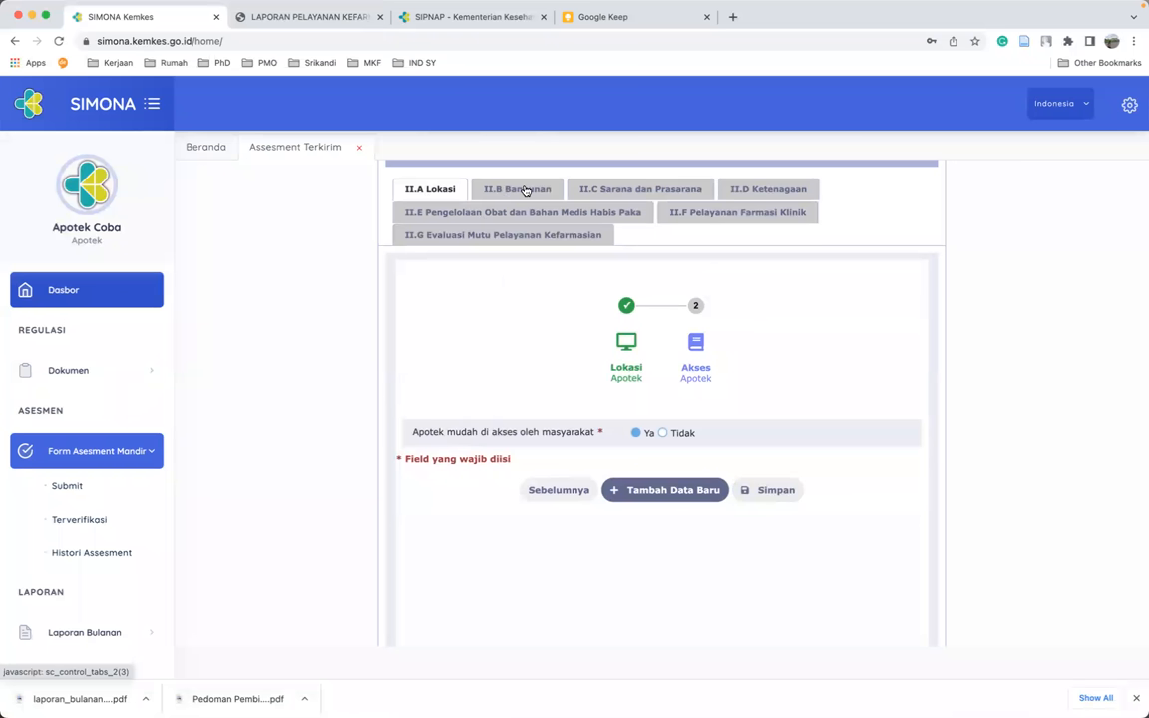
pyautogui.click(769, 498)
# - In II.B Bangunan, start a new entry answering Ya for permanent building and a tidy, clean pharmacy
pyautogui.click(498, 192)
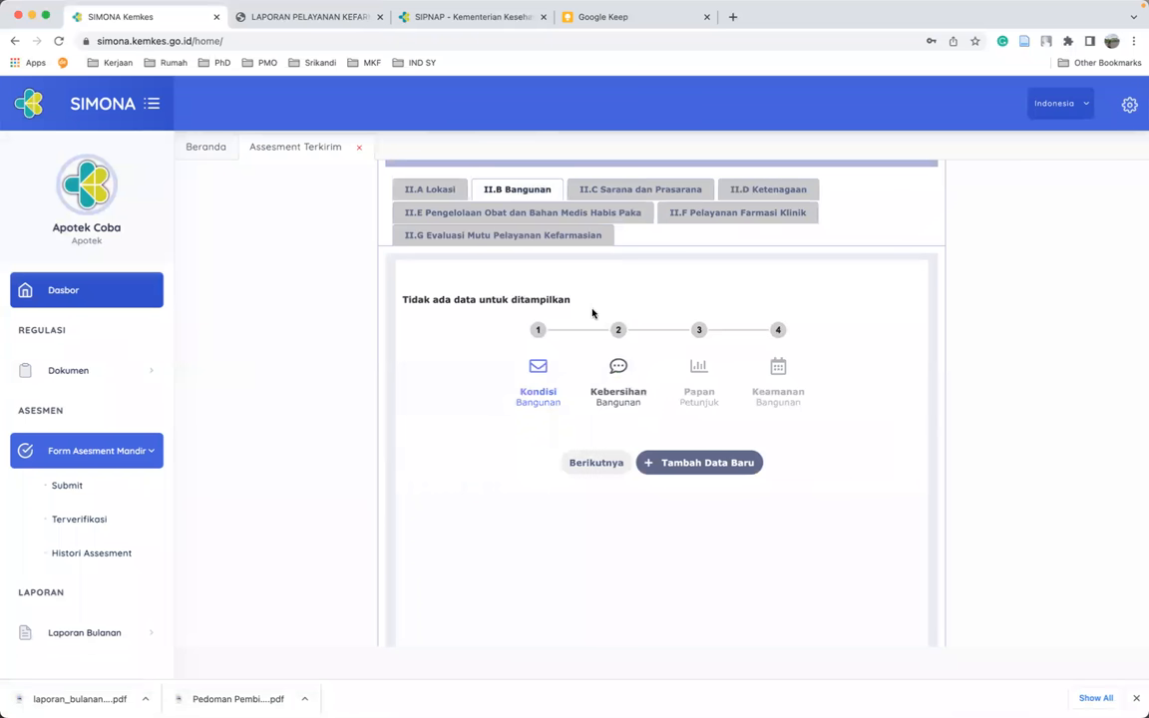
pyautogui.click(689, 476)
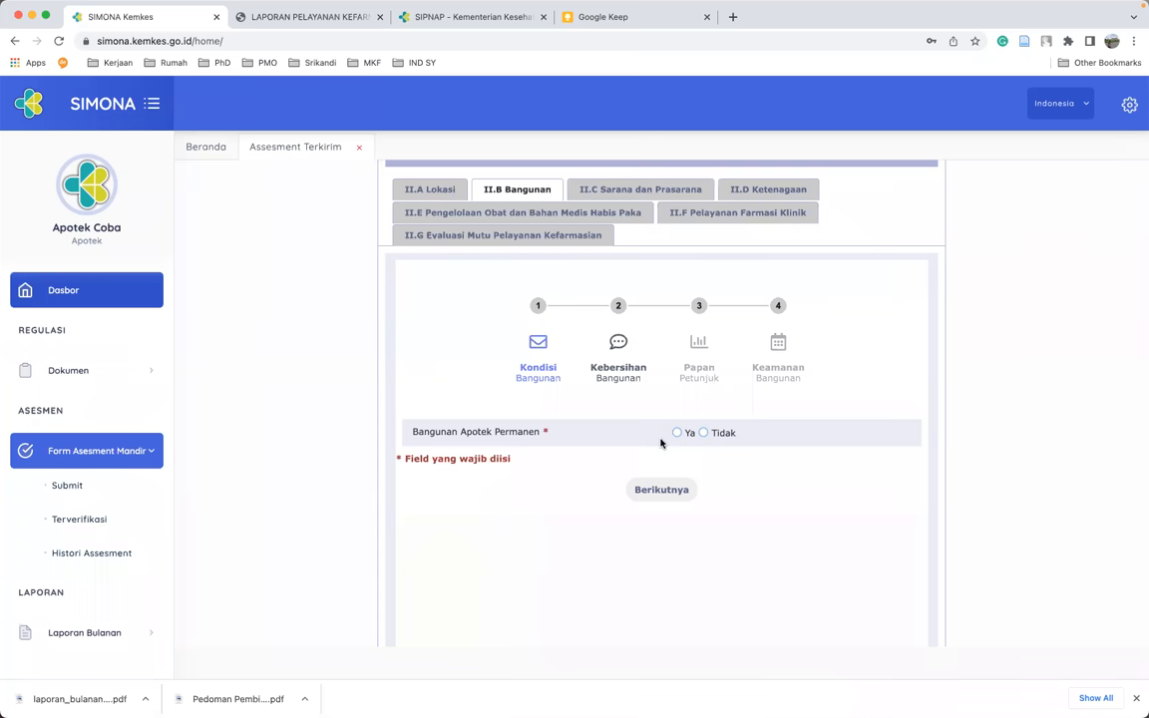
pyautogui.click(678, 432)
pyautogui.click(667, 490)
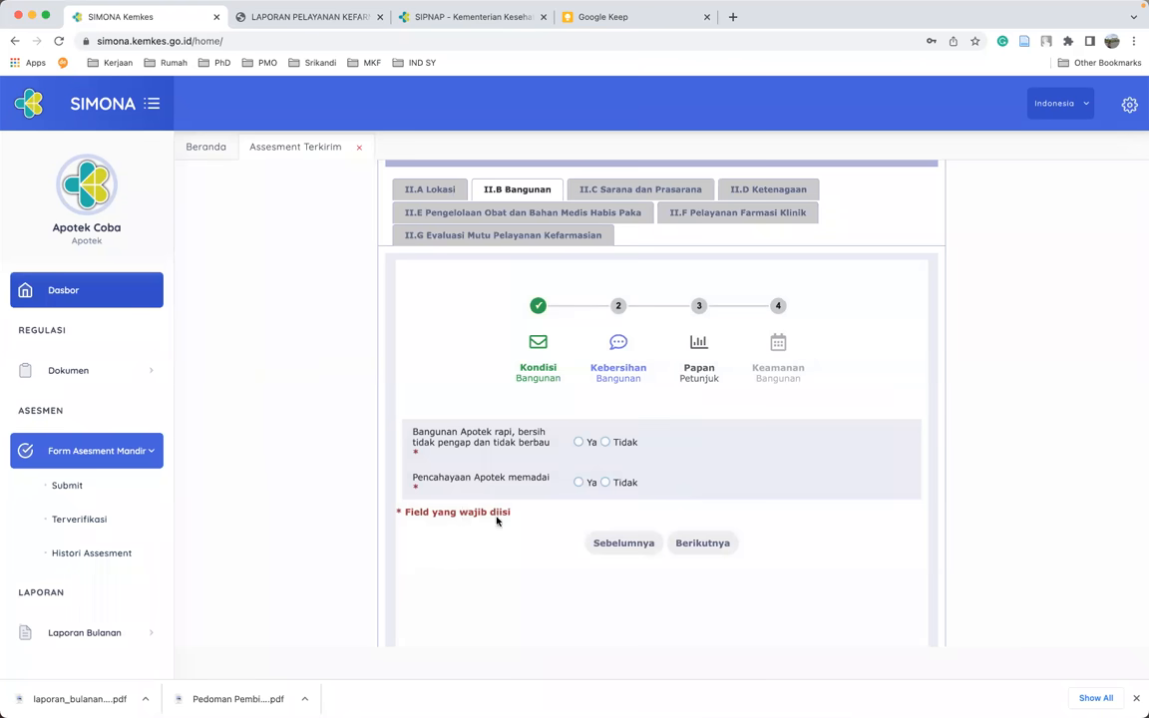
pyautogui.click(579, 442)
# - Answer Ya for adequate lighting and for the pharmacy, practice and clearly visible nameplates
pyautogui.click(578, 484)
pyautogui.click(687, 544)
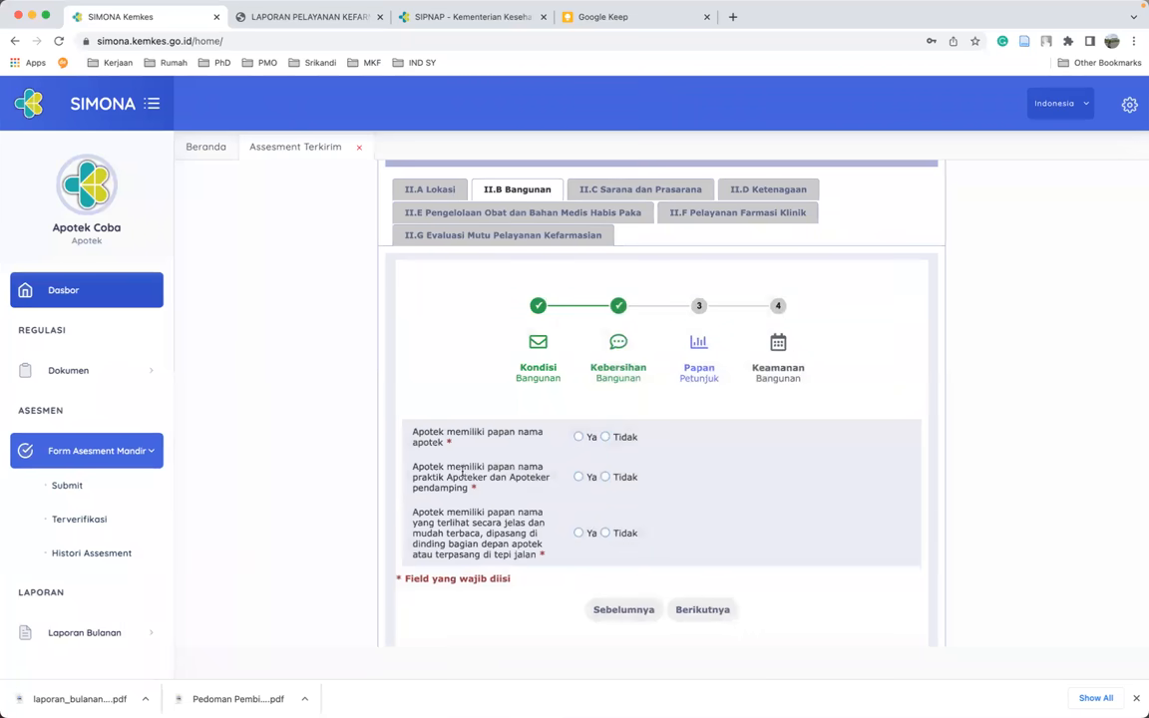
pyautogui.click(580, 438)
pyautogui.click(579, 478)
pyautogui.click(587, 535)
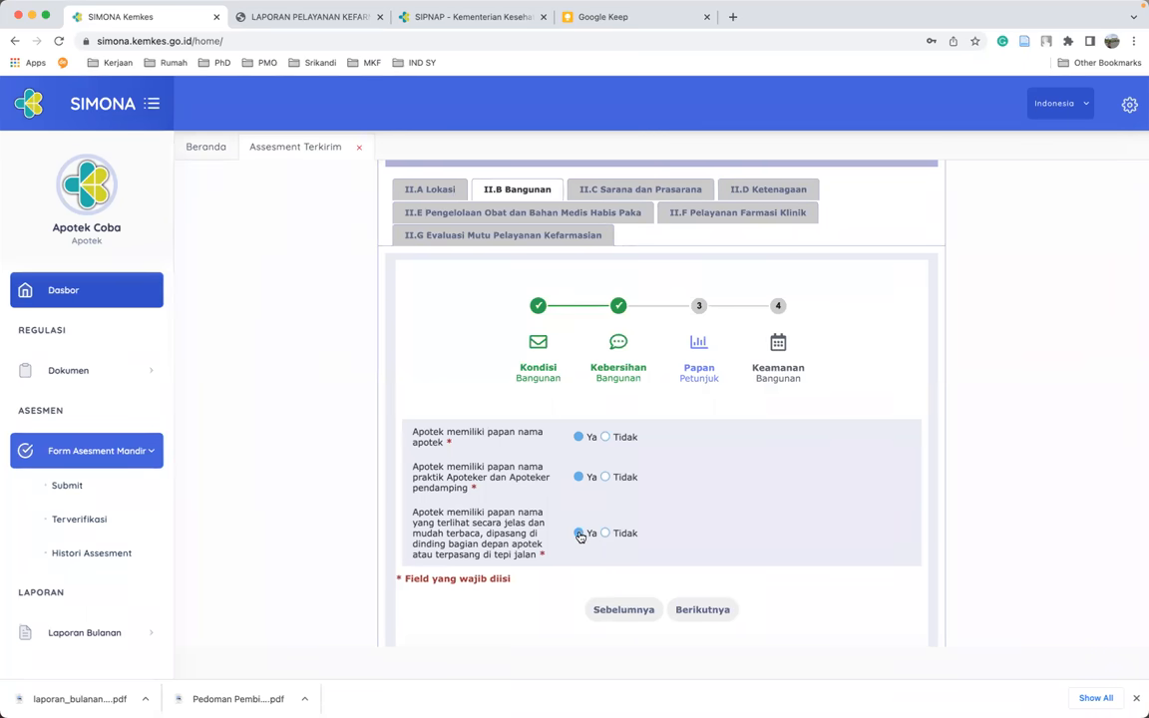
pyautogui.click(723, 611)
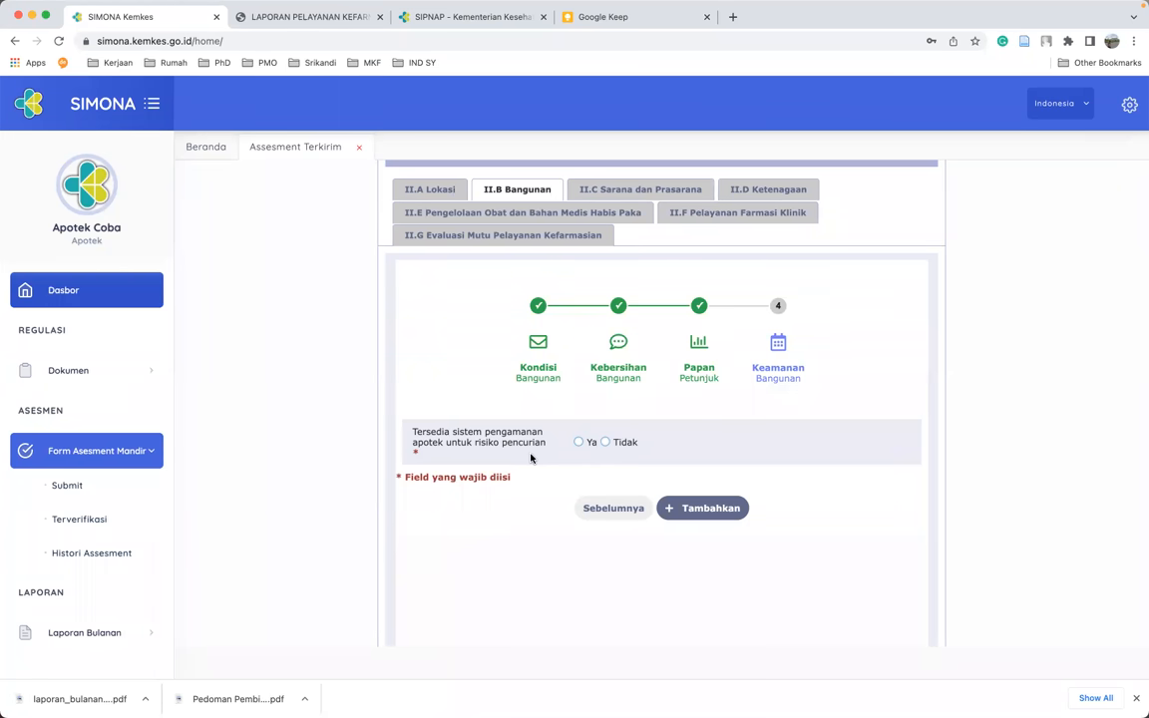
# - Answer Ya for the theft security system, add the entry and save II.B Bangunan
pyautogui.click(579, 443)
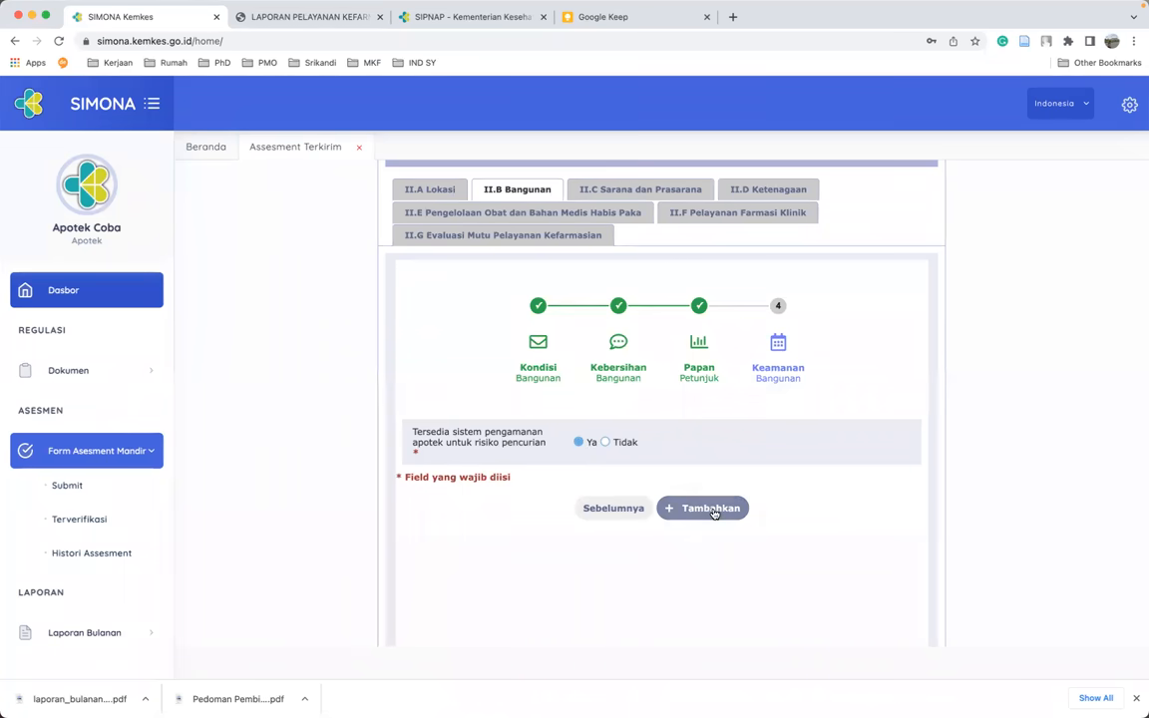
pyautogui.click(713, 509)
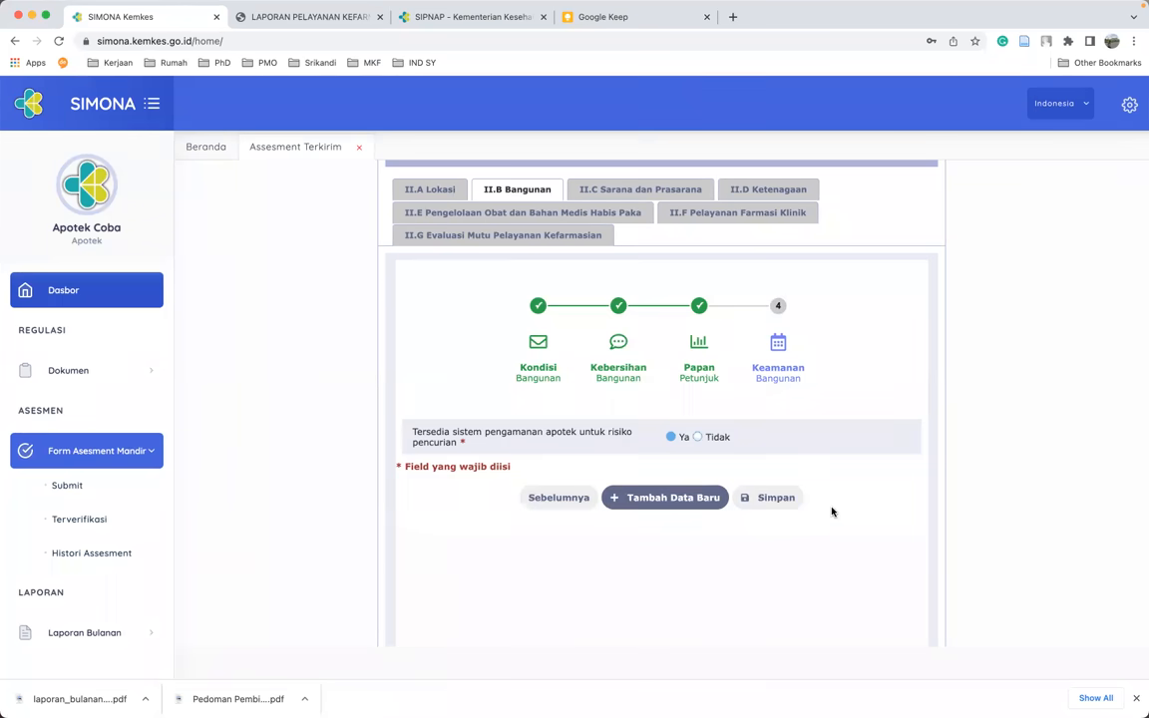
pyautogui.click(767, 502)
# - Open II.C Sarana dan Prasarana and start a new entry at the Pelayanan Resep step
pyautogui.click(619, 192)
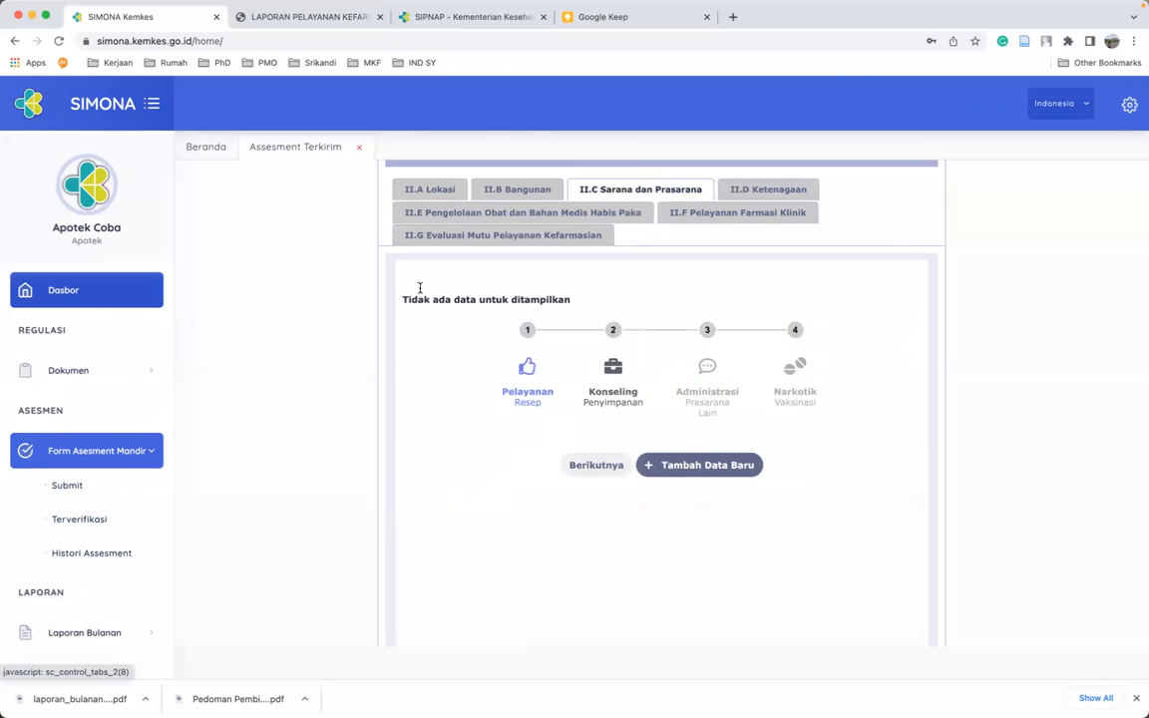
pyautogui.click(740, 467)
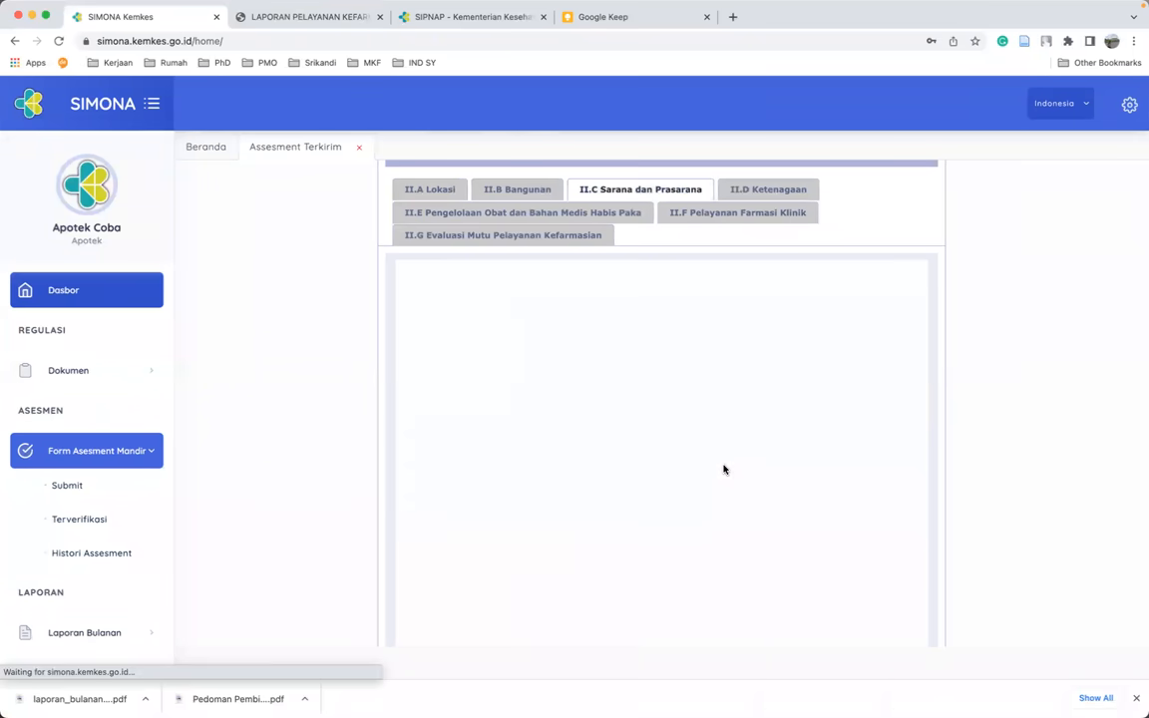
pyautogui.scroll(-2, 655, 414)
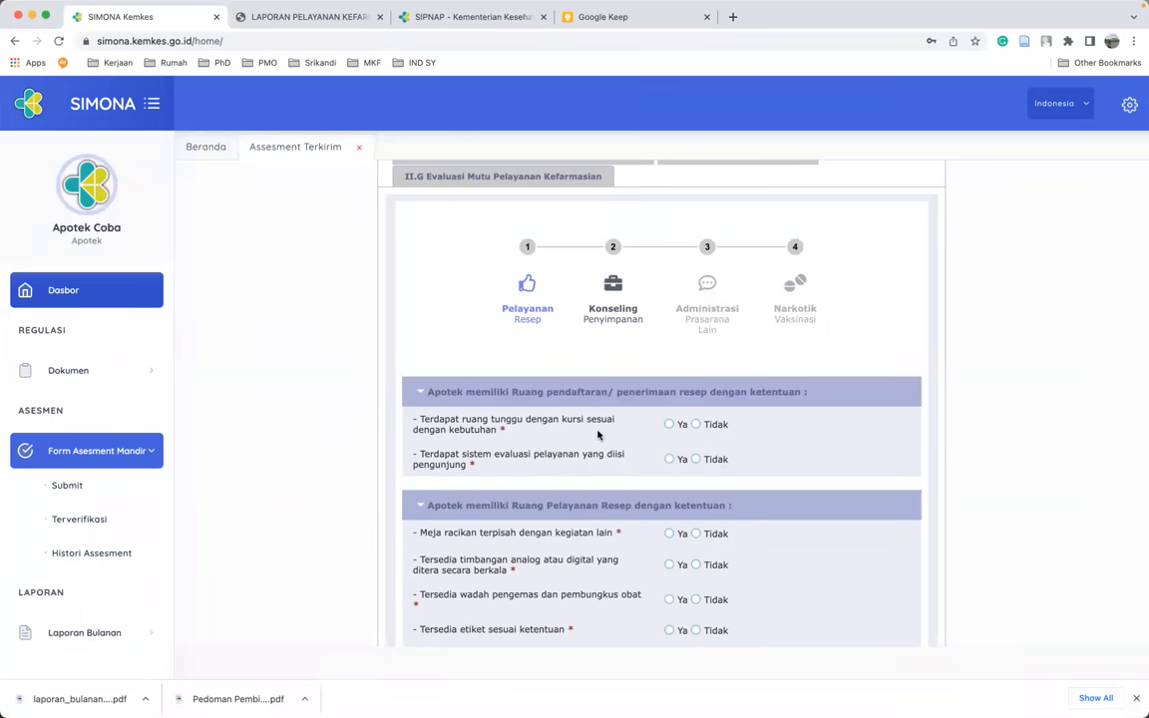
# - Answer Ya for the waiting room and visitor service evaluation system questions
pyautogui.click(697, 425)
pyautogui.click(669, 426)
pyautogui.click(669, 461)
pyautogui.scroll(-3, 893, 487)
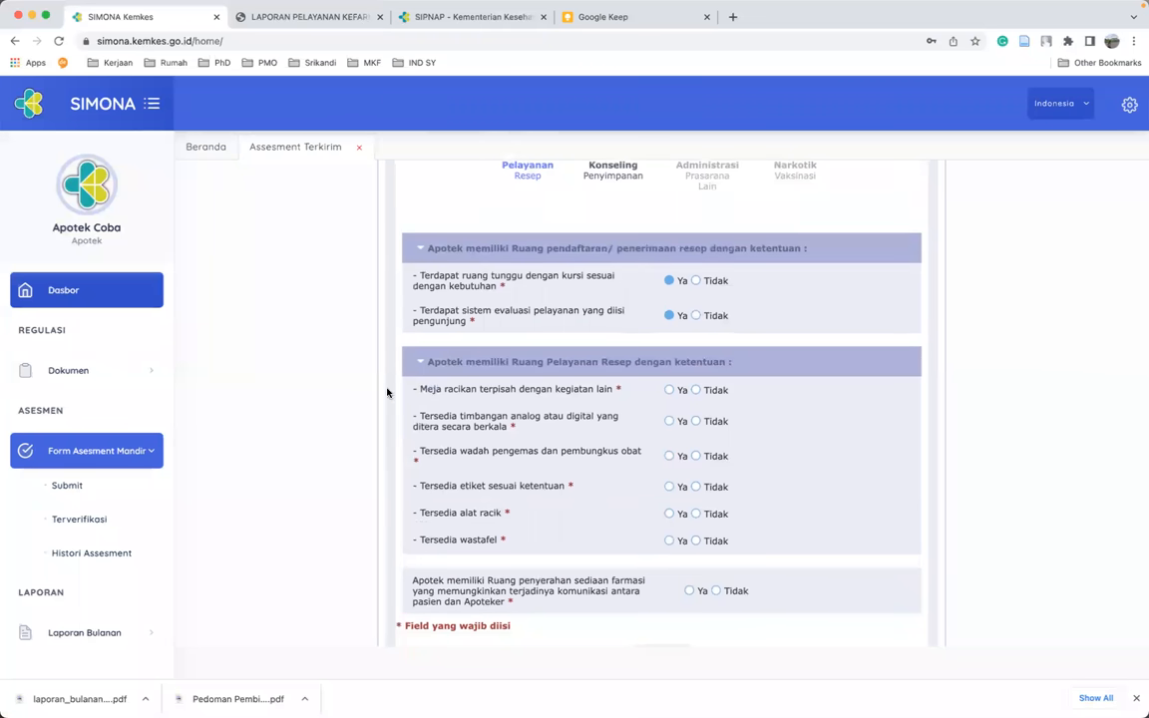
# - Answer Ya for compounding table, packaging, labels, tools, sink and dispensing room; Tidak for calibrated scales
pyautogui.click(670, 392)
pyautogui.click(696, 421)
pyautogui.click(668, 457)
pyautogui.click(669, 488)
pyautogui.click(671, 515)
pyautogui.click(671, 543)
pyautogui.scroll(-2, 674, 545)
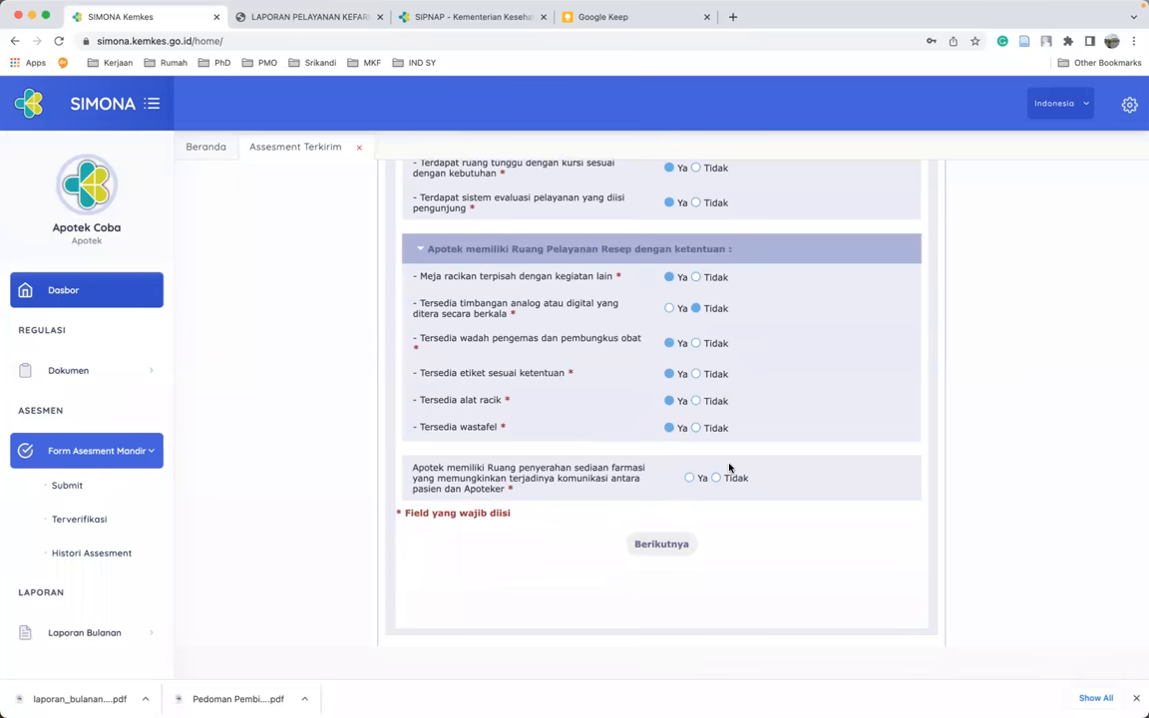
pyautogui.click(689, 478)
pyautogui.scroll(3, 674, 319)
pyautogui.scroll(-1, 621, 321)
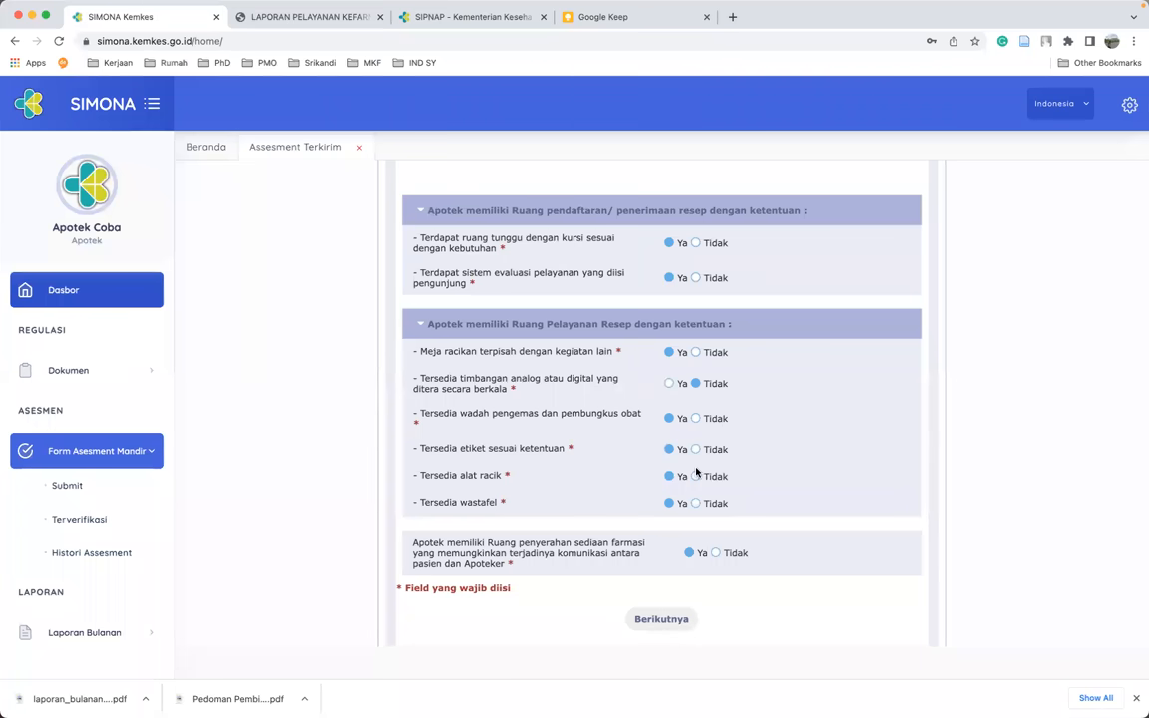
# - On Konseling Penyimpanan, answer Ya for privacy, drug information display and regulations; Tidak for service documents
pyautogui.click(678, 619)
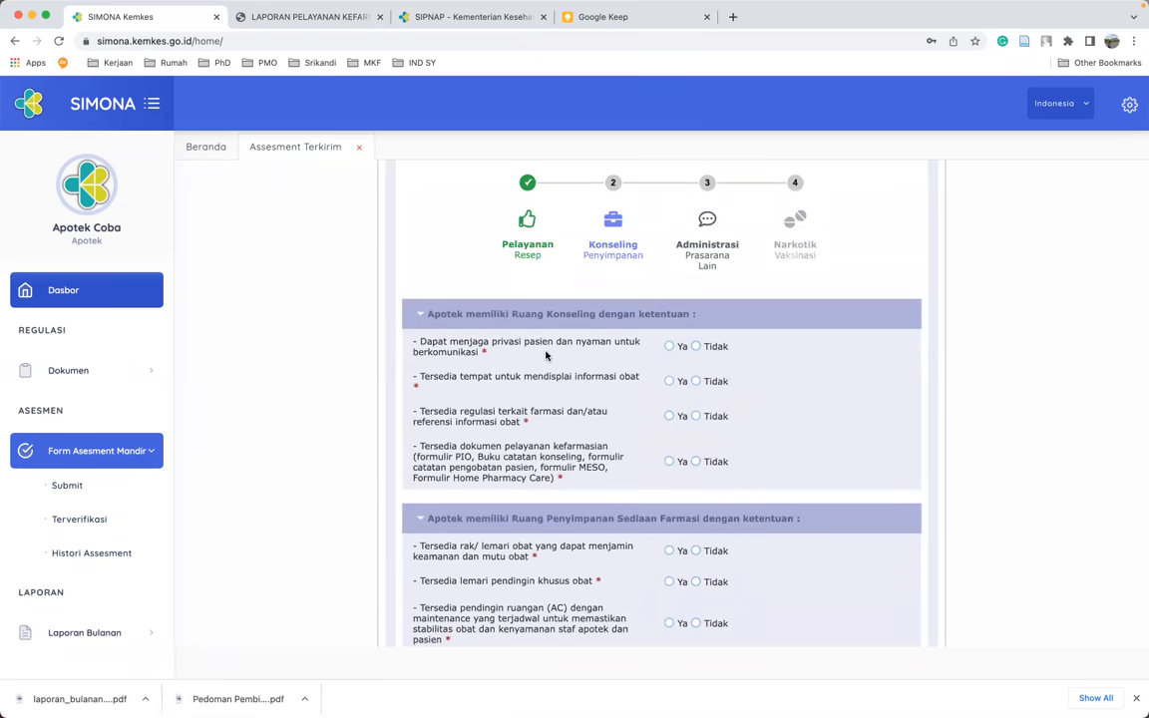
pyautogui.click(668, 347)
pyautogui.click(671, 382)
pyautogui.click(669, 418)
pyautogui.click(696, 463)
# - Answer Ya for shelves, drug fridge and temperature card; Tidak for AC, thermohygrometer and 15–25°C storage
pyautogui.scroll(-3, 701, 465)
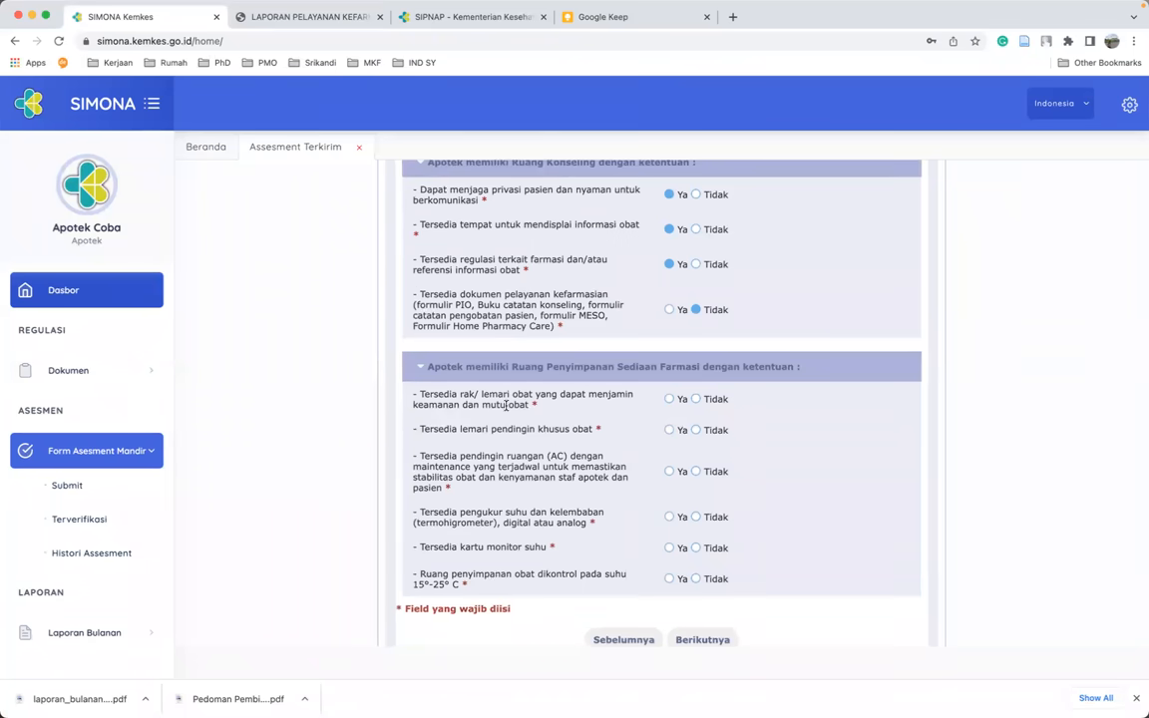
pyautogui.click(670, 400)
pyautogui.click(669, 430)
pyautogui.click(701, 475)
pyautogui.click(697, 516)
pyautogui.click(669, 549)
pyautogui.scroll(-1, 671, 551)
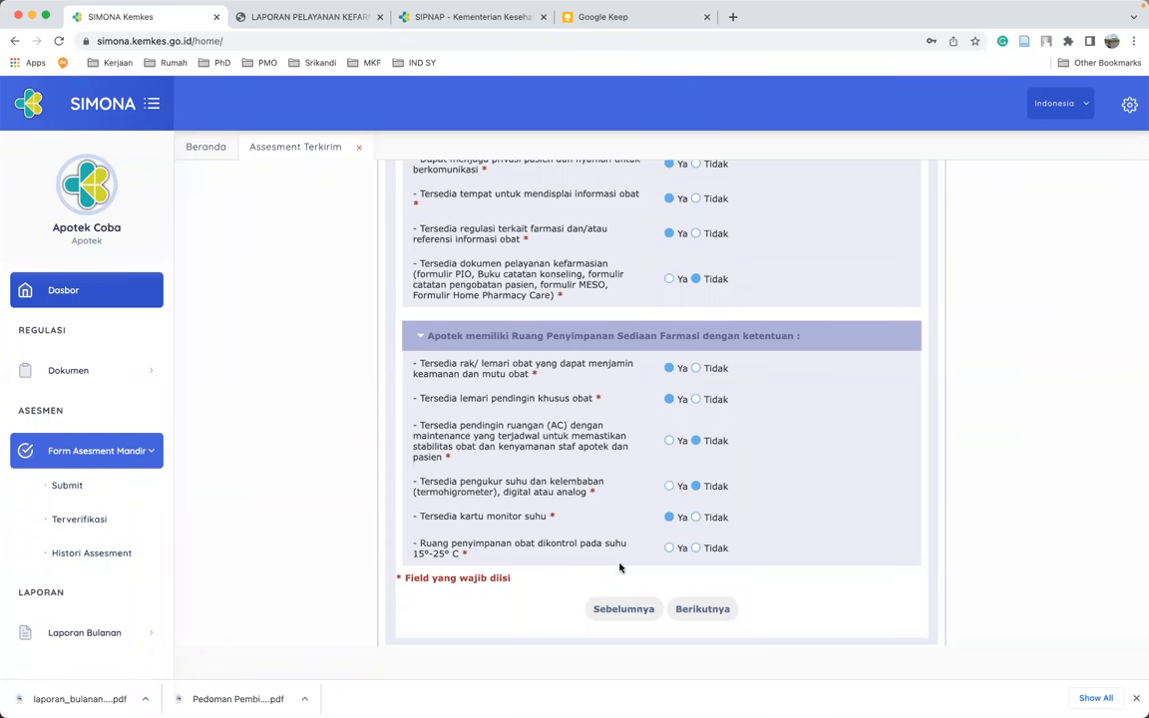
pyautogui.click(695, 548)
# - Answer Ya for the six administration document questions: order forms, invoices, prescription copies, receipts and records
pyautogui.click(701, 609)
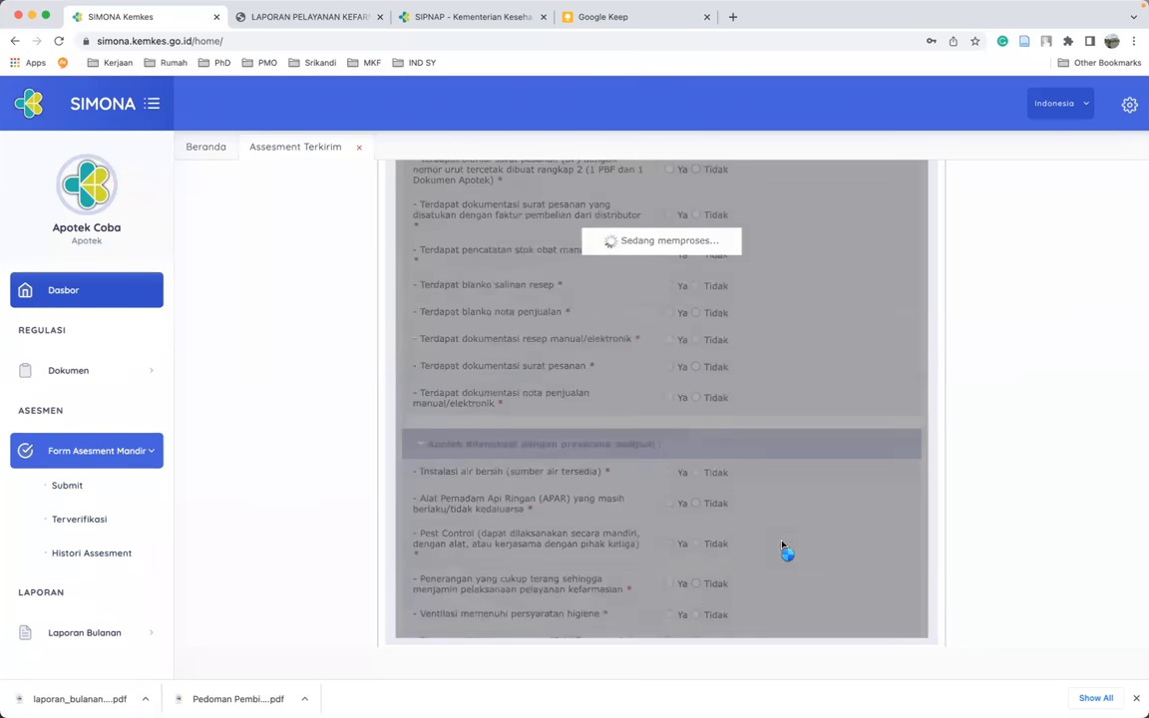
pyautogui.scroll(2, 791, 386)
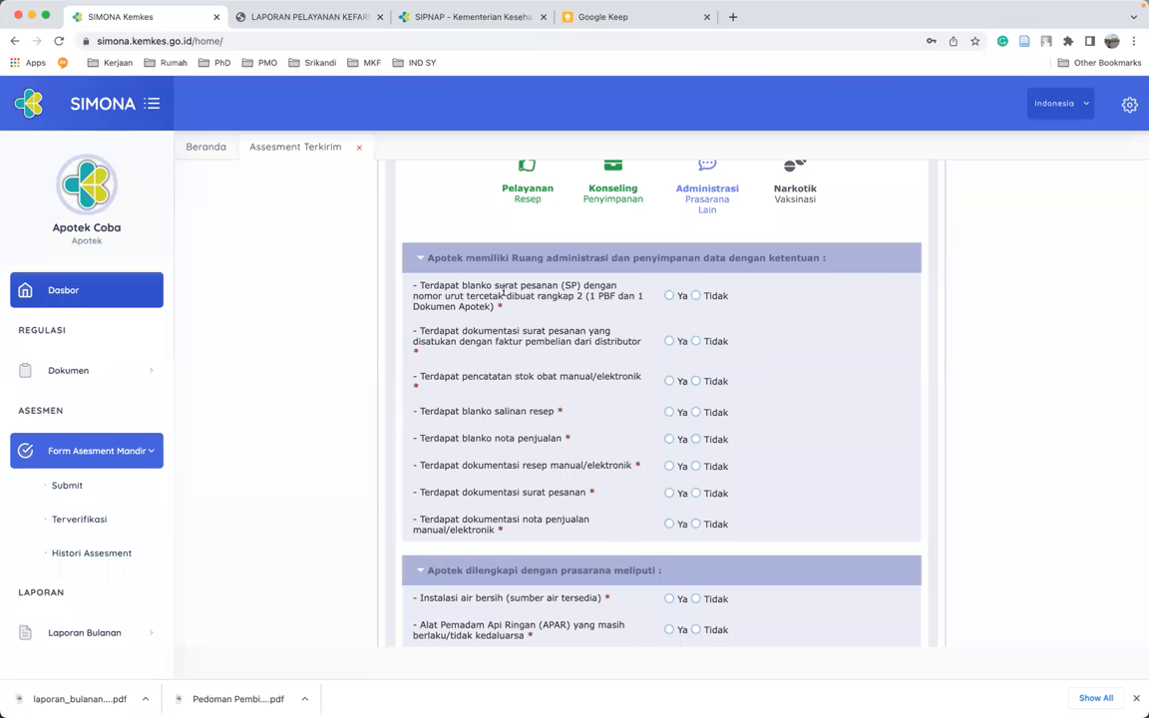
pyautogui.click(669, 296)
pyautogui.click(669, 341)
pyautogui.click(672, 417)
pyautogui.click(670, 439)
pyautogui.click(670, 467)
pyautogui.click(670, 492)
# - Mark water, lighting, ventilation, toilet and bins Ya; APAR, pest control, electricity and emergency lamp Tidak
pyautogui.scroll(-4, 670, 529)
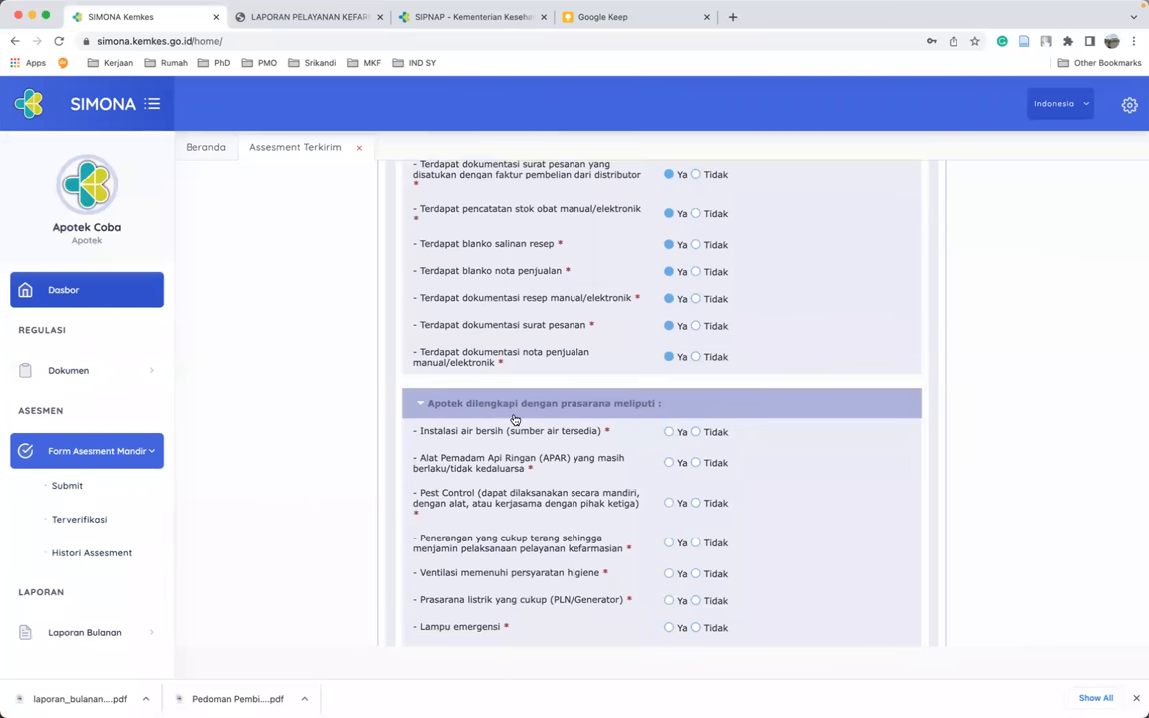
pyautogui.scroll(-2, 513, 420)
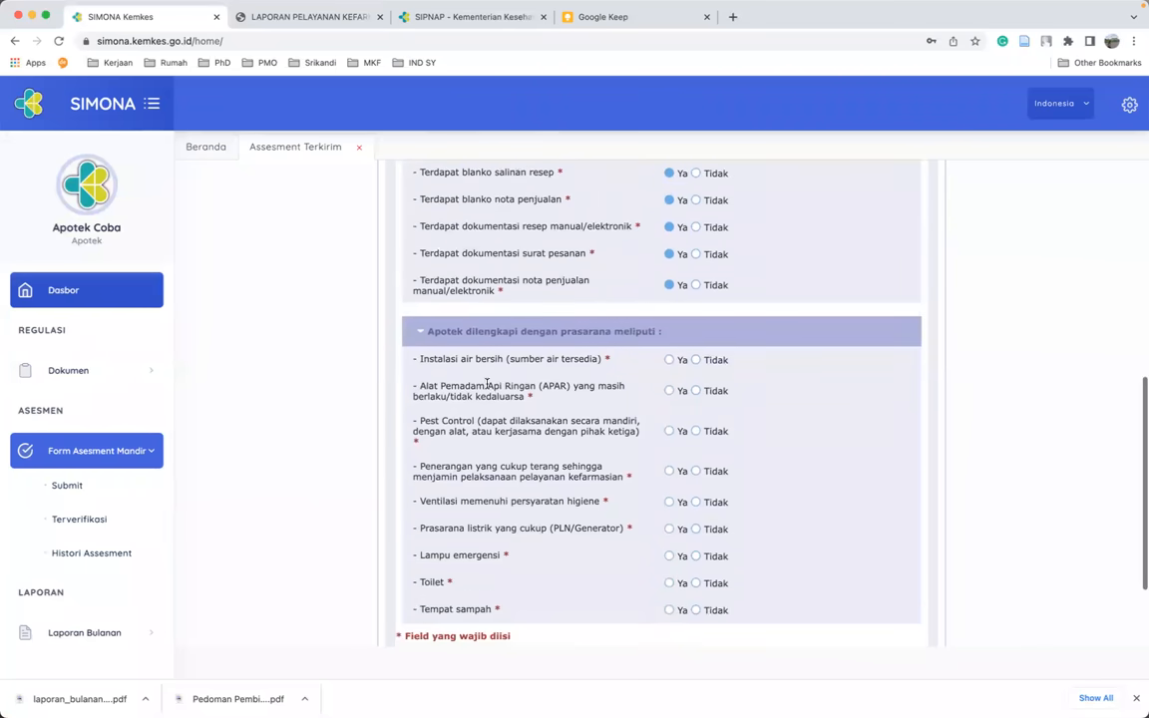
pyautogui.click(669, 360)
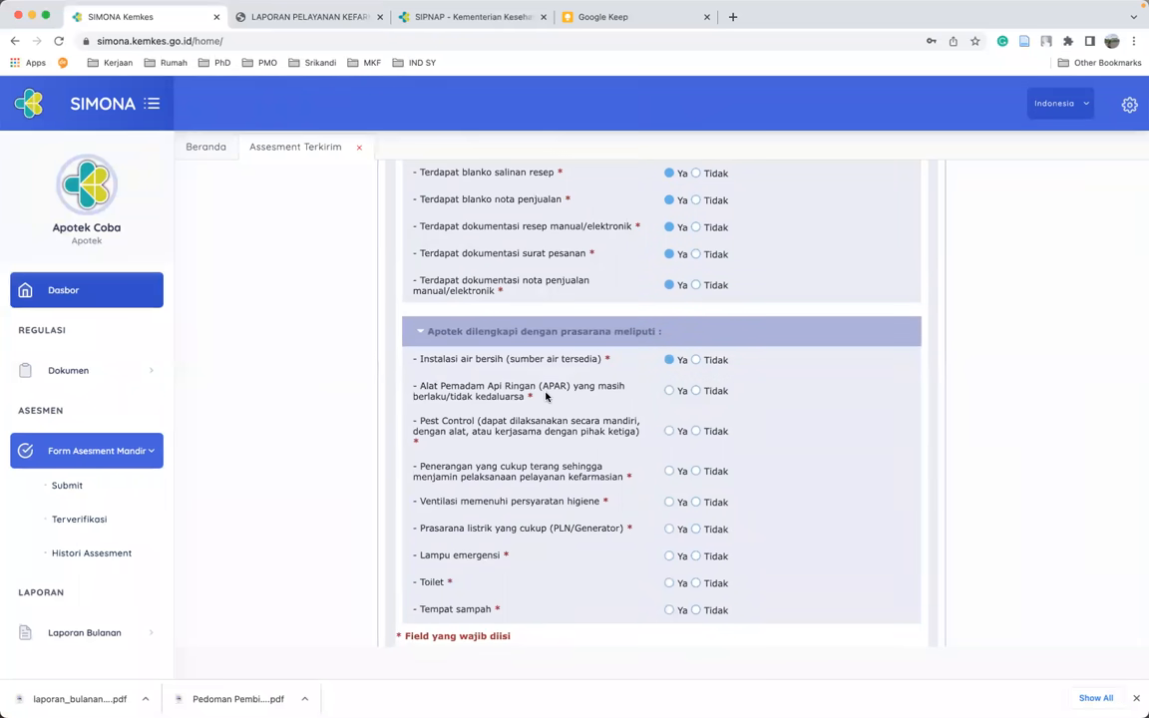
pyautogui.click(697, 391)
pyautogui.click(695, 432)
pyautogui.click(669, 472)
pyautogui.click(671, 503)
pyautogui.click(696, 529)
pyautogui.click(696, 556)
pyautogui.click(668, 583)
pyautogui.click(670, 610)
pyautogui.scroll(-3, 692, 616)
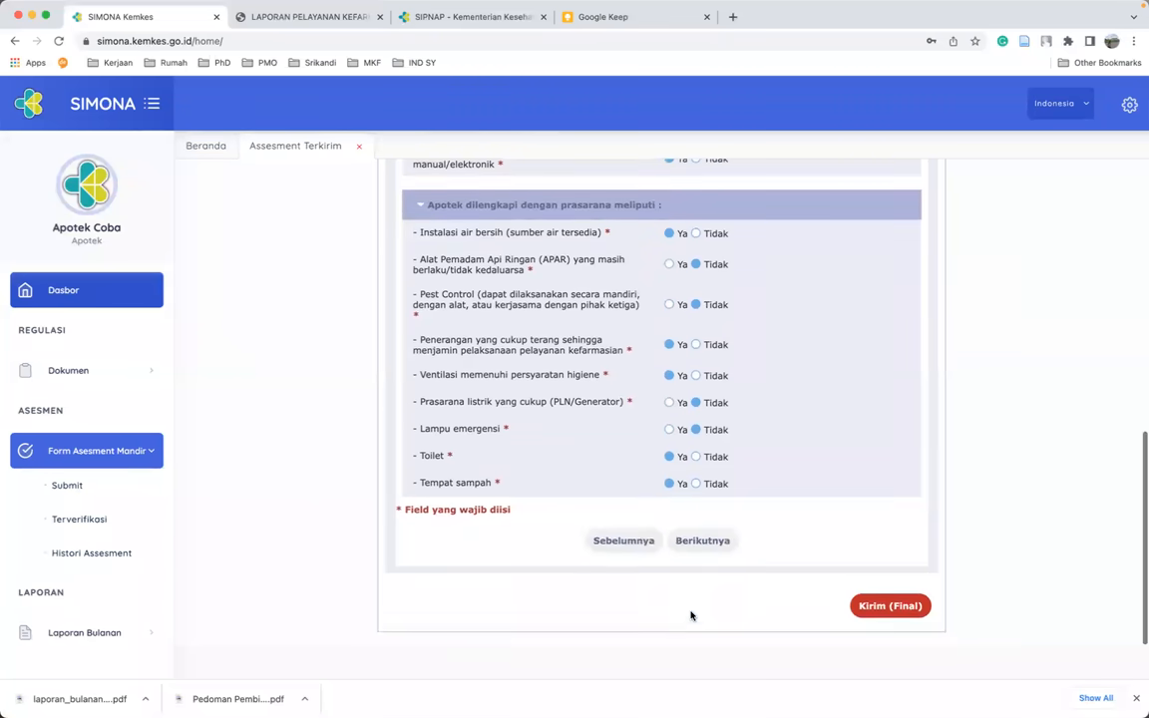
pyautogui.click(695, 544)
# - Answer Ya for narcotics records, order forms, and a dedicated, clean, fixed, strong cabinet
pyautogui.scroll(3, 812, 503)
pyautogui.scroll(1, 814, 502)
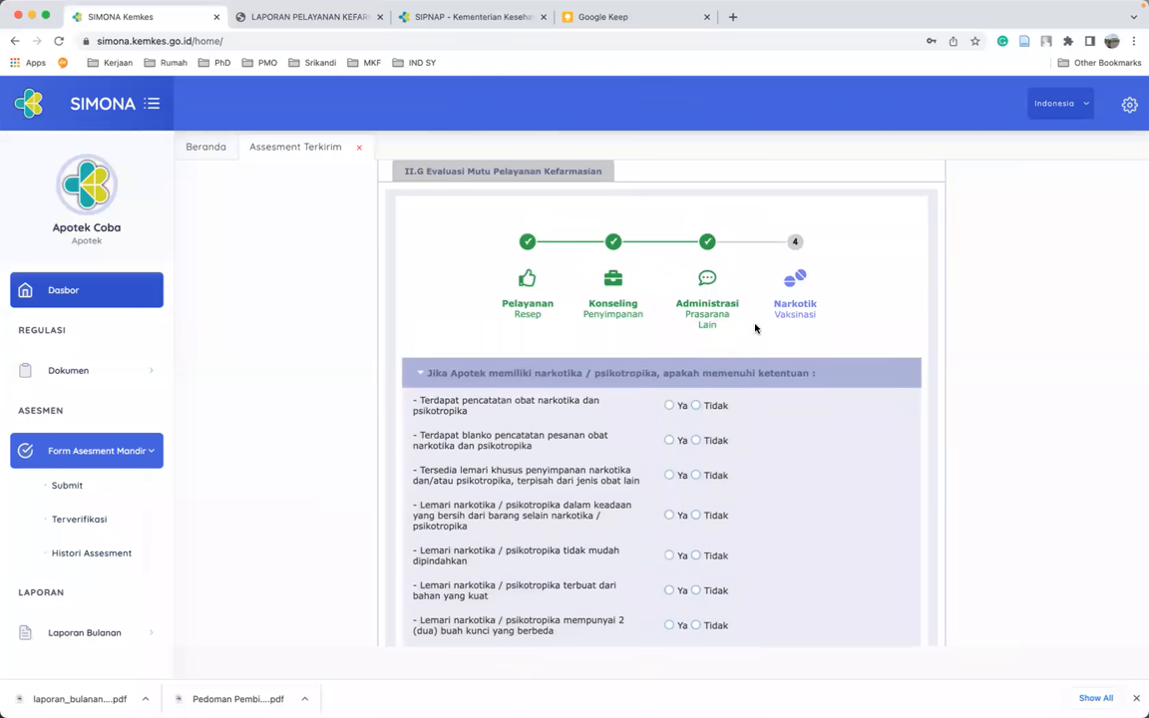
pyautogui.scroll(-1, 841, 452)
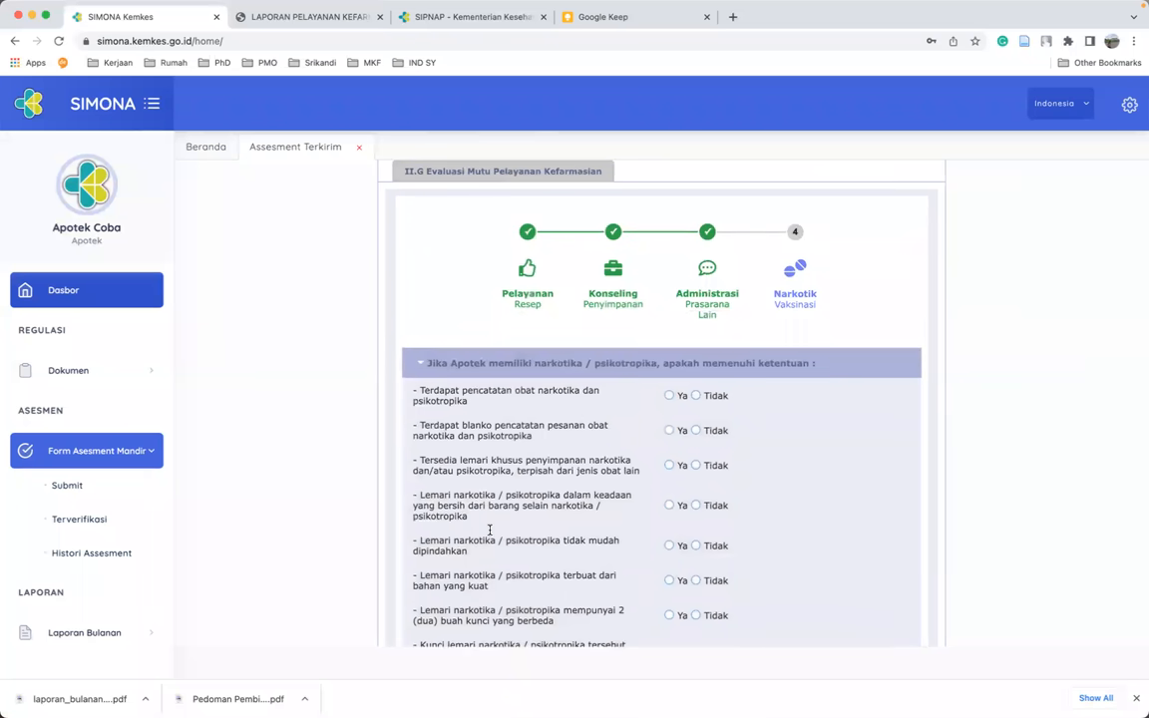
pyautogui.scroll(-3, 494, 531)
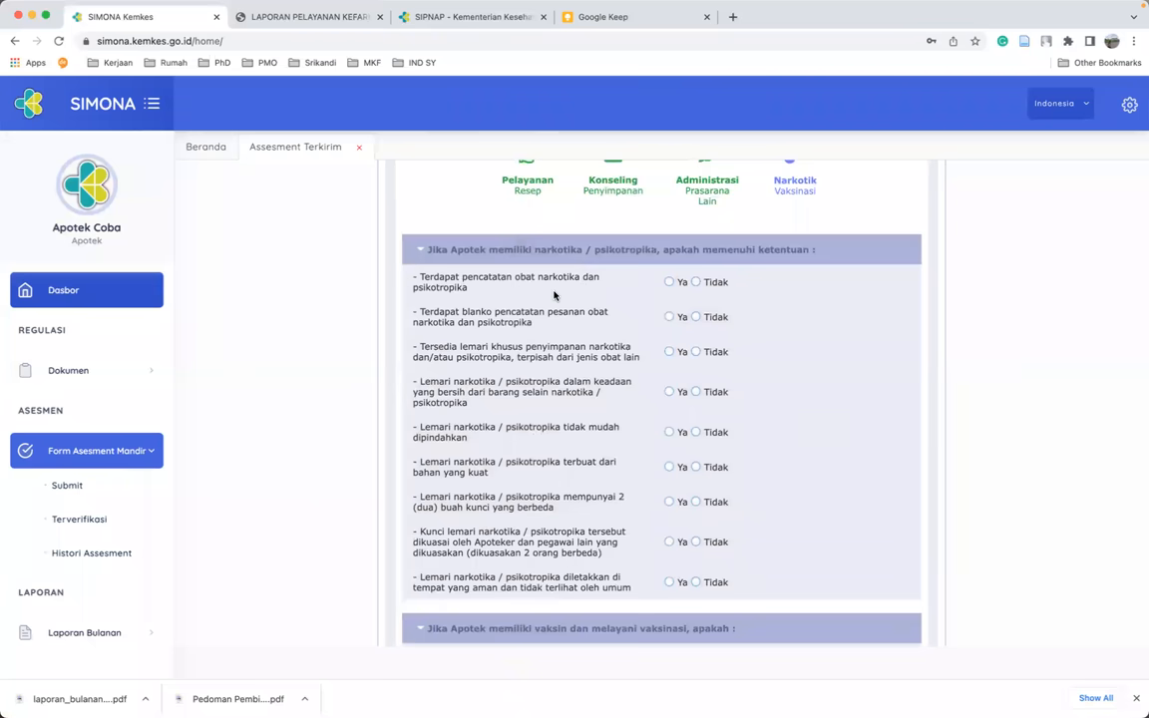
pyautogui.click(672, 284)
pyautogui.click(670, 317)
pyautogui.click(669, 352)
pyautogui.click(669, 391)
pyautogui.click(671, 432)
pyautogui.click(669, 469)
# - Set out-of-sight cabinet placement to Tidak and add the narcotics storage entry as a record
pyautogui.scroll(-1, 641, 552)
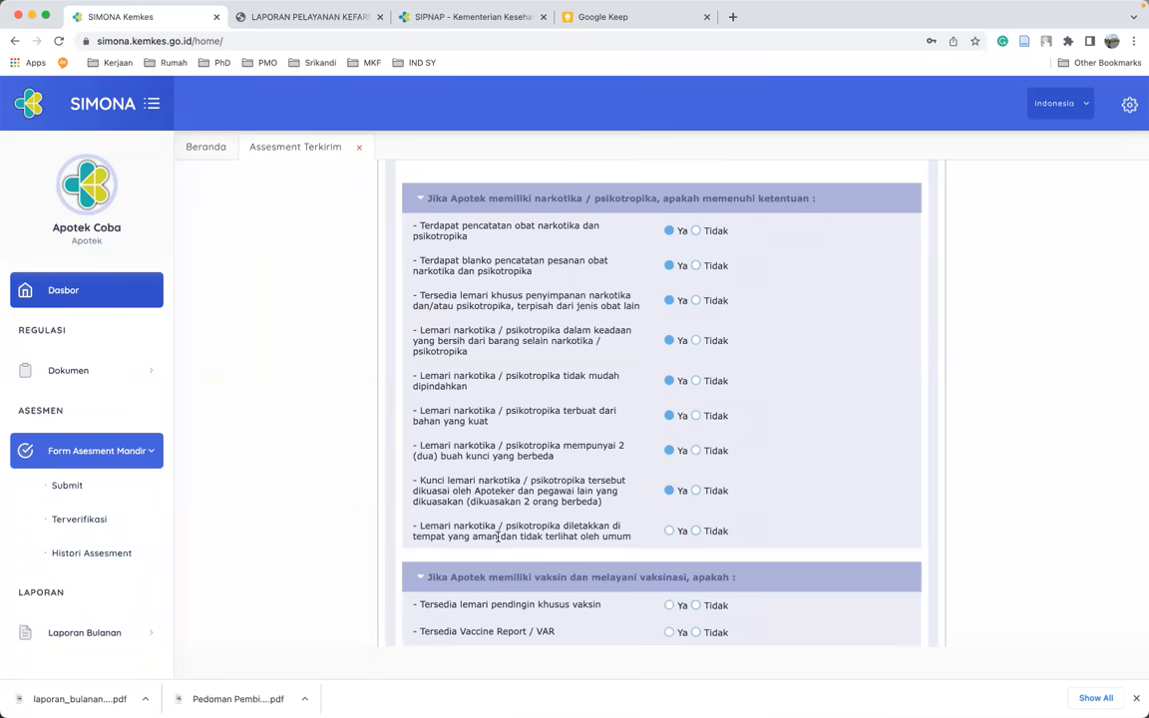
pyautogui.click(702, 536)
pyautogui.scroll(-3, 702, 537)
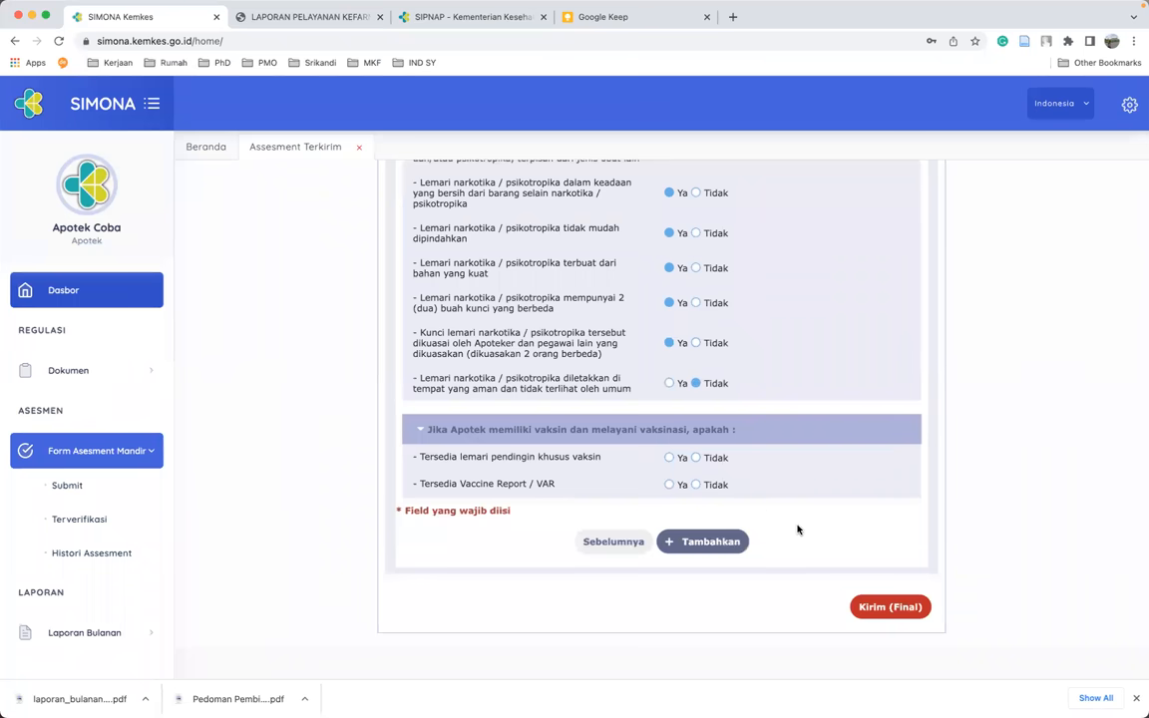
pyautogui.click(705, 544)
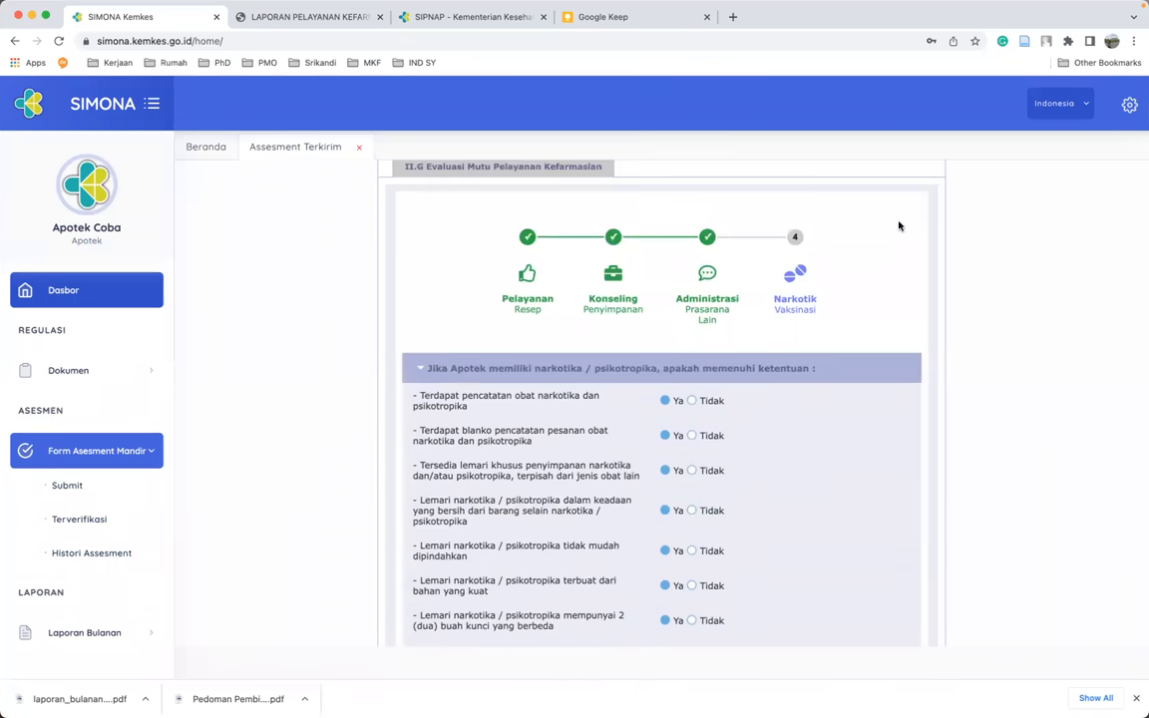
pyautogui.scroll(-2, 884, 282)
pyautogui.scroll(-5, 884, 284)
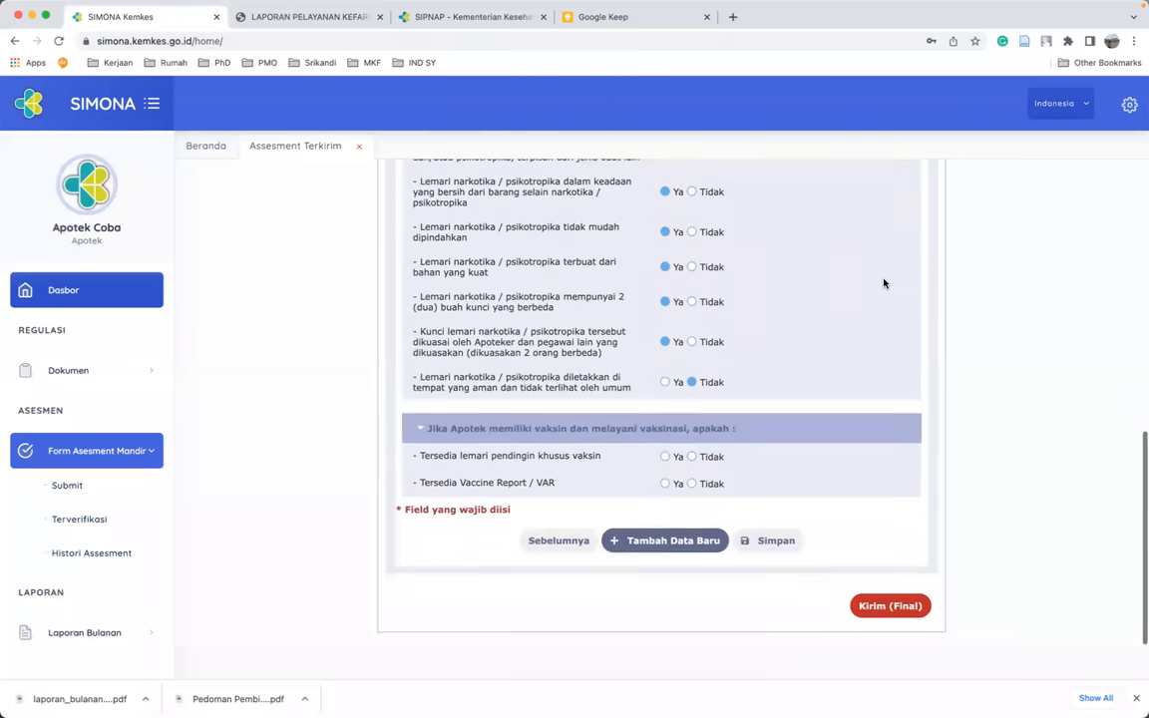
pyautogui.scroll(15, 832, 331)
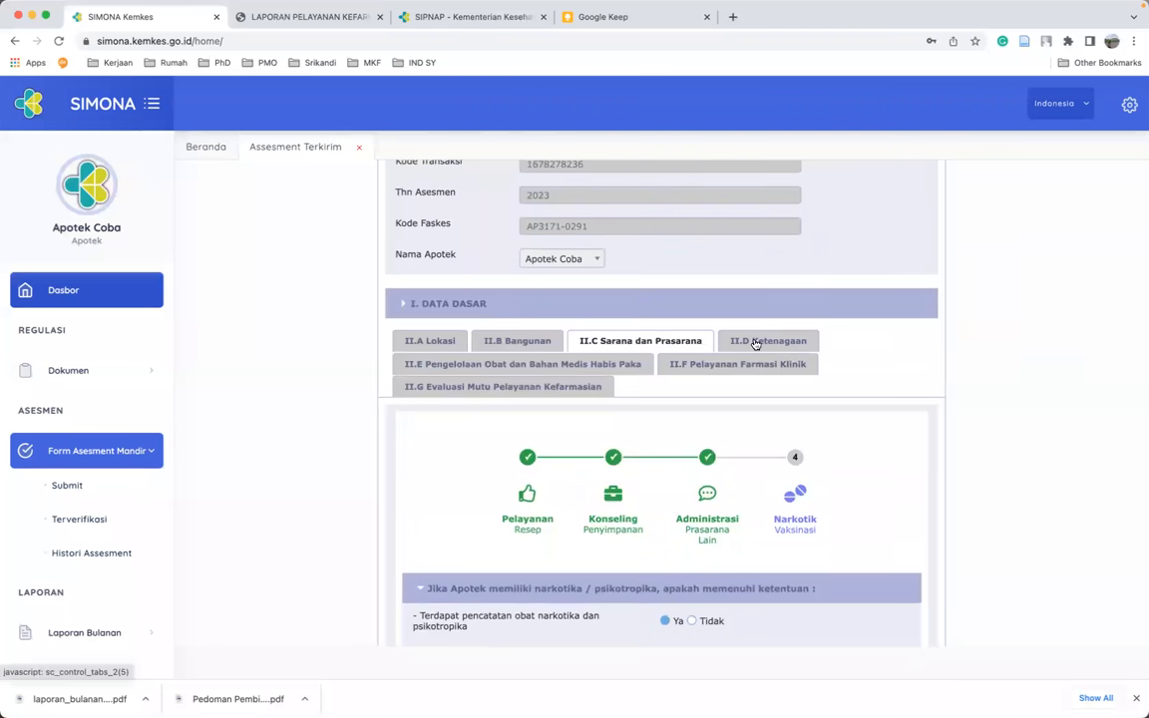
# - Add a new II.D Ketenagaan entry answering Ya for the SIPA licence and STRA registration
pyautogui.click(754, 342)
pyautogui.scroll(-2, 762, 545)
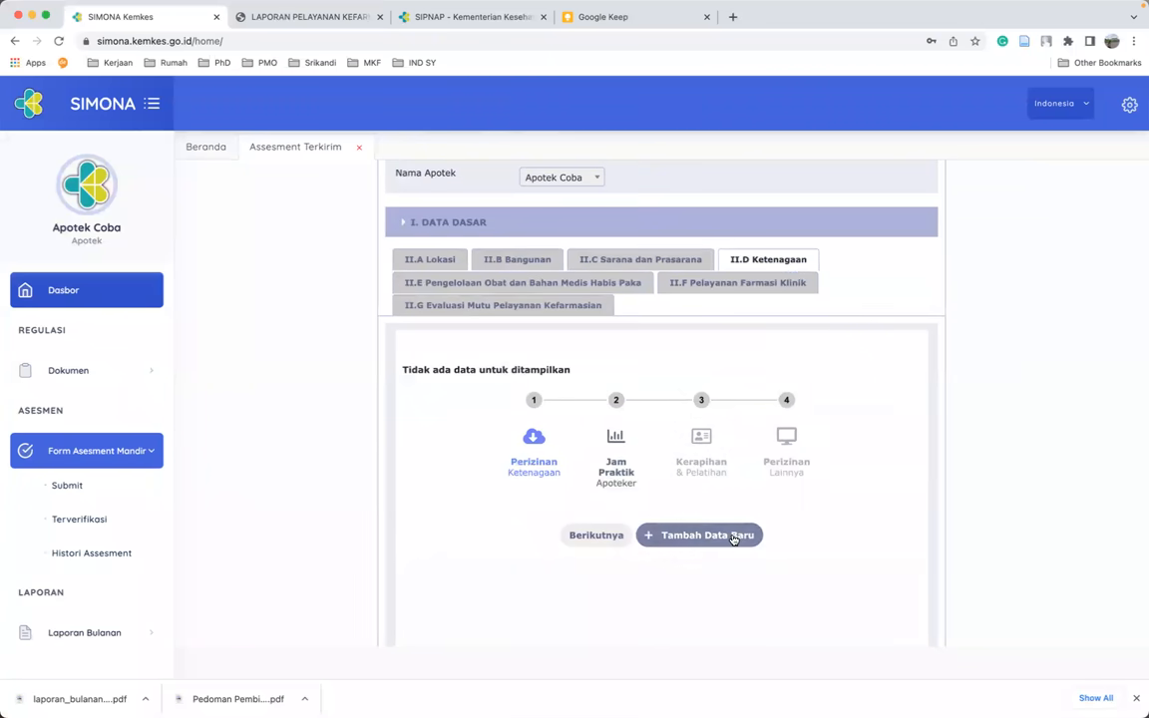
pyautogui.click(733, 539)
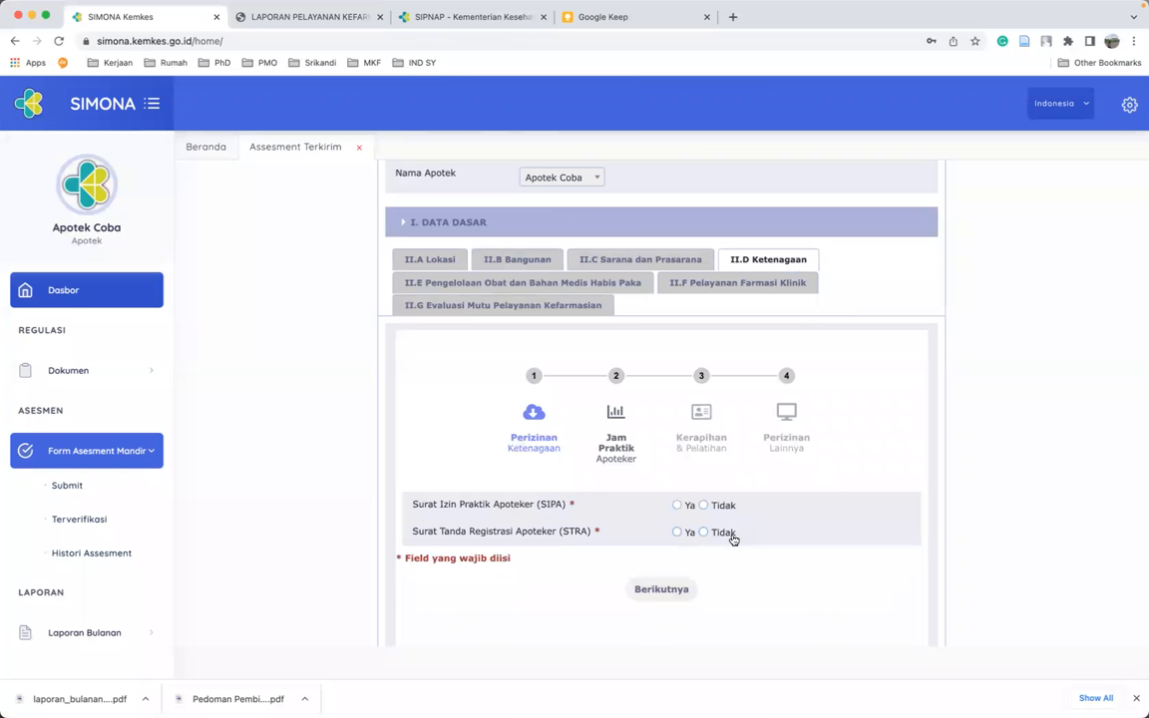
pyautogui.scroll(-1, 734, 539)
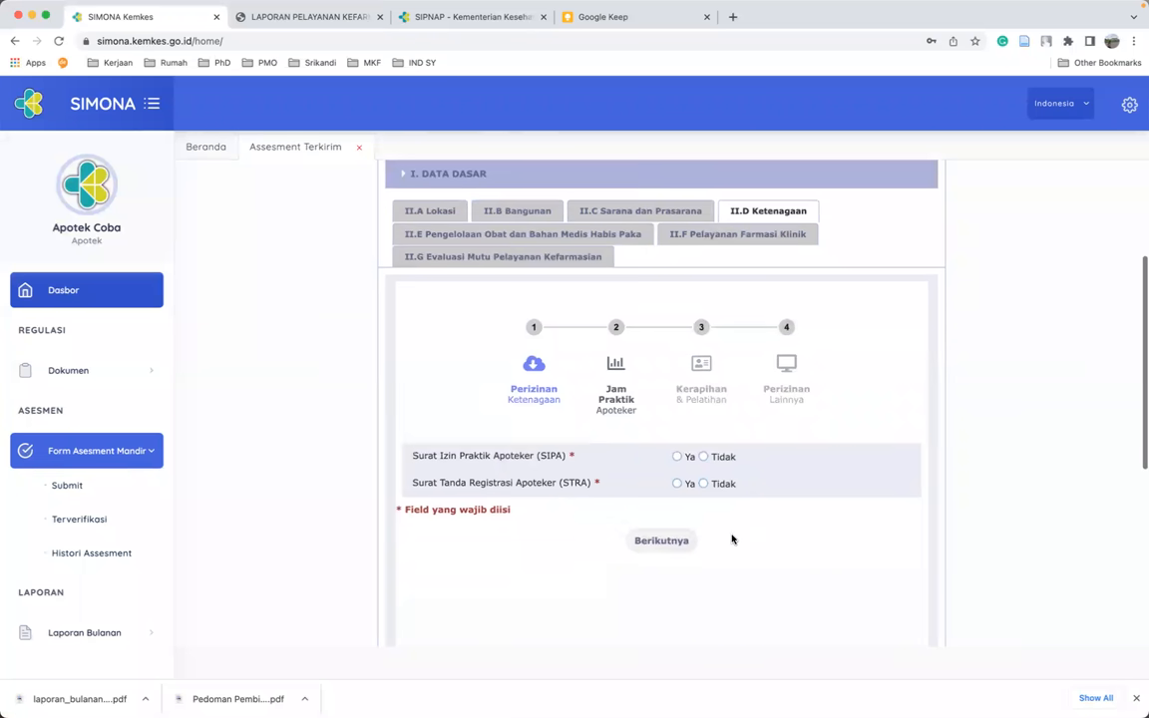
pyautogui.click(680, 458)
pyautogui.click(679, 485)
pyautogui.click(661, 543)
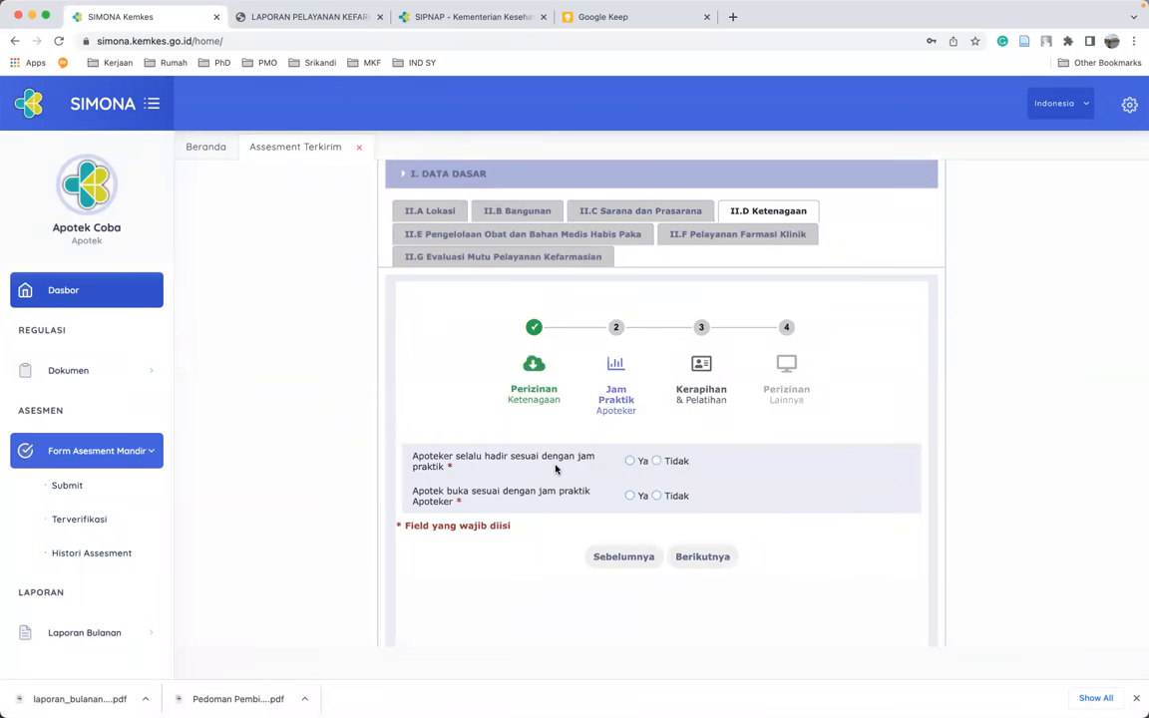
# - Answer Tidak for pharmacist always present, then Tidak for practice uniform and name tag
pyautogui.click(665, 464)
pyautogui.click(688, 557)
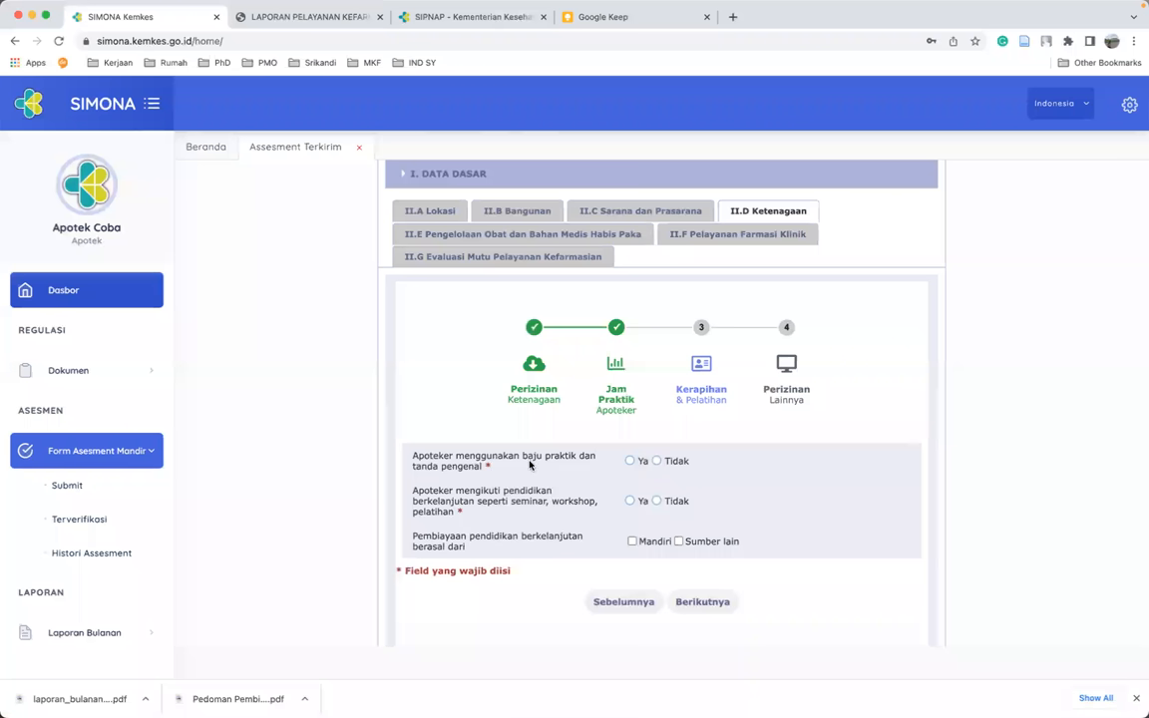
pyautogui.click(655, 461)
# - Answer Ya for the continuing education question
pyautogui.scroll(-1, 556, 505)
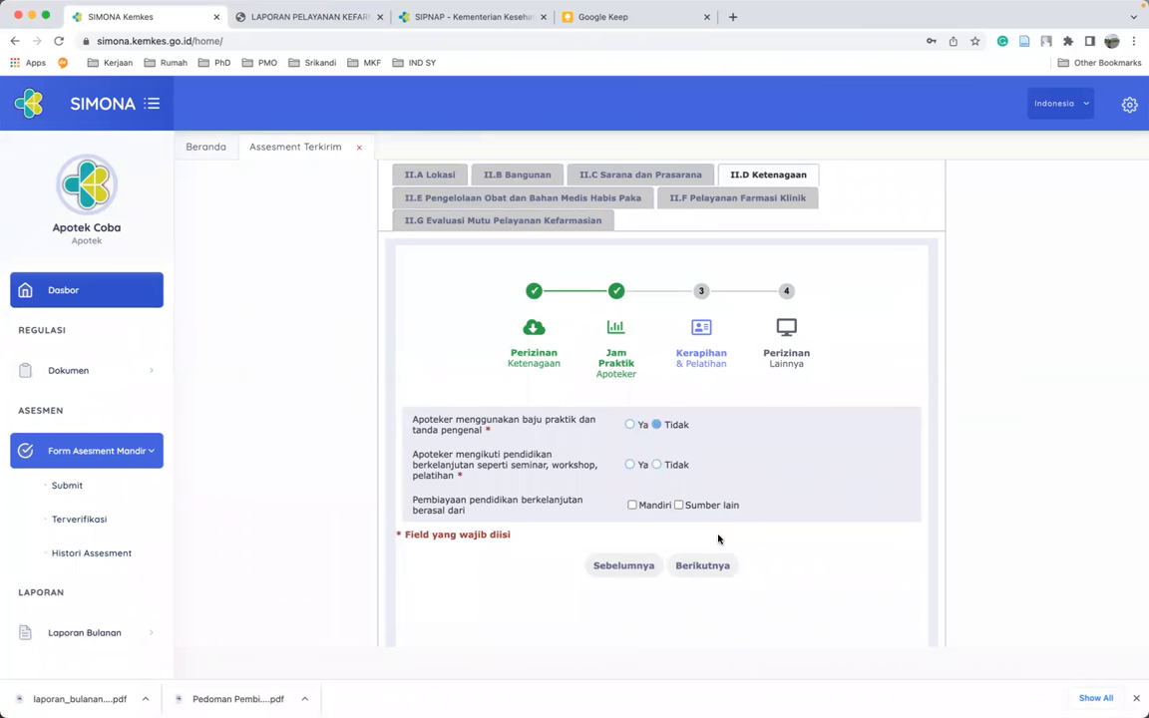
pyautogui.click(629, 466)
# - Answer Tidak for all staff holding STR and SIP, save the II.D entry, then go to II.E
pyautogui.click(712, 568)
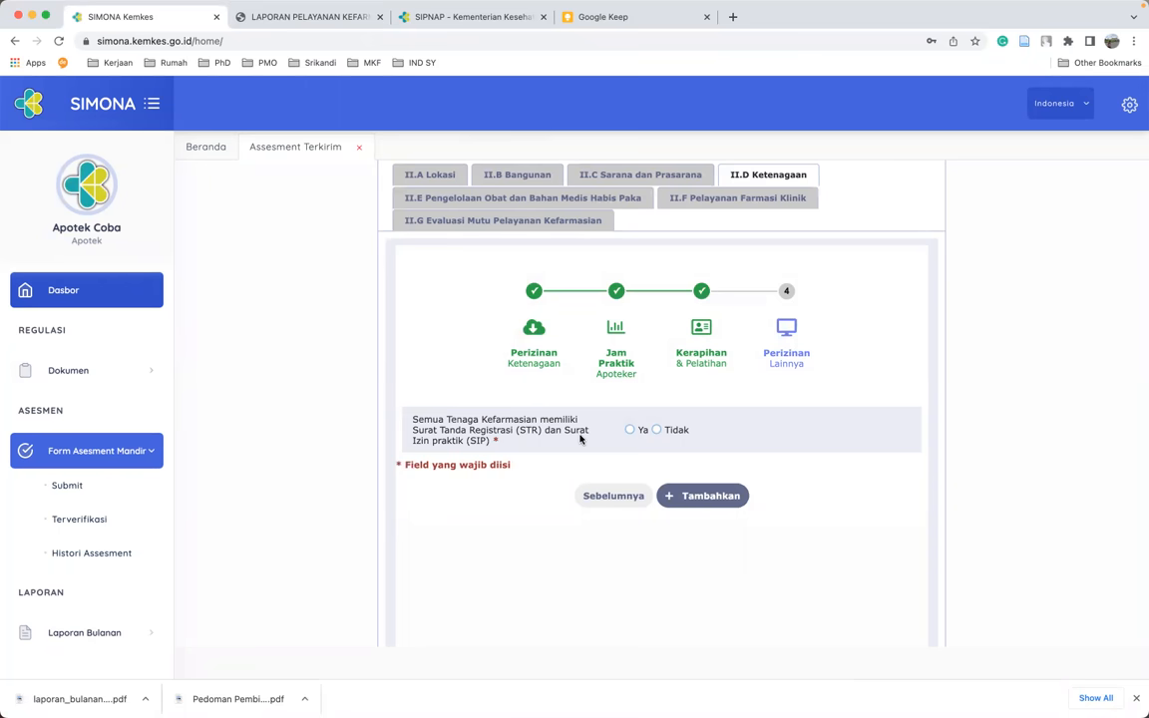
pyautogui.click(659, 431)
pyautogui.click(709, 496)
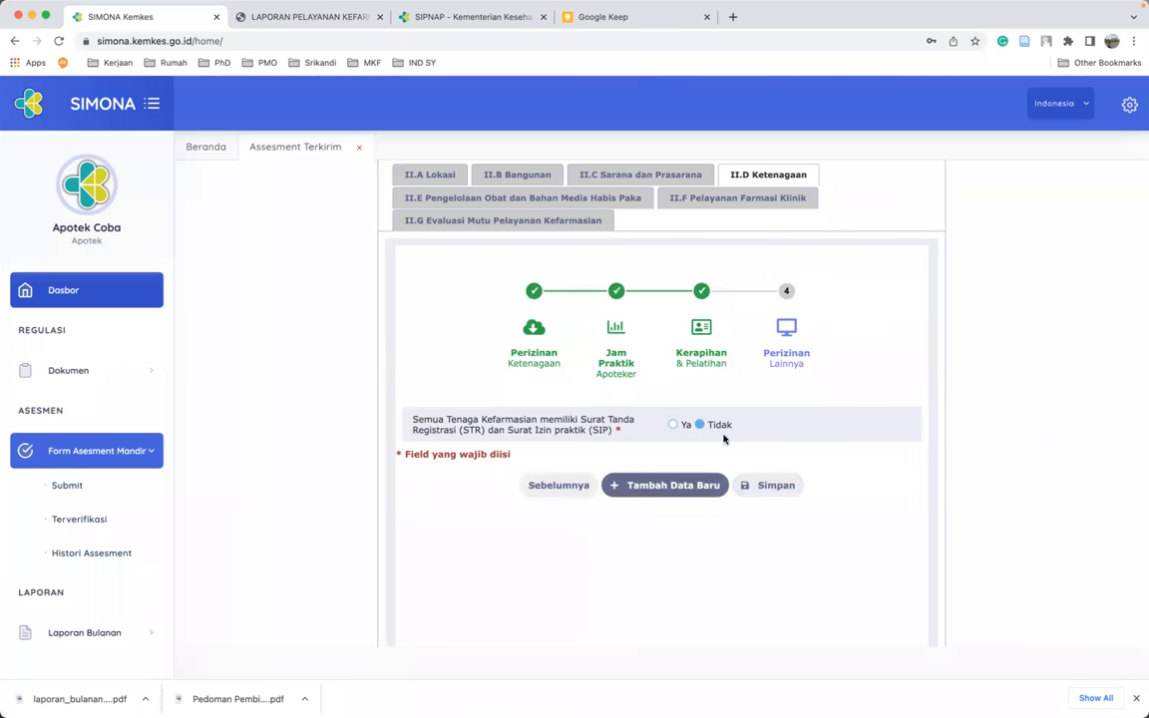
pyautogui.click(769, 488)
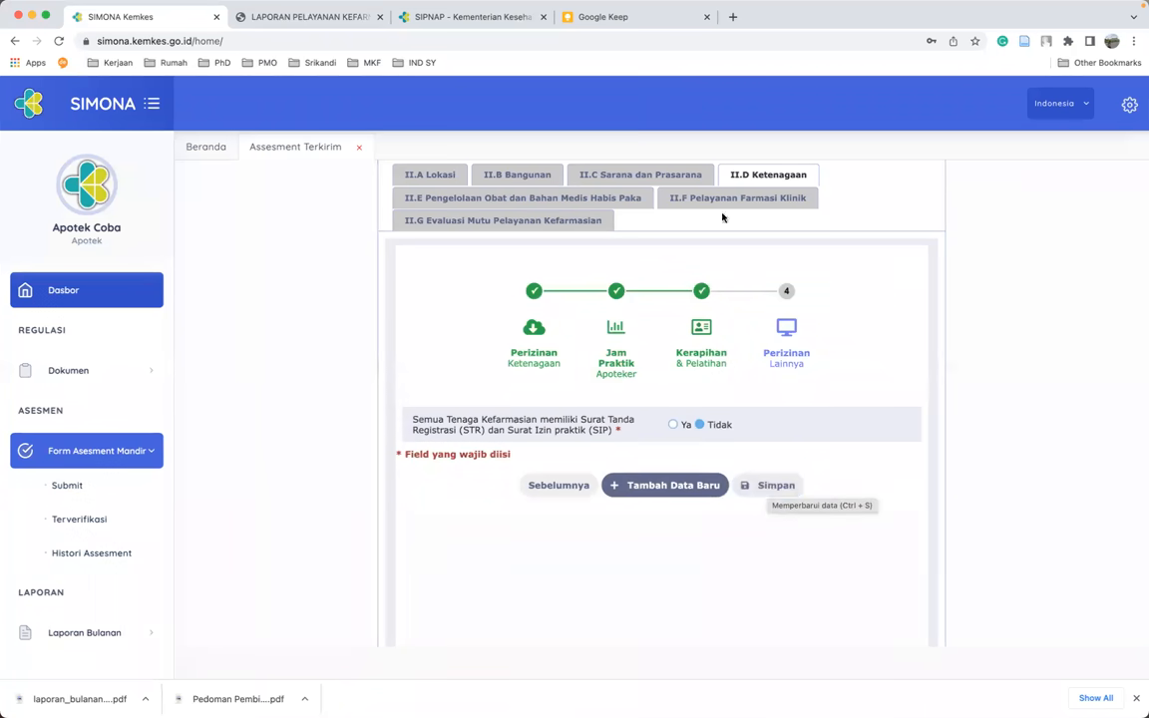
pyautogui.click(486, 200)
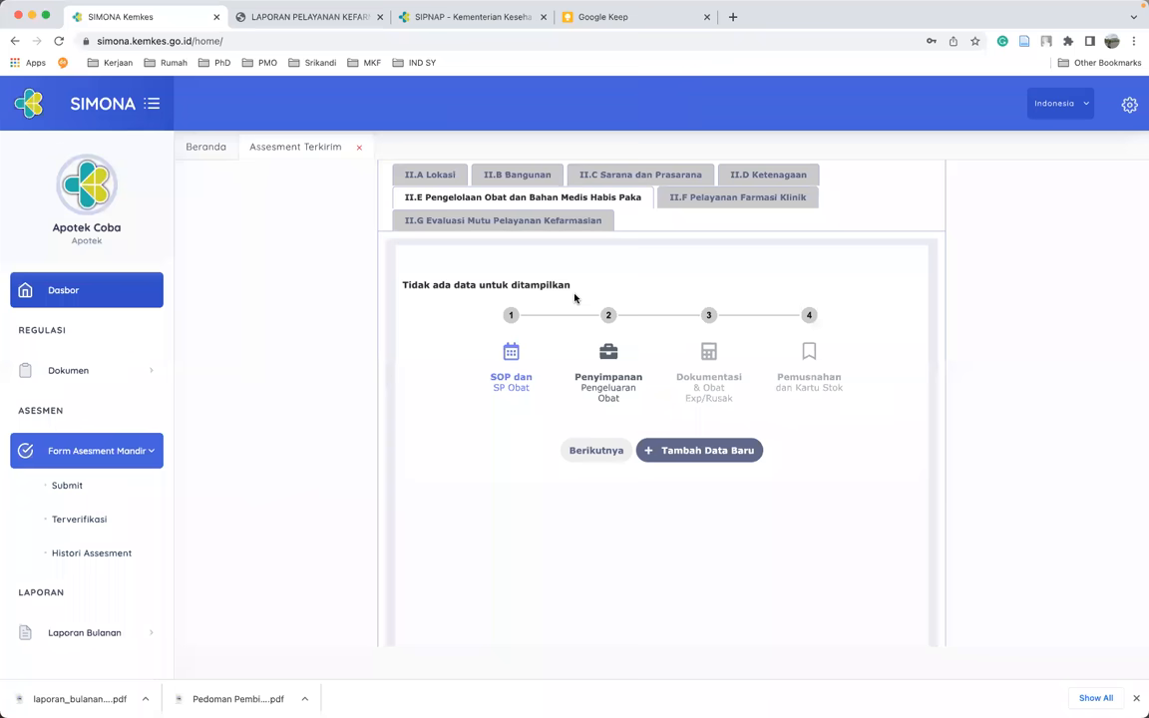
# - Add a new II.E entry answering Ya for every SOP item and official-source procurement
pyautogui.click(696, 452)
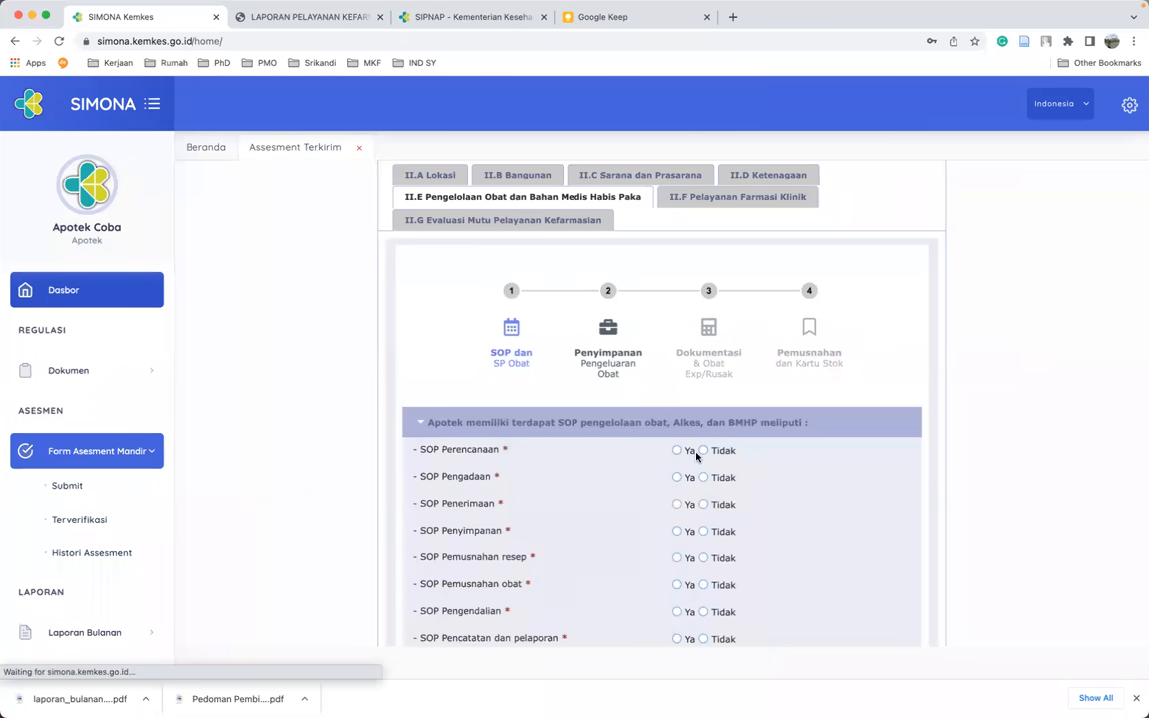
pyautogui.scroll(-2, 697, 454)
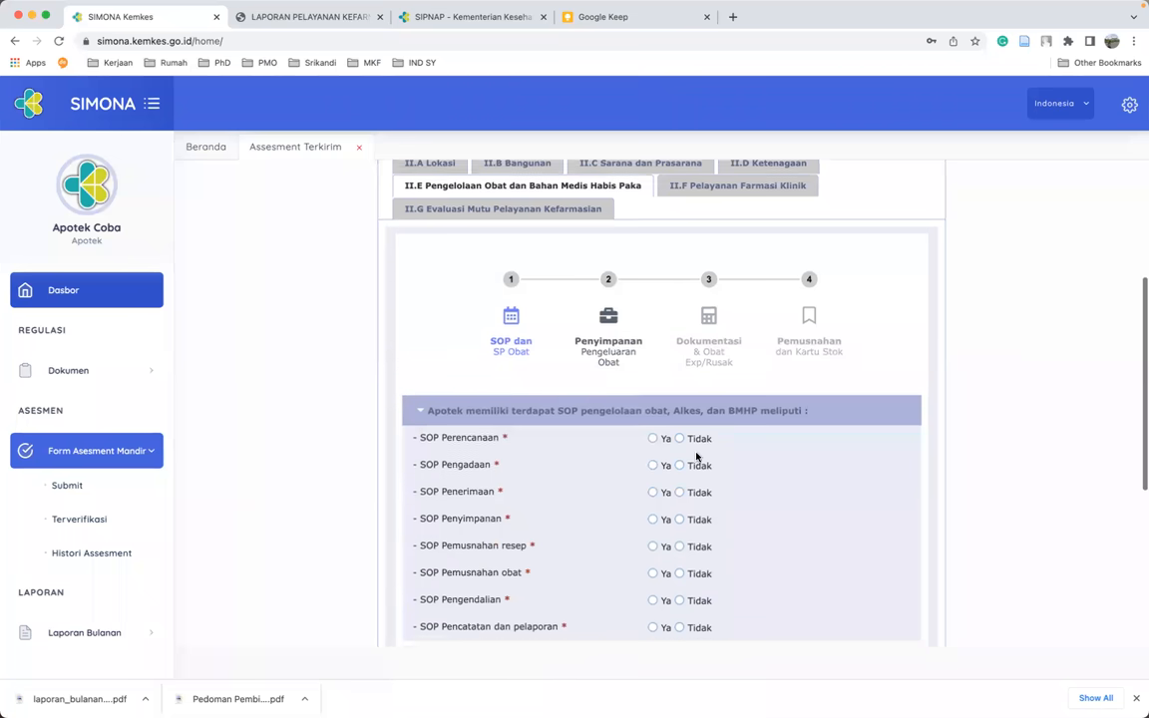
pyautogui.scroll(-1, 544, 349)
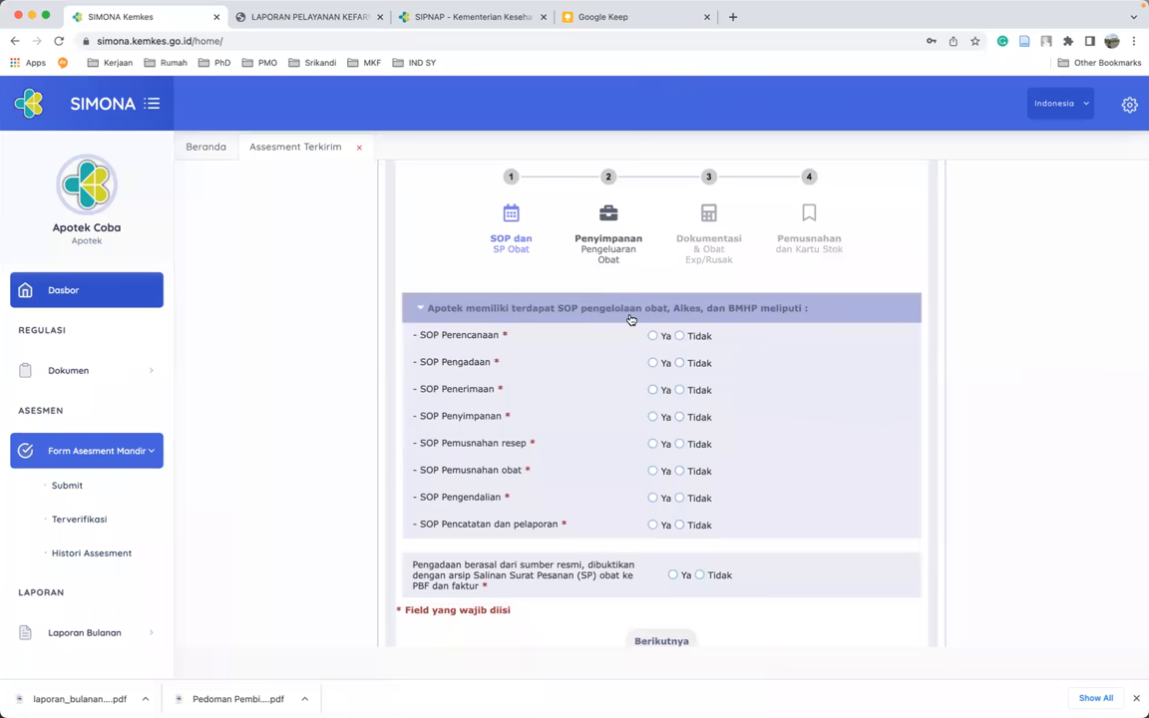
pyautogui.scroll(-3, 669, 389)
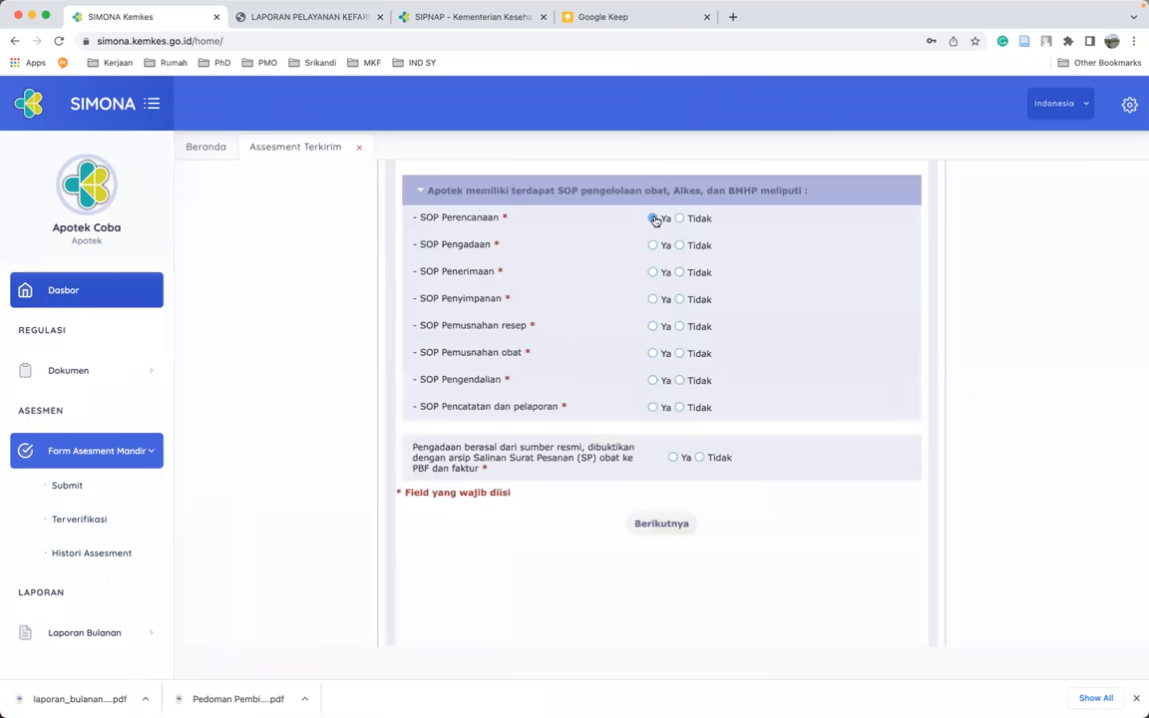
pyautogui.click(654, 219)
pyautogui.click(654, 272)
pyautogui.click(654, 303)
pyautogui.click(653, 327)
pyautogui.click(654, 353)
pyautogui.click(654, 380)
pyautogui.click(654, 409)
pyautogui.click(672, 457)
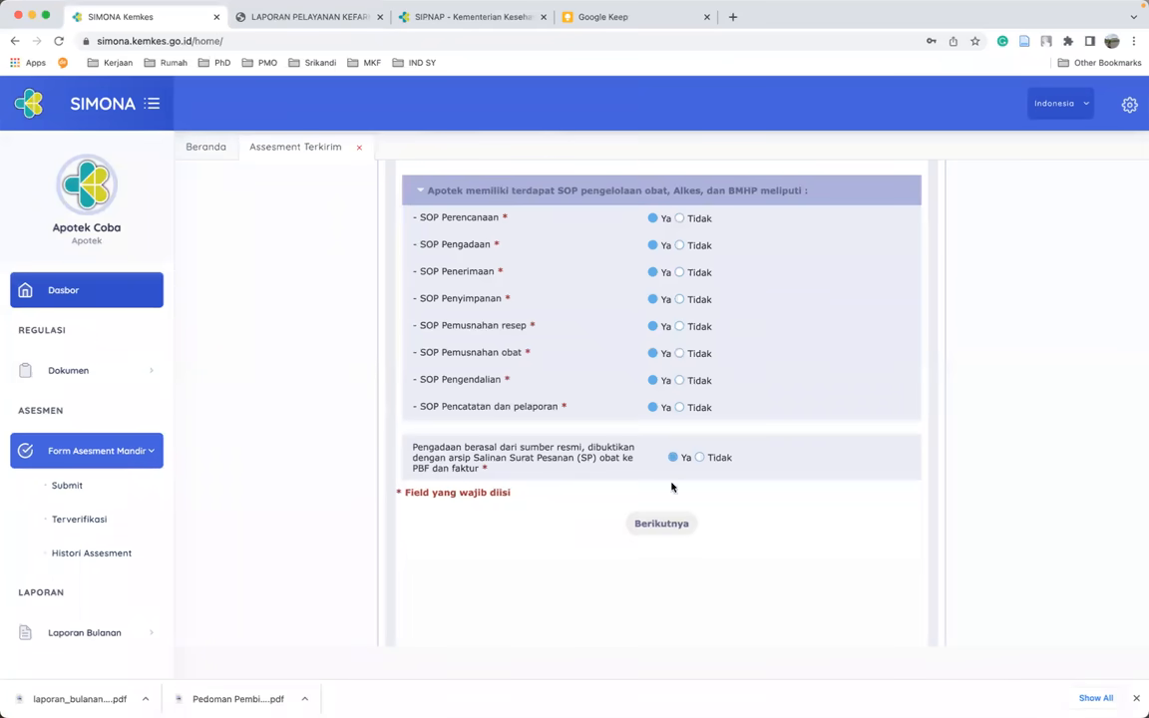
# - Answer Tidak for high-alert stickers and therapy-class storage; Ya for contamination-free and alphabetical storage
pyautogui.click(666, 527)
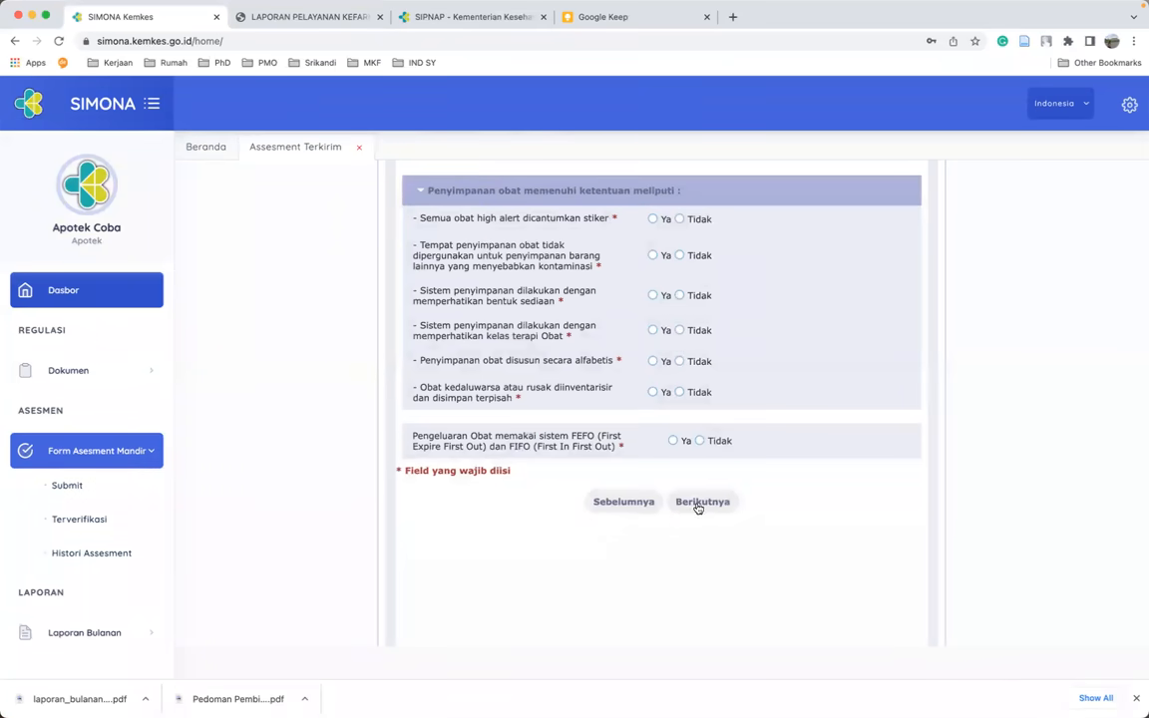
pyautogui.scroll(2, 731, 475)
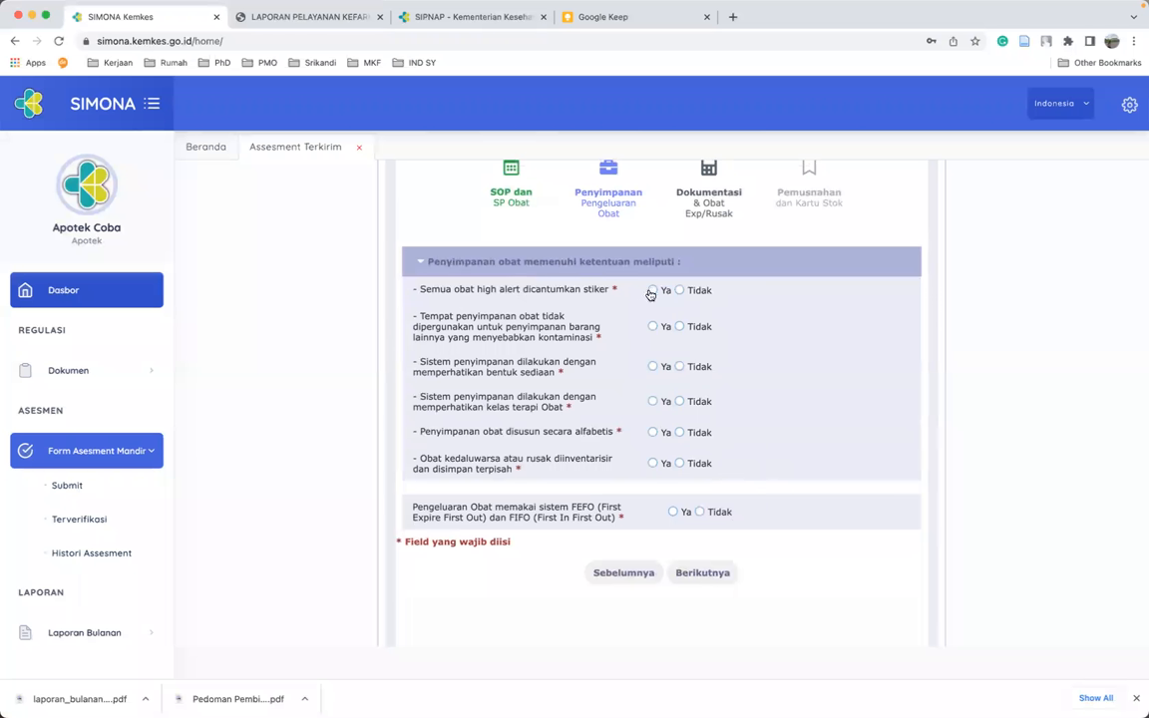
pyautogui.click(681, 290)
pyautogui.click(654, 327)
pyautogui.click(679, 402)
pyautogui.click(653, 432)
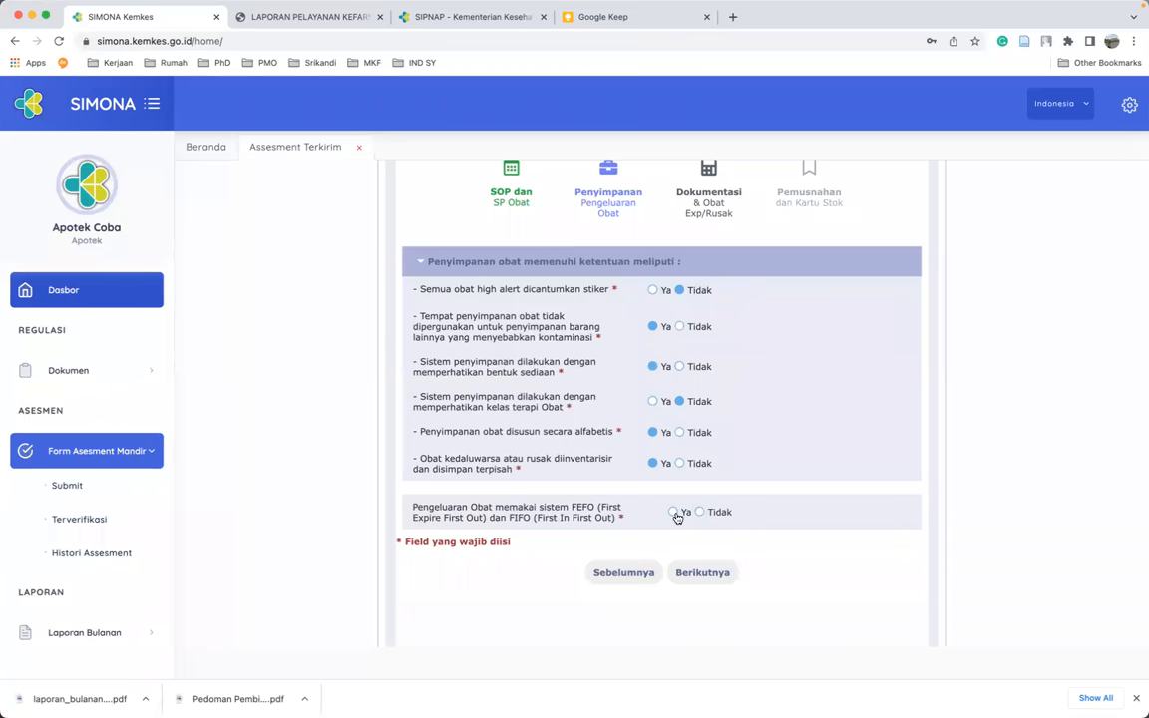
# - Answer Ya for 5-year prescription, invoice and separate narcotics archiving; Tidak for witnessed narcotics destruction
pyautogui.click(716, 574)
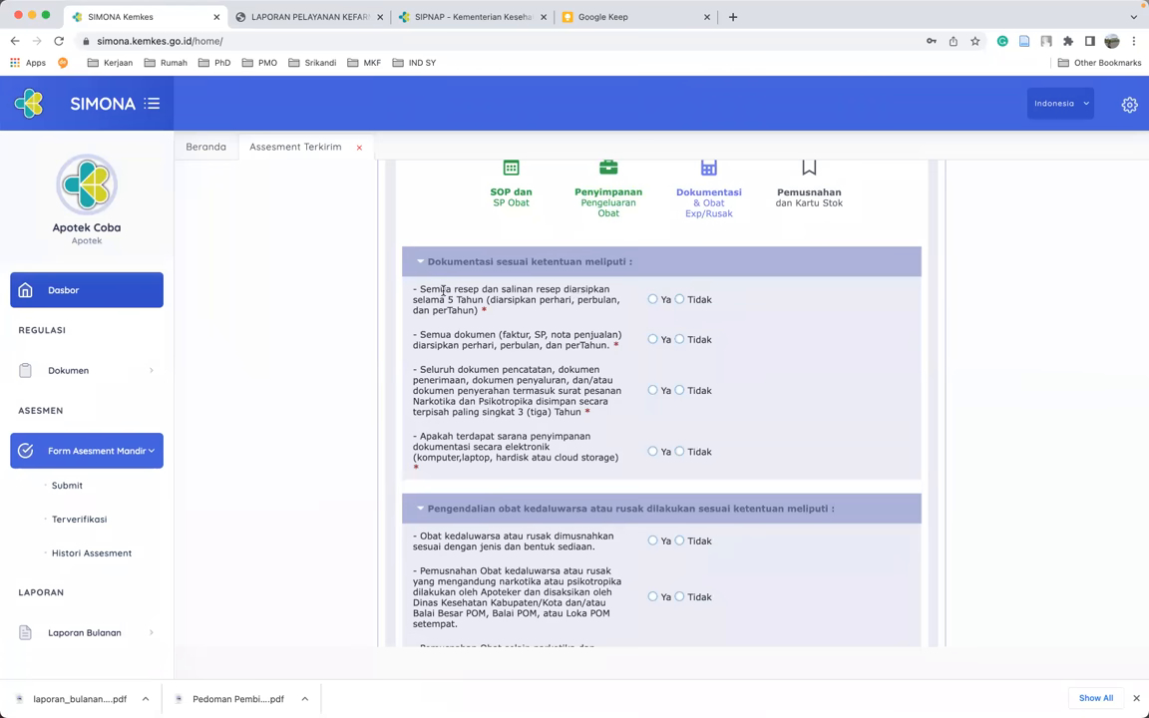
pyautogui.click(653, 300)
pyautogui.click(652, 340)
pyautogui.click(654, 391)
pyautogui.scroll(-5, 653, 456)
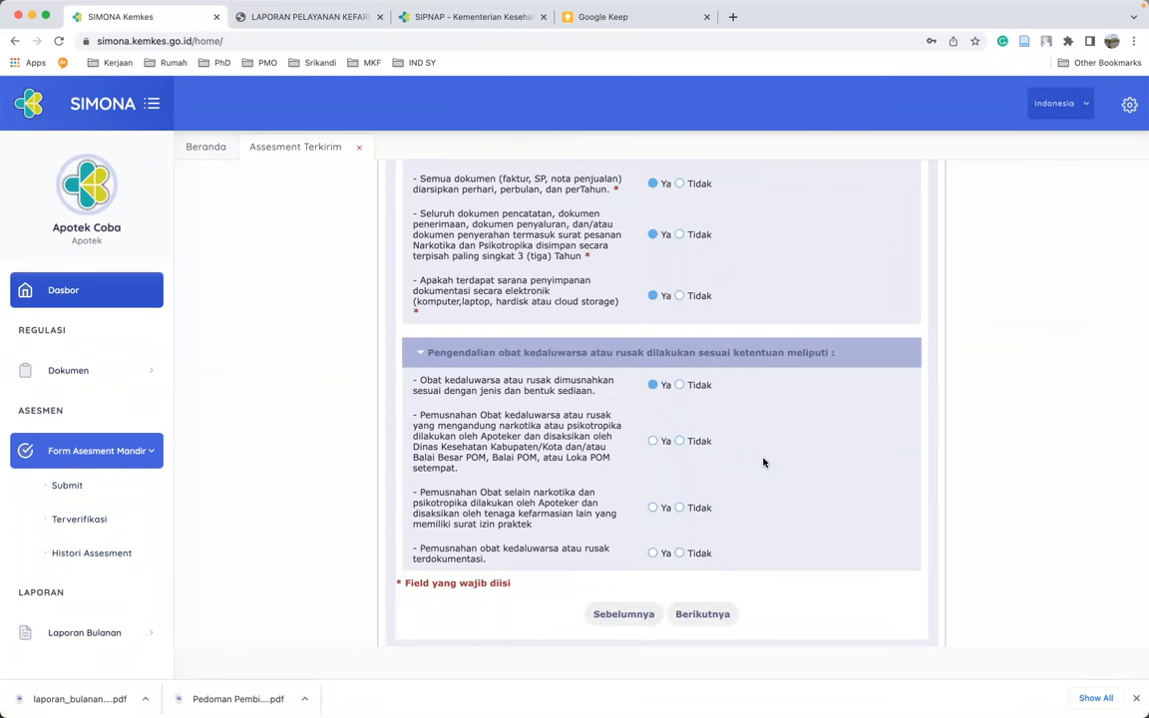
pyautogui.click(680, 442)
# - Mark prescription destruction Ya, narcotics documents and stock cards Tidak, stock cards Manual, both SIPNAP questions Ya
pyautogui.click(704, 613)
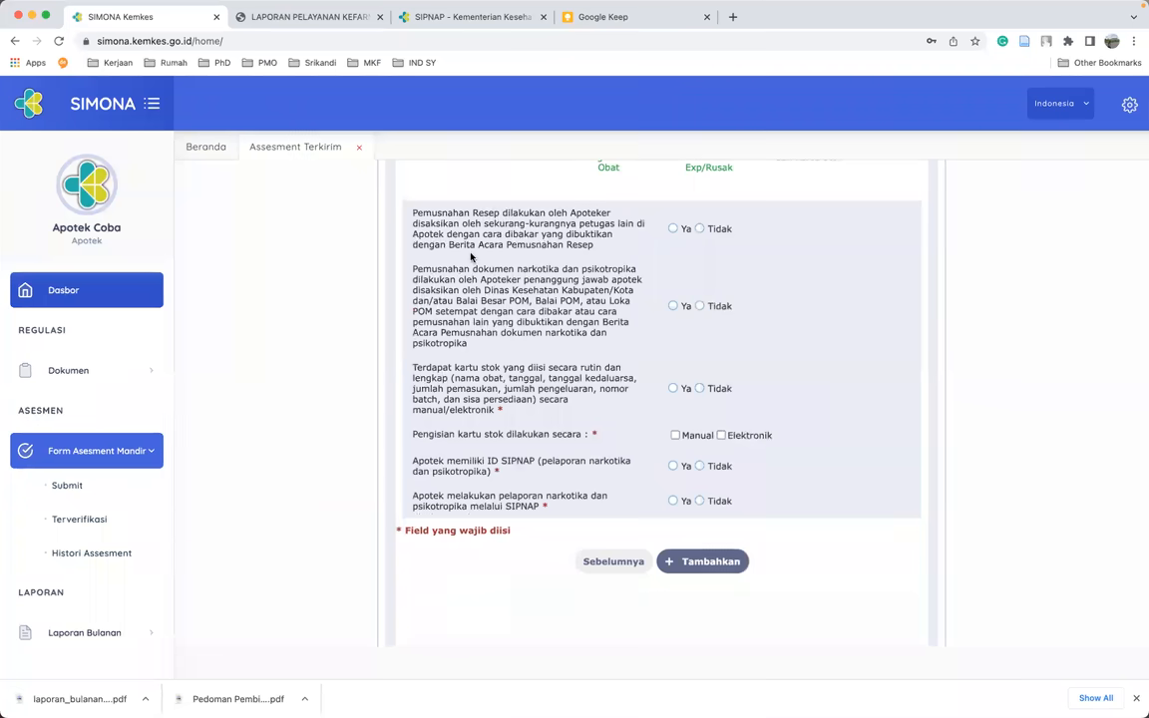
pyautogui.click(673, 231)
pyautogui.click(703, 307)
pyautogui.click(701, 389)
pyautogui.click(677, 438)
pyautogui.click(672, 466)
pyautogui.click(673, 501)
pyautogui.scroll(3, 898, 295)
pyautogui.scroll(-6, 858, 339)
# - Add and save the II.E entry, then start a new II.F Pelayanan Farmasi Klinik entry
pyautogui.click(710, 409)
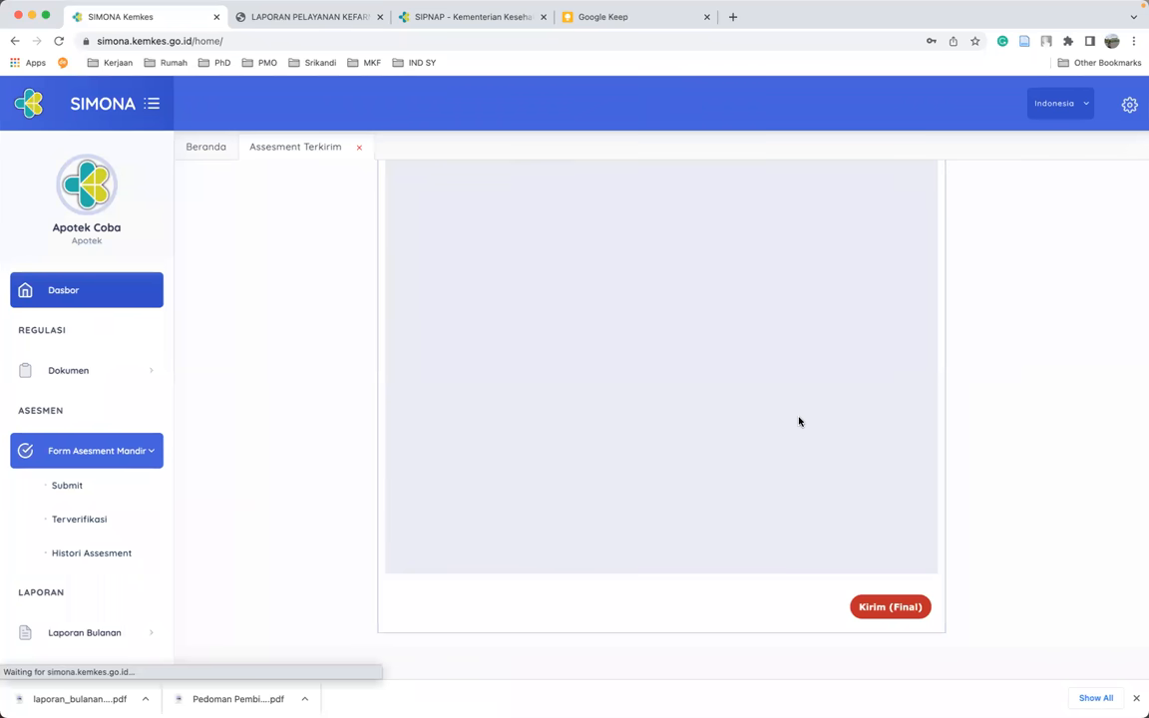
pyautogui.click(775, 397)
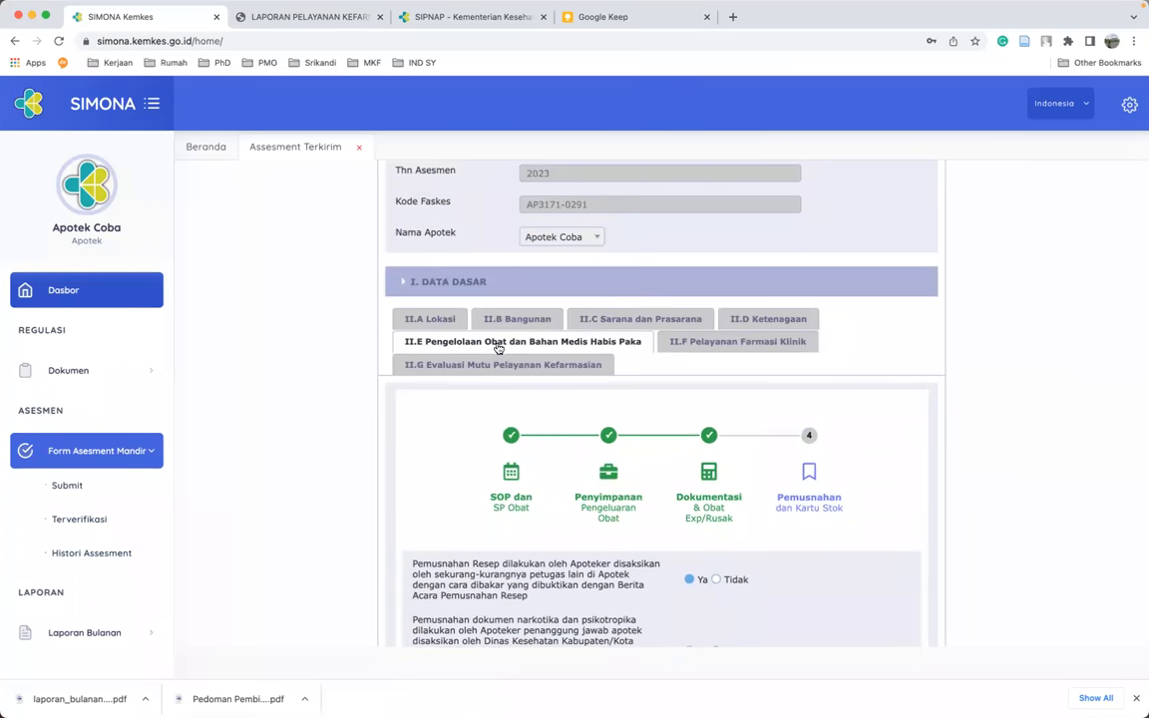
pyautogui.click(721, 343)
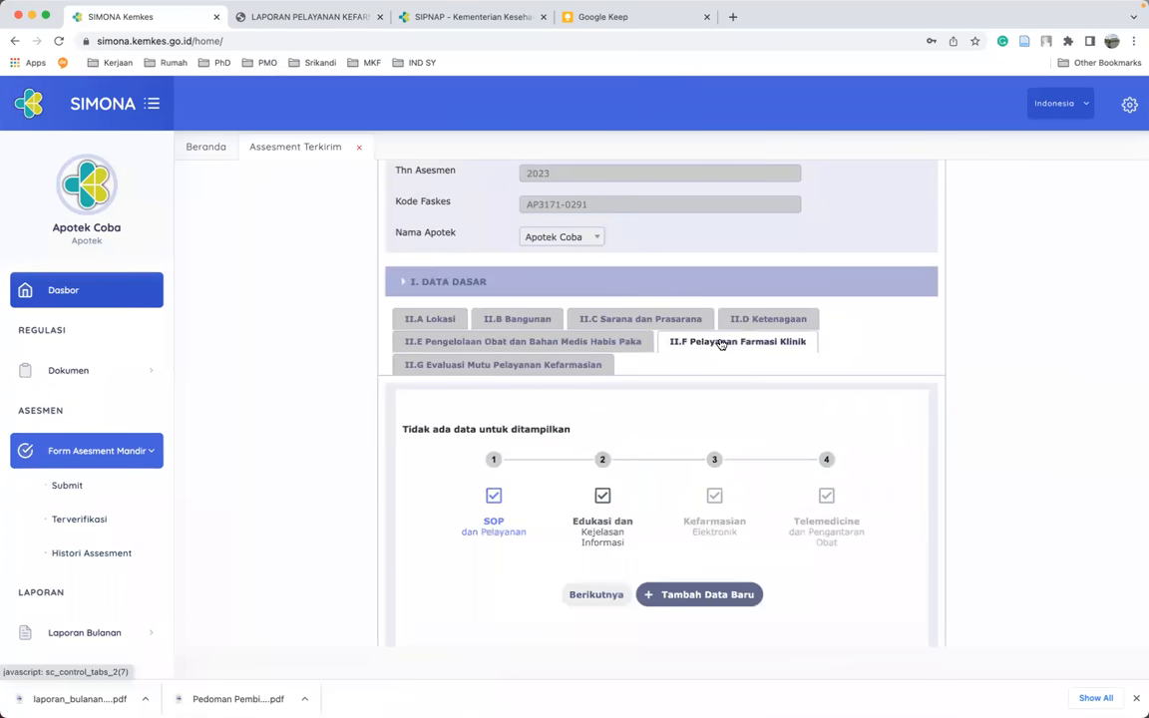
pyautogui.scroll(-2, 441, 428)
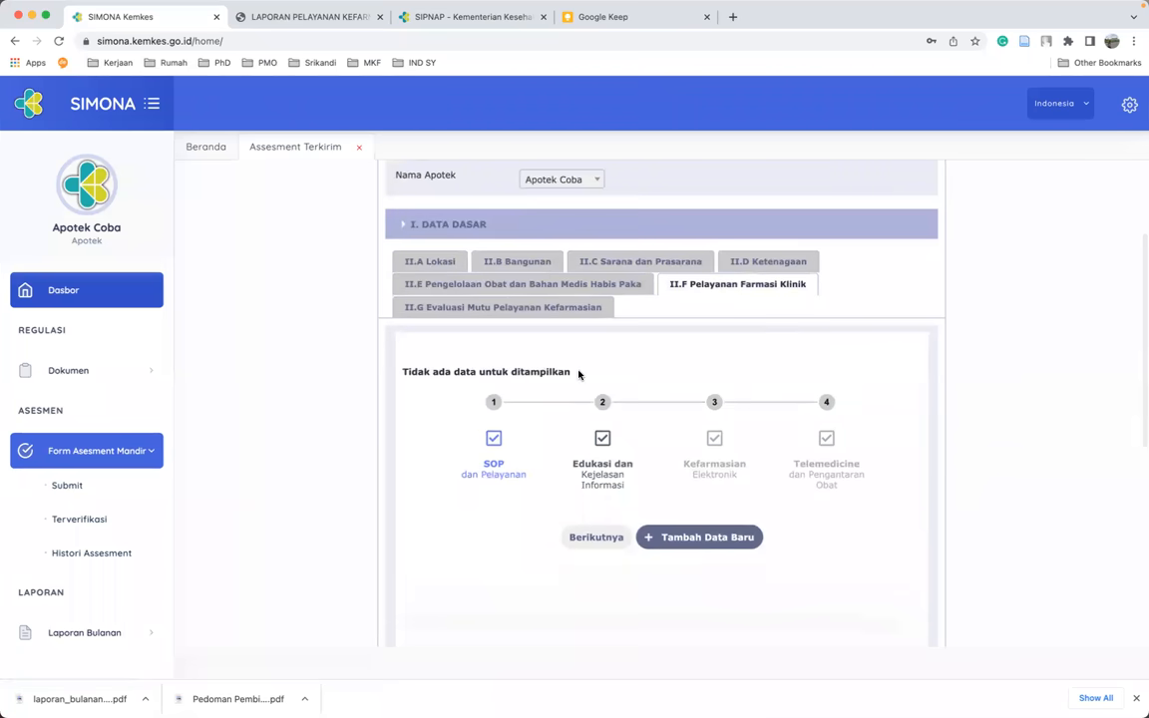
pyautogui.click(698, 540)
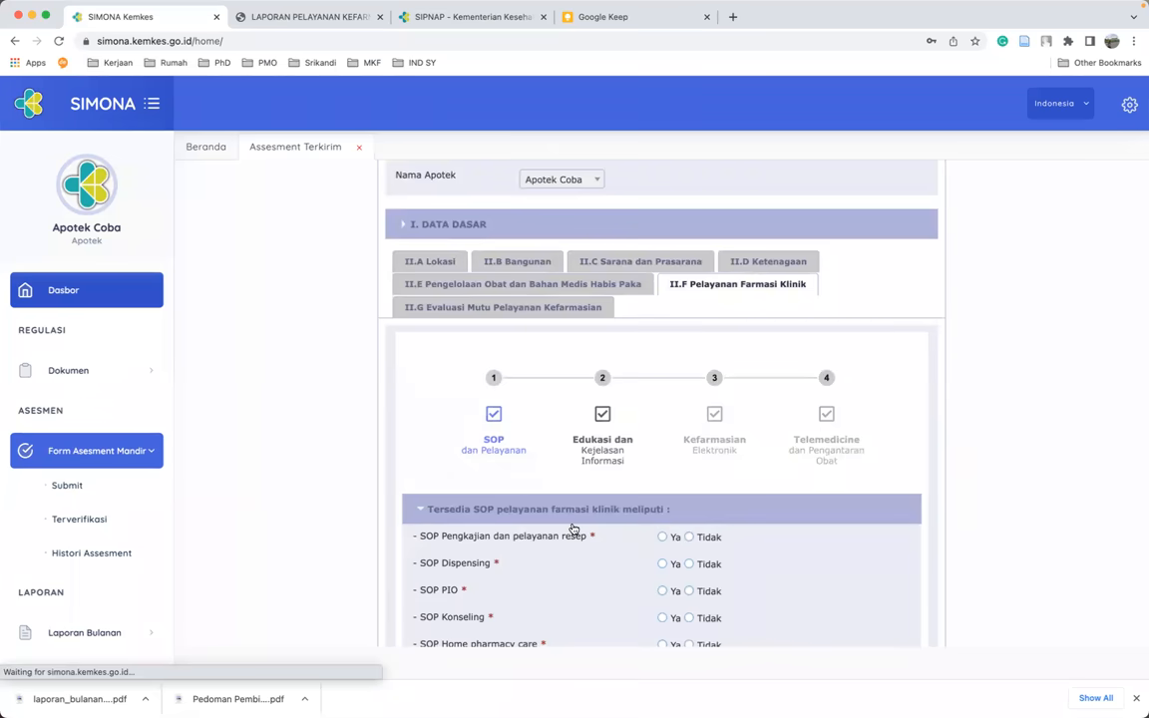
# - Answer Ya for SOP Pengkajian, Dispensing, PIO and Konseling; Tidak for Home pharmacy care, PTO and MESO
pyautogui.scroll(-1, 575, 530)
pyautogui.scroll(-5, 574, 530)
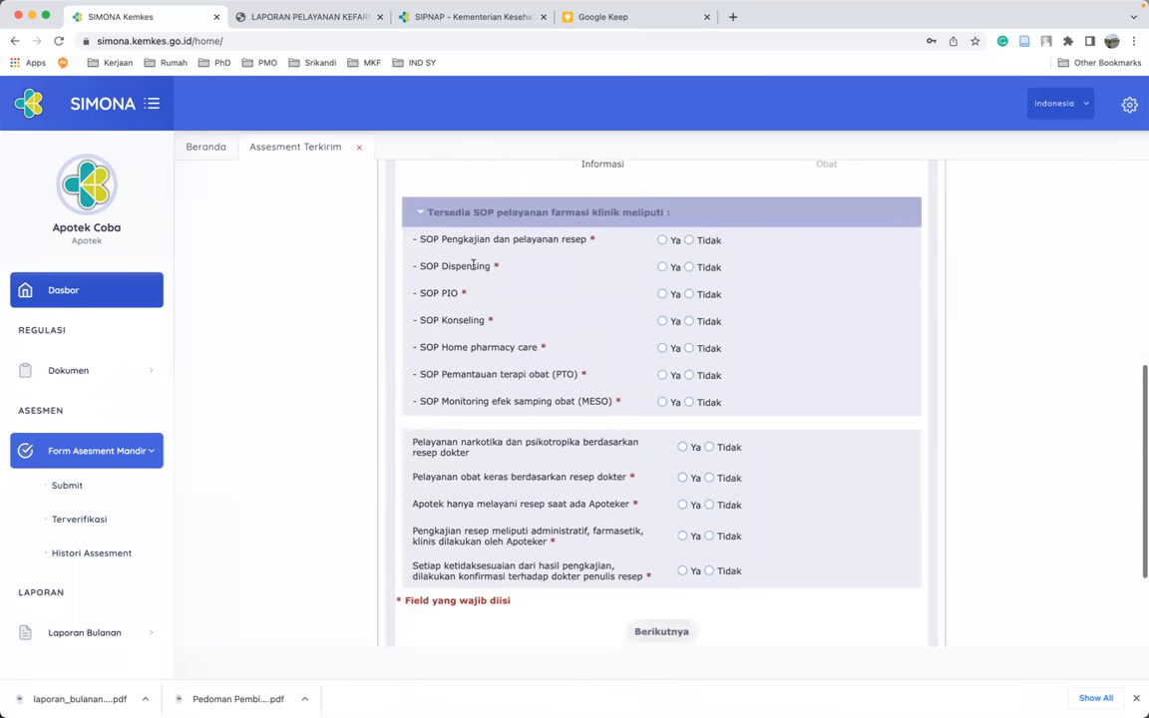
pyautogui.click(663, 242)
pyautogui.click(663, 267)
pyautogui.click(664, 294)
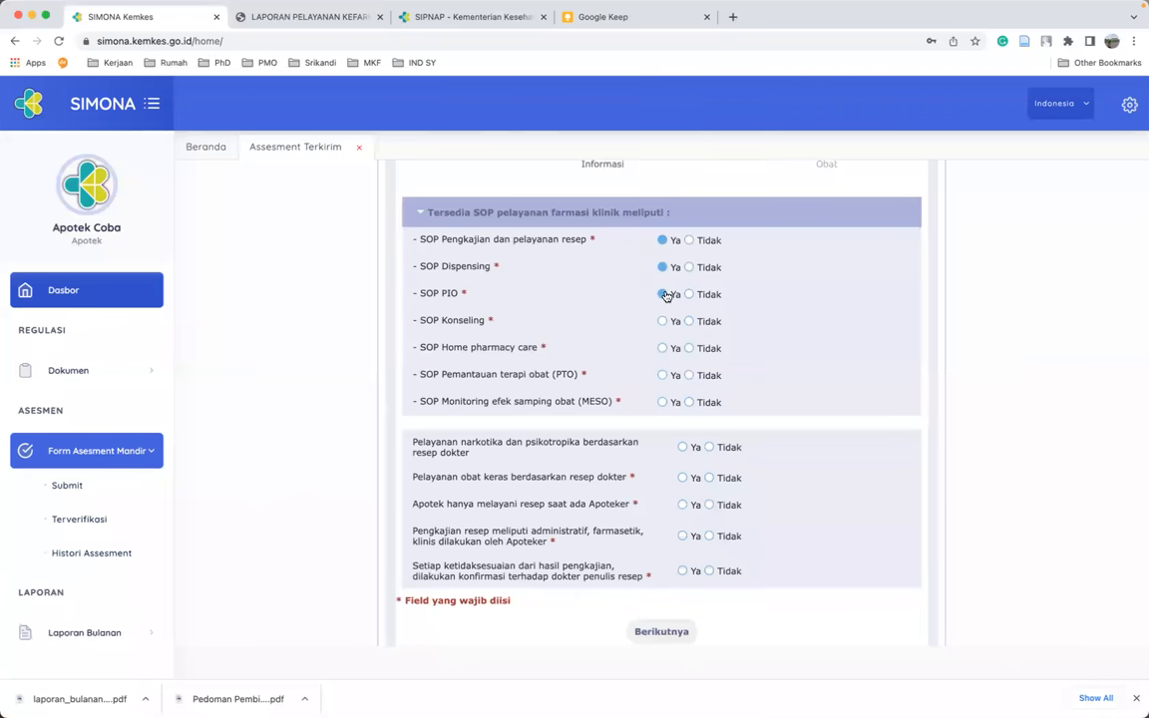
pyautogui.click(663, 322)
pyautogui.click(689, 349)
pyautogui.click(690, 376)
pyautogui.click(689, 403)
# - Answer Ya for narkotika/psikotropika, Tidak for obat keras, Apoteker-only service and discrepancy confirmation
pyautogui.scroll(-3, 700, 436)
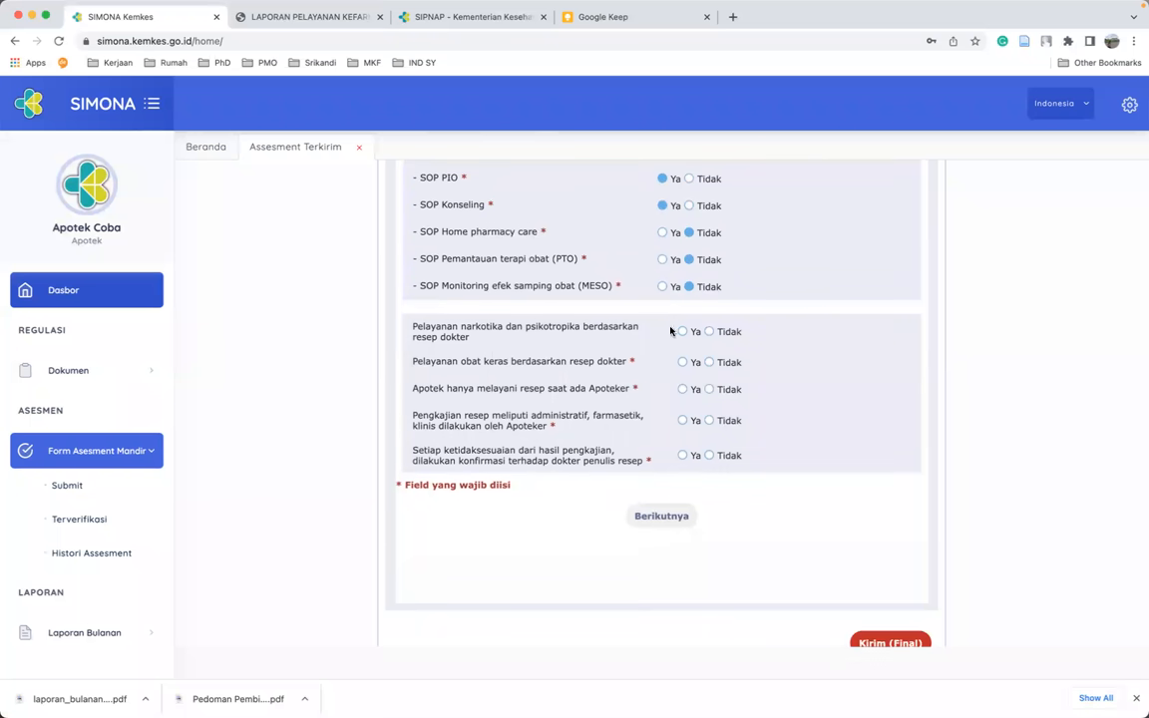
pyautogui.click(683, 333)
pyautogui.click(711, 364)
pyautogui.click(708, 390)
pyautogui.click(712, 460)
pyautogui.scroll(2, 740, 502)
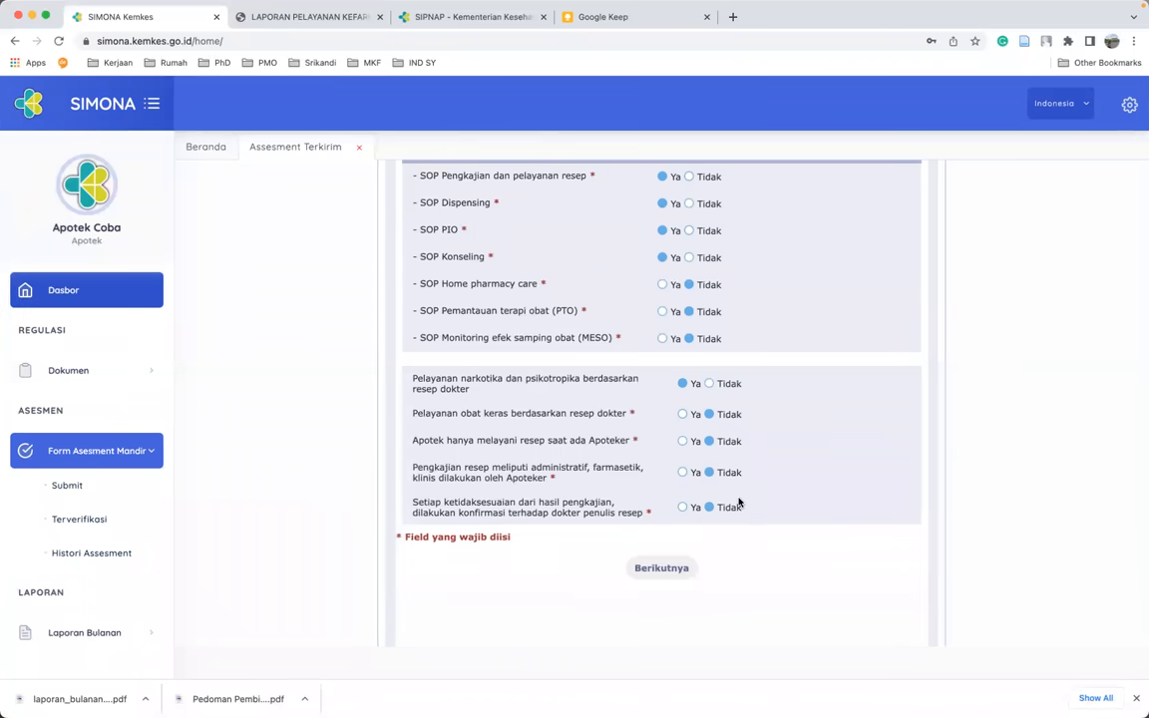
# - In Edukasi, answer Ya for white labels, patient information and label date, and Tidak for Aturan pakai
pyautogui.click(659, 569)
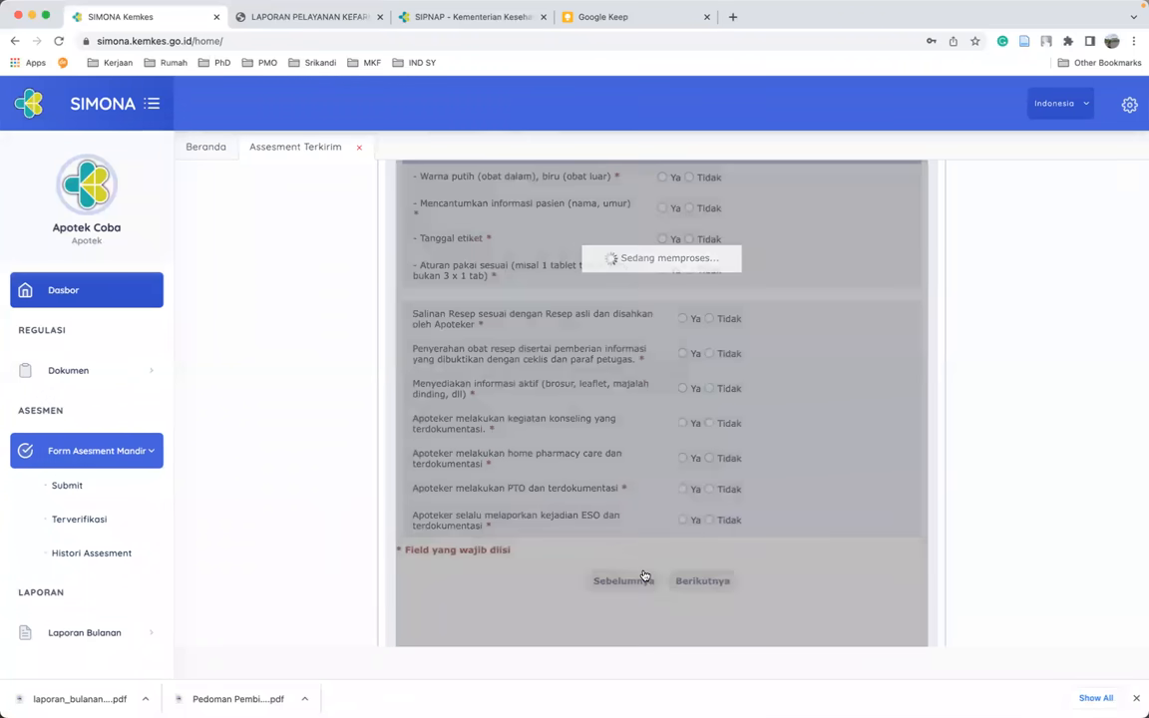
pyautogui.scroll(4, 828, 551)
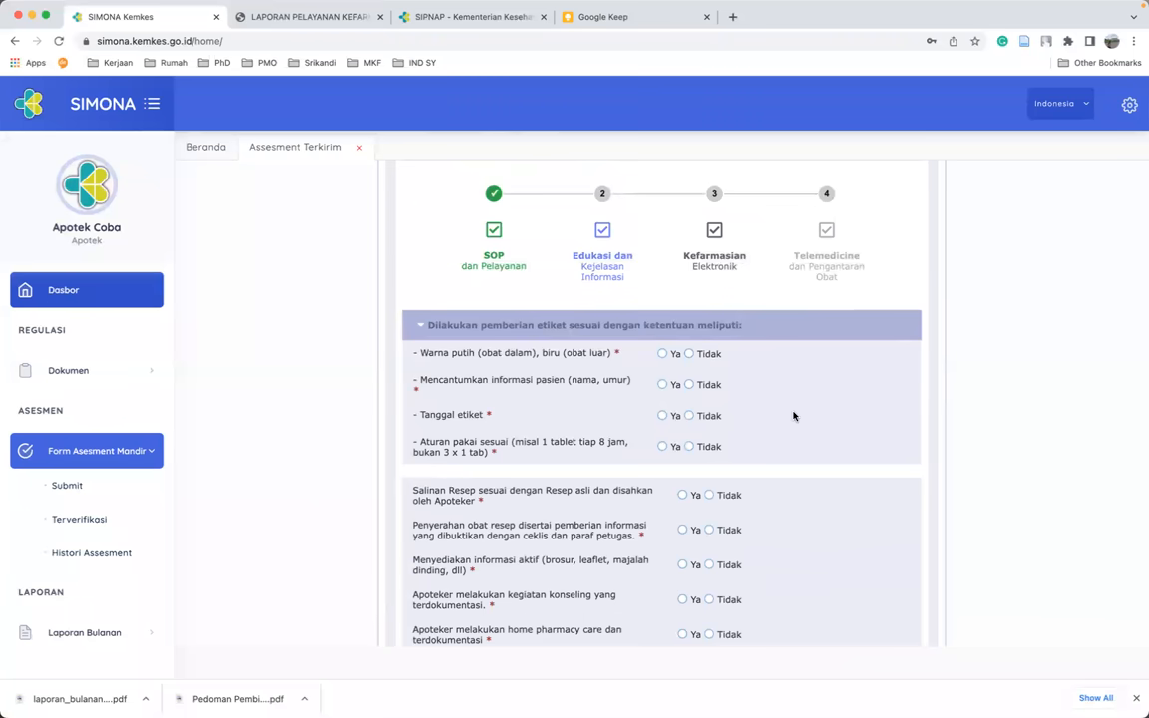
pyautogui.scroll(-2, 794, 416)
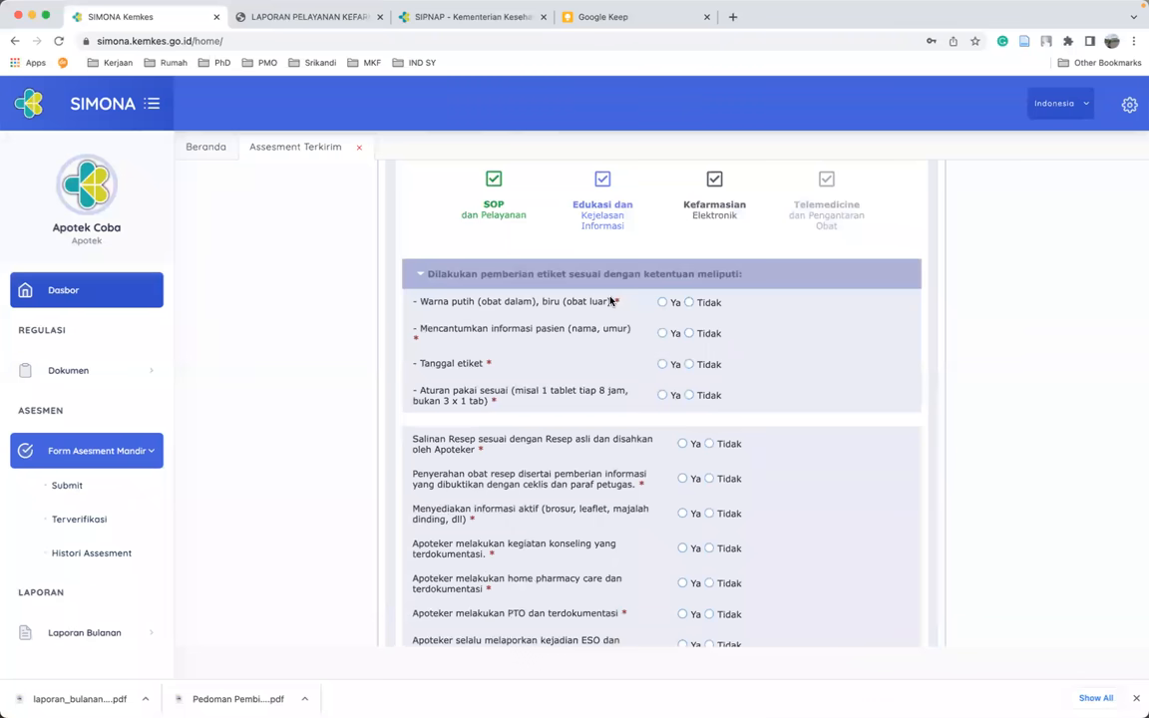
pyautogui.click(662, 302)
pyautogui.click(662, 333)
pyautogui.click(661, 365)
pyautogui.click(663, 396)
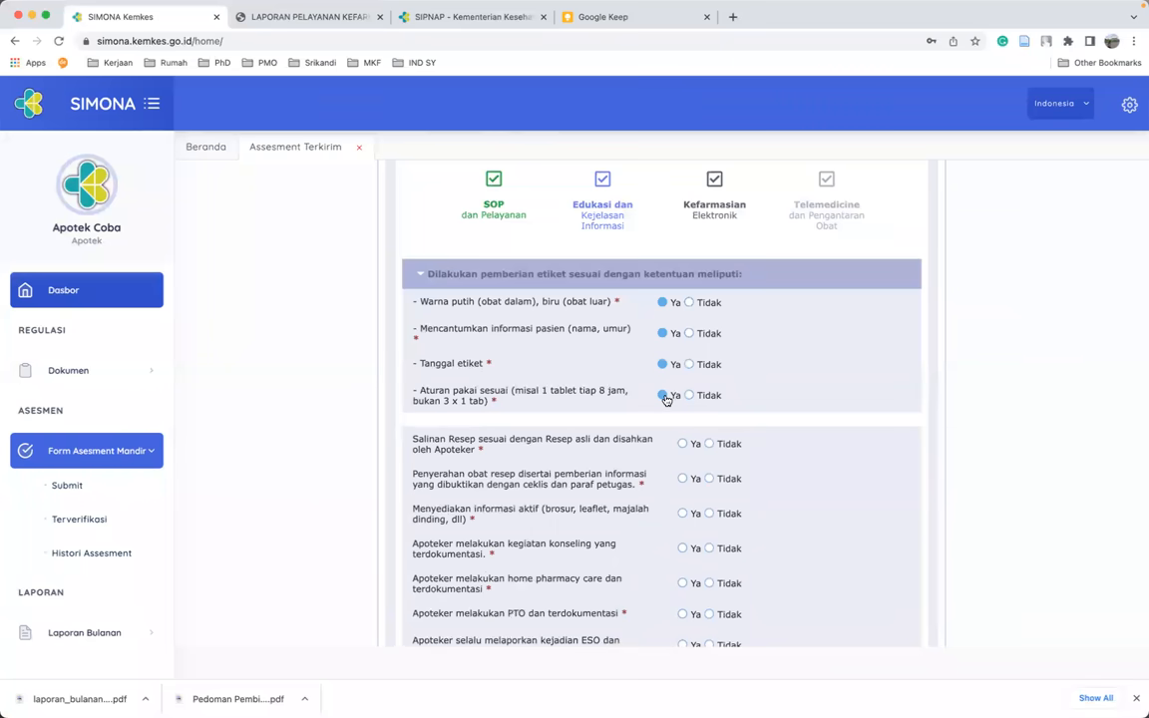
pyautogui.scroll(-2, 666, 399)
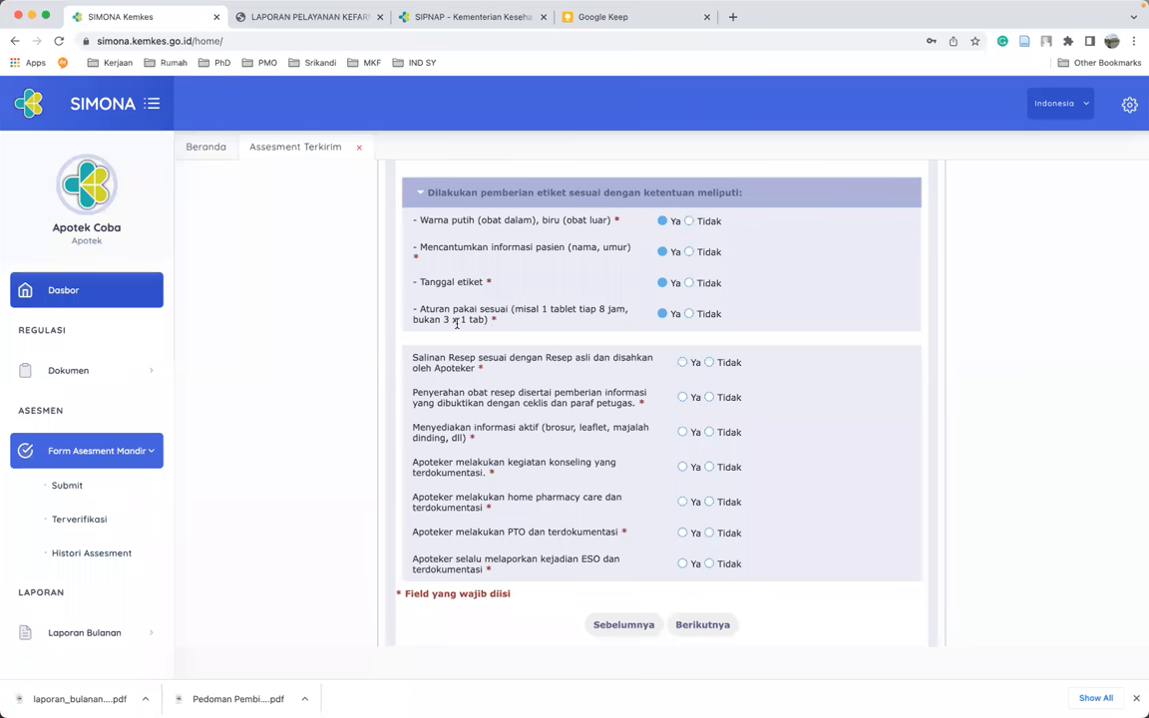
pyautogui.click(692, 315)
pyautogui.moveTo(519, 309); pyautogui.dragTo(628, 310)
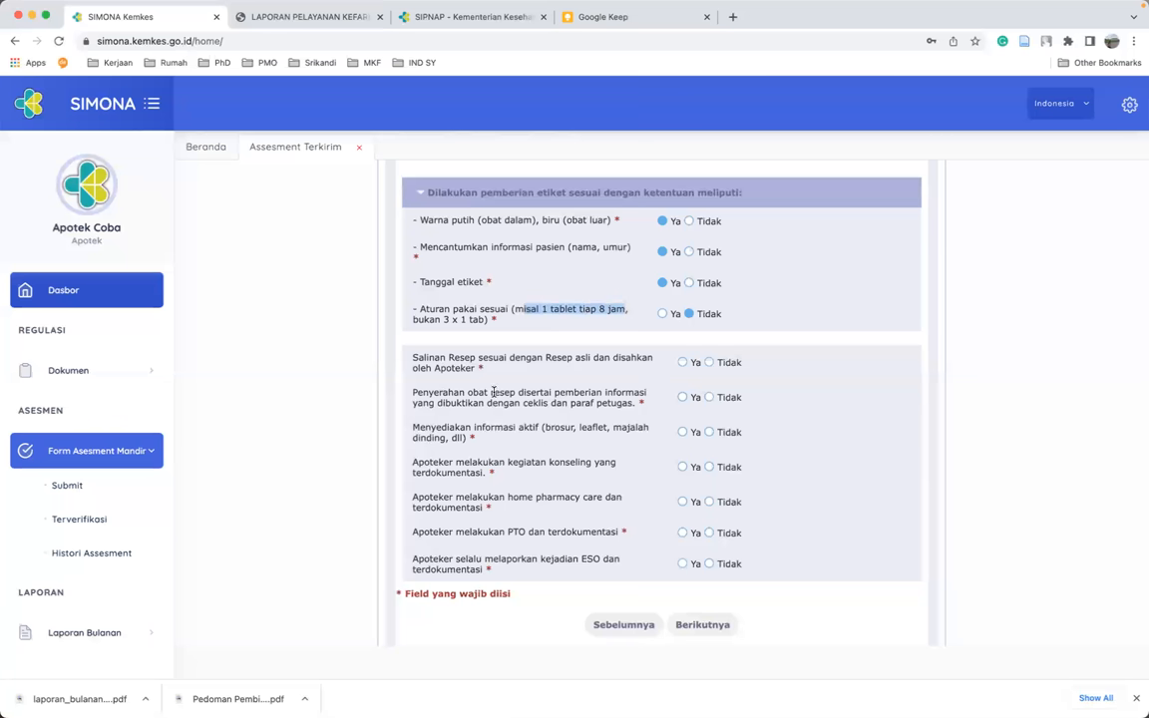
# - Answer Tidak for Salinan Resep, Ya for handover, active information and counselling, and Tidak for home care
pyautogui.click(685, 364)
pyautogui.click(709, 363)
pyautogui.click(683, 398)
pyautogui.click(680, 435)
pyautogui.click(682, 469)
pyautogui.click(709, 504)
pyautogui.scroll(-2, 713, 537)
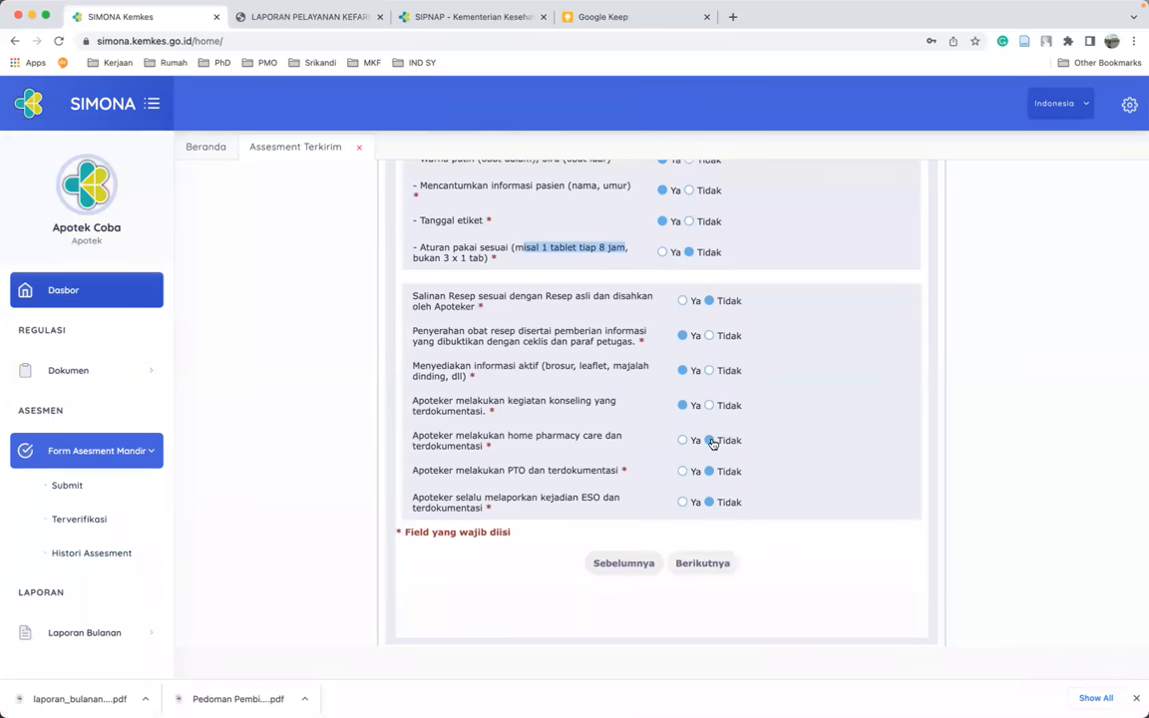
pyautogui.click(716, 563)
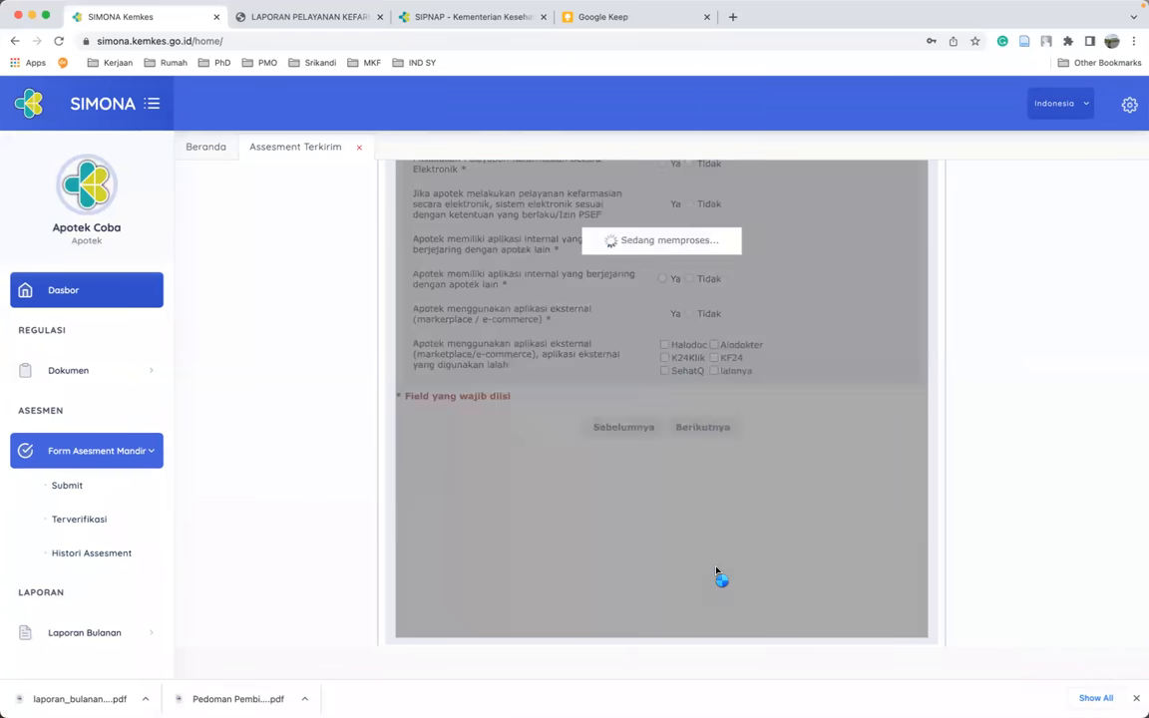
# - Answer Tidak for PSEF compliance and Ya for having a non-networked internal app
pyautogui.scroll(3, 817, 514)
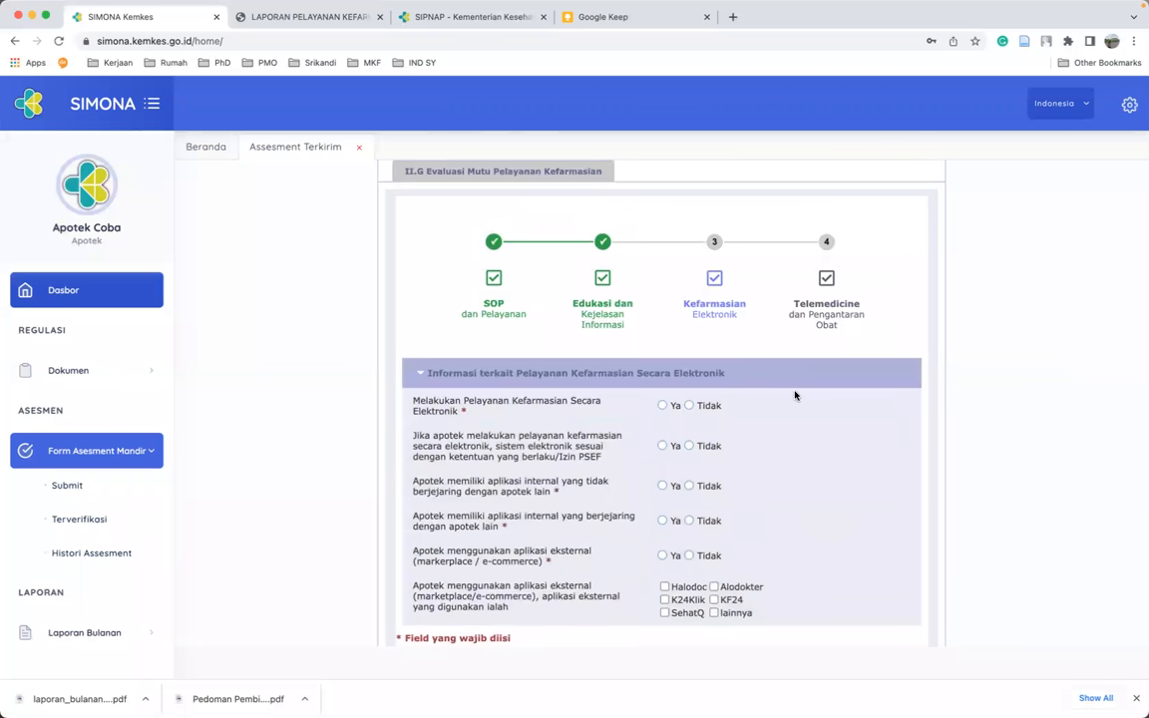
pyautogui.scroll(-1, 796, 396)
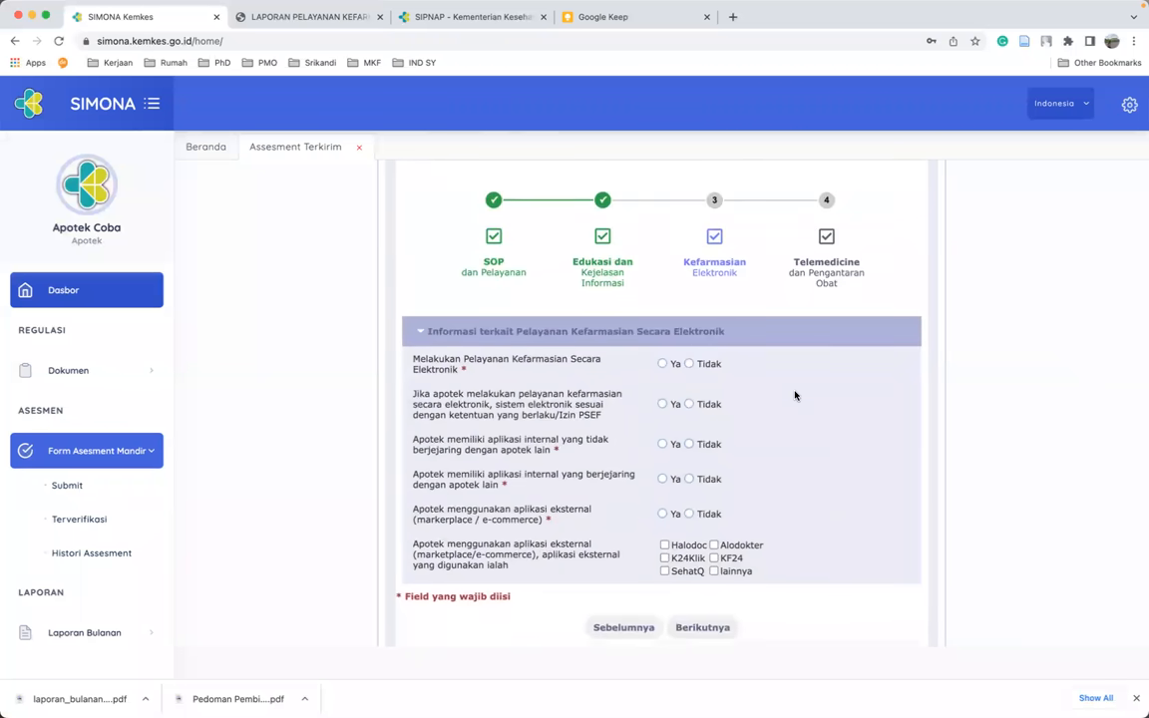
pyautogui.scroll(-1, 795, 397)
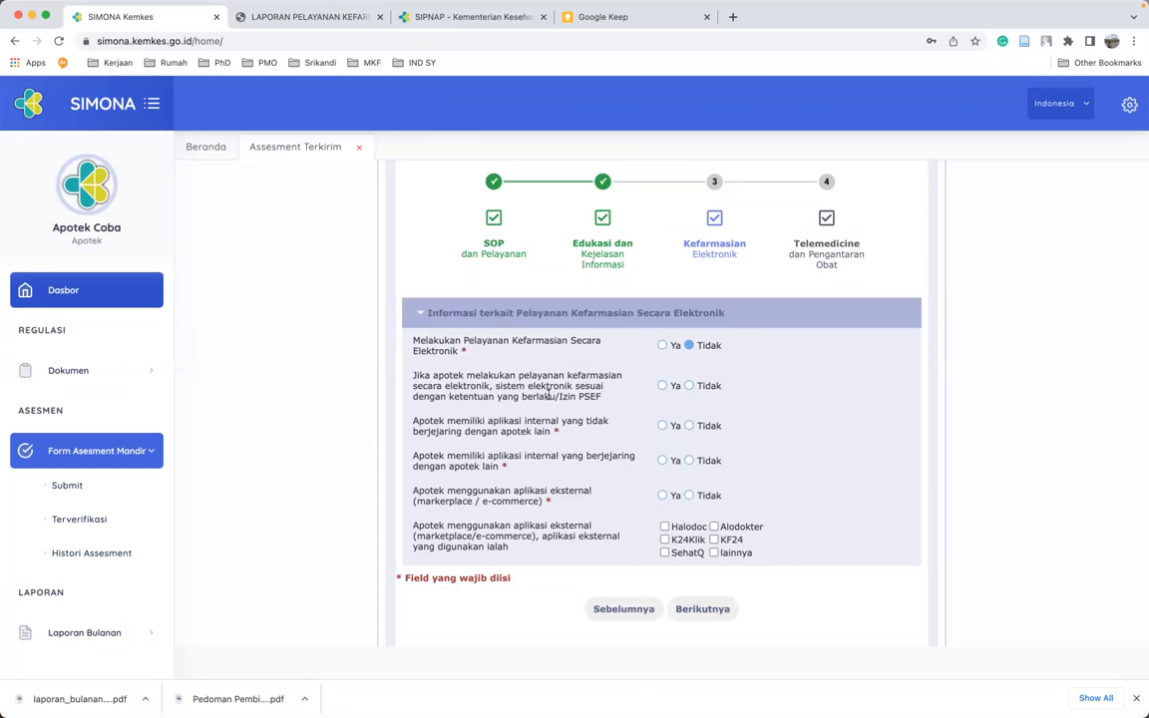
pyautogui.click(690, 386)
pyautogui.click(663, 427)
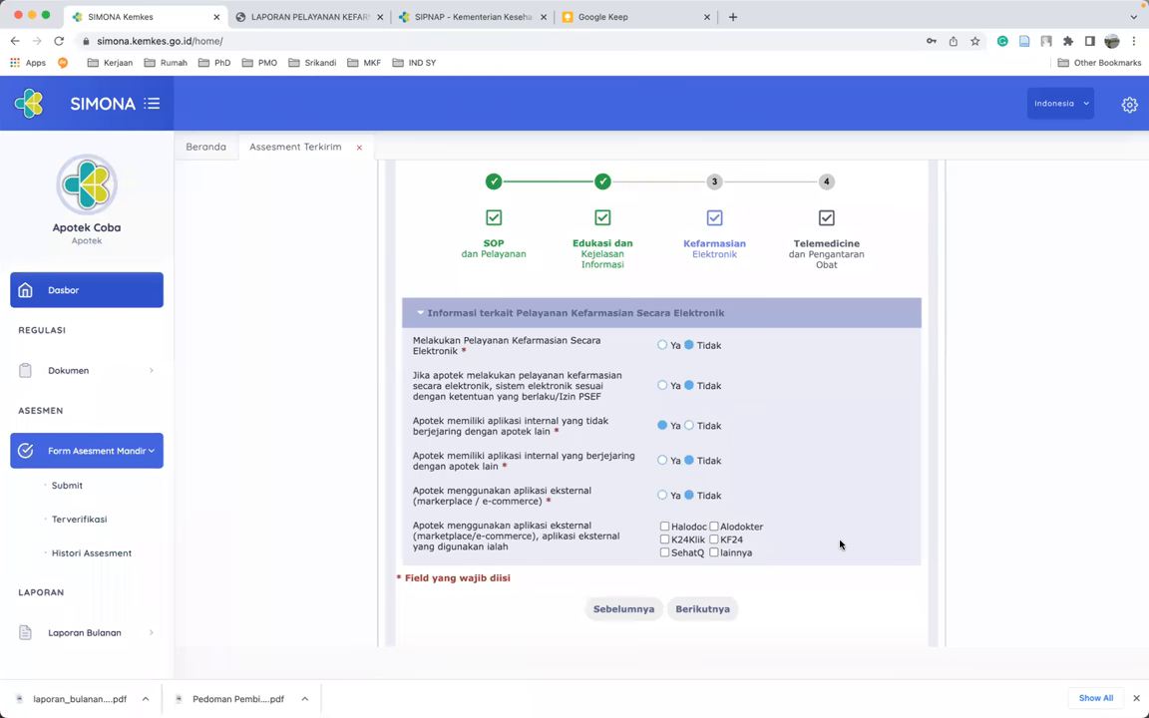
# - Advance past Kefarmasian Elektronik to step 4, Telemedicine dan Pengantaran Obat
pyautogui.scroll(-1, 788, 559)
pyautogui.click(727, 583)
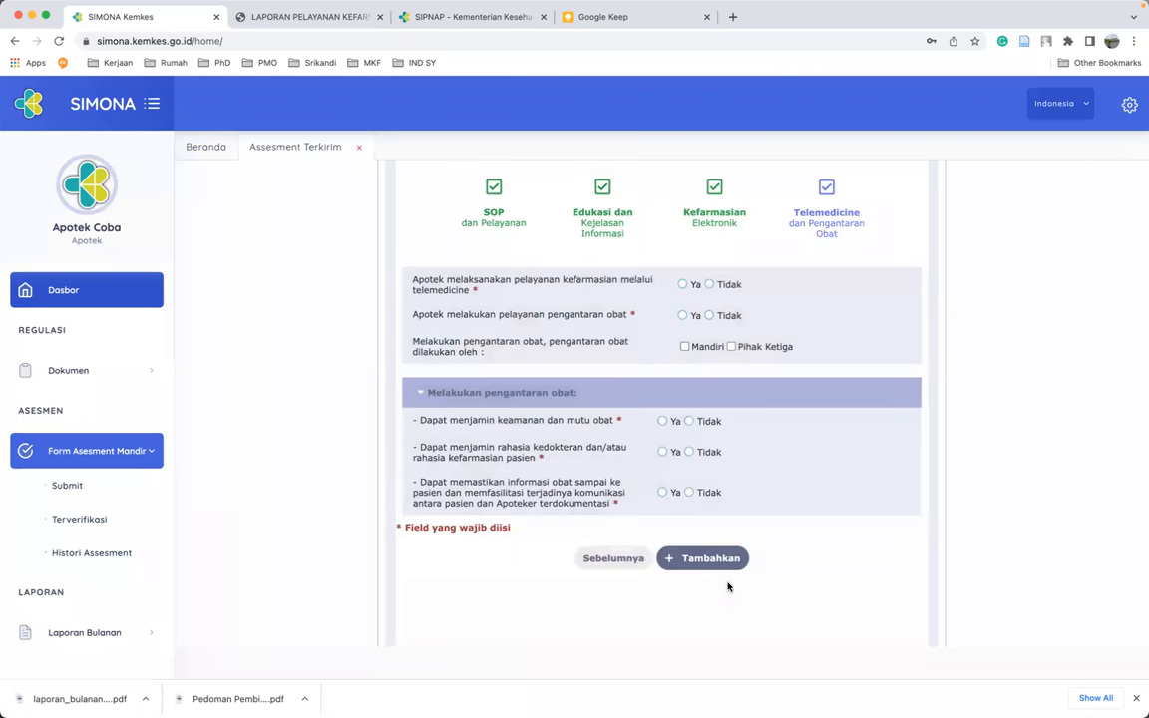
# - Answer Tidak for telemedicine, and set drug delivery and its three guarantees to Tidak for now
pyautogui.scroll(1, 757, 444)
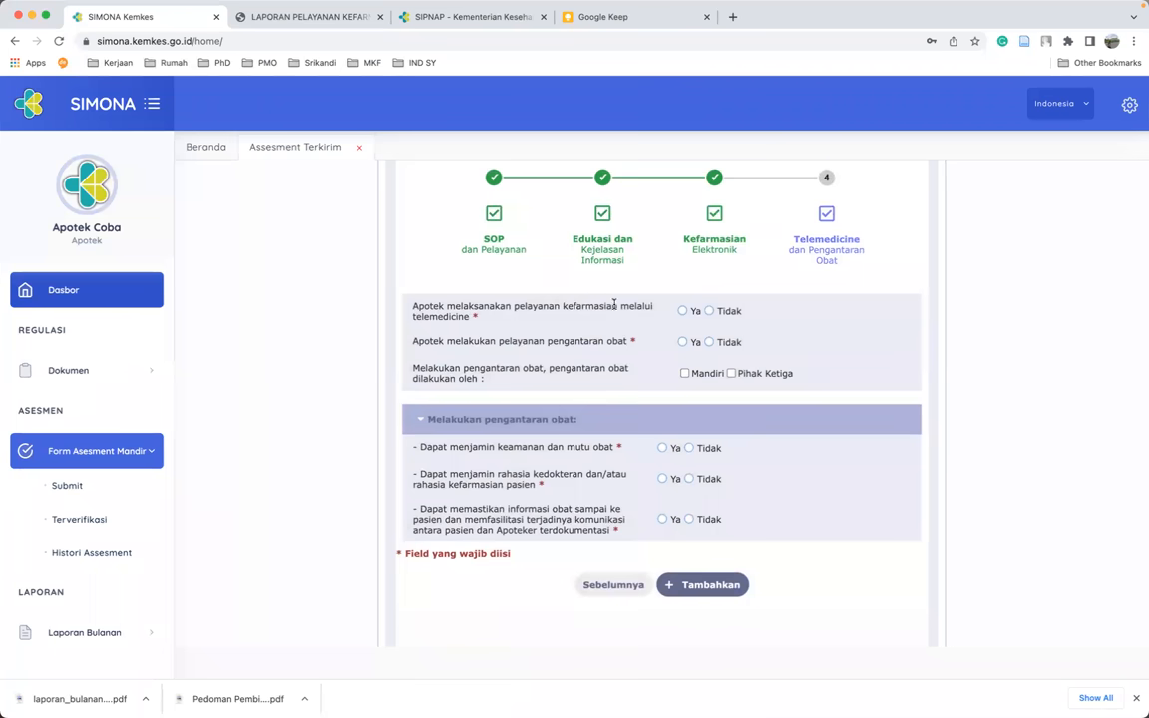
pyautogui.click(711, 313)
pyautogui.click(693, 344)
pyautogui.click(662, 448)
pyautogui.click(662, 479)
pyautogui.click(709, 343)
pyautogui.click(689, 448)
pyautogui.click(689, 480)
pyautogui.click(688, 519)
# - Switch drug delivery to Ya with all three guarantees Ya, add the entry, and go to II.G
pyautogui.click(682, 343)
pyautogui.click(663, 448)
pyautogui.click(663, 479)
pyautogui.click(665, 520)
pyautogui.click(717, 587)
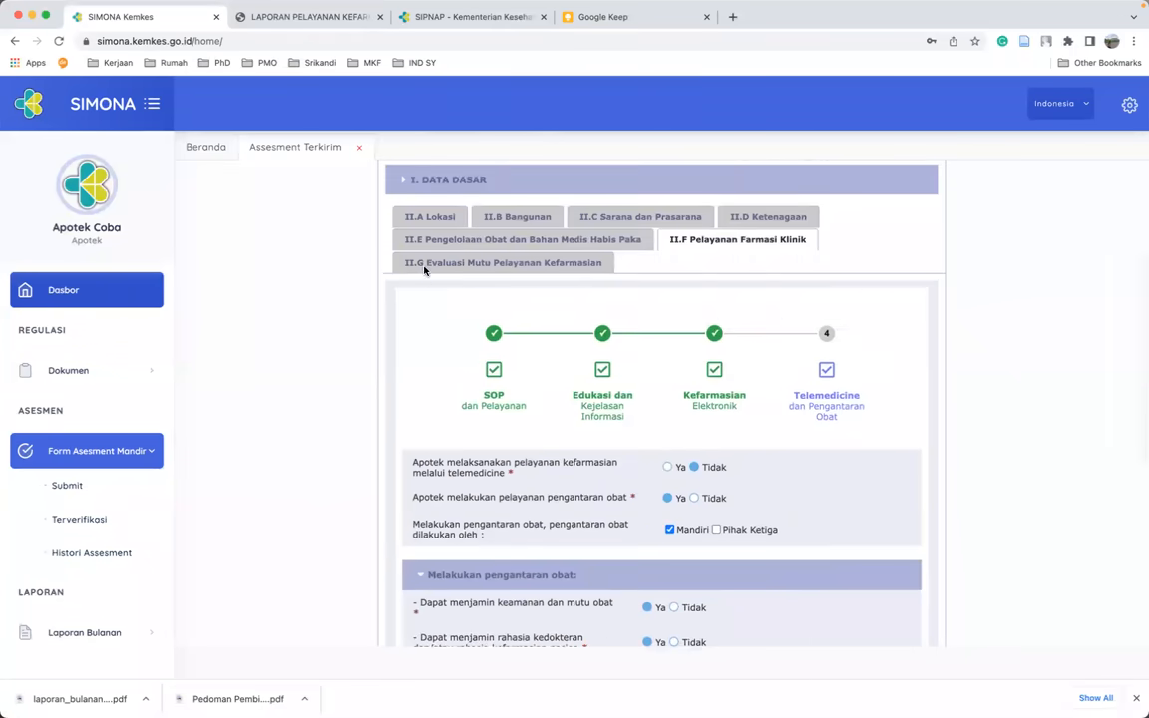
pyautogui.click(435, 268)
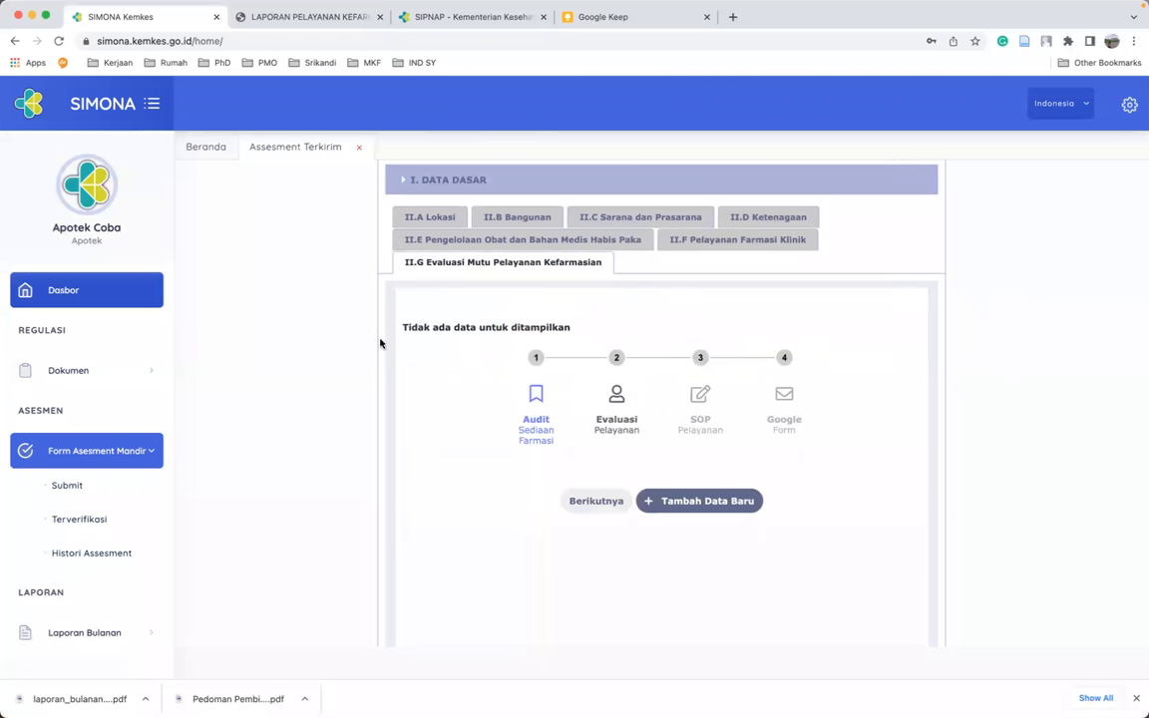
# - Start a new II.G entry: stock opname audit Tidak, patient satisfaction measured Ya, updated SPO list Ya
pyautogui.click(686, 500)
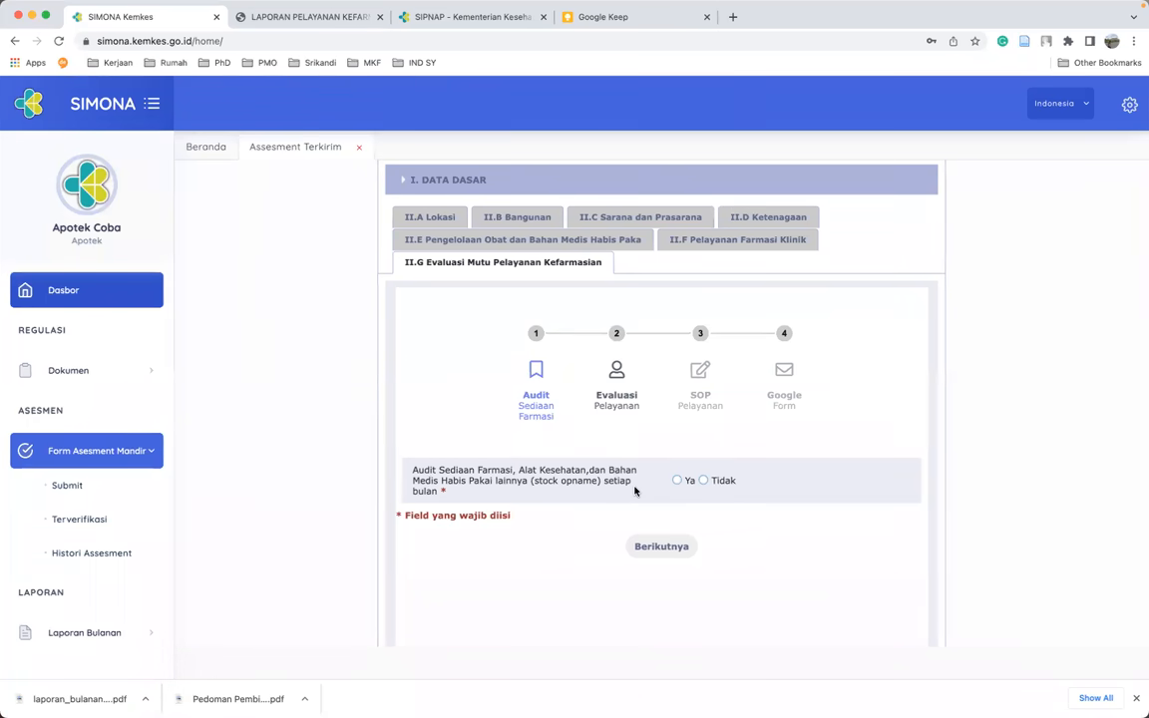
pyautogui.click(726, 481)
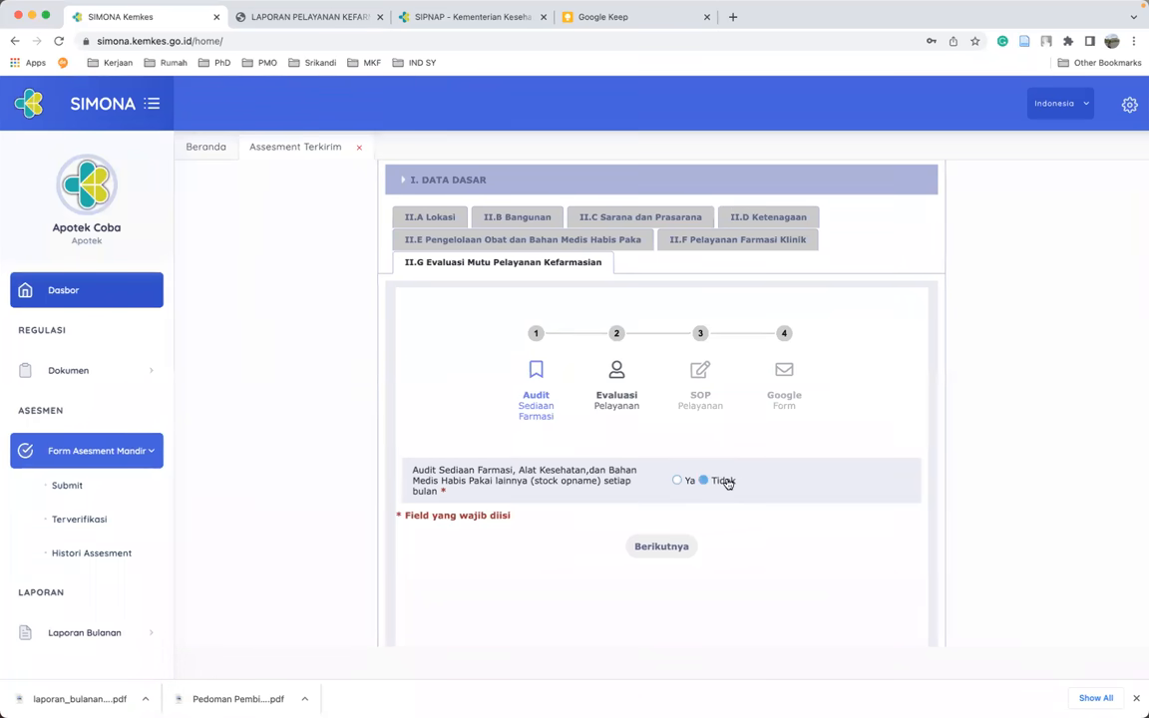
pyautogui.click(663, 547)
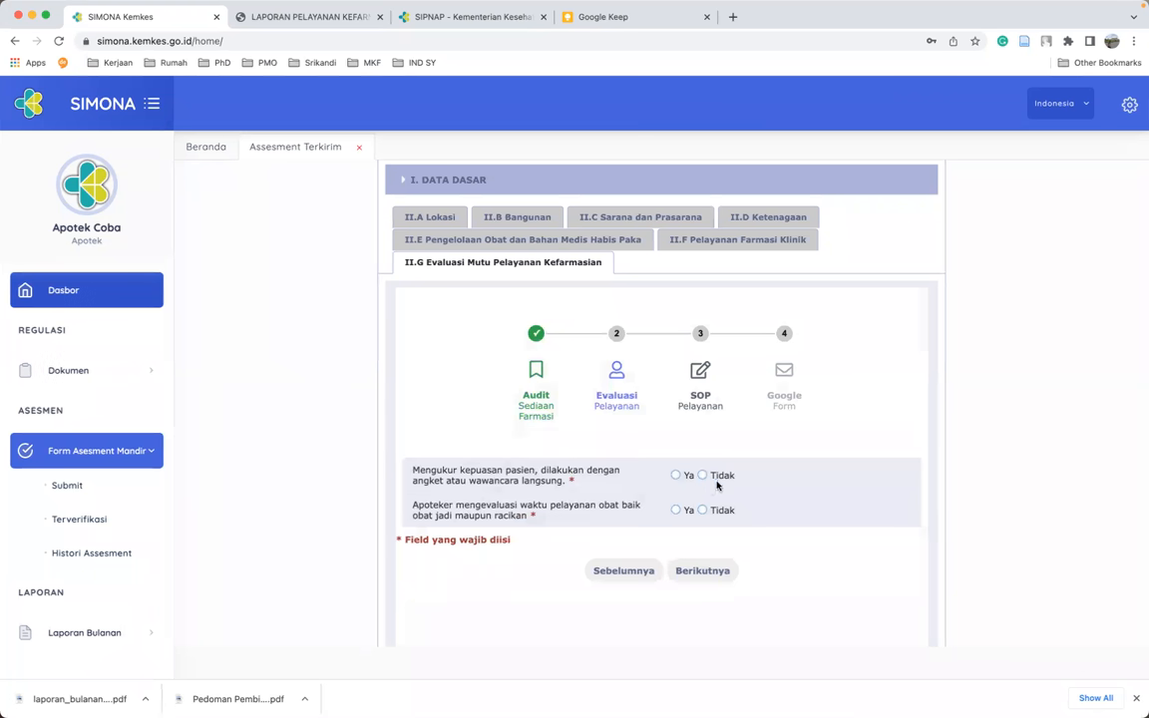
pyautogui.click(675, 476)
pyautogui.click(701, 570)
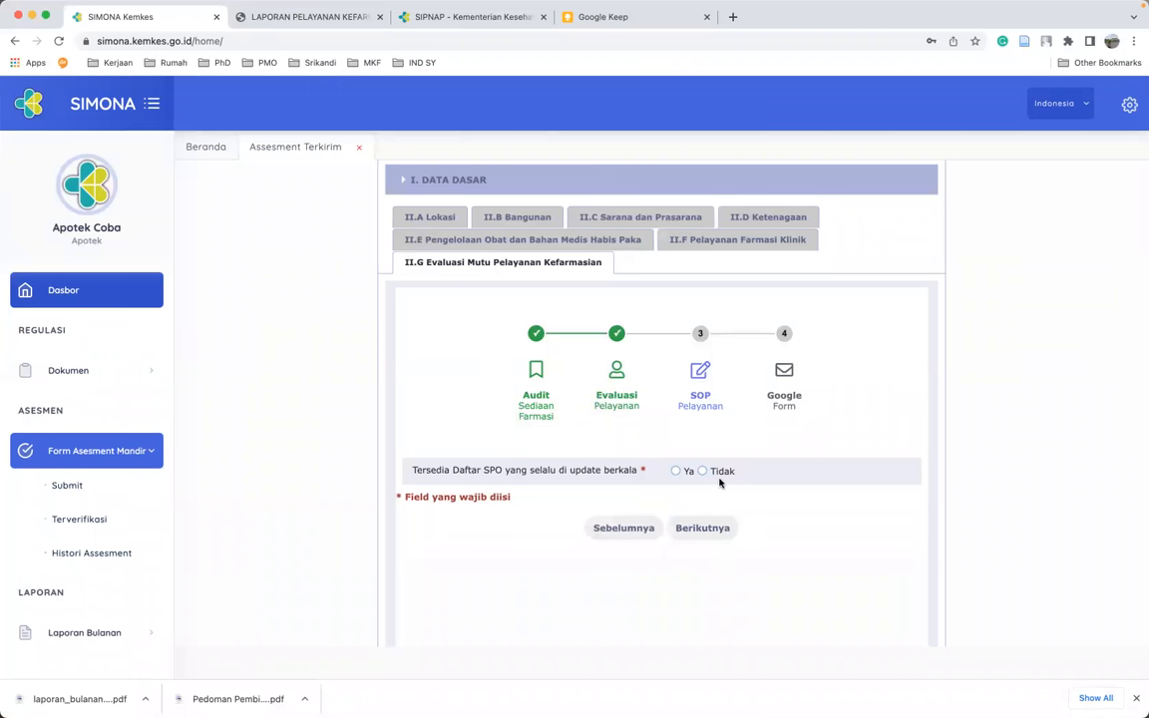
pyautogui.click(676, 472)
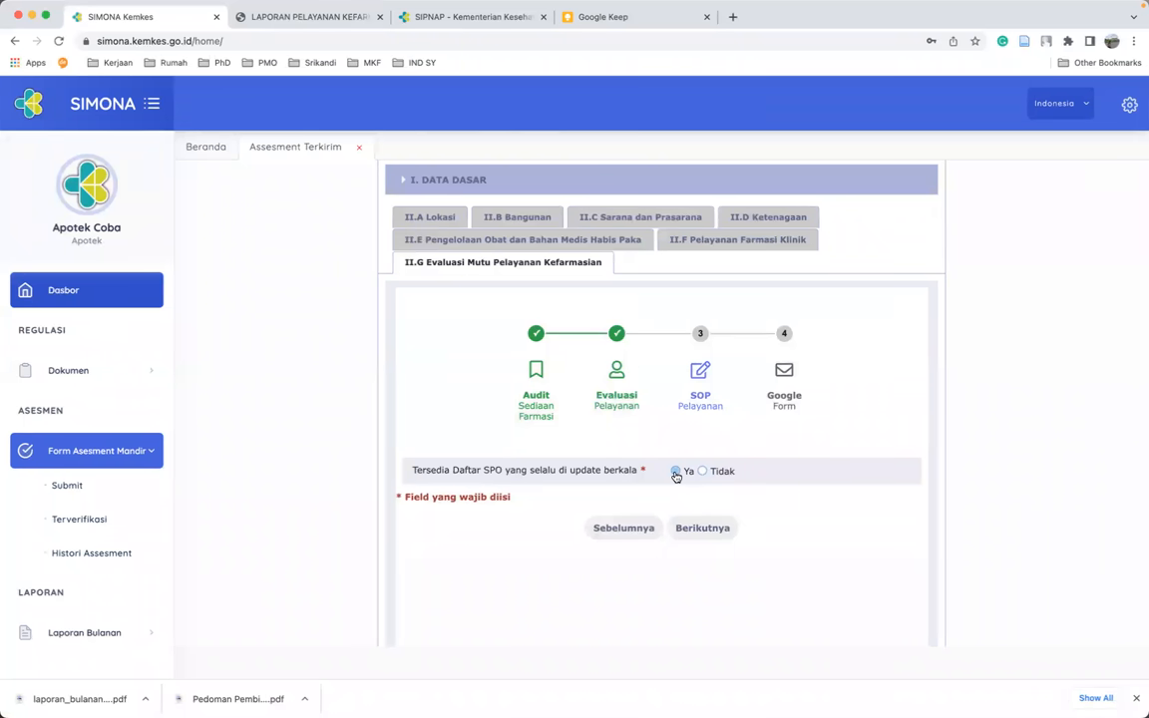
# - Answer Ya for Google Form reporting, add the II.G record, and save the assessment with Simpan
pyautogui.click(711, 529)
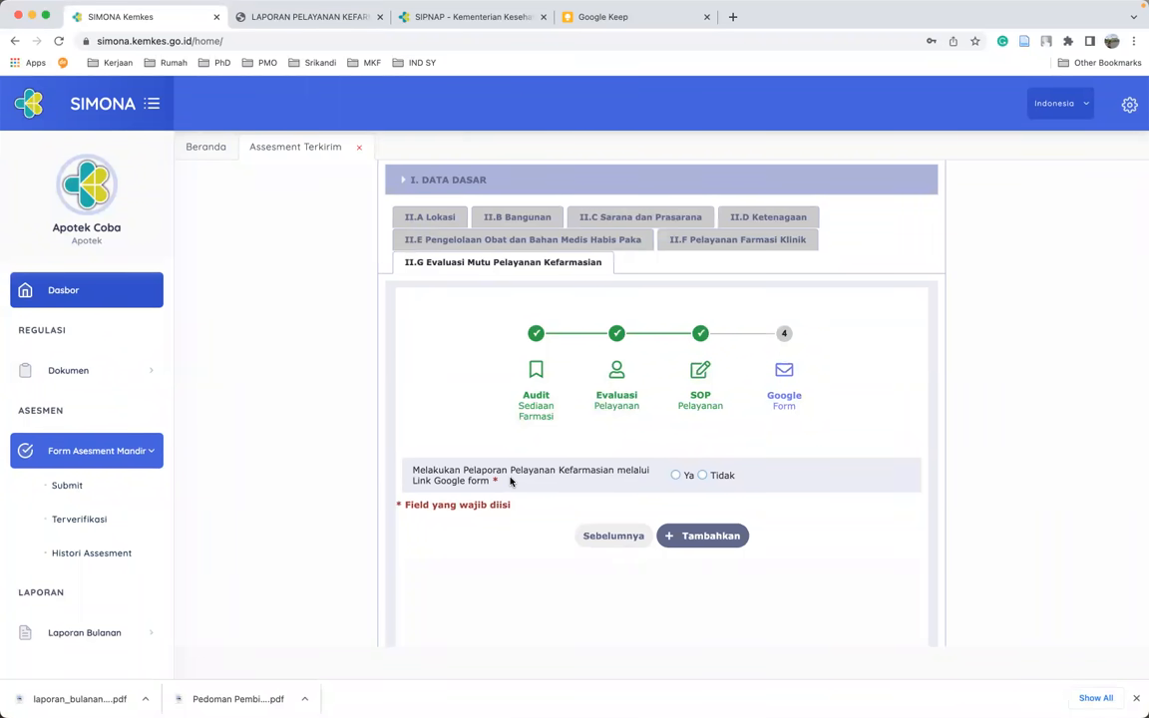
pyautogui.click(703, 536)
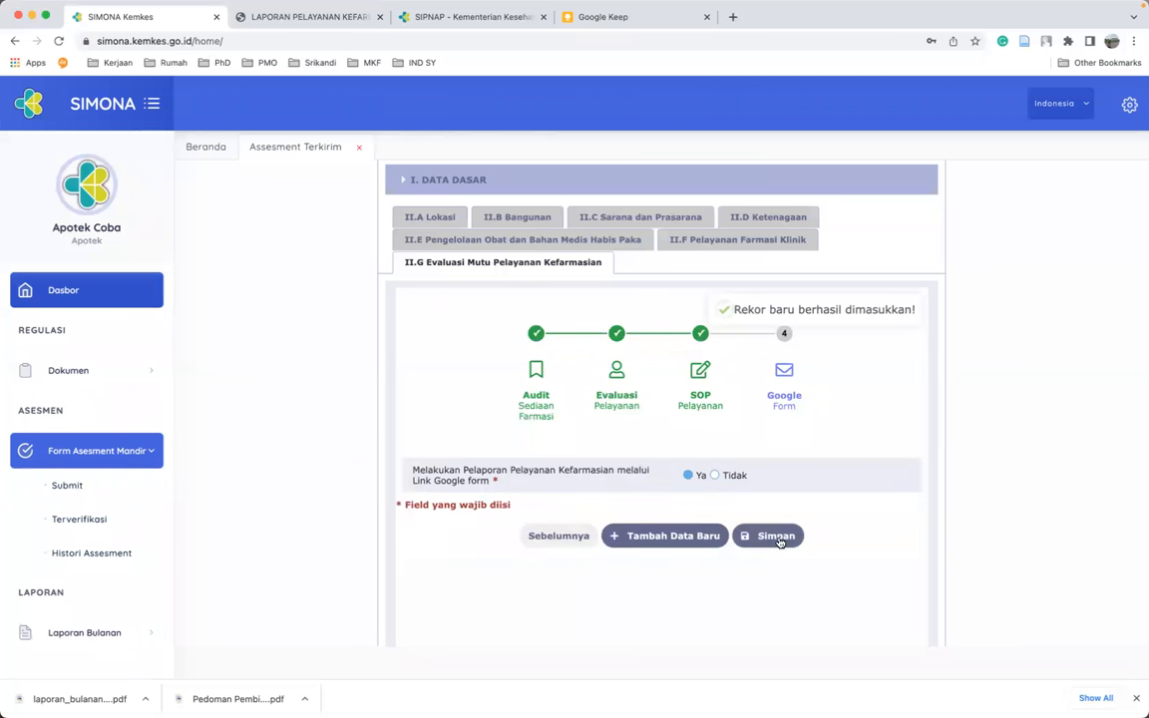
pyautogui.click(770, 535)
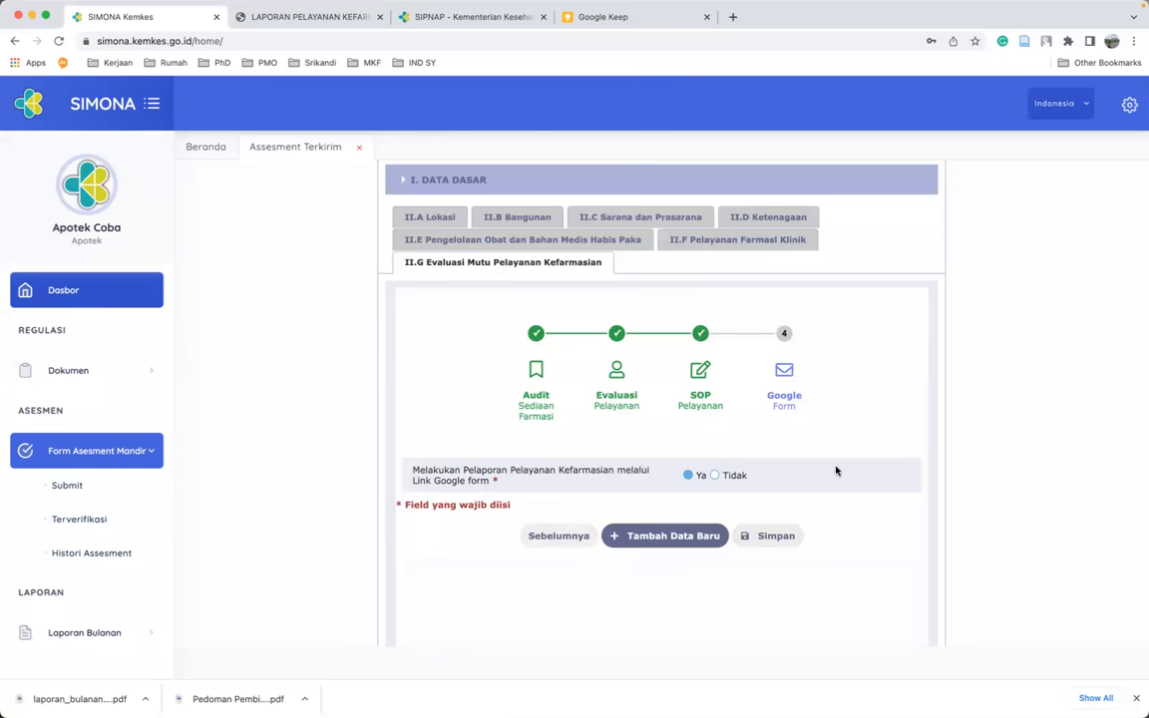
pyautogui.scroll(-1, 834, 468)
pyautogui.click(775, 473)
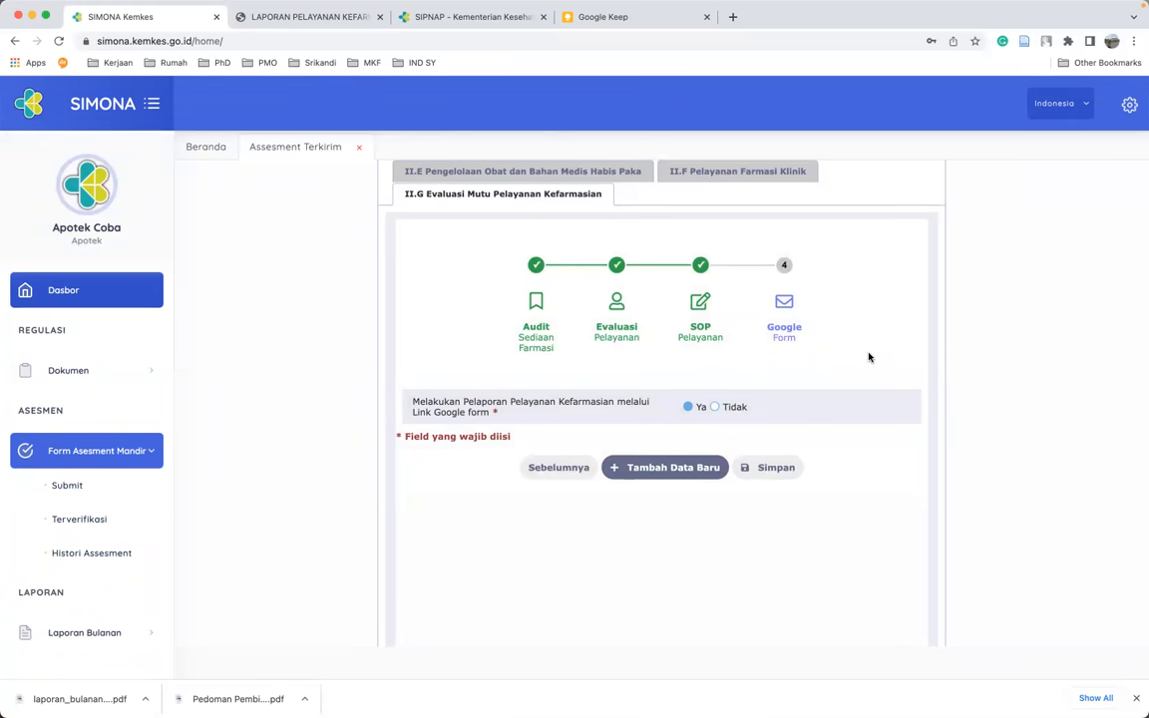
pyautogui.scroll(-8, 855, 474)
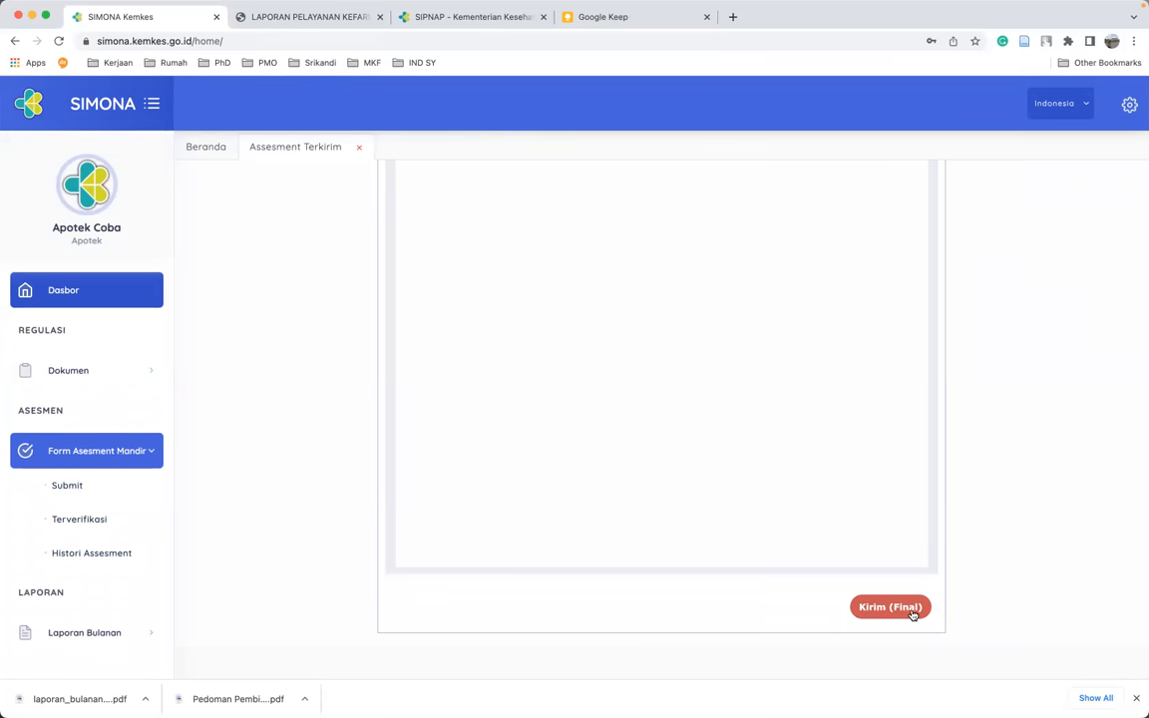
# - Send the self-assessment with Kirim (Final) and confirm marking it SELESAI
pyautogui.scroll(6, 793, 426)
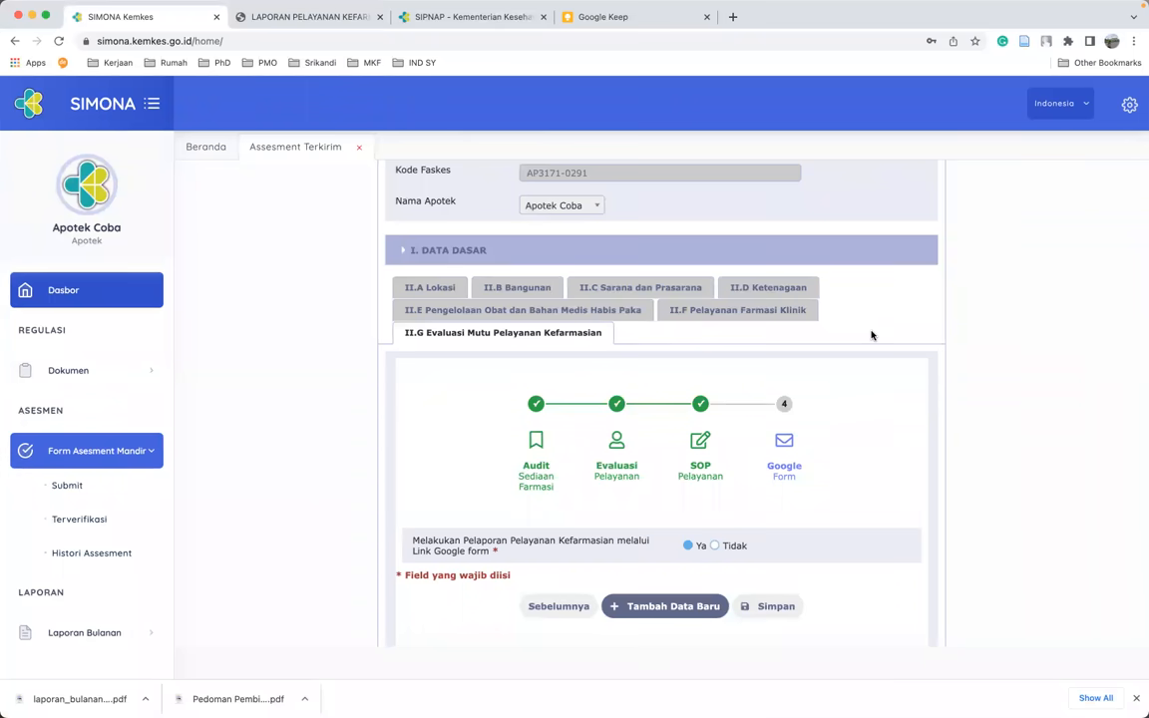
pyautogui.scroll(-10, 885, 446)
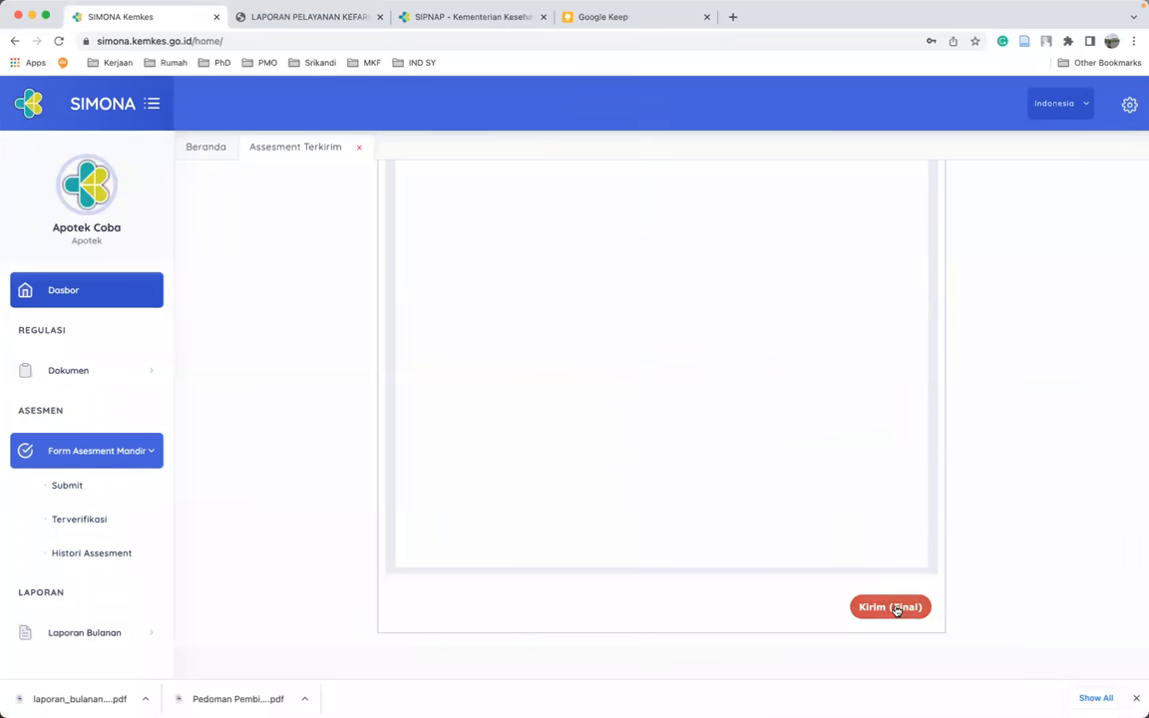
pyautogui.click(893, 607)
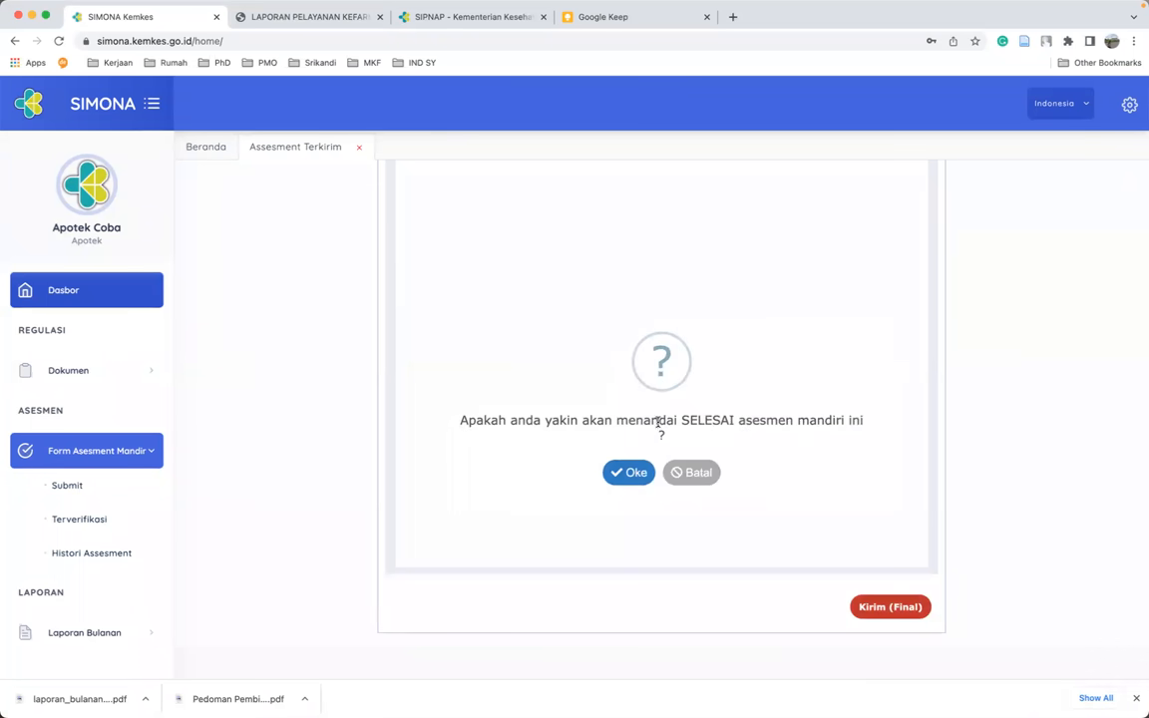
pyautogui.click(630, 474)
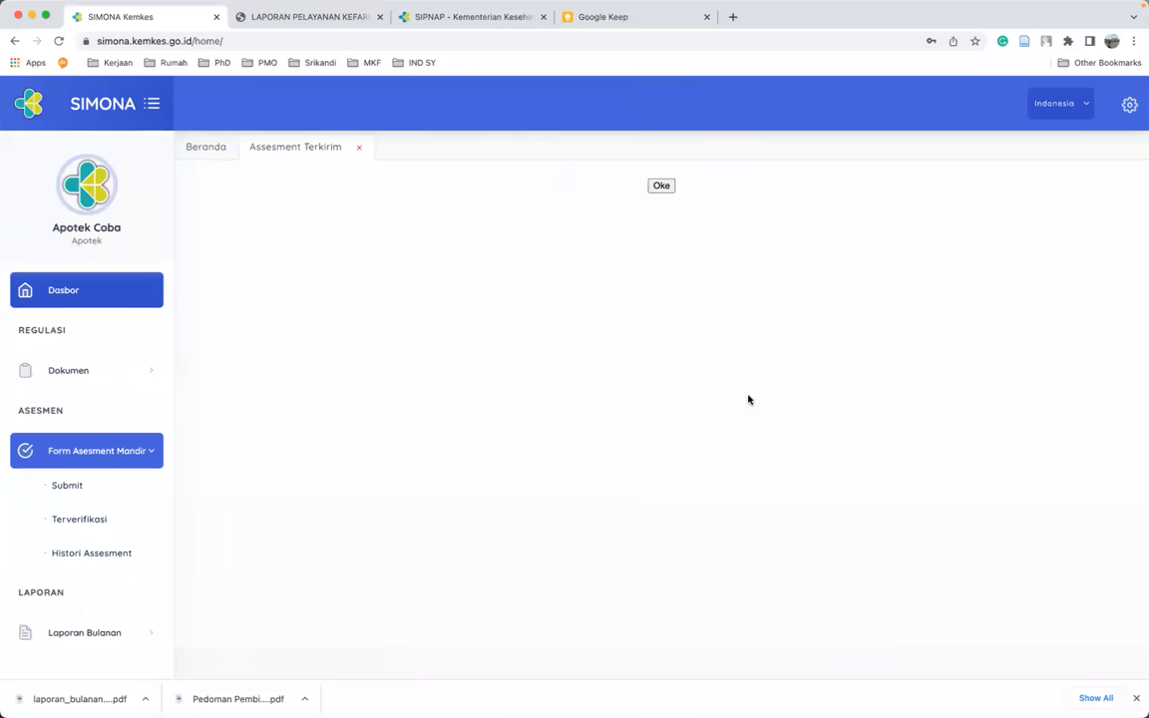
pyautogui.click(662, 187)
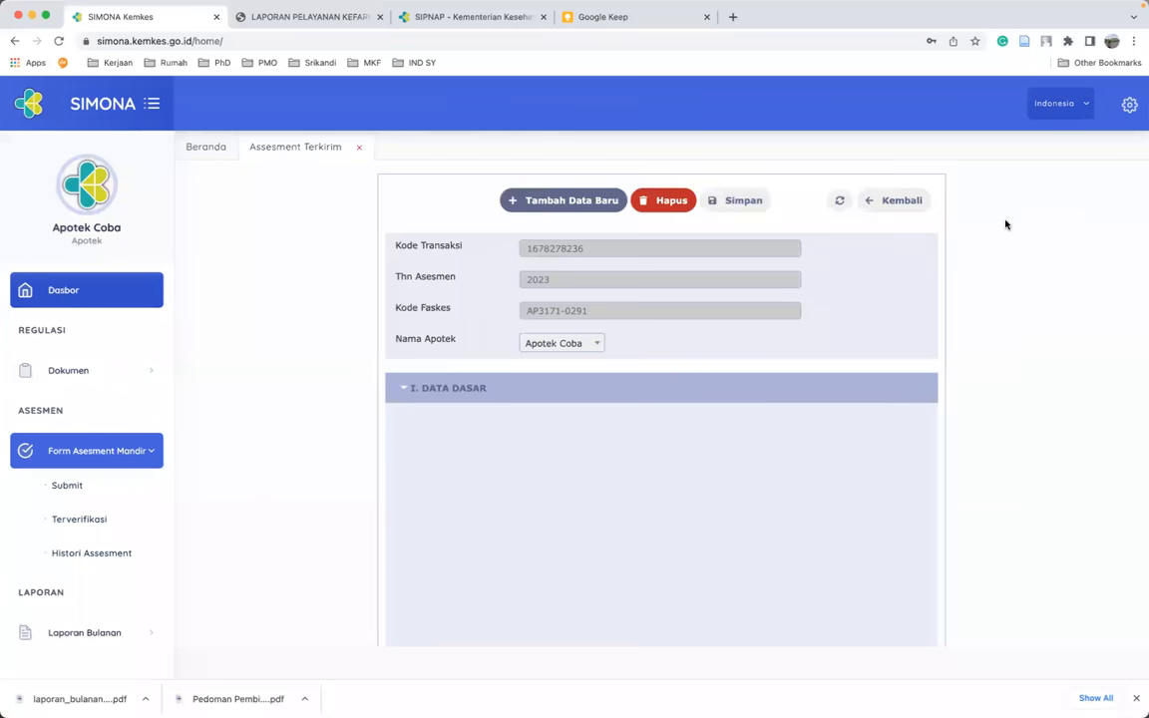
# - Go back to Daftar Assesments - Terkirim and open the Pratinjau of the 2023 Selesai entry
pyautogui.click(896, 202)
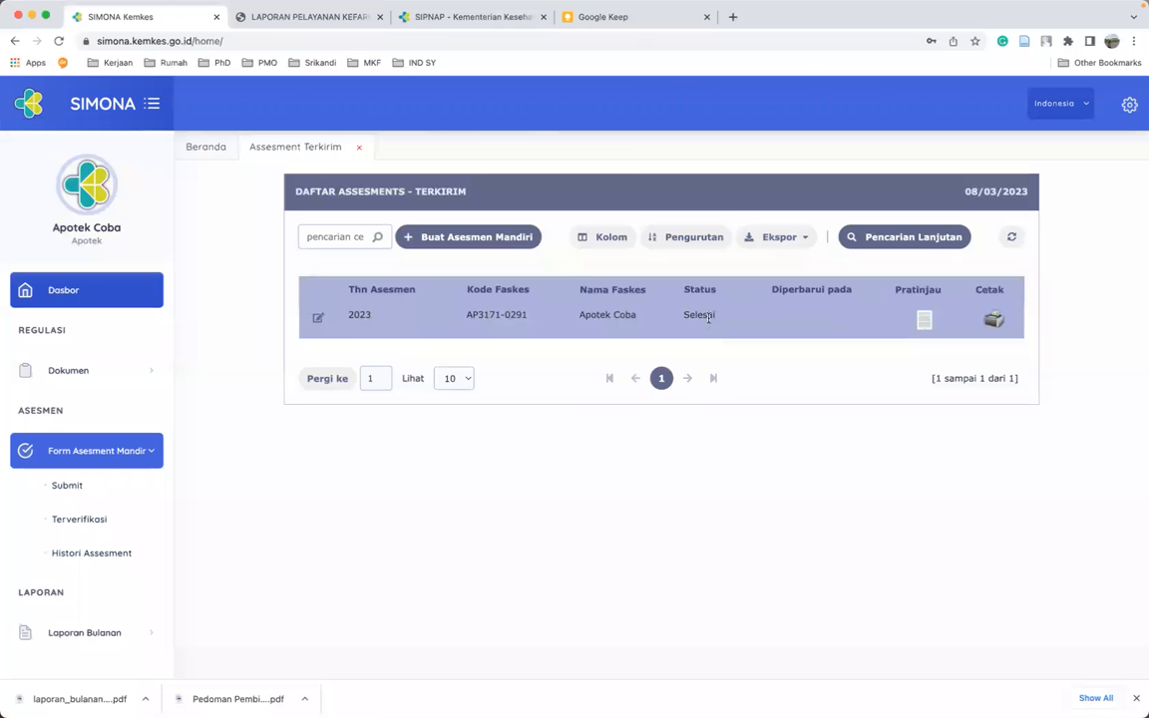
pyautogui.click(928, 321)
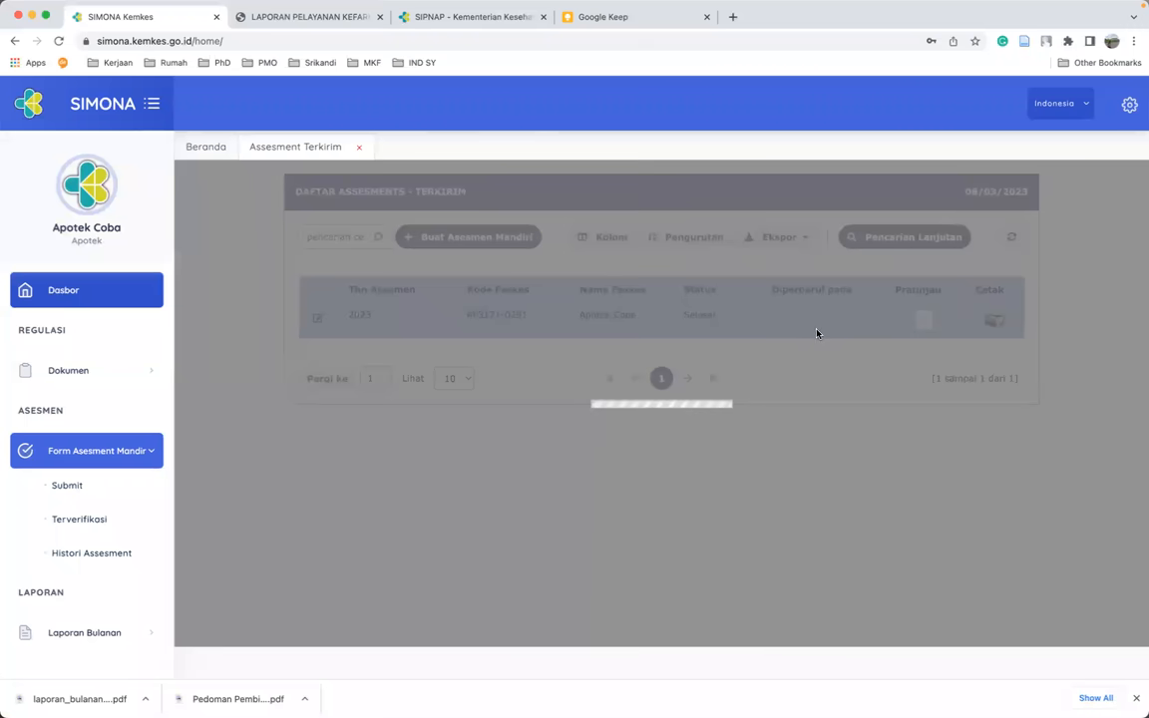
# - Review preview sections IIA, IIB, IIC and III down to the TOTAL of 76, then close it
pyautogui.scroll(-1, 791, 416)
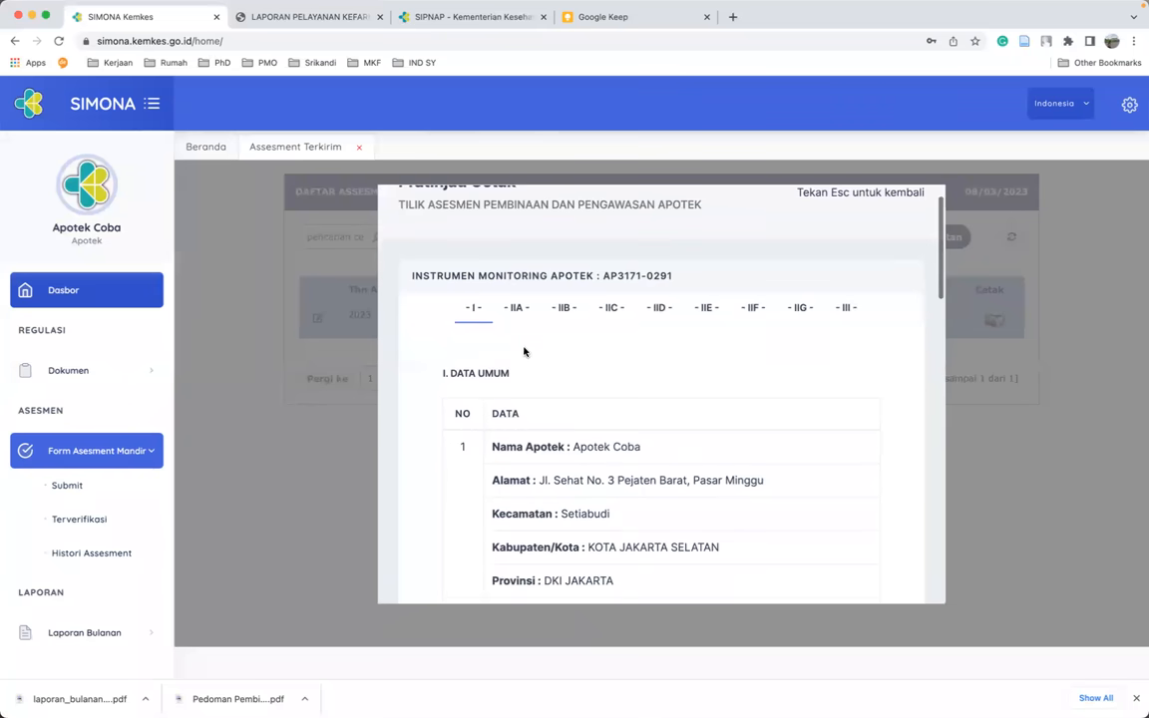
pyautogui.click(516, 309)
pyautogui.click(565, 308)
pyautogui.click(617, 310)
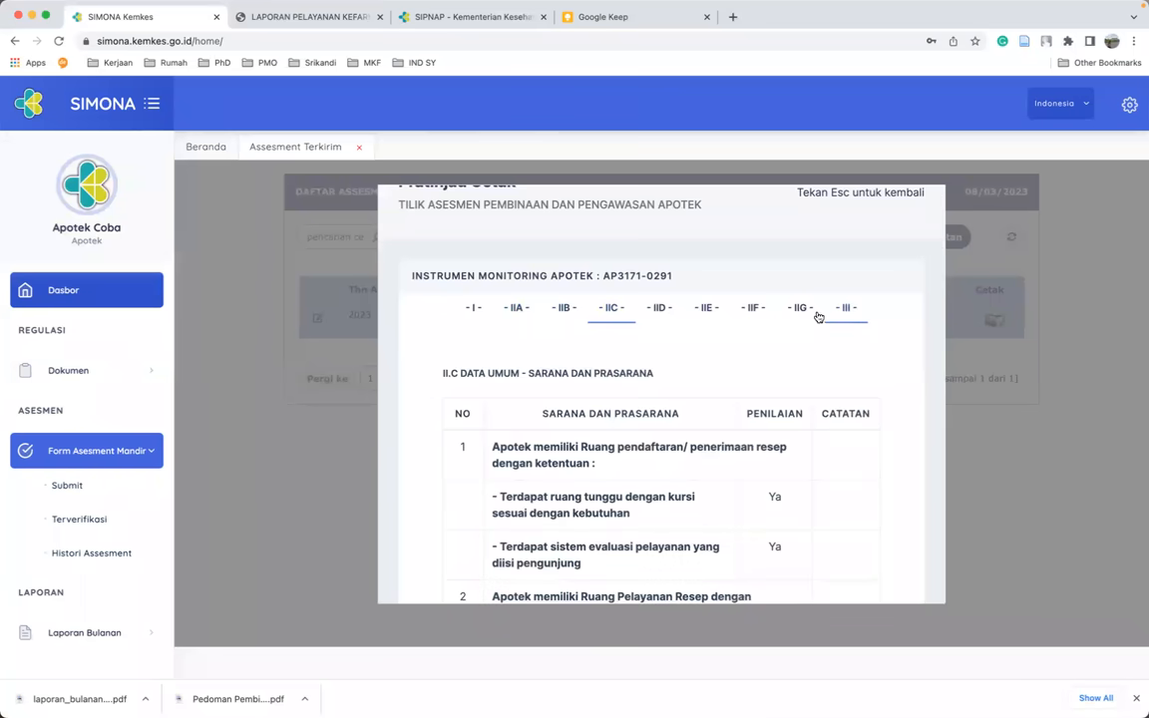
pyautogui.click(855, 316)
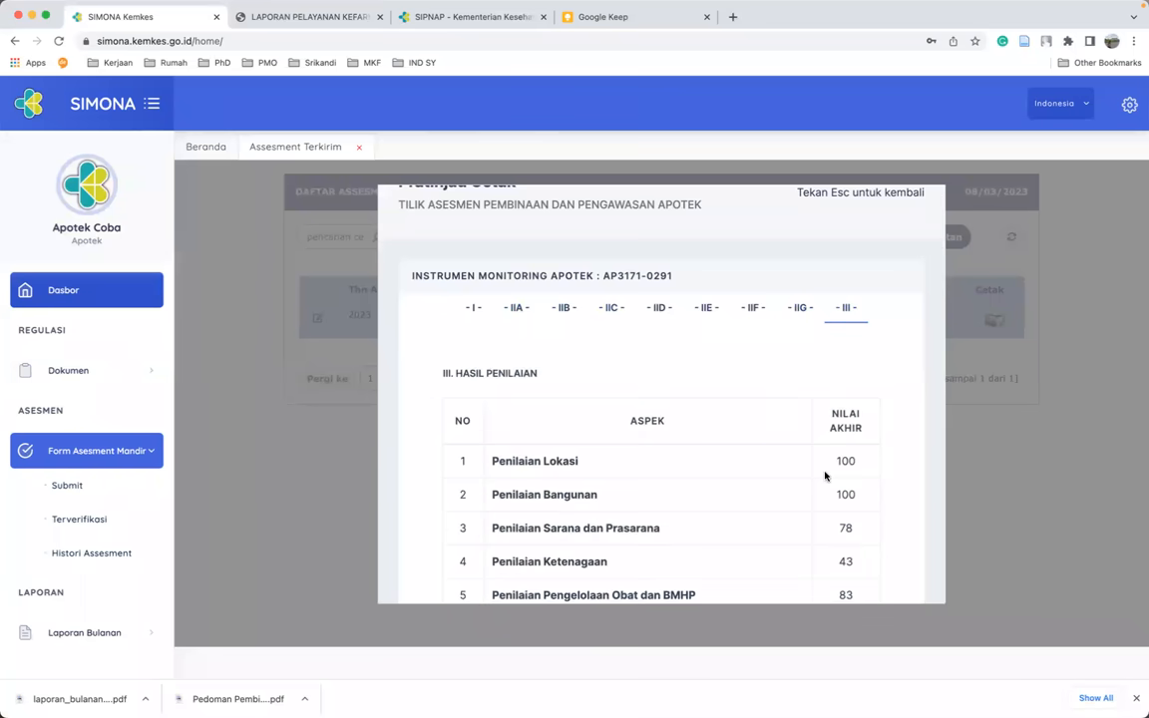
pyautogui.scroll(-5, 823, 474)
pyautogui.scroll(2, 823, 362)
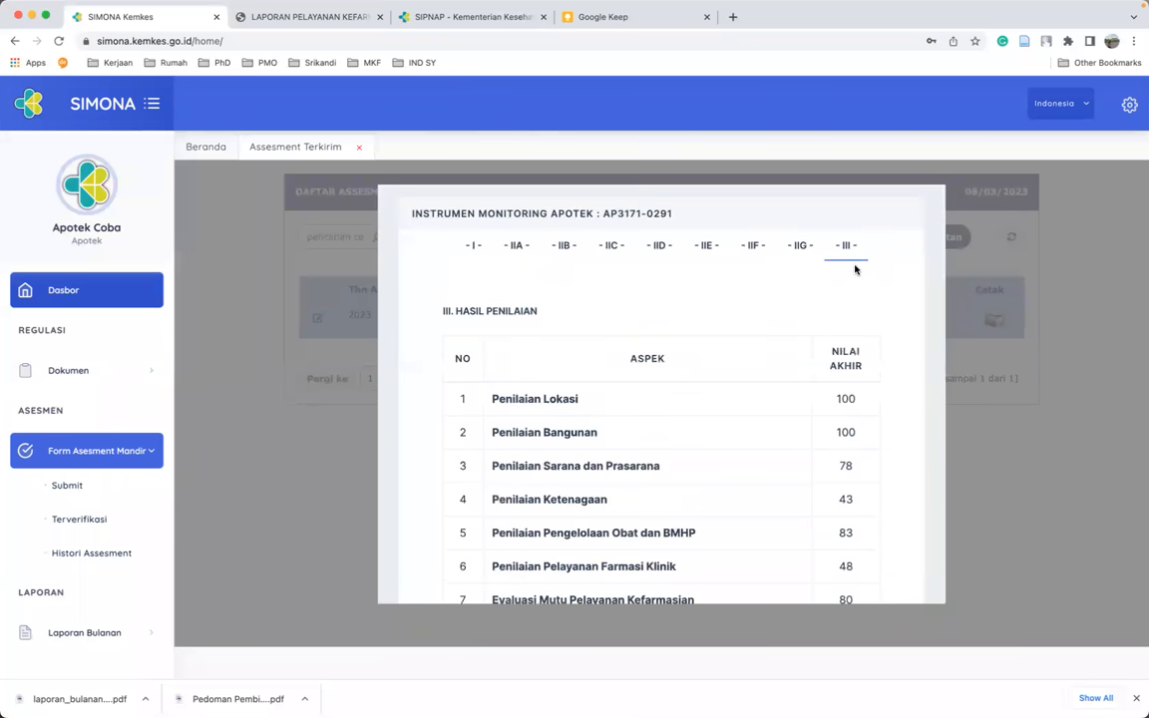
pyautogui.scroll(-2, 860, 359)
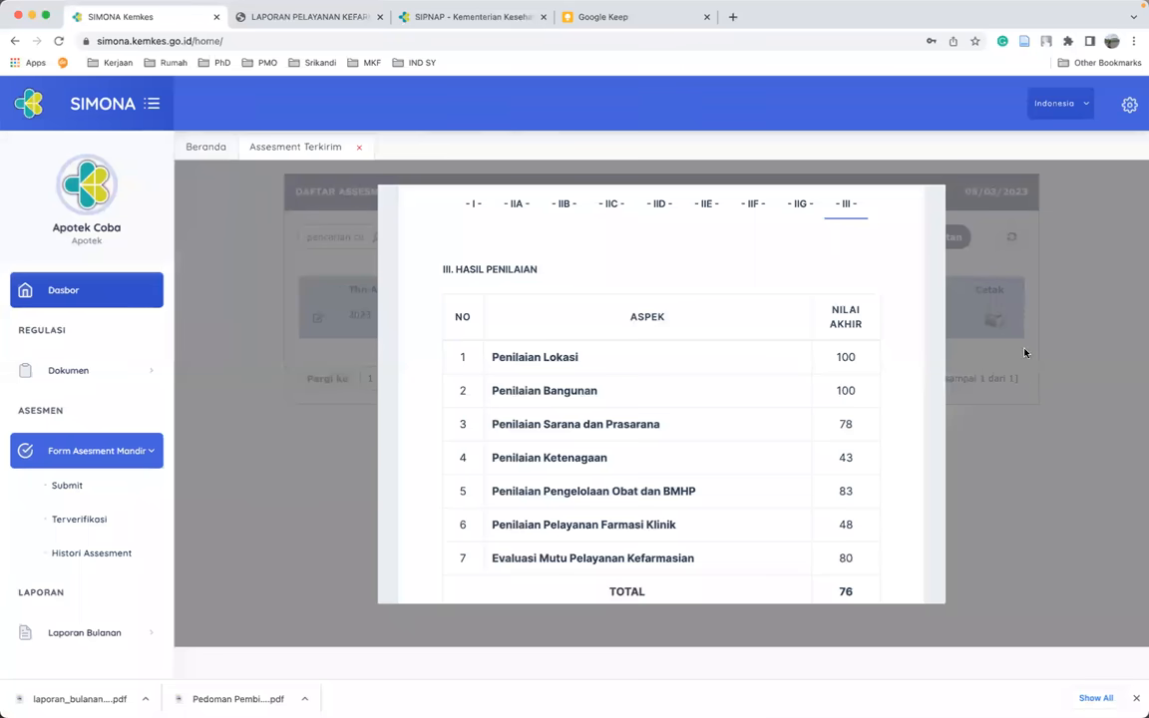
pyautogui.press('Escape')
pyautogui.click(1011, 444)
pyautogui.press('Escape')
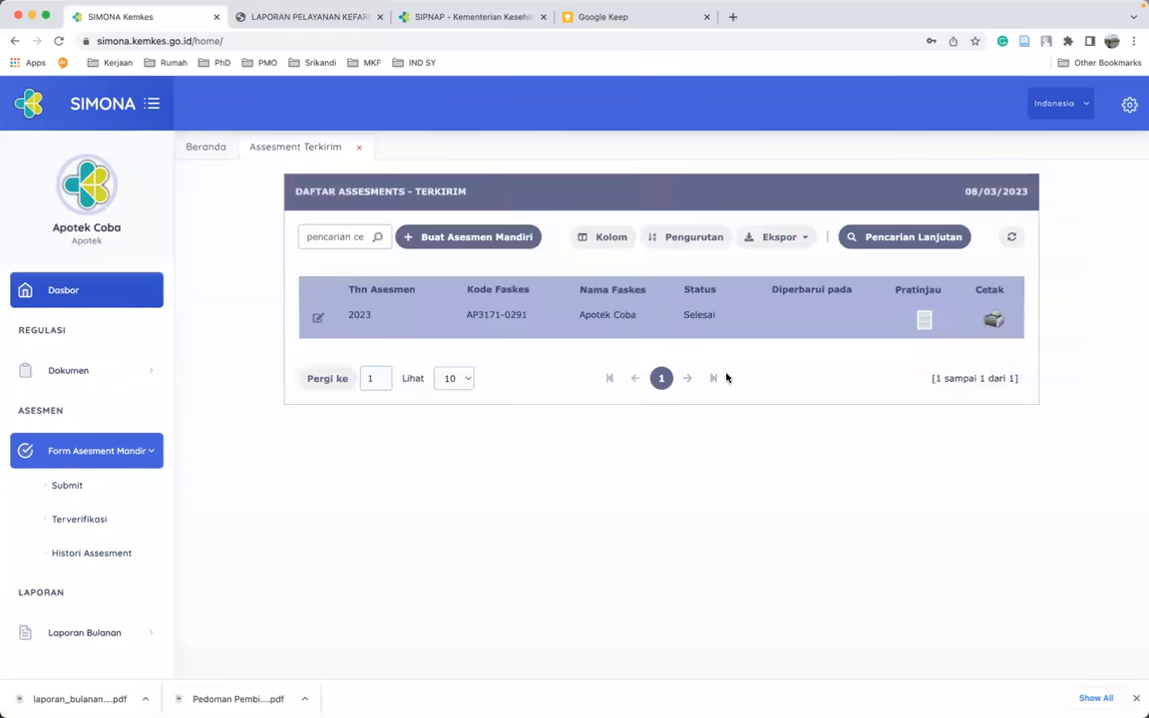
# - Open the printable TILIK ASESMEN APOTEK report in a new tab, then return to the SIMONA tab
pyautogui.click(994, 321)
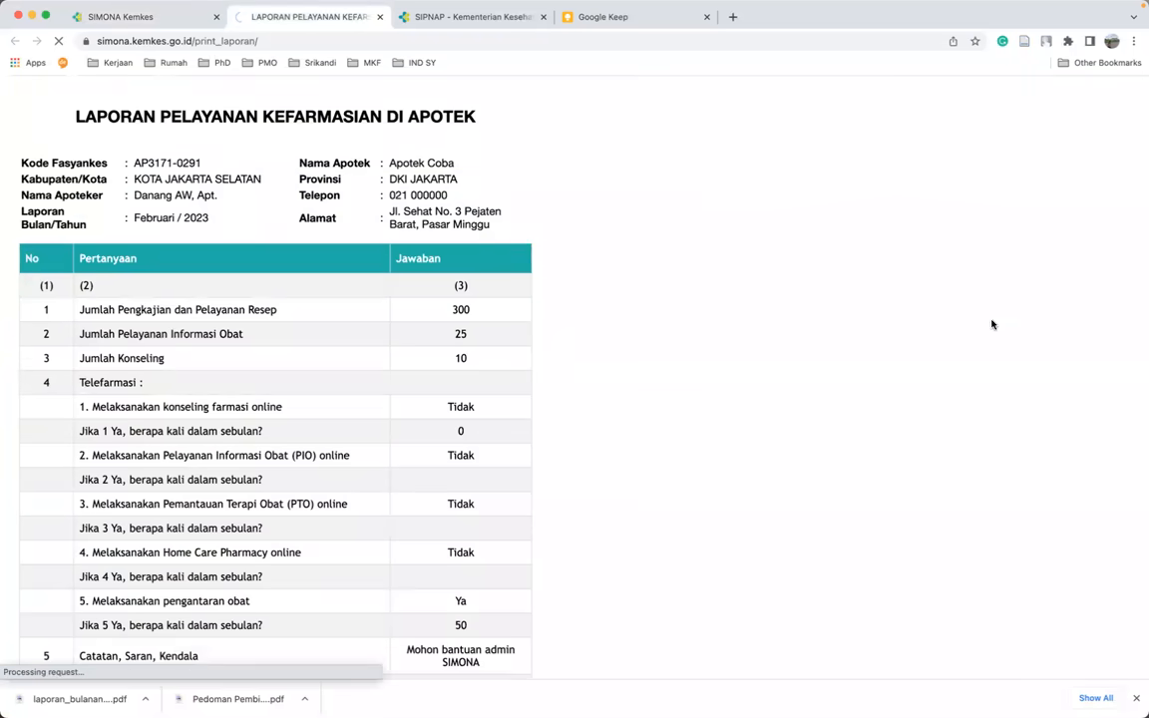
pyautogui.scroll(-5, 219, 344)
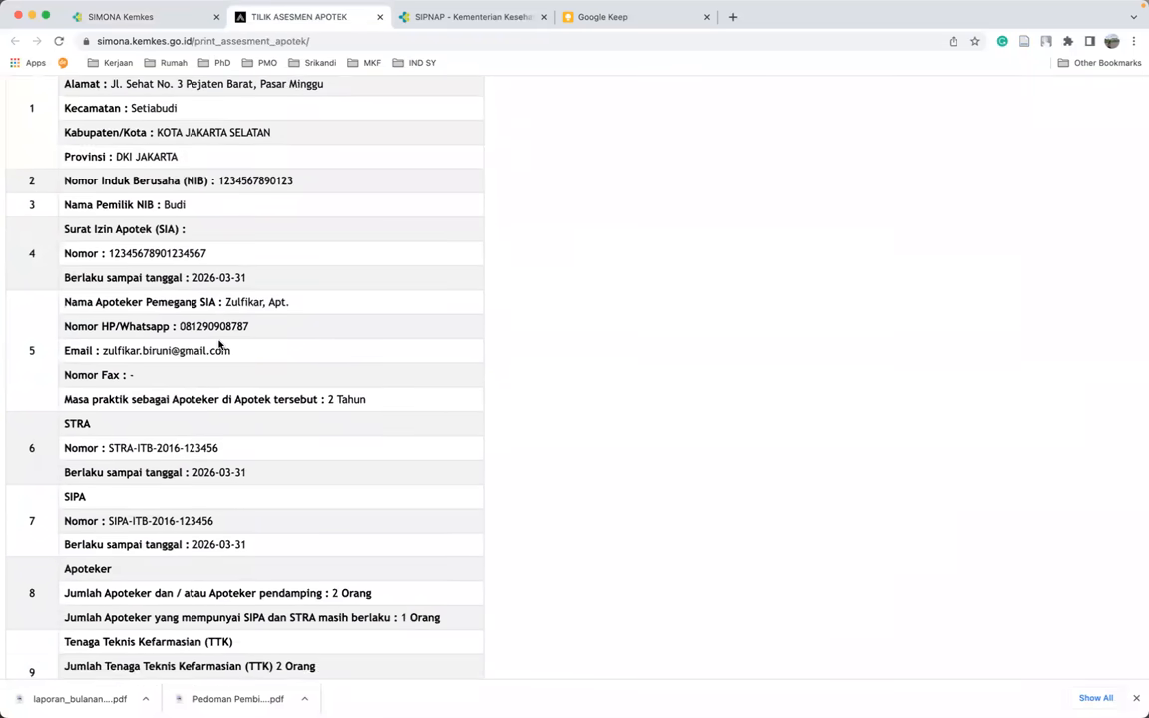
pyautogui.scroll(-6, 219, 341)
pyautogui.scroll(10, 218, 336)
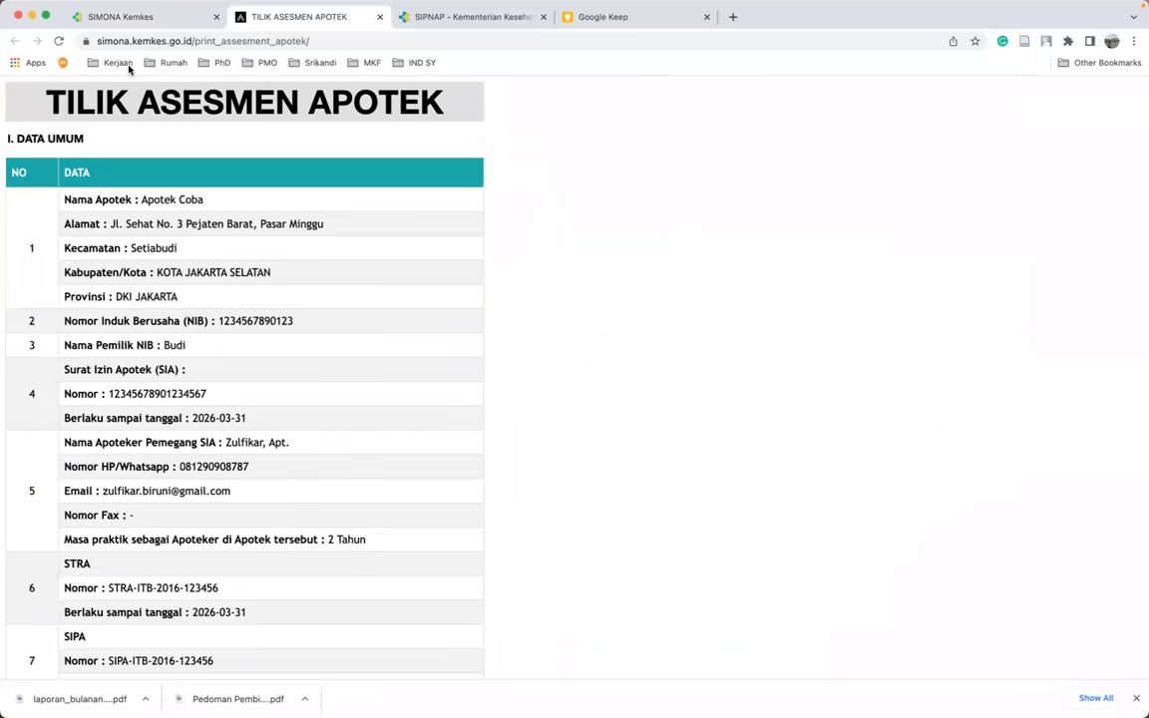
pyautogui.click(163, 18)
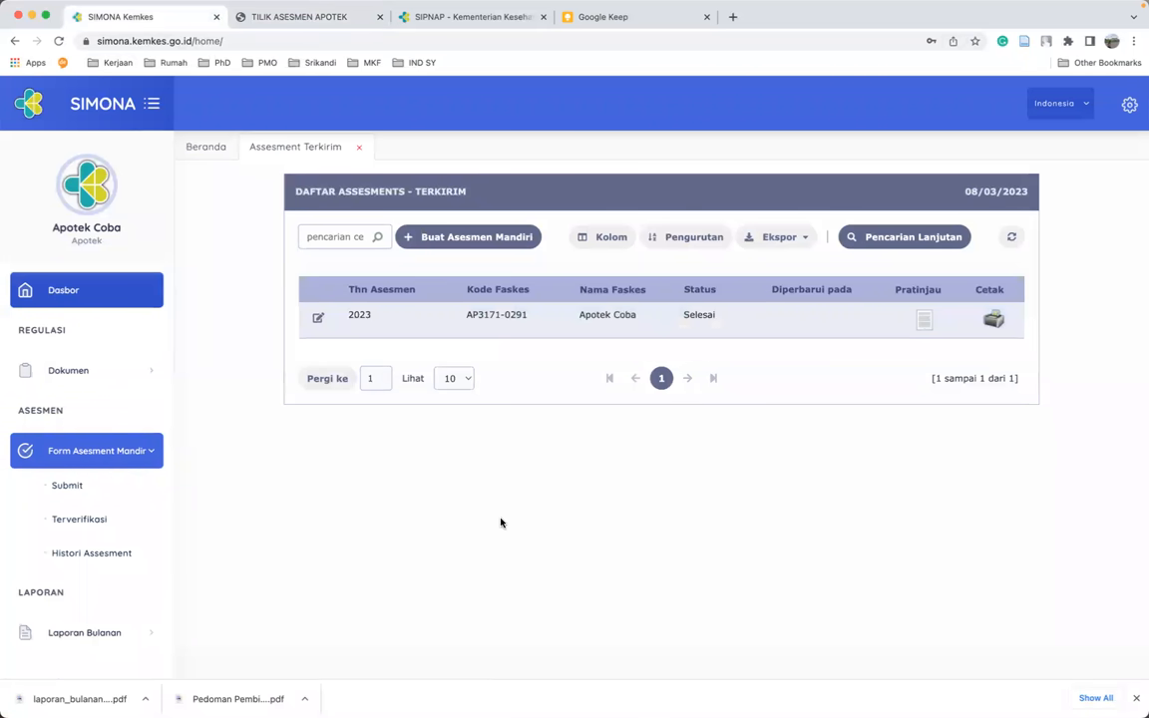
# - Reload the Dasbor so Total Asesmen shows 1, then open Form Asesment Mandiri > Submit
pyautogui.click(58, 299)
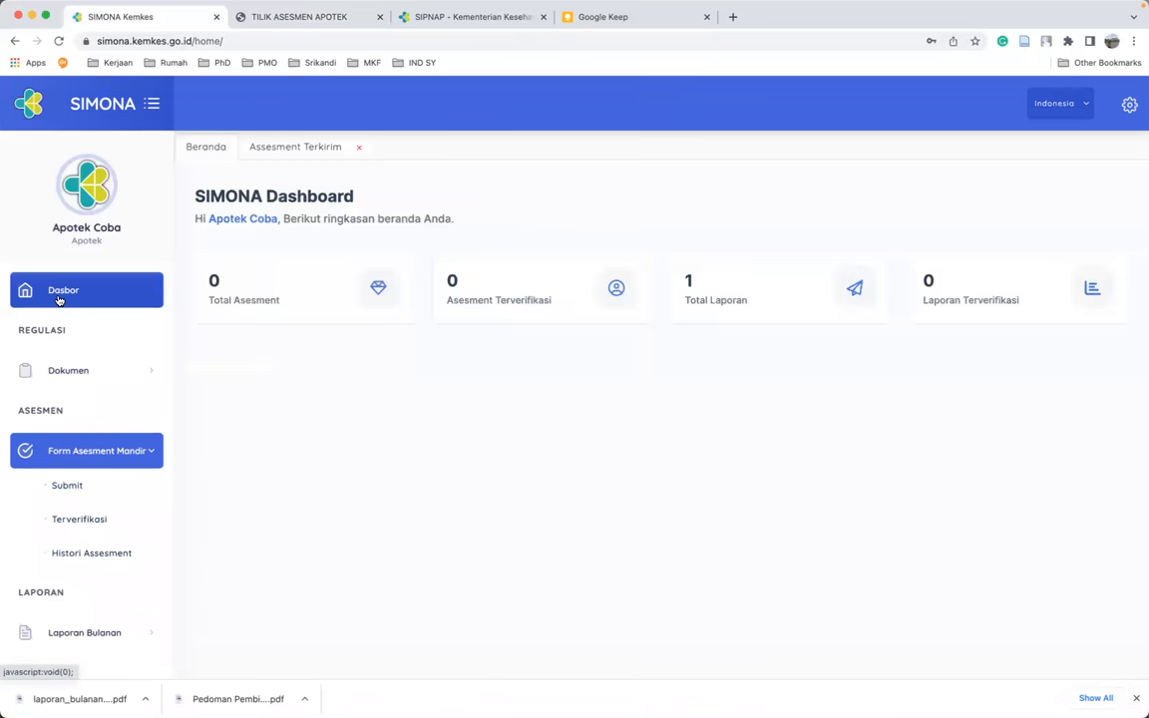
pyautogui.click(59, 41)
pyautogui.click(698, 146)
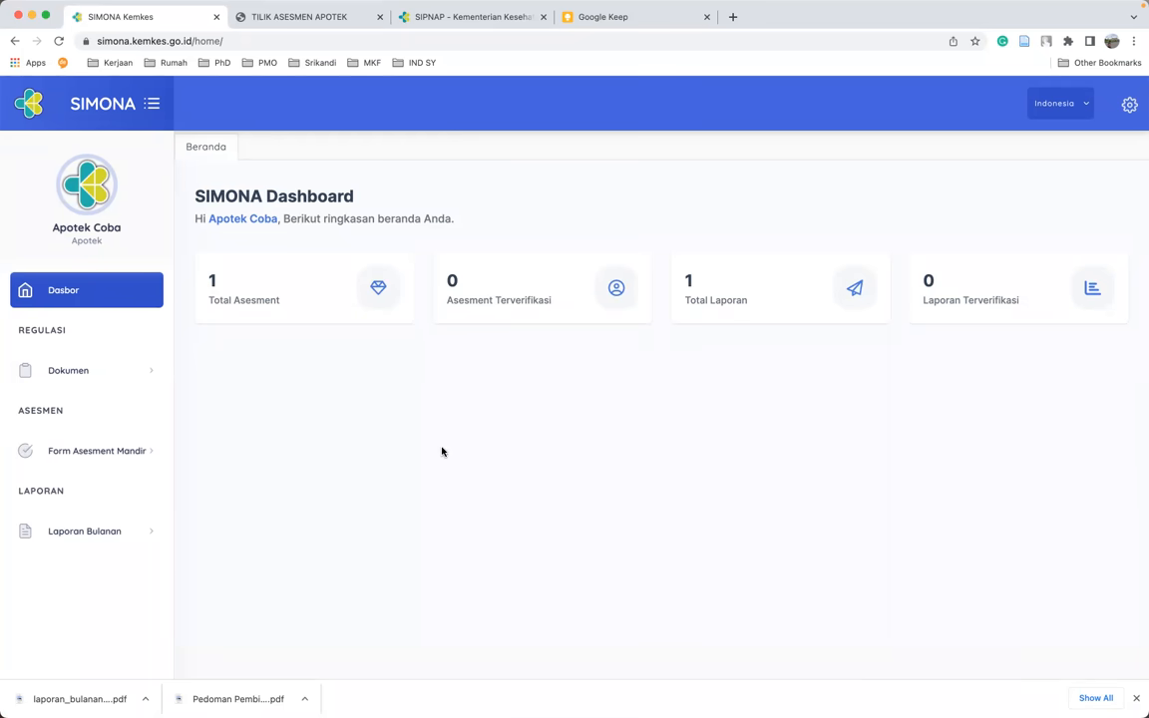
pyautogui.click(77, 455)
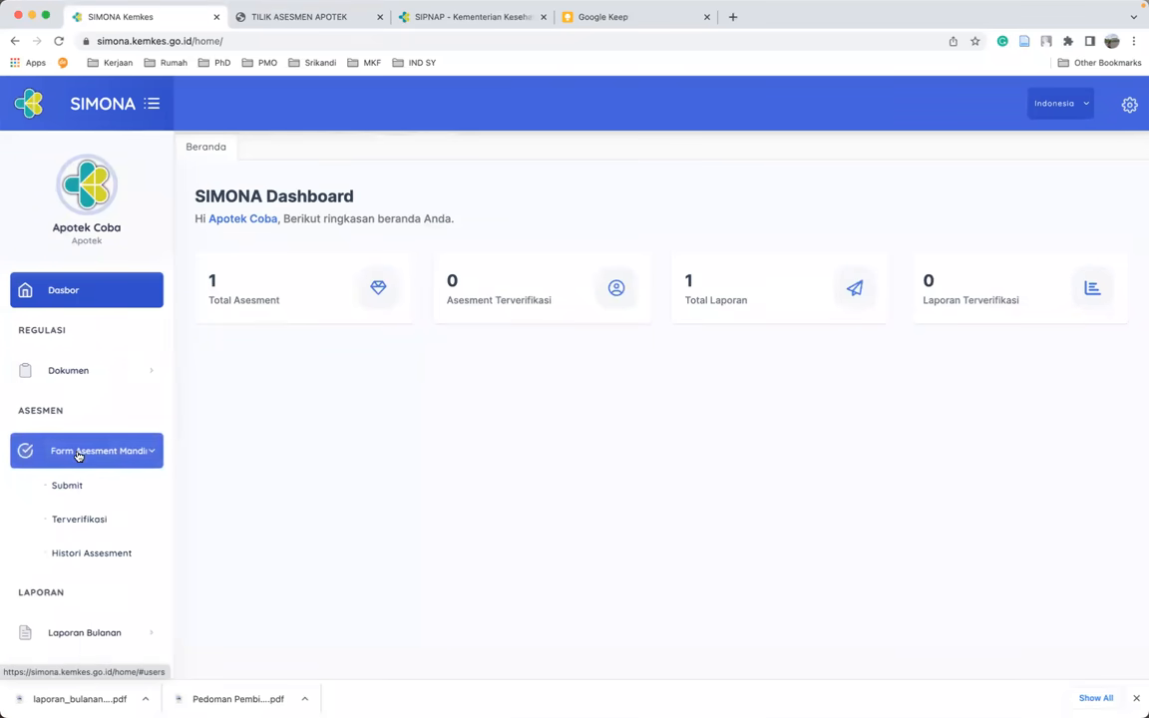
pyautogui.click(71, 485)
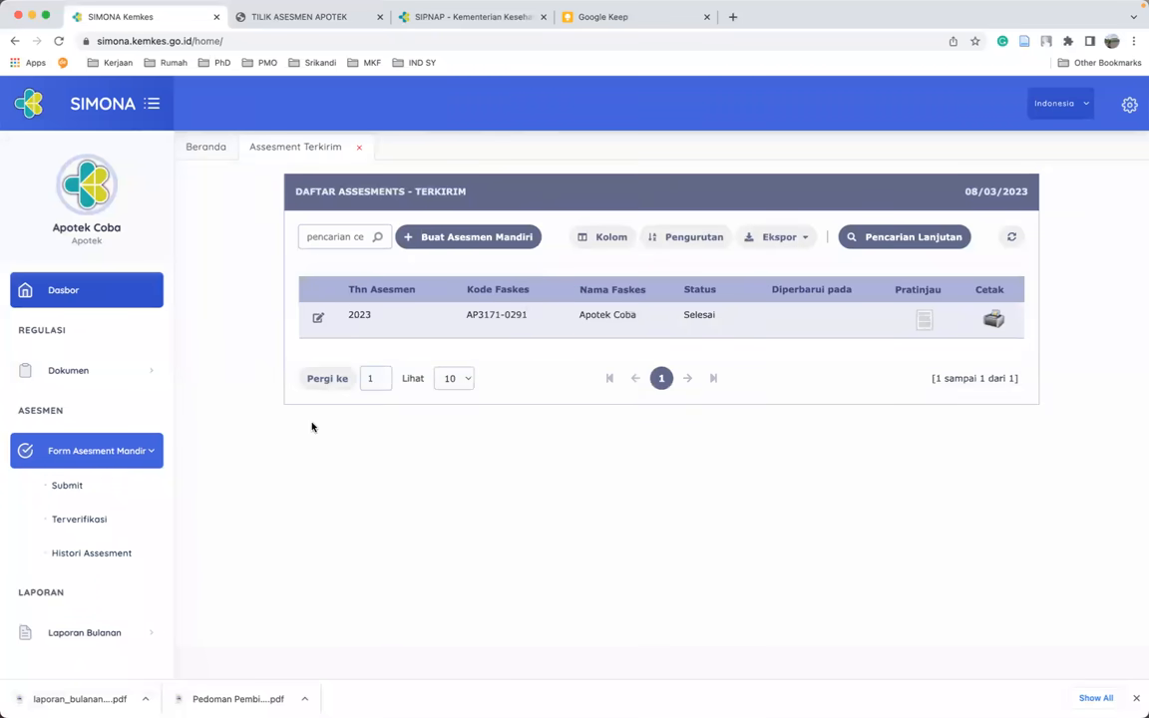
pyautogui.click(101, 632)
# - View the unverified Laporan Bulanan list with the Februari 2023 report, then return to Dasbor
pyautogui.click(72, 570)
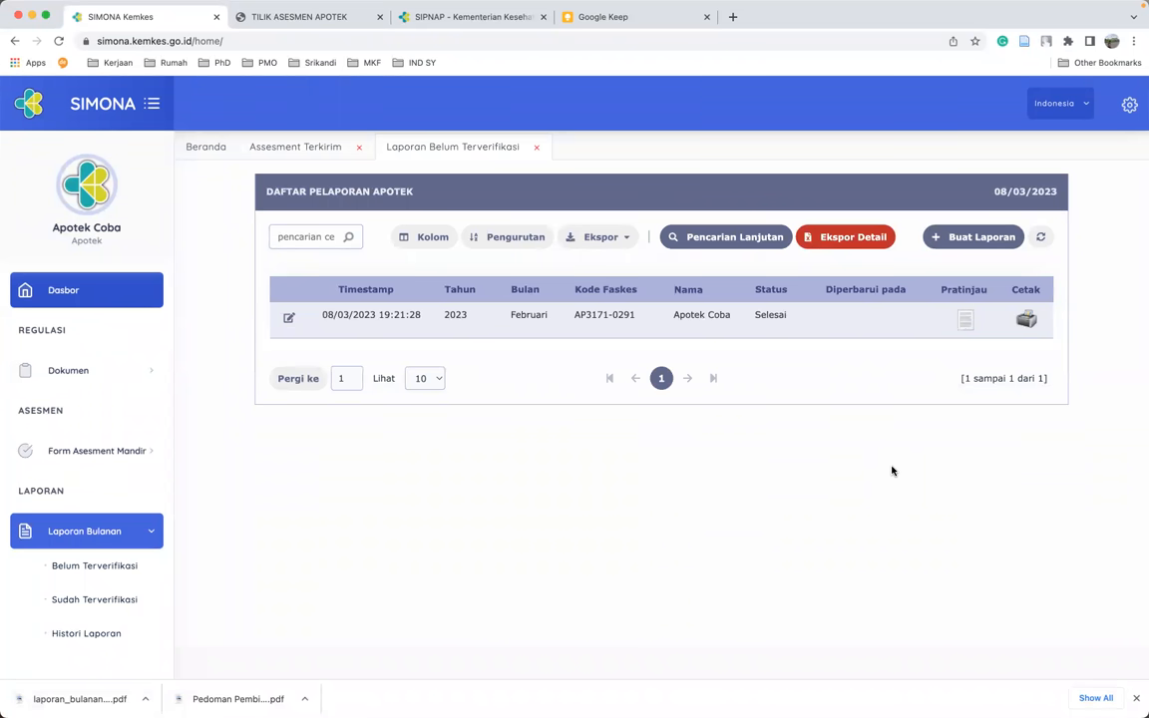
pyautogui.click(77, 292)
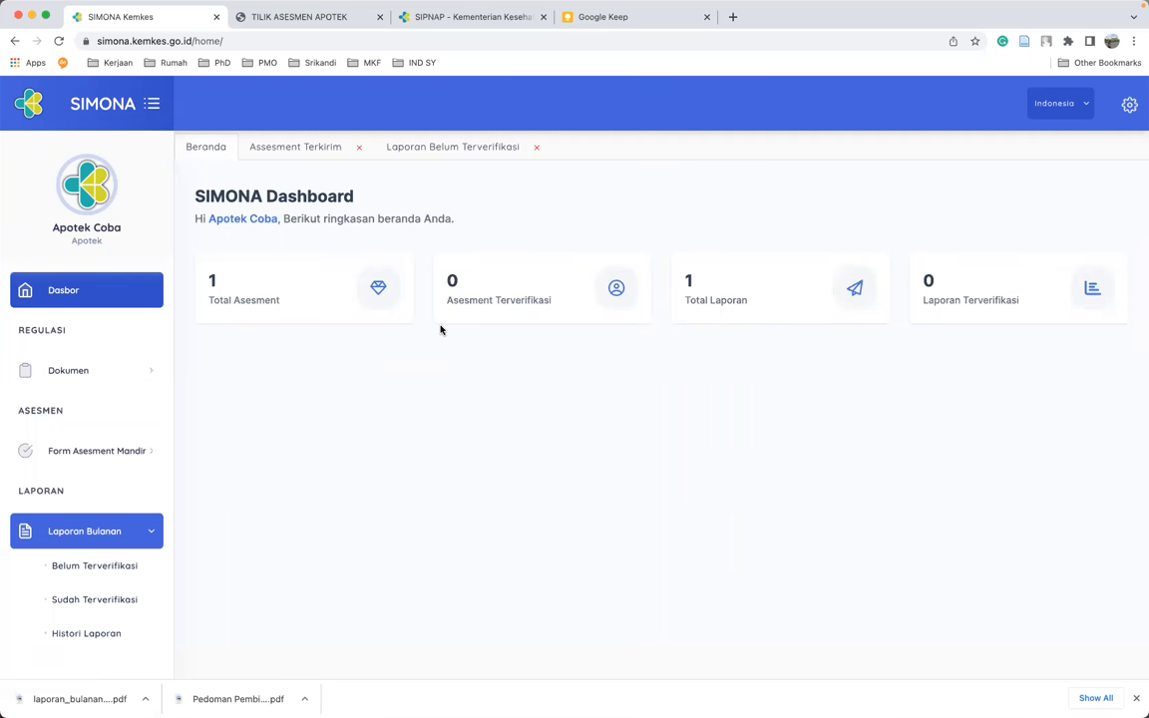
# - Log out of SIMONA Kemenkes from the gear menu, returning to the login page
pyautogui.click(1128, 104)
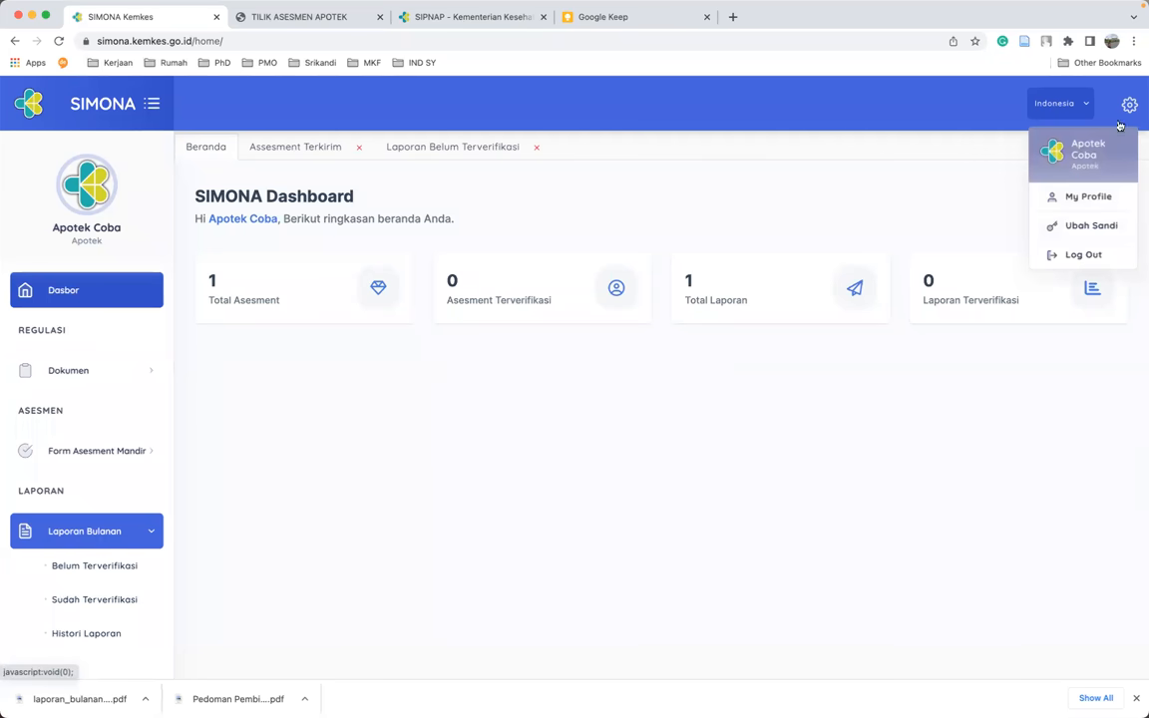
pyautogui.click(1082, 257)
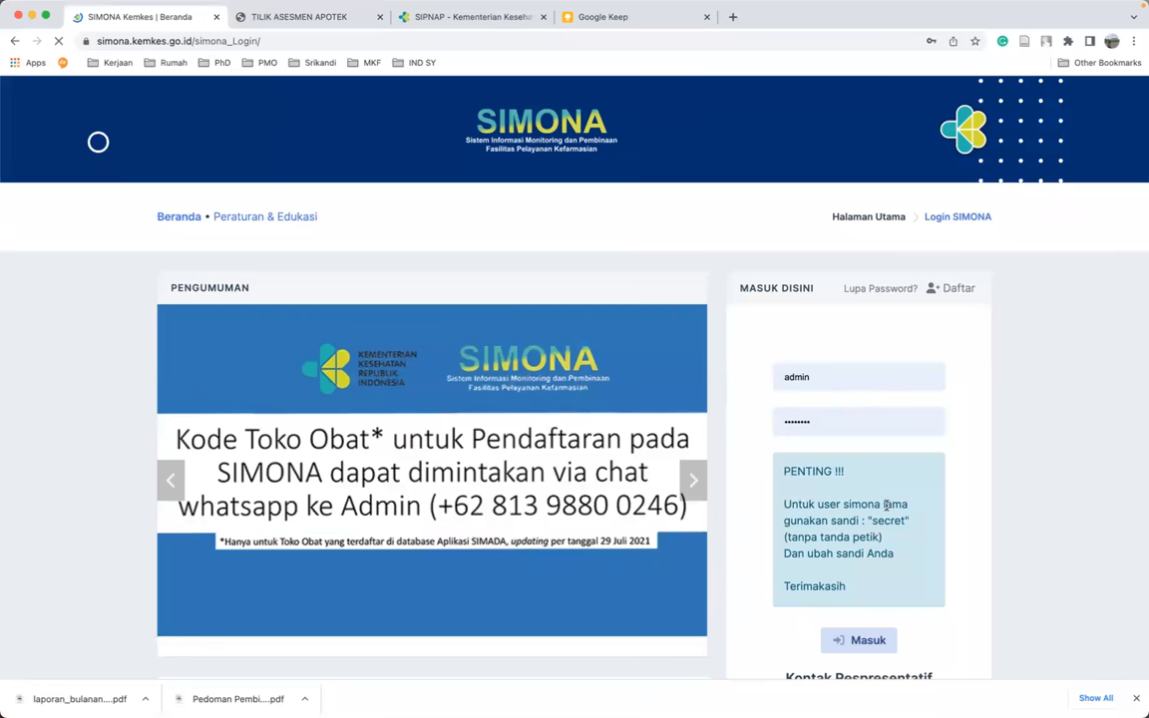
pyautogui.scroll(-5, 886, 506)
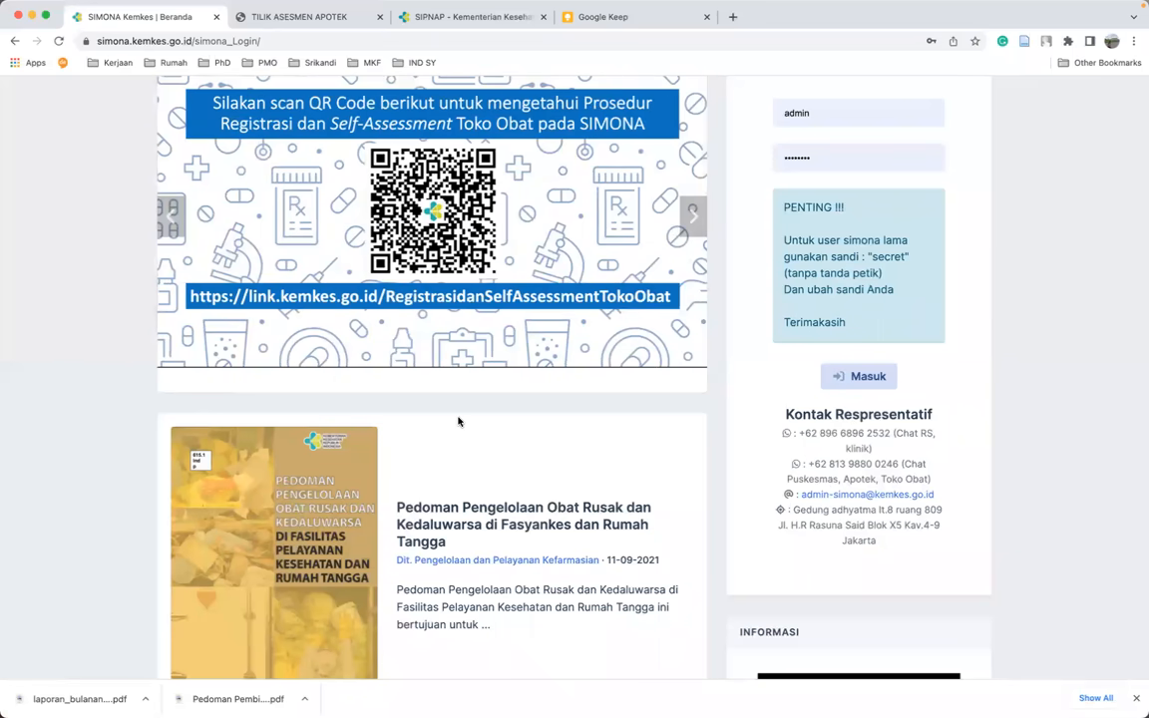
# - Clear the prefilled username from the login form's email field and dismiss the saved-login suggestions
pyautogui.scroll(5, 558, 415)
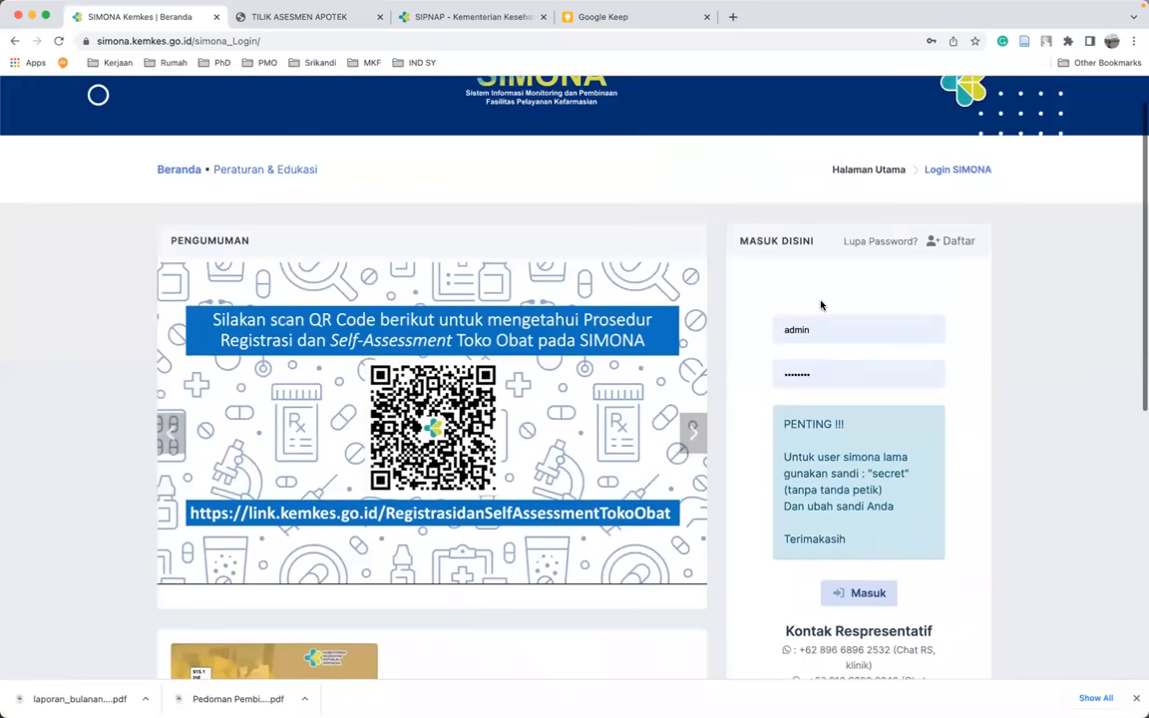
pyautogui.doubleClick(826, 331)
pyautogui.press('BackSpace')
pyautogui.press('Escape')
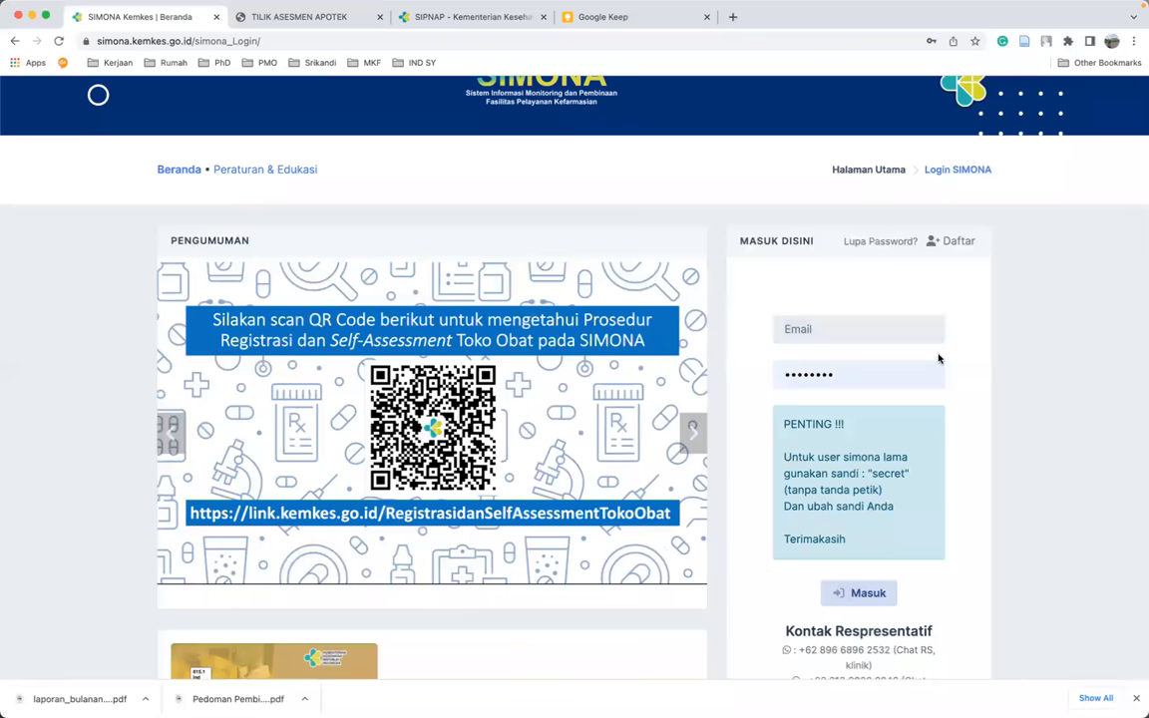